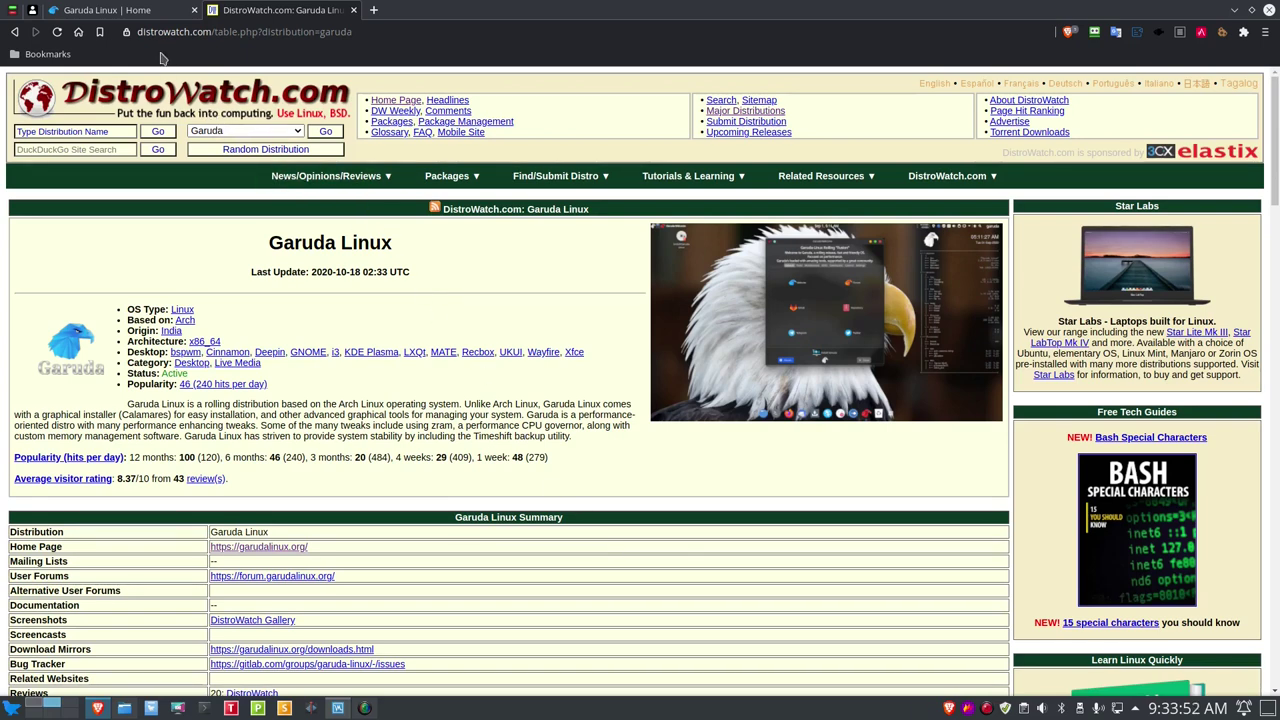
Go to the Garuda Linux home tab and open its Download page with the edition notes.
click(133, 18)
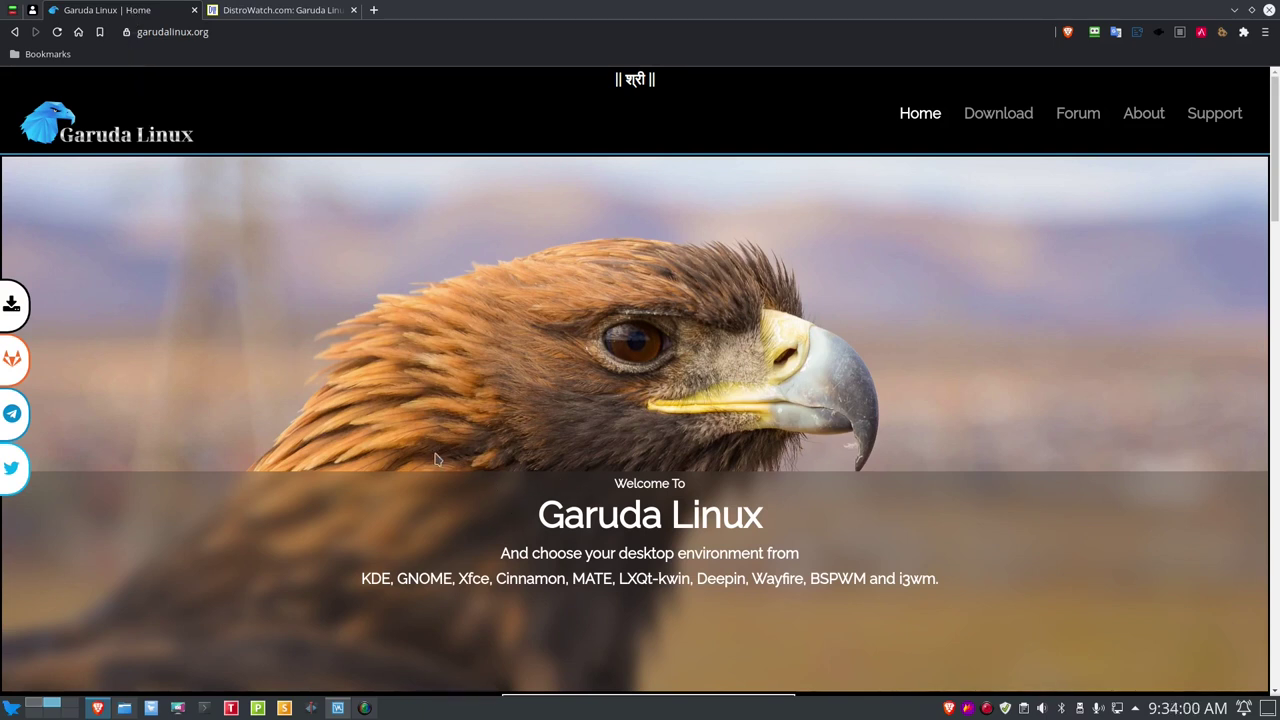
click(996, 123)
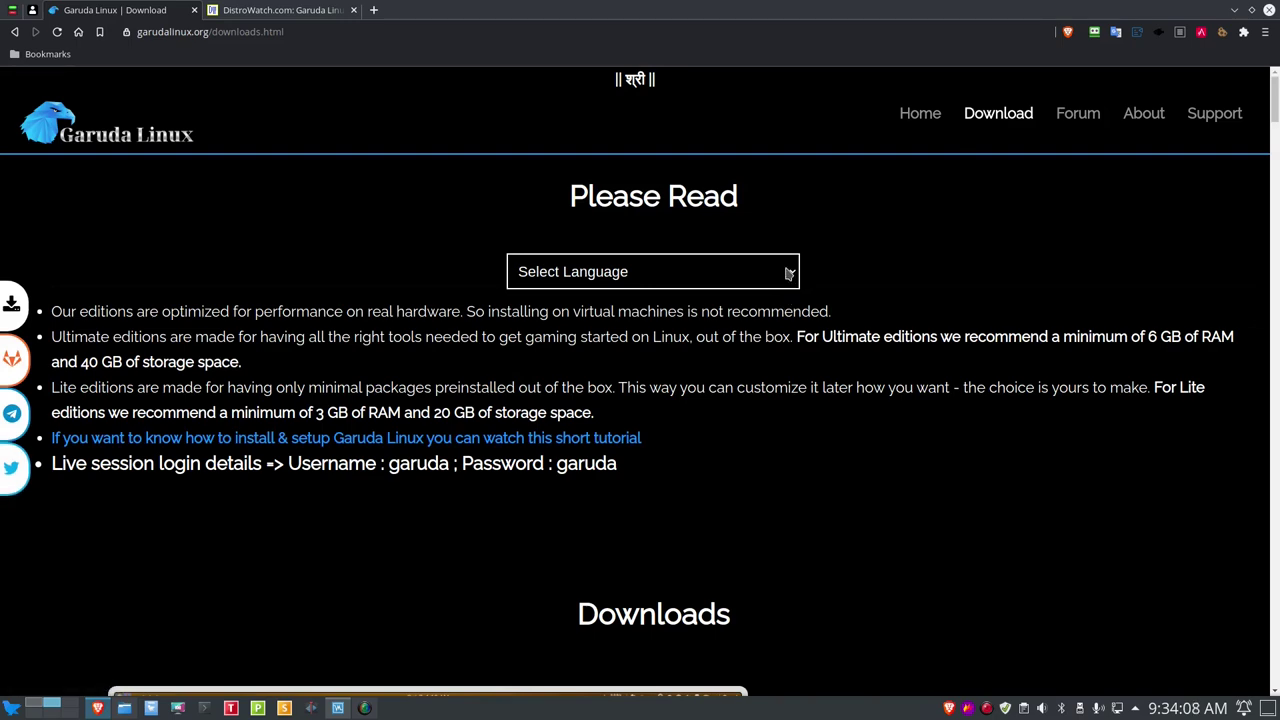
Scroll to Garuda KDE Plasma and show the KDE Ultimate Edition download sources, Sourceforge to SHA256 Checksum.
click(731, 276)
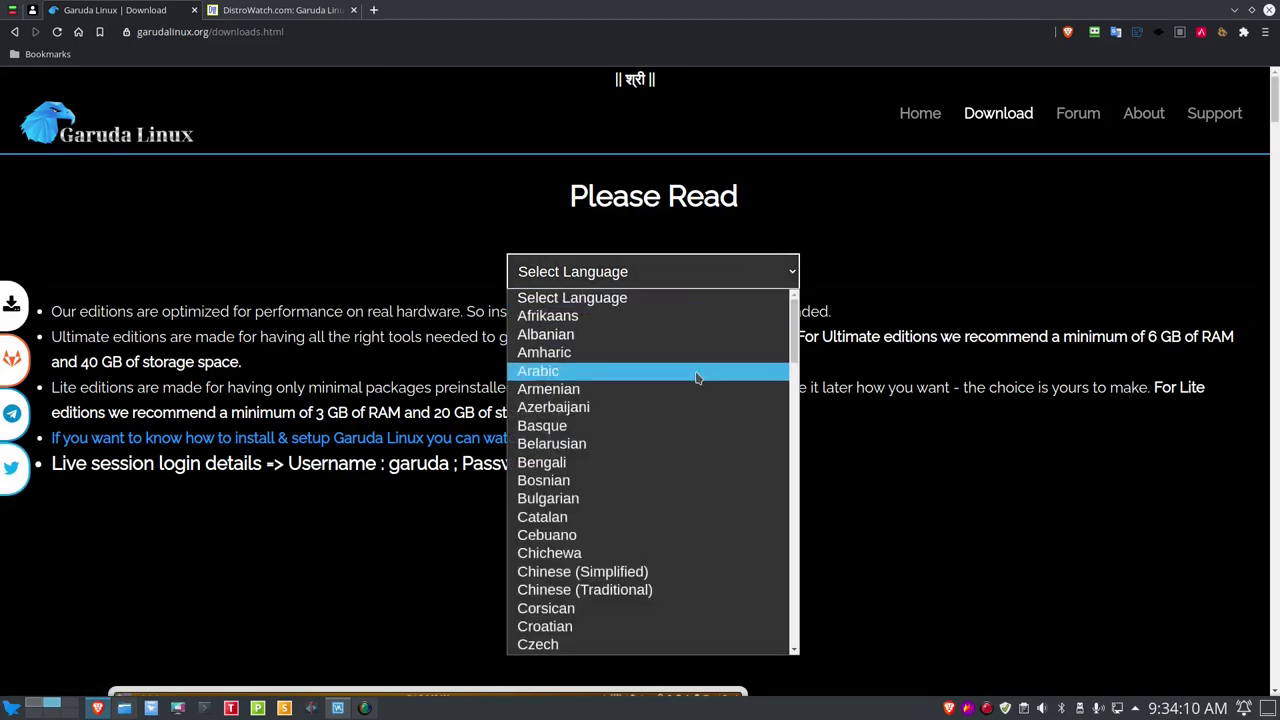
click(1034, 539)
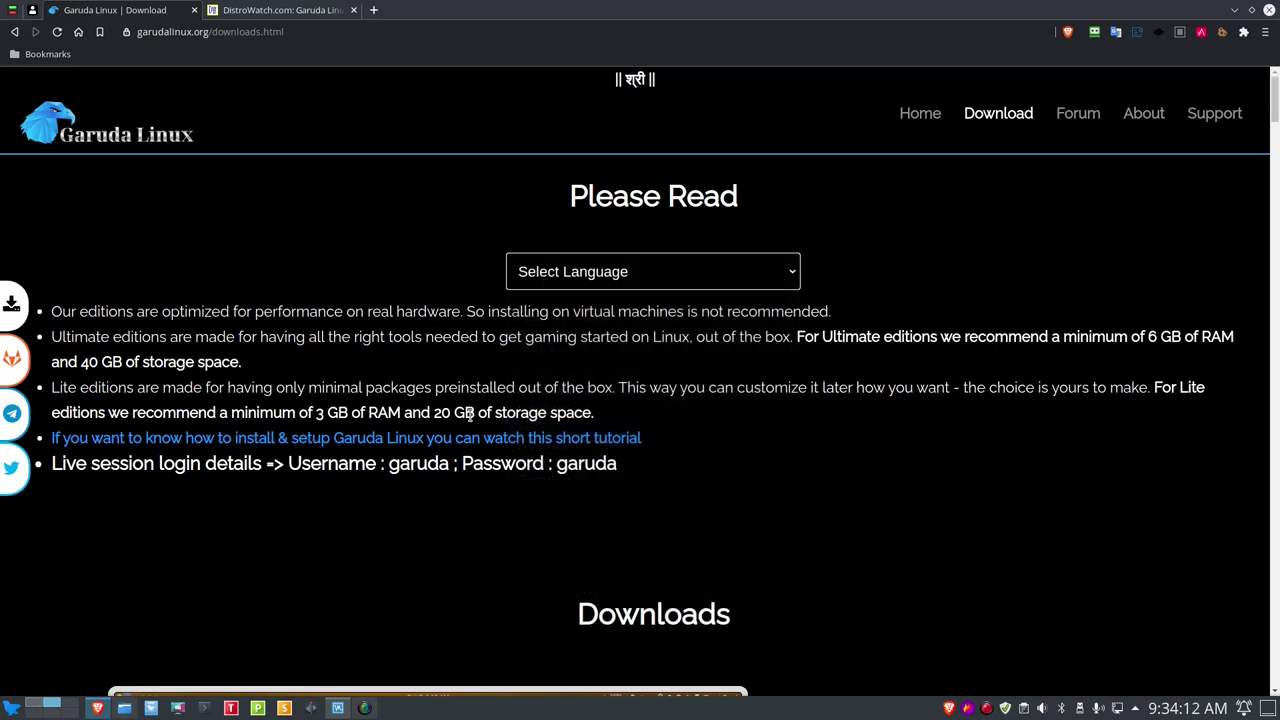
scroll(475, 420, down, 2)
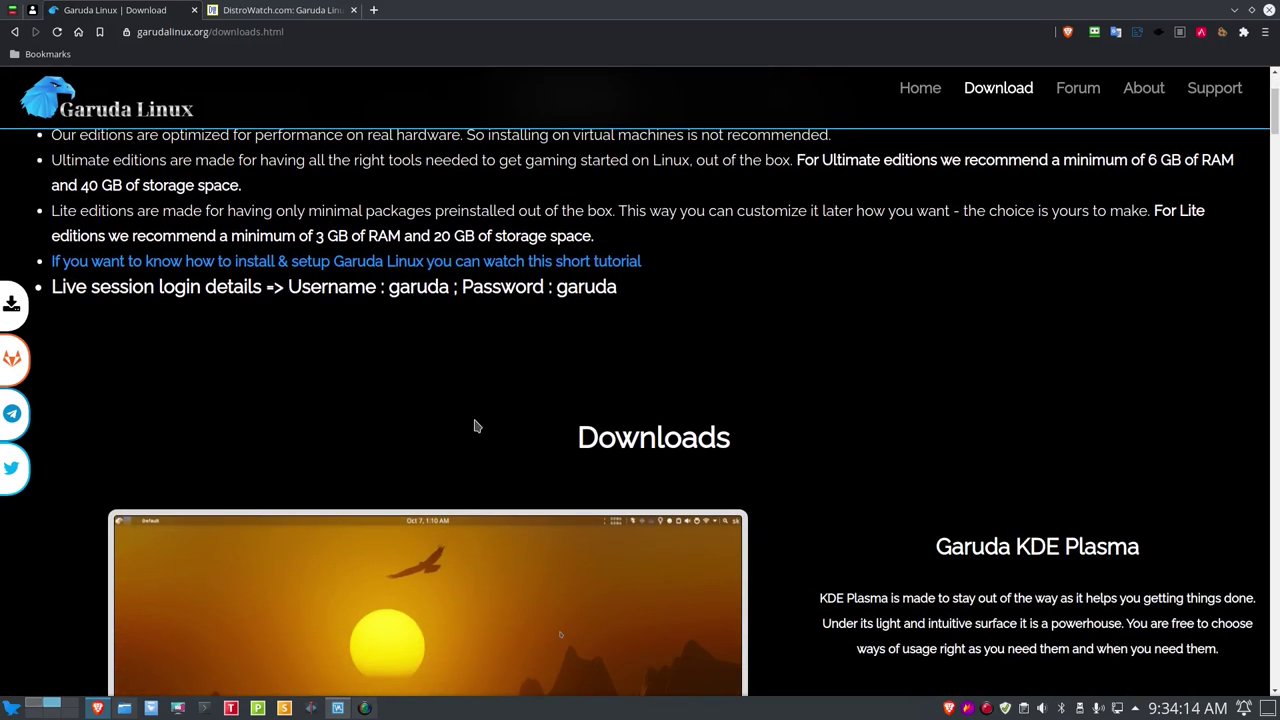
scroll(476, 425, down, 2)
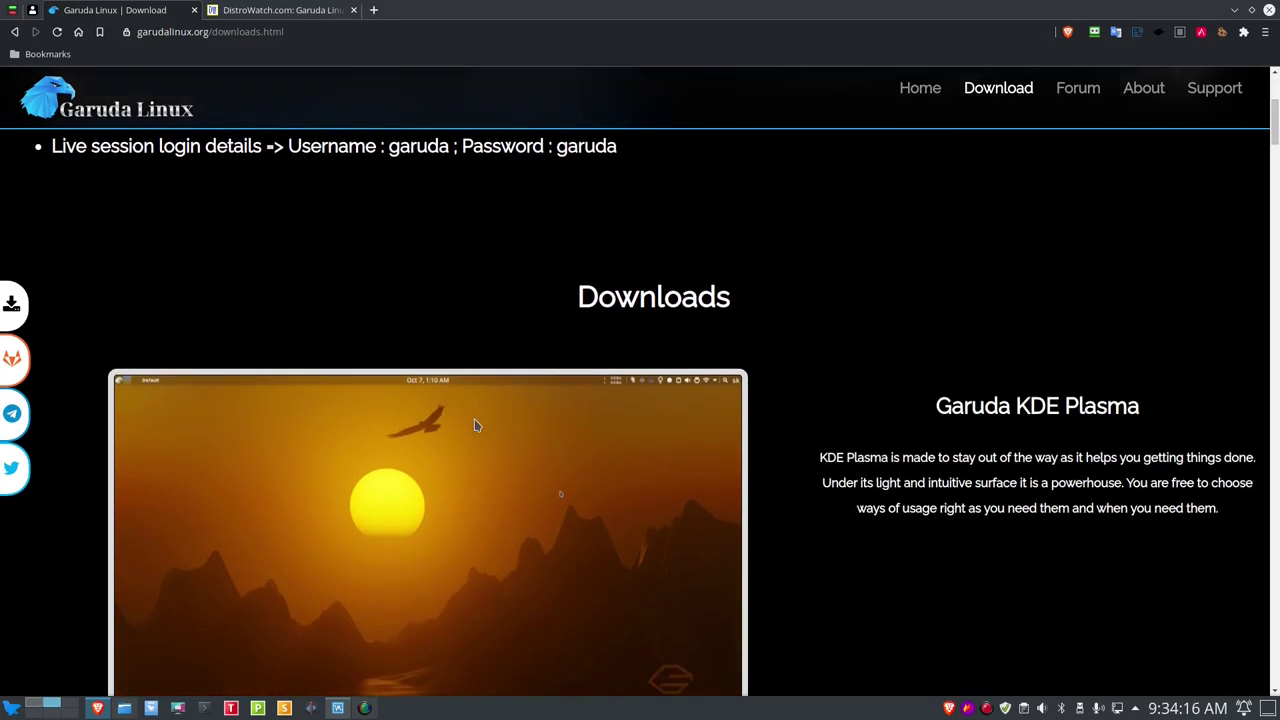
scroll(476, 425, down, 2)
scroll(476, 425, down, 1)
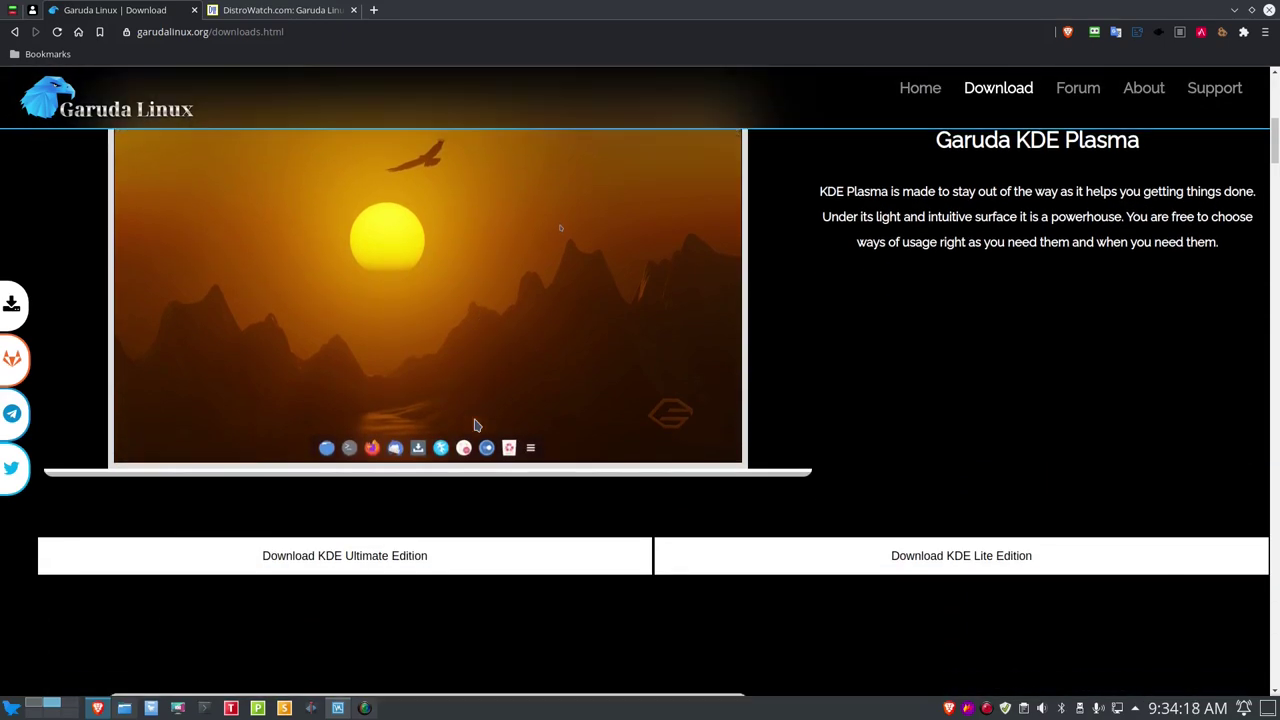
mouse_move(286, 552)
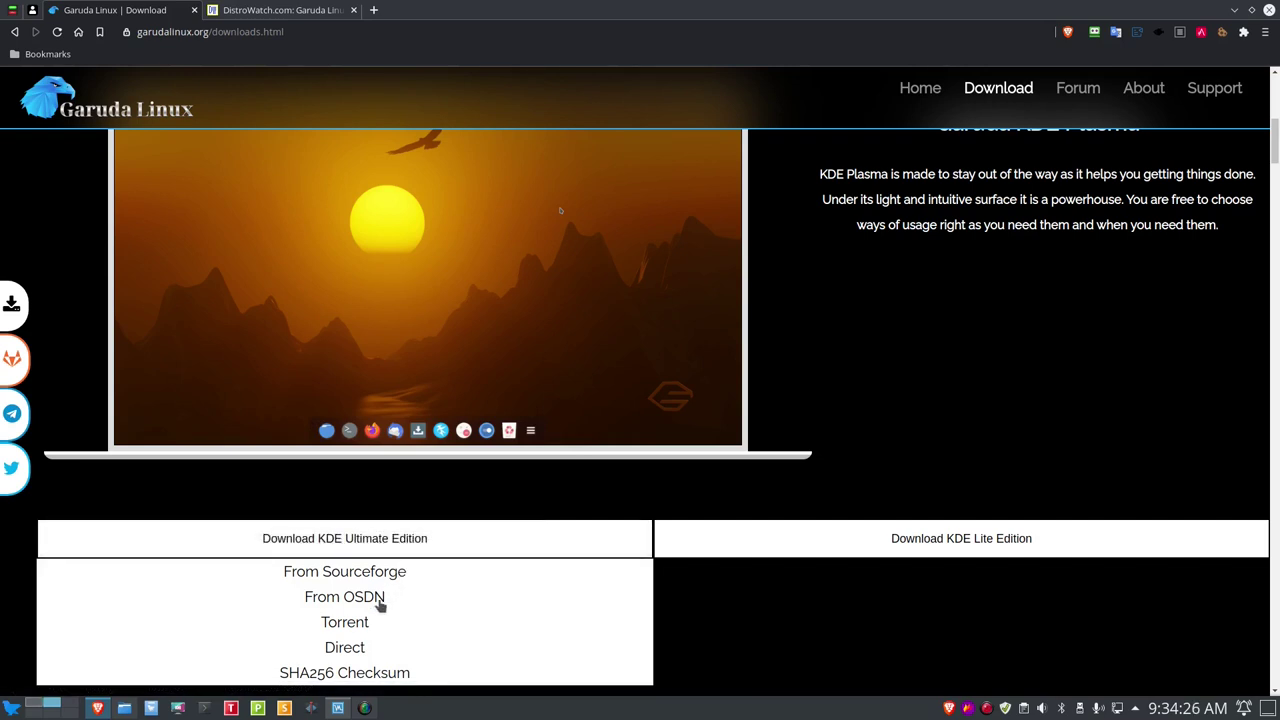
click(345, 648)
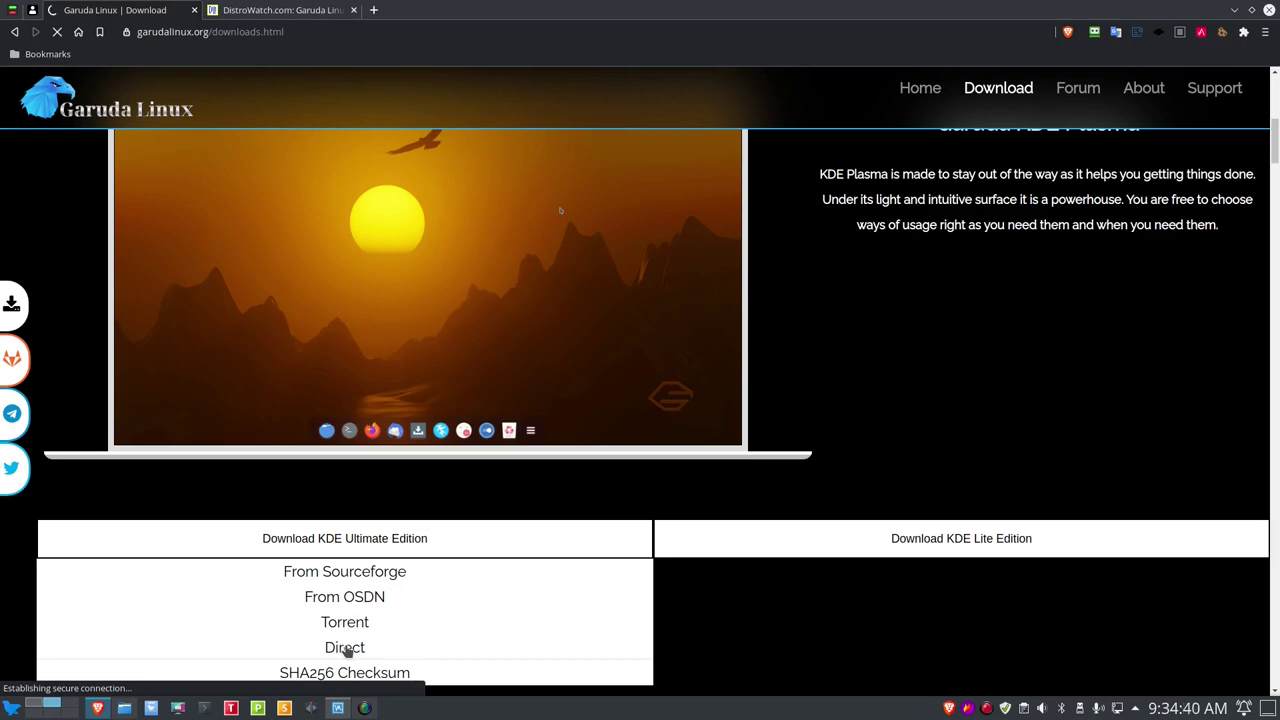
click(345, 648)
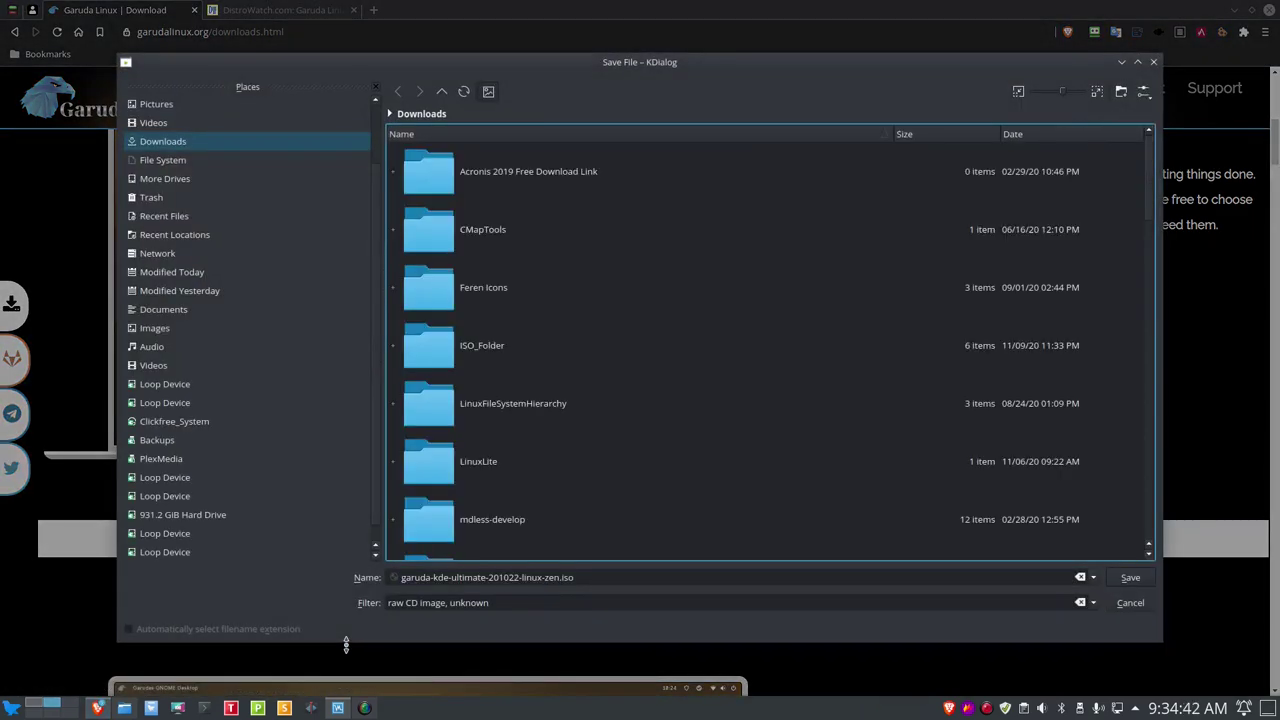
click(1130, 602)
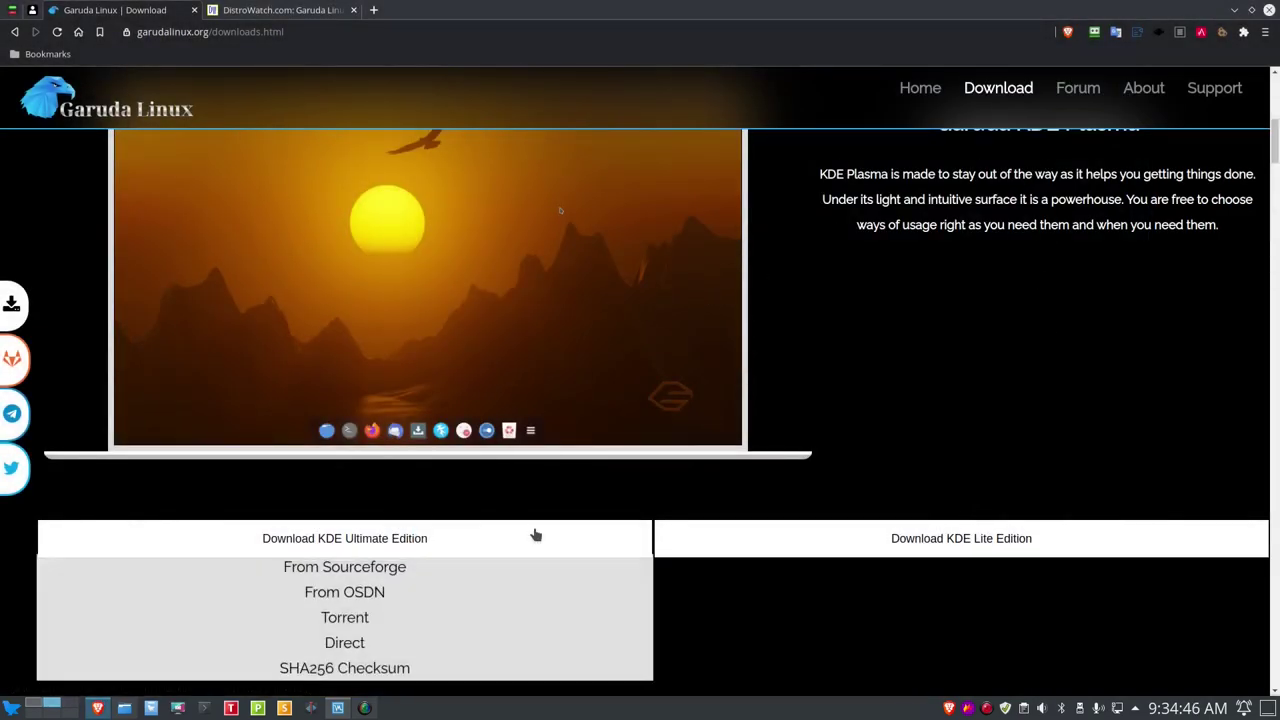
scroll(806, 569, down, 3)
scroll(836, 557, down, 5)
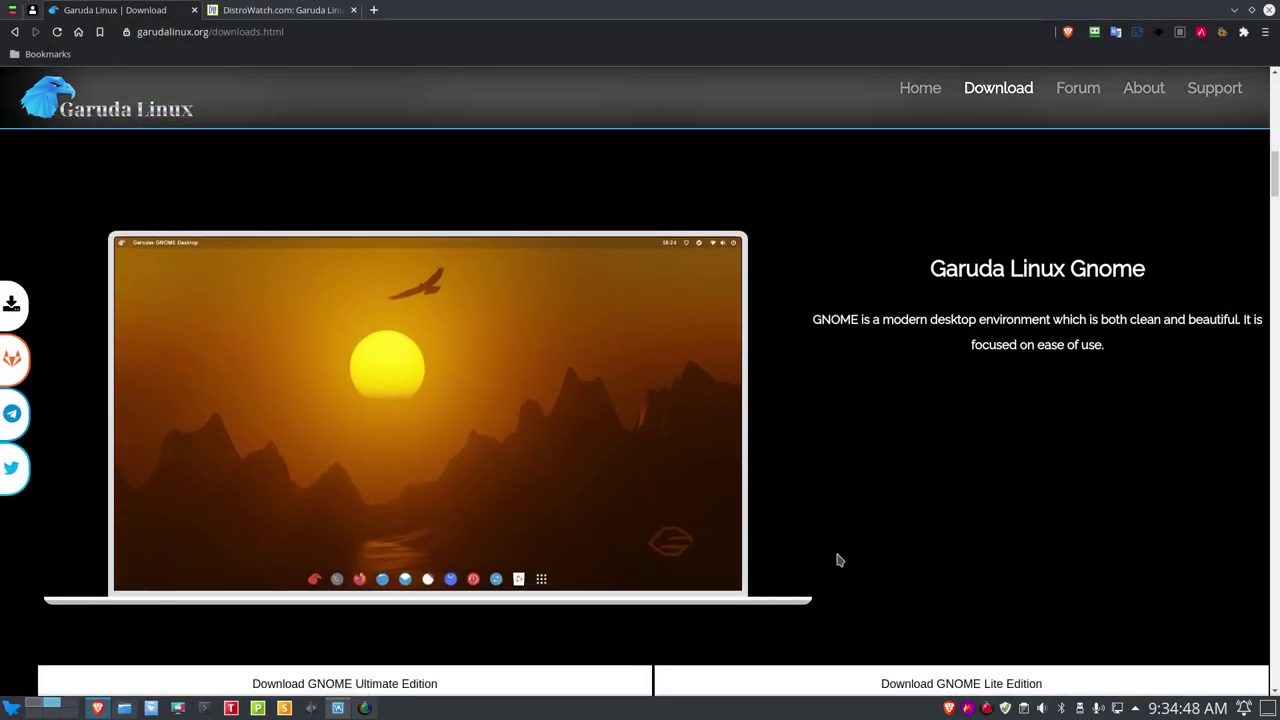
scroll(838, 560, down, 6)
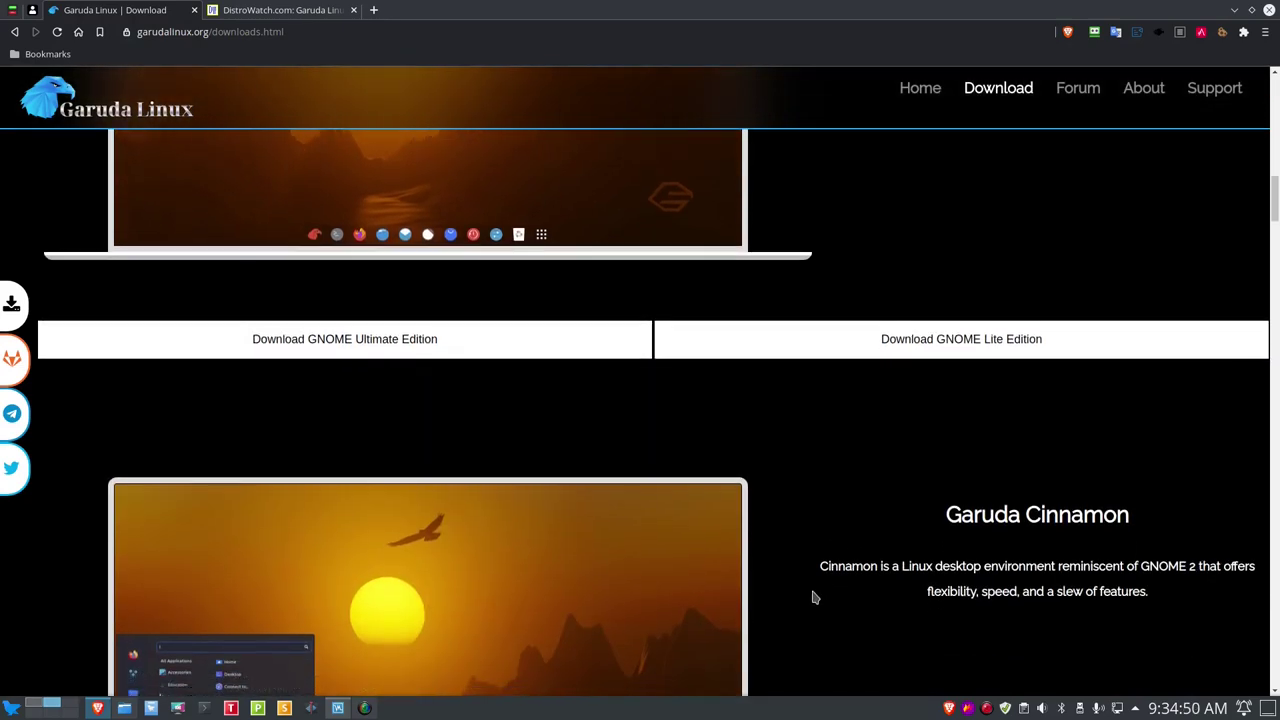
scroll(815, 597, down, 2)
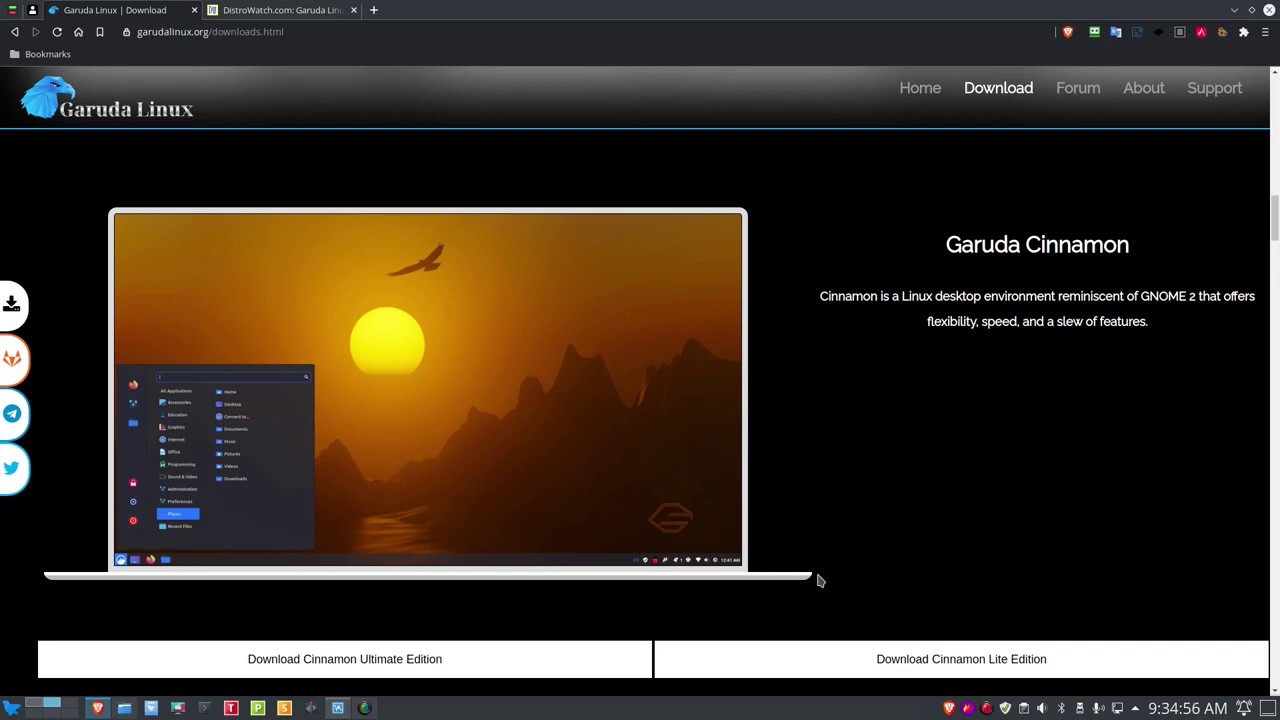
scroll(917, 590, down, 4)
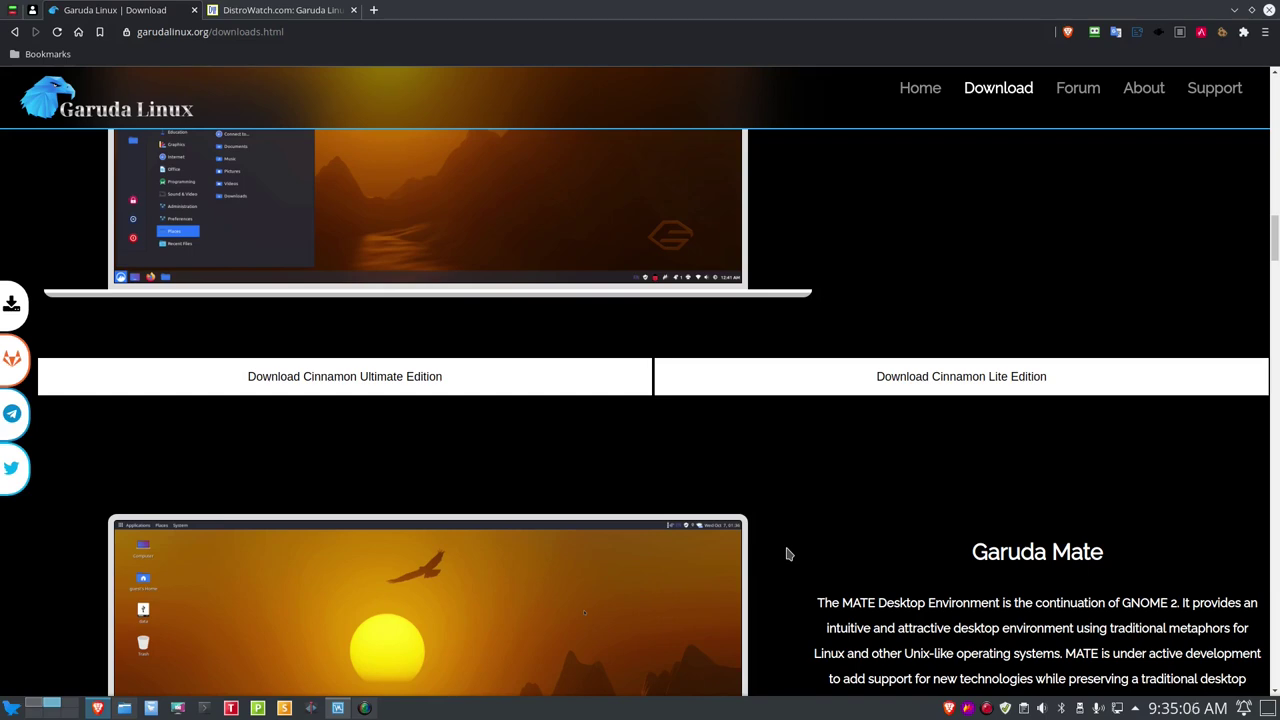
scroll(787, 554, down, 3)
scroll(787, 554, down, 1)
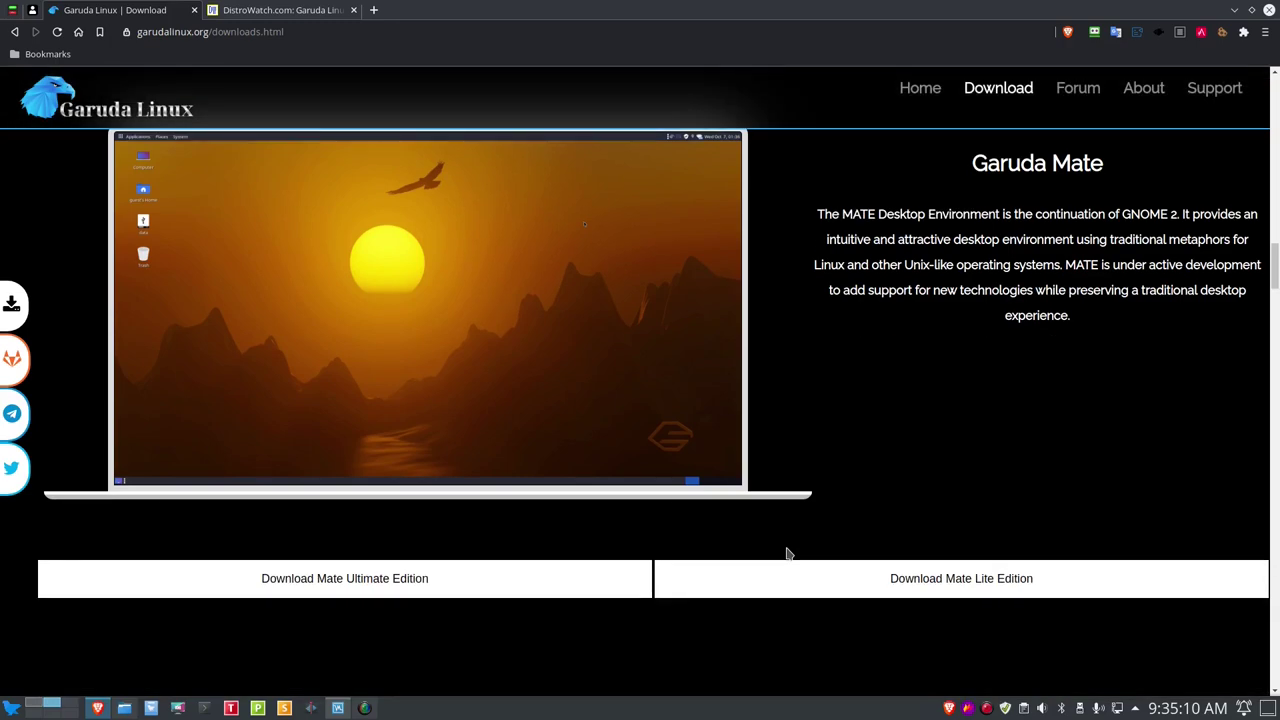
scroll(770, 565, up, 7)
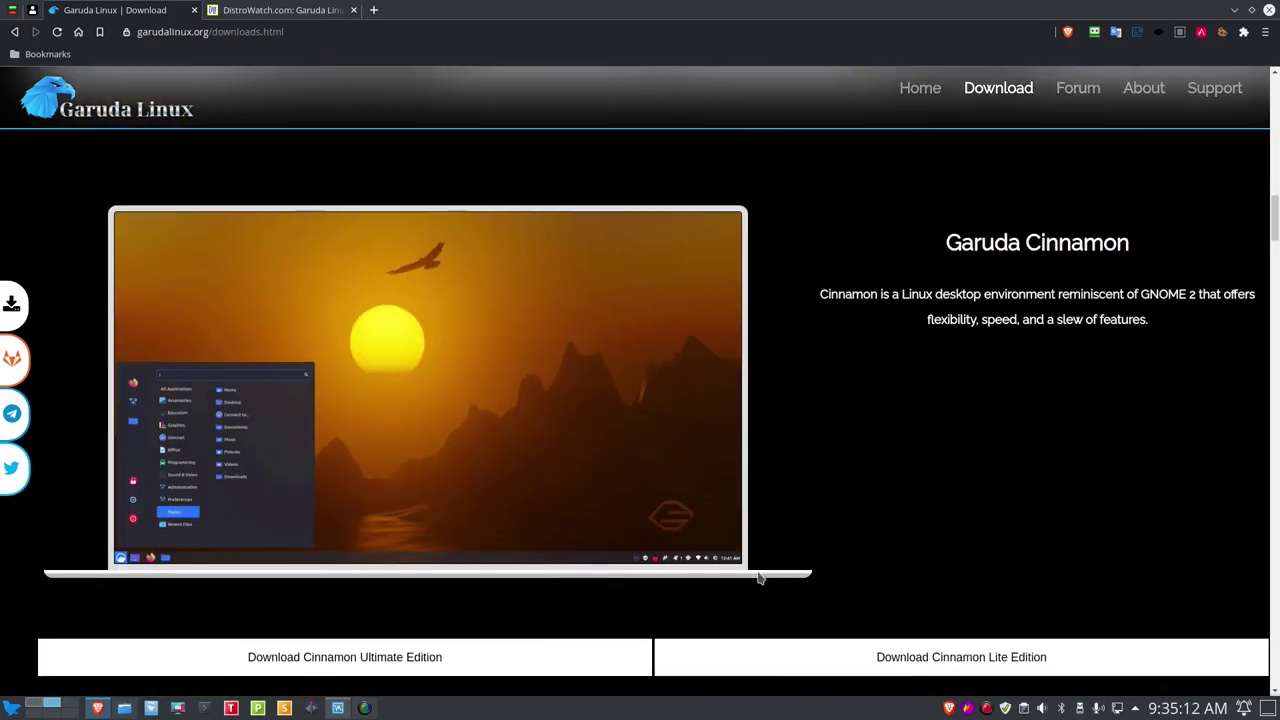
scroll(757, 578, up, 1)
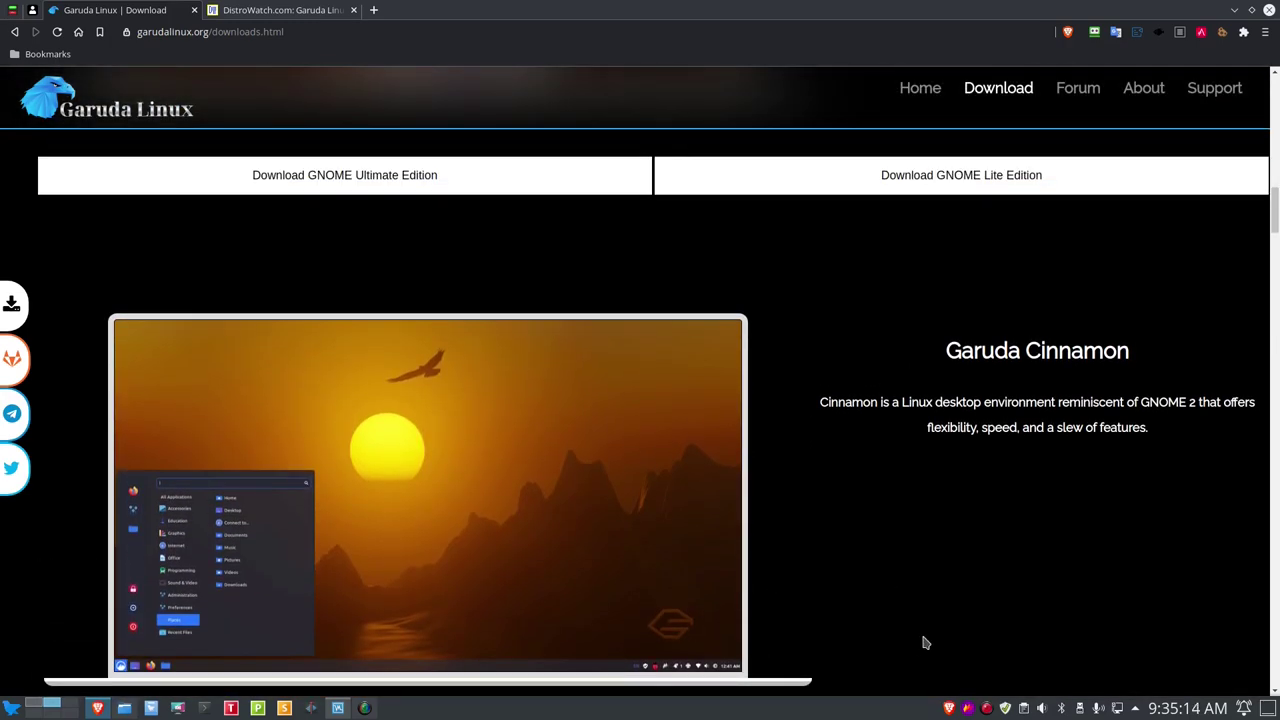
scroll(925, 643, up, 9)
scroll(910, 622, up, 4)
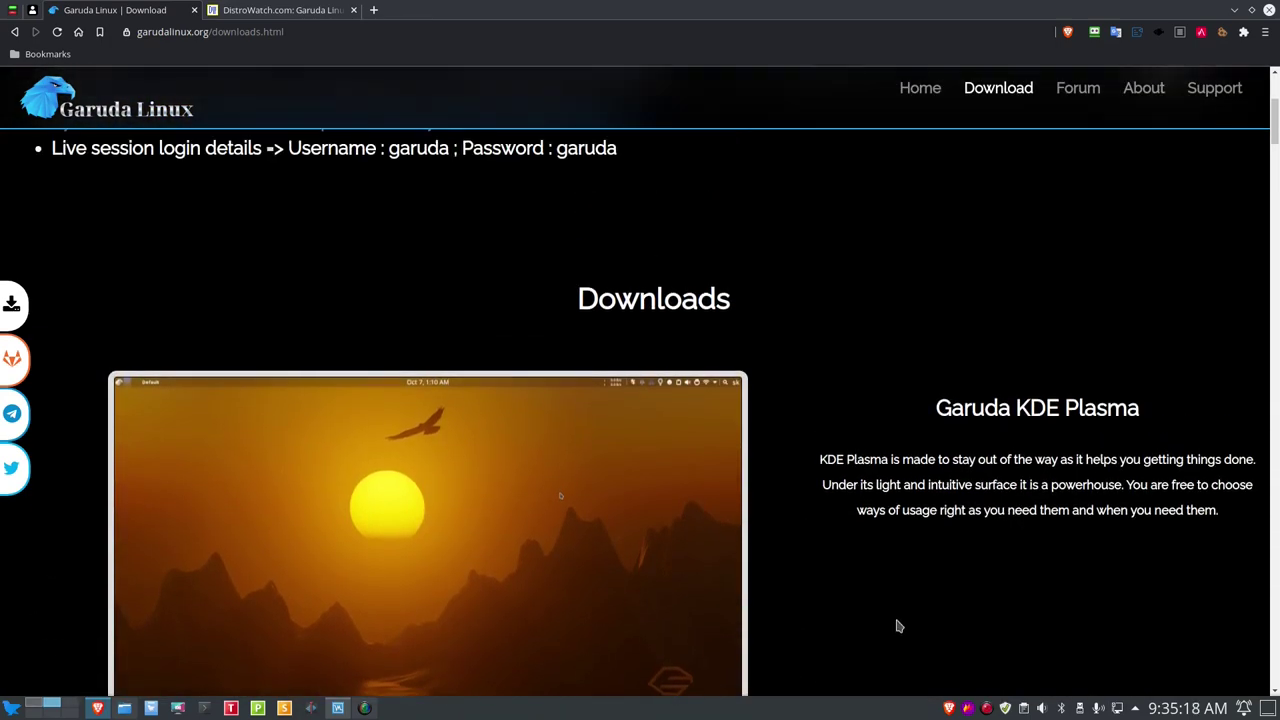
scroll(895, 617, up, 3)
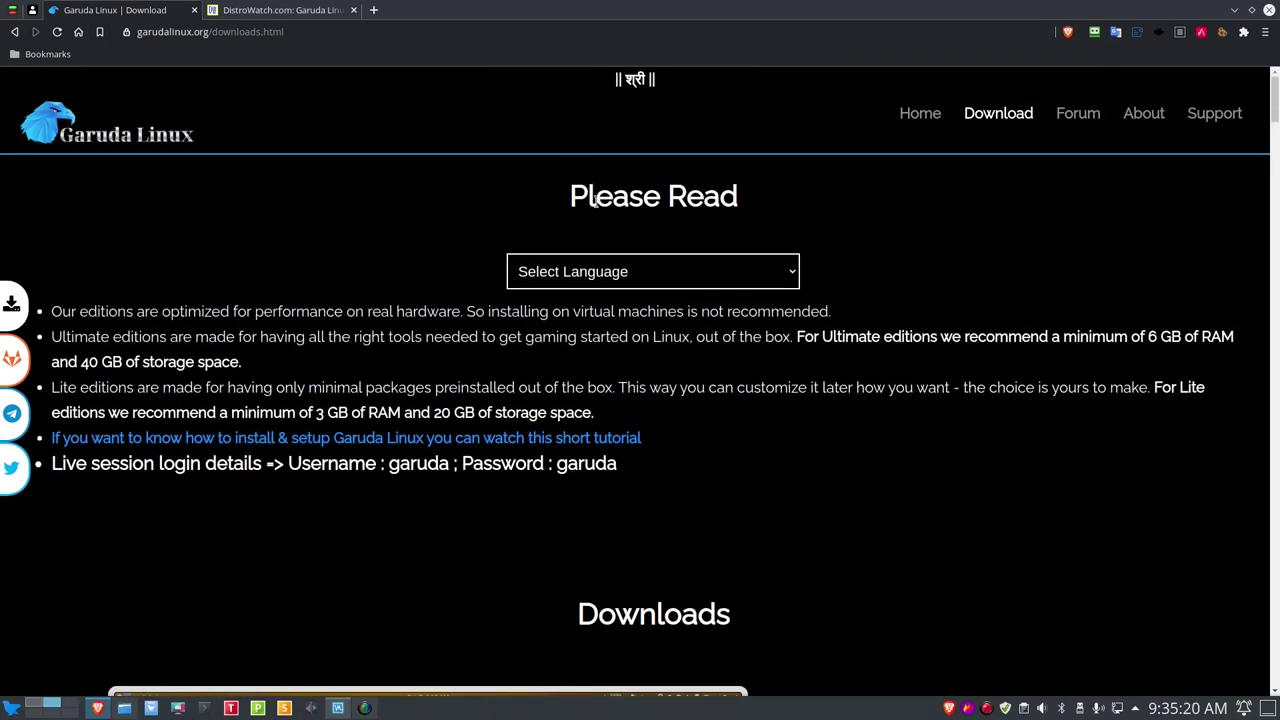
Switch to Desktop 1 to show VirtualBox Manager listing the Garuda_KDE_Linux_Ultimate # 2 VM.
click(34, 707)
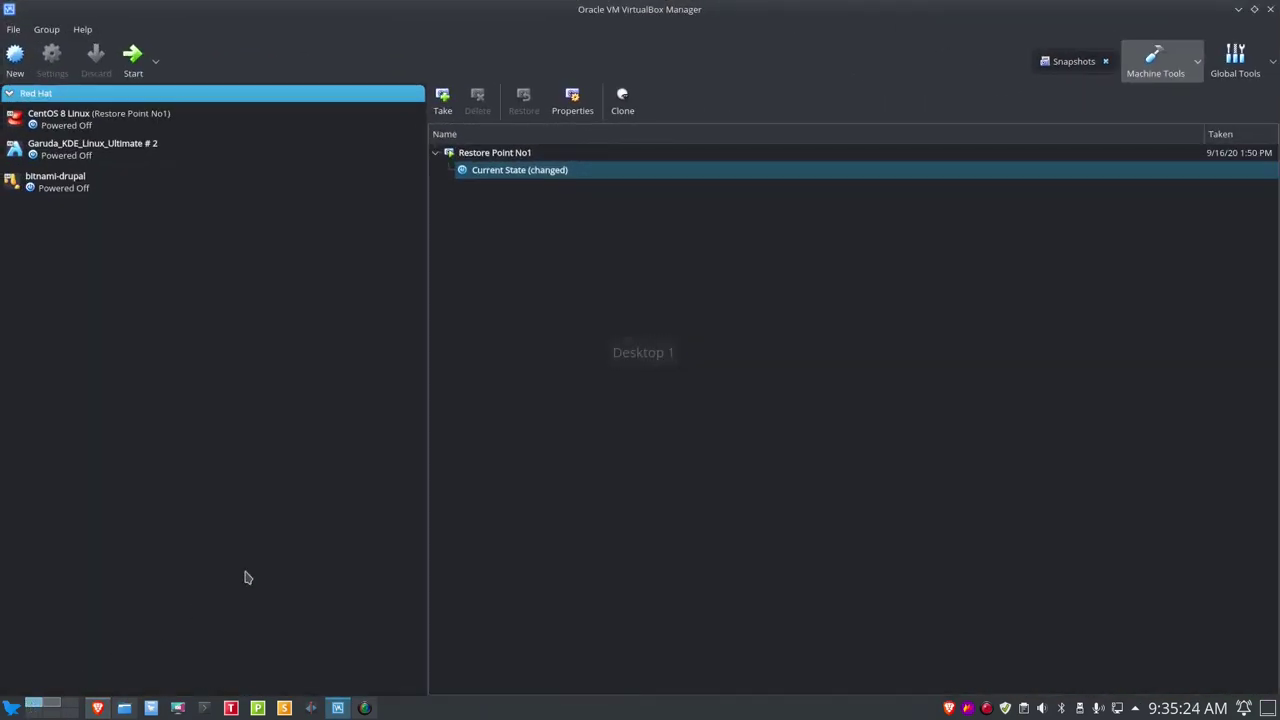
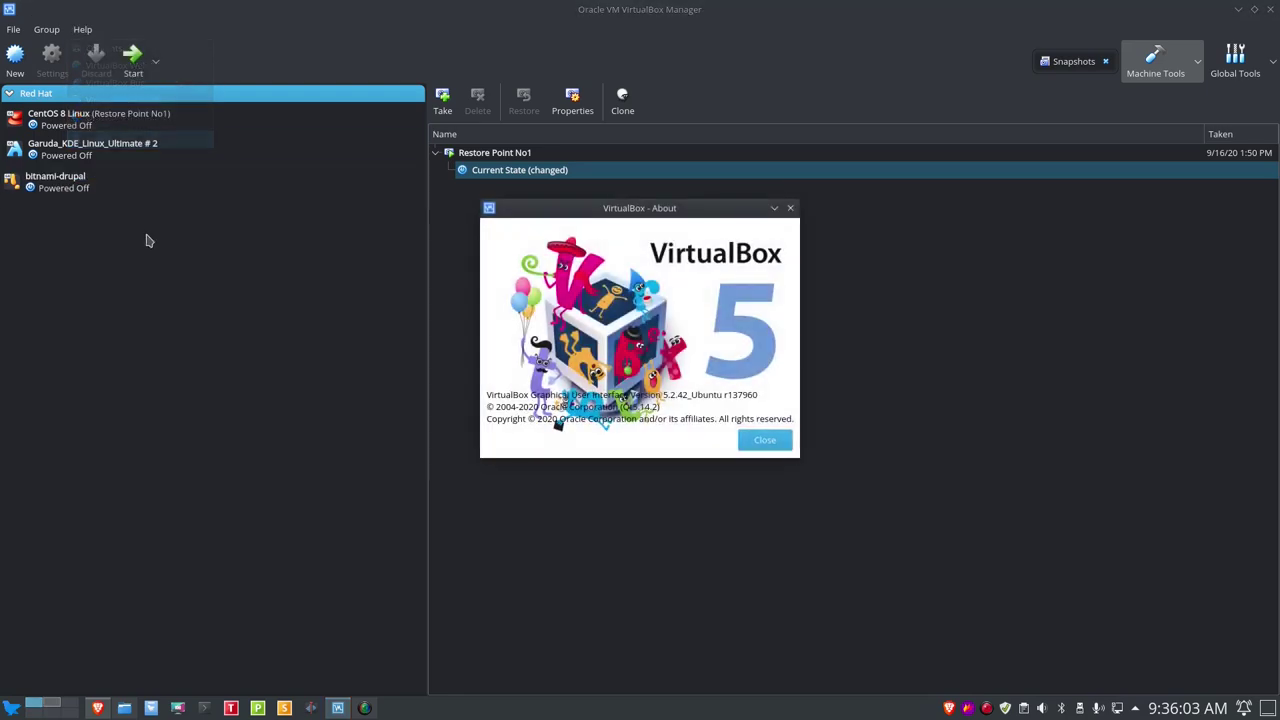
Dismiss the About box and launch the New virtual machine wizard.
click(790, 208)
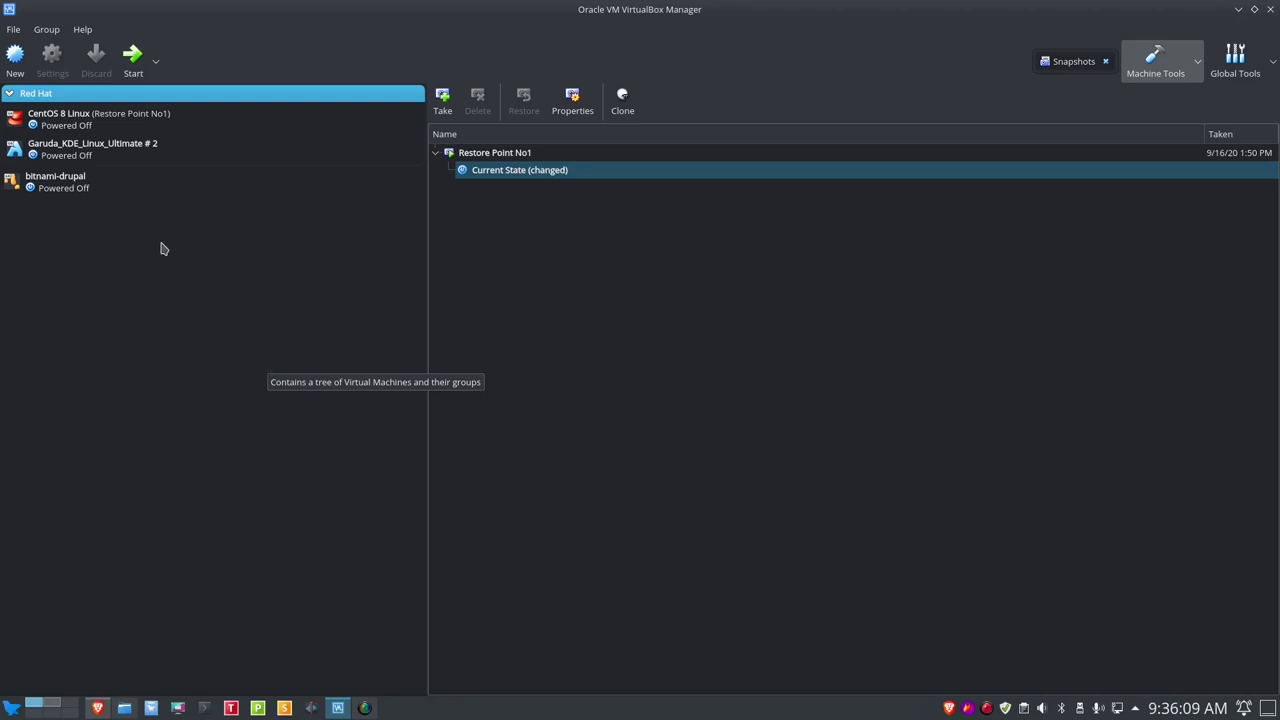
click(14, 54)
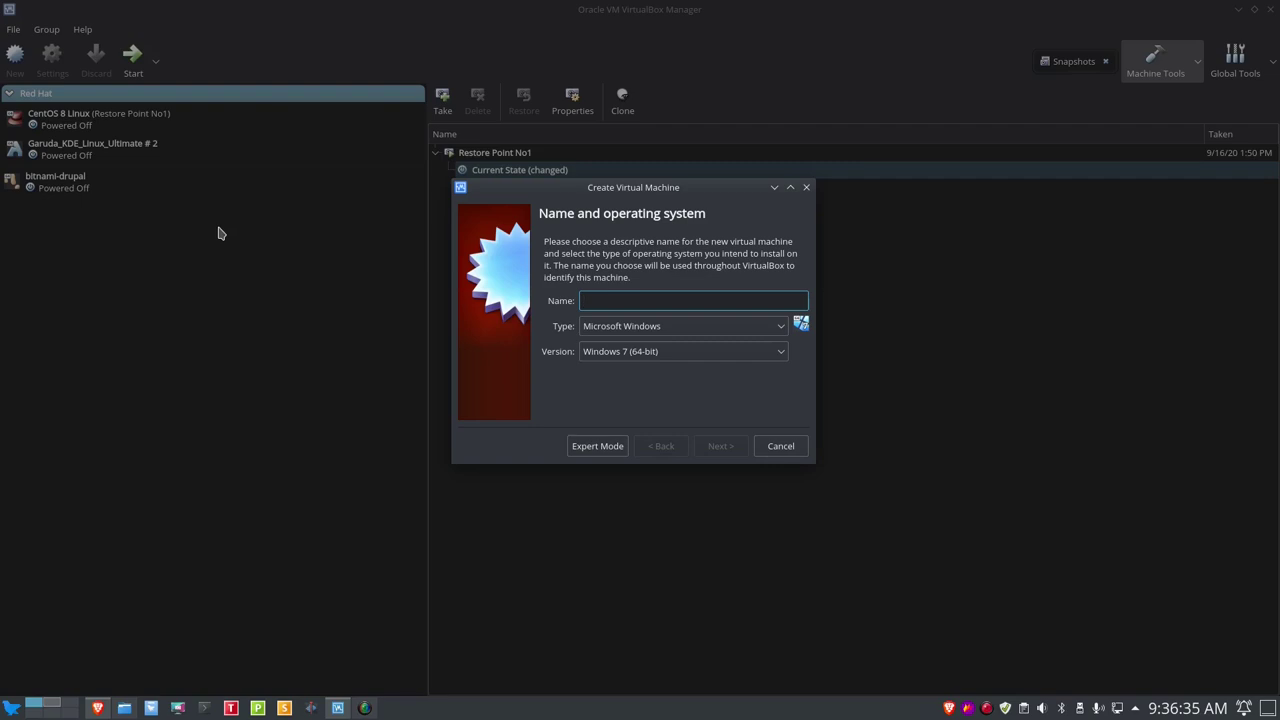
Name the machine Garuda-KDELinux3 with version Arch Linux (64-bit).
text(Garuda-K)
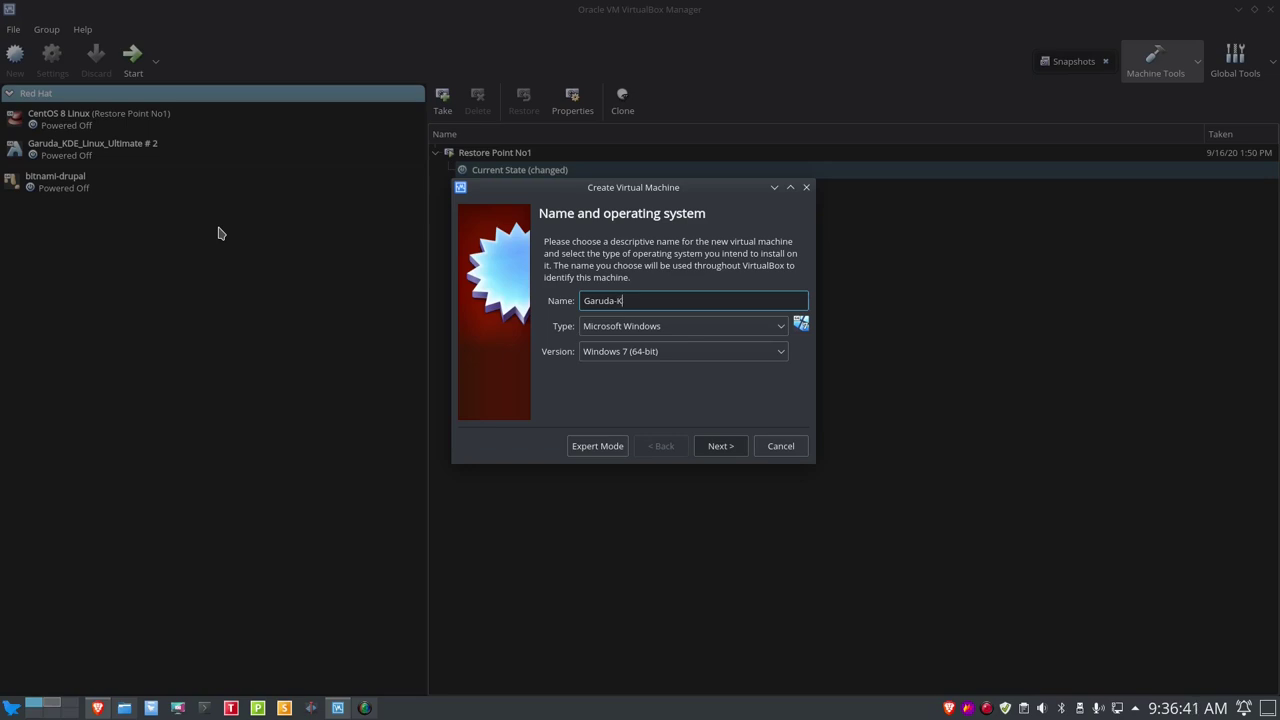
text(DELinu)
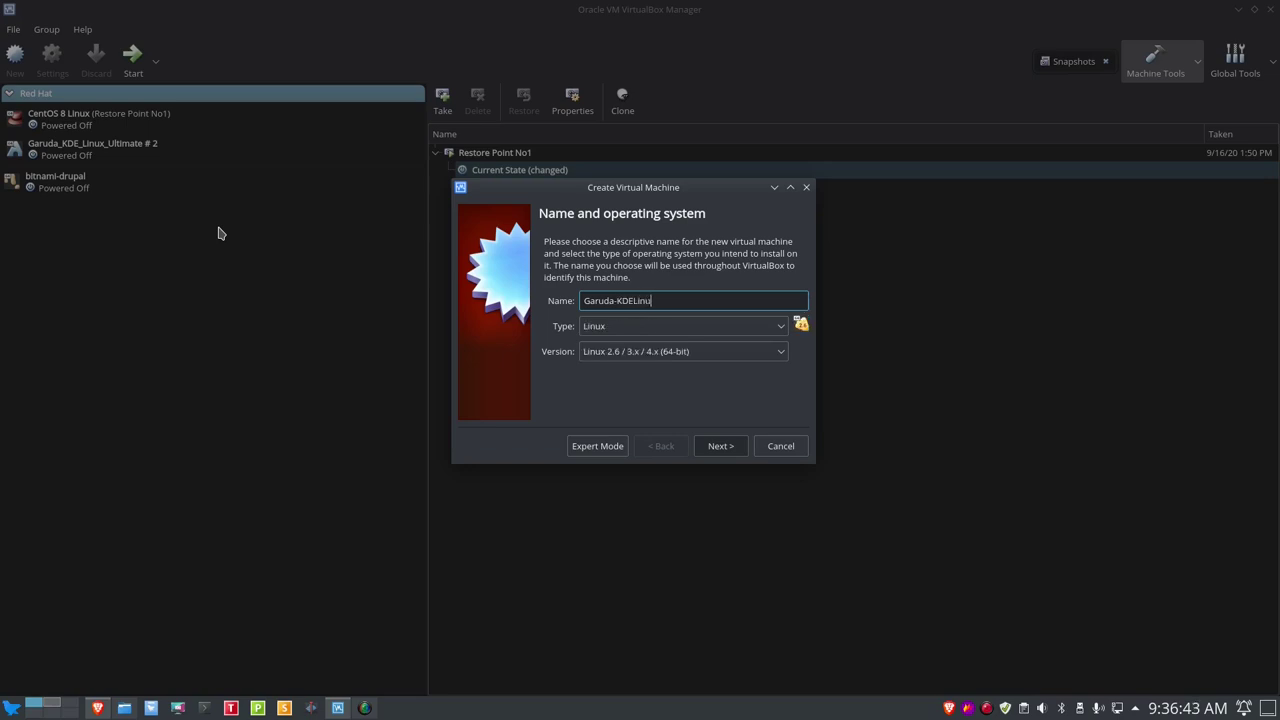
text(x2)
key(BackSpace)
text(3)
click(781, 352)
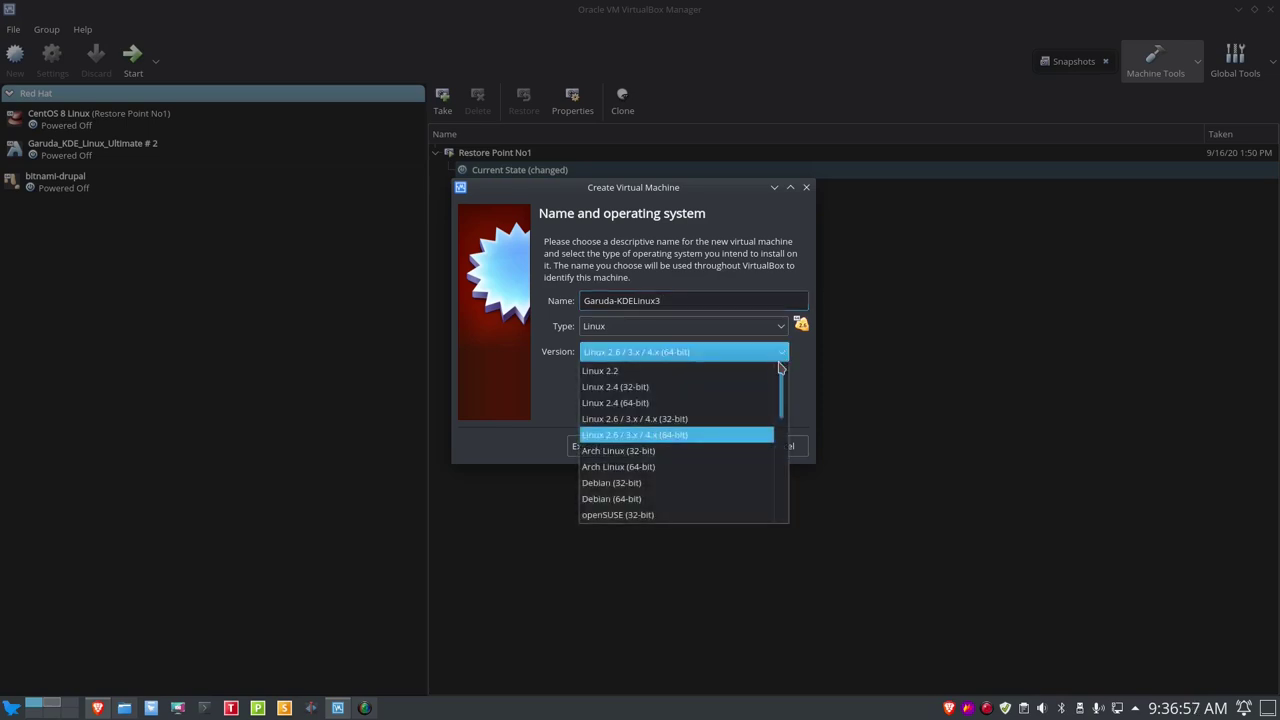
click(723, 466)
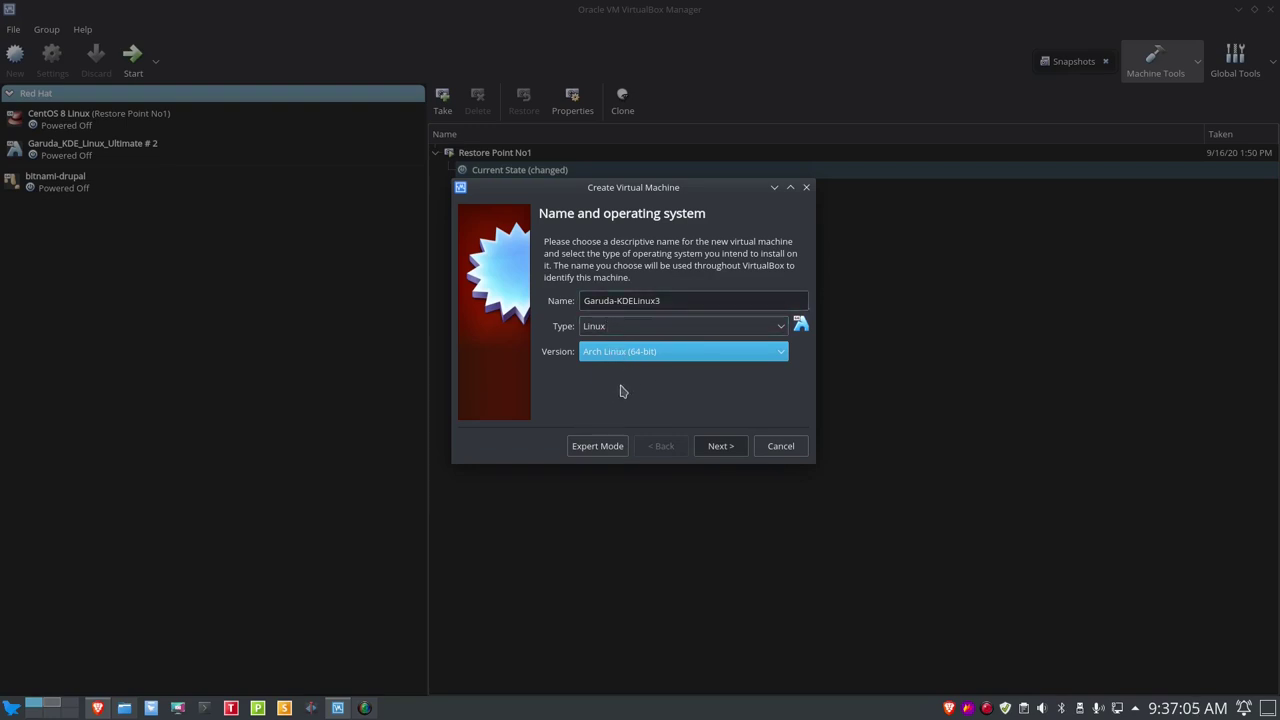
click(717, 448)
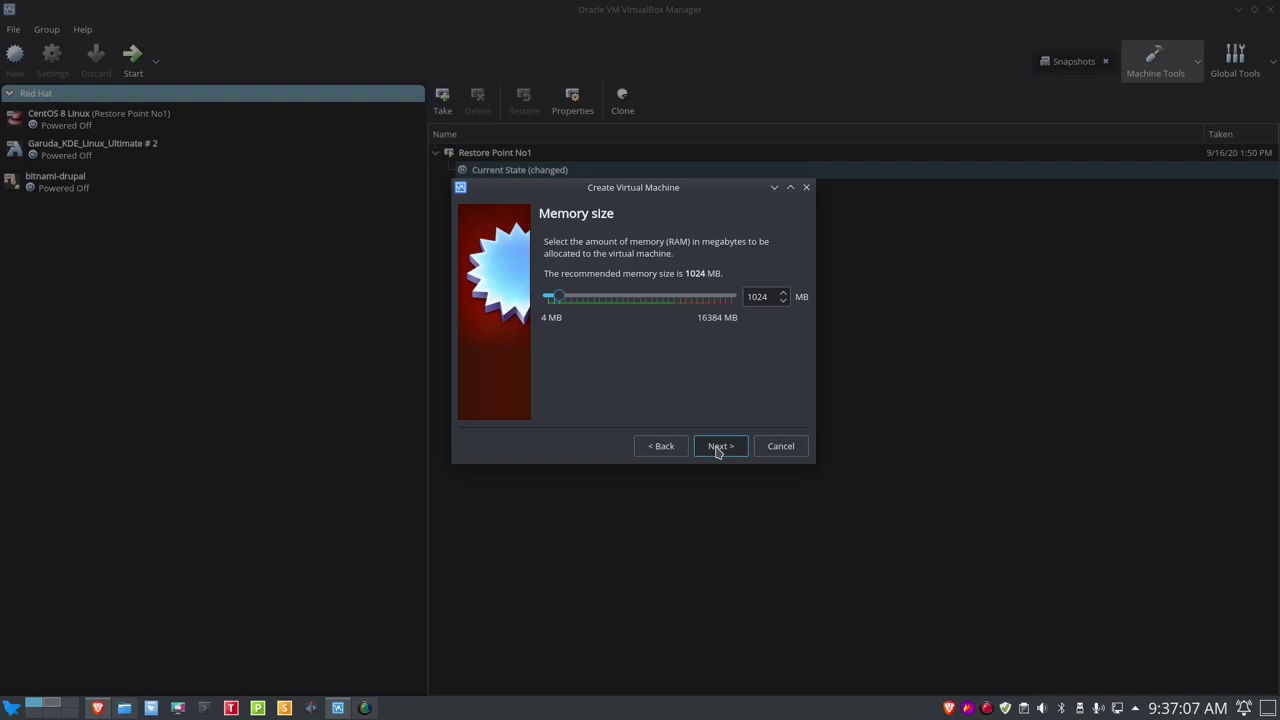
Set the VM's memory size to 8192 MB.
double_click(760, 296)
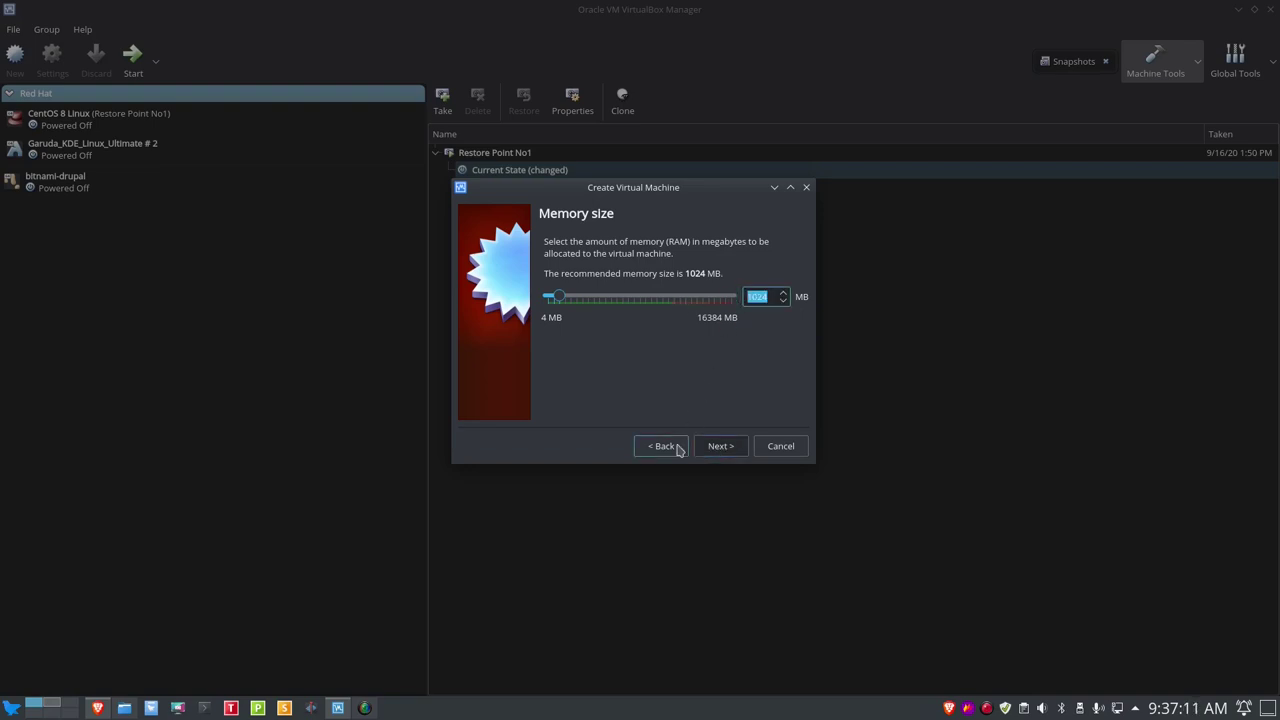
text(8192)
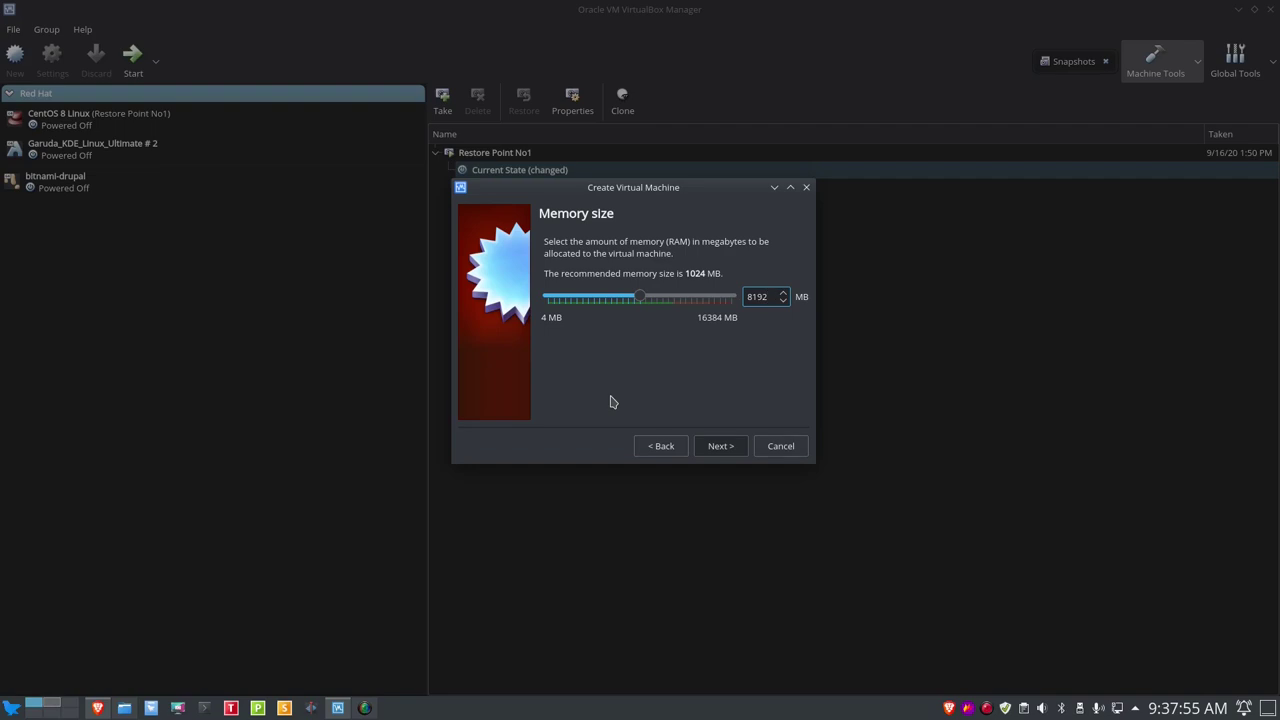
click(718, 449)
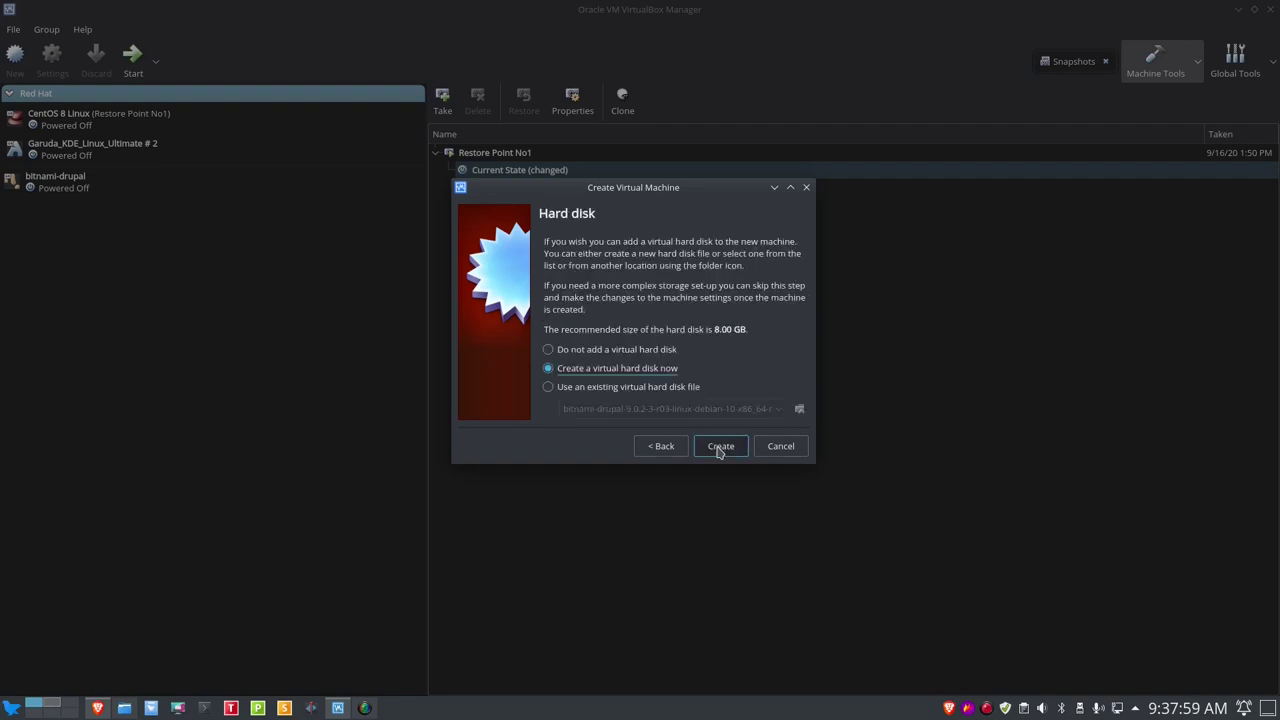
Create a new dynamically allocated VDI hard disk sized 50 GB.
click(718, 449)
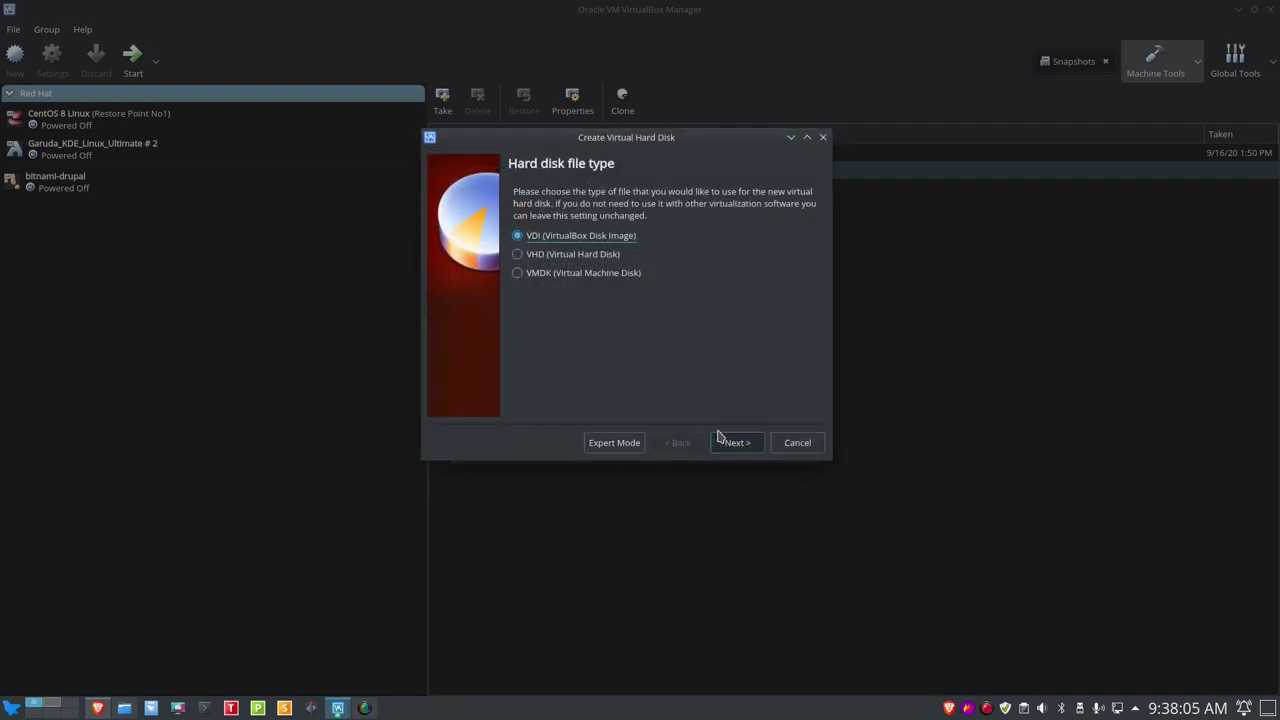
click(735, 445)
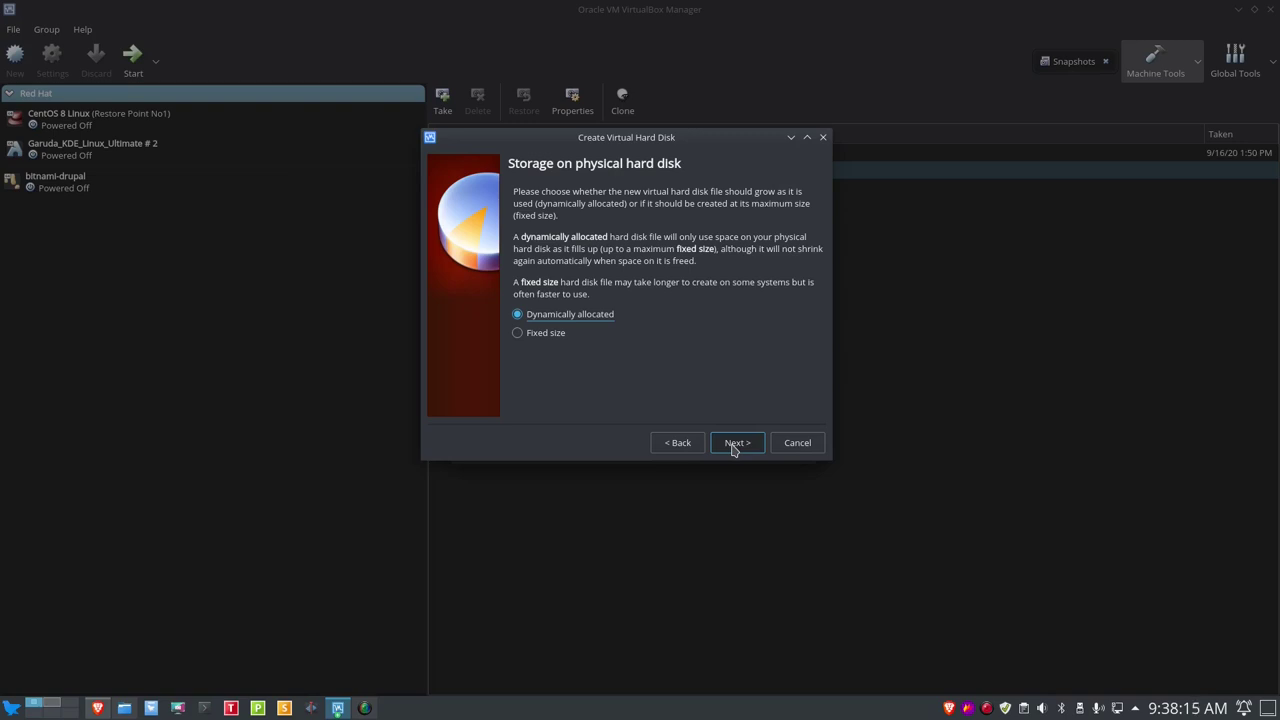
click(735, 443)
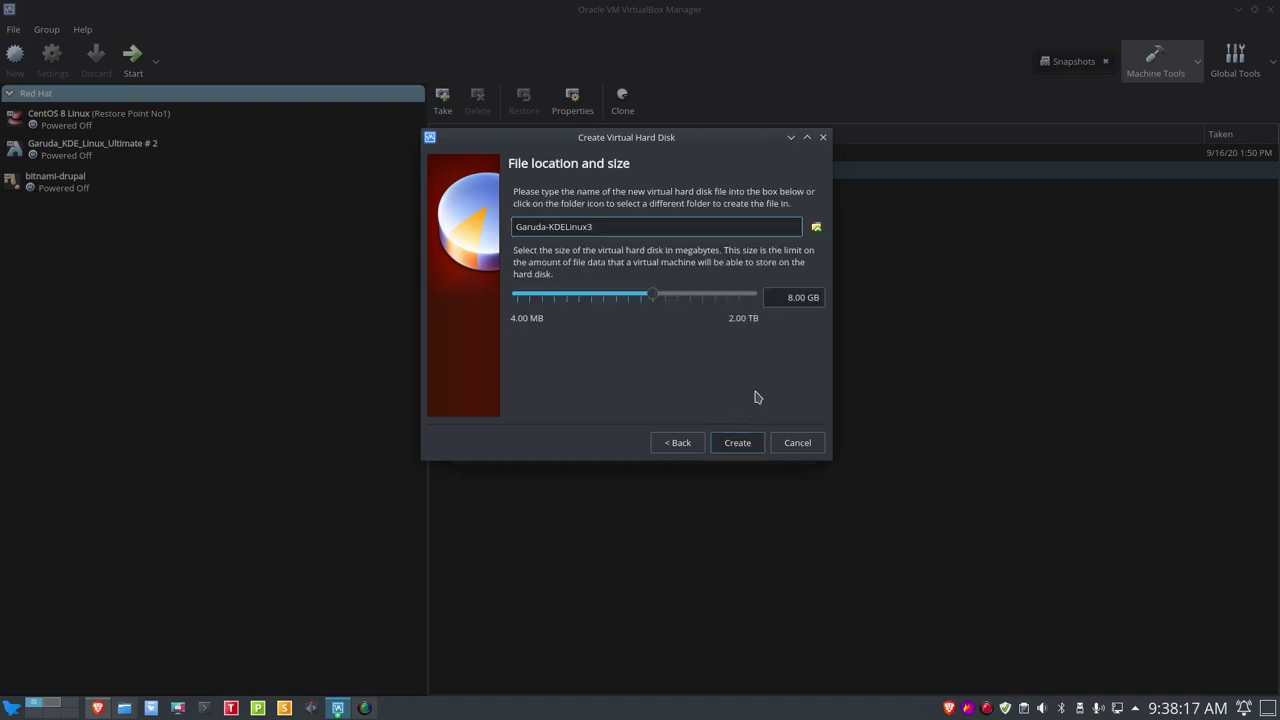
click(797, 297)
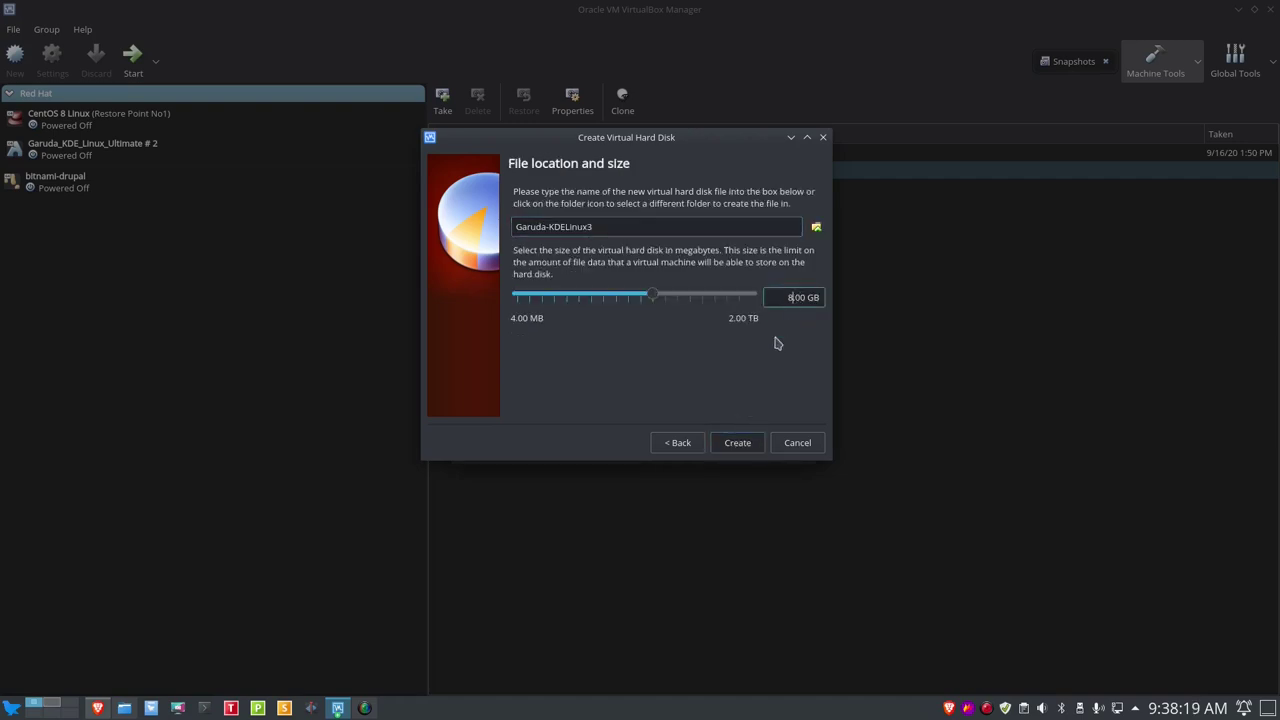
key(BackSpace)
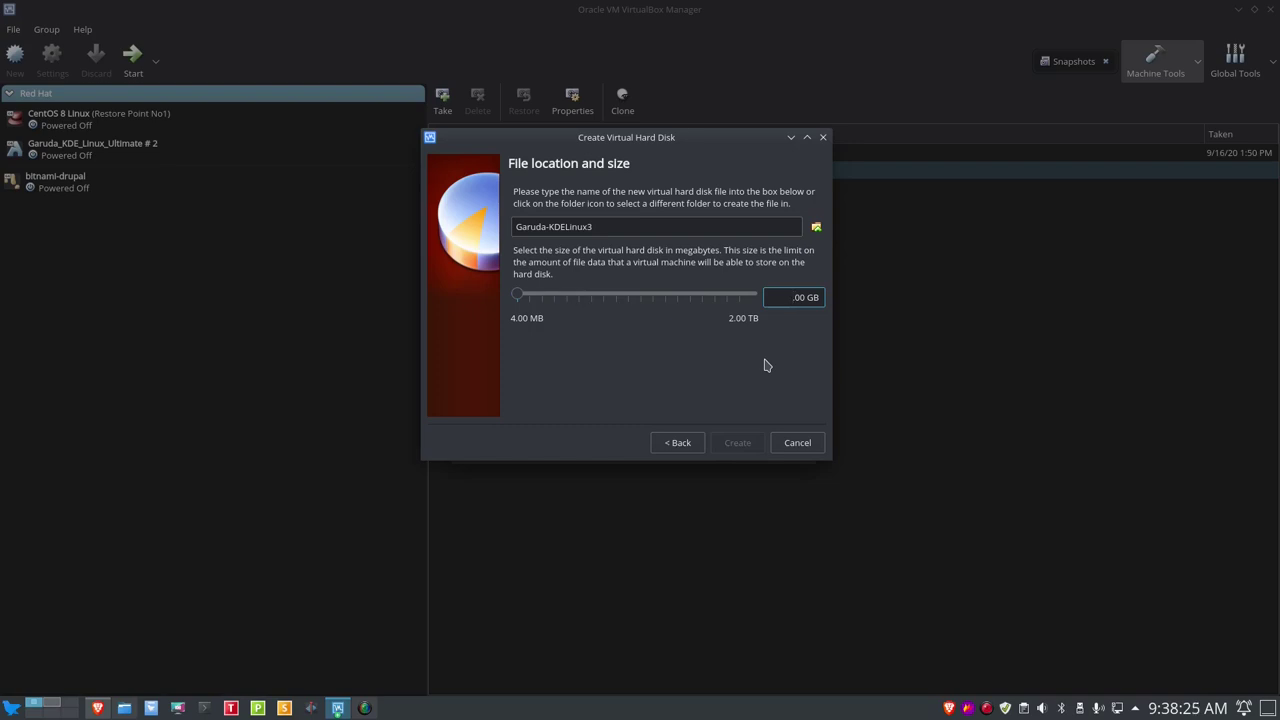
text(50)
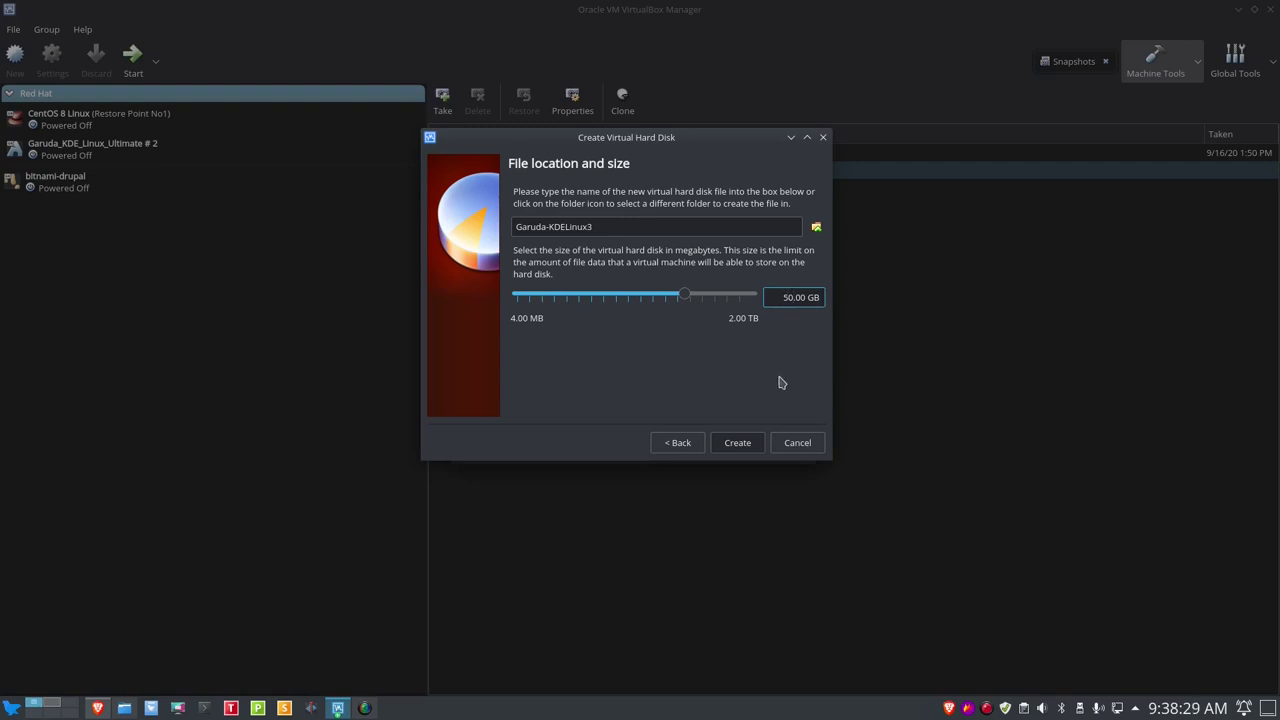
click(726, 450)
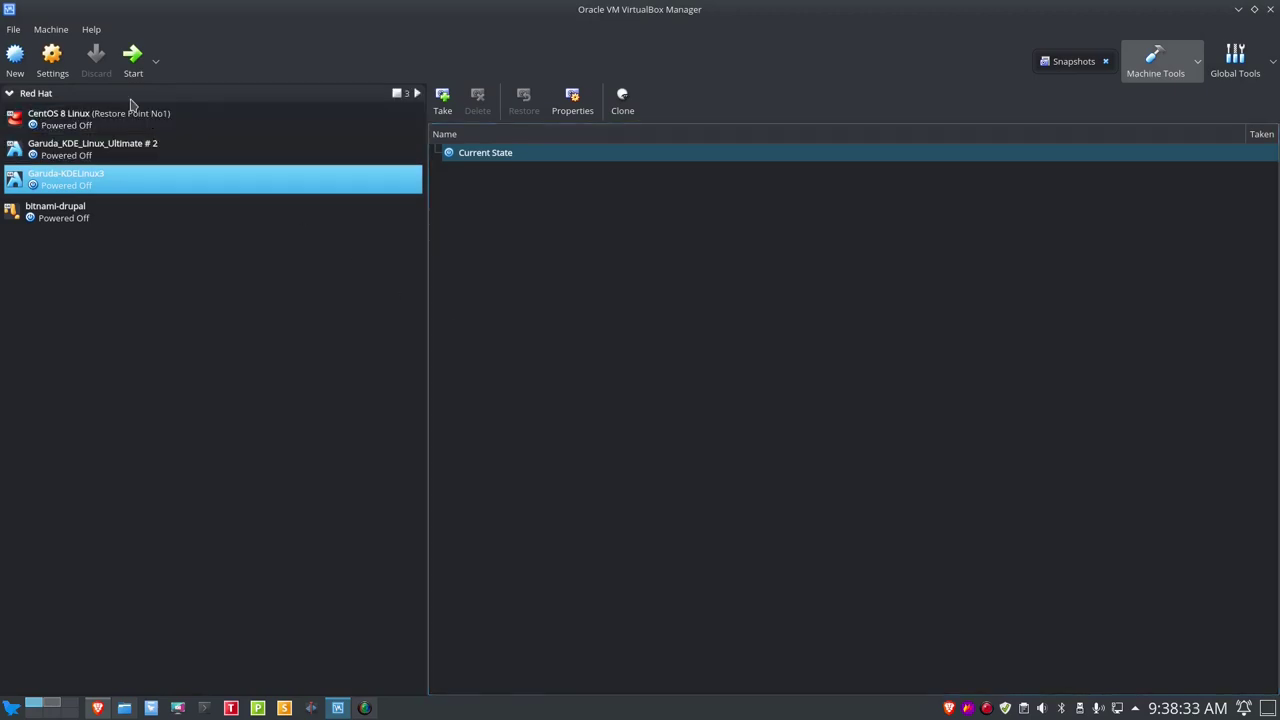
In System > Motherboard, uncheck Floppy and move Hard Disk above Optical in boot order.
click(52, 62)
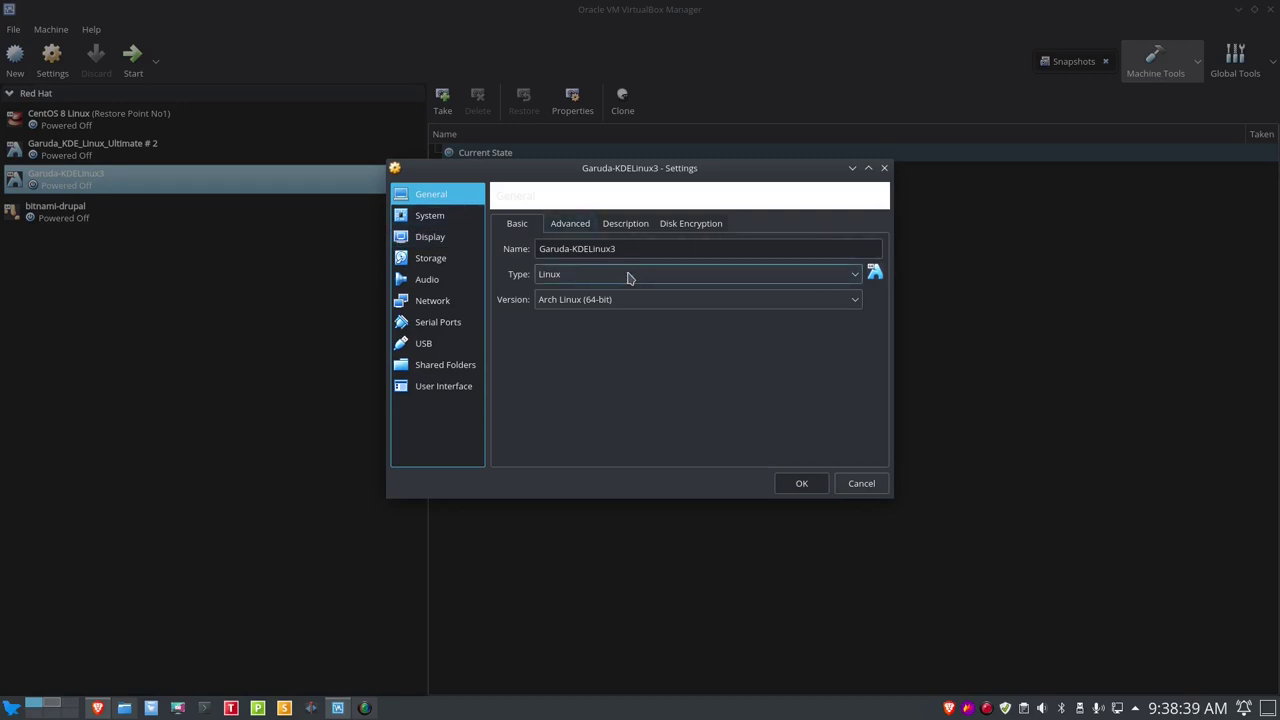
click(455, 222)
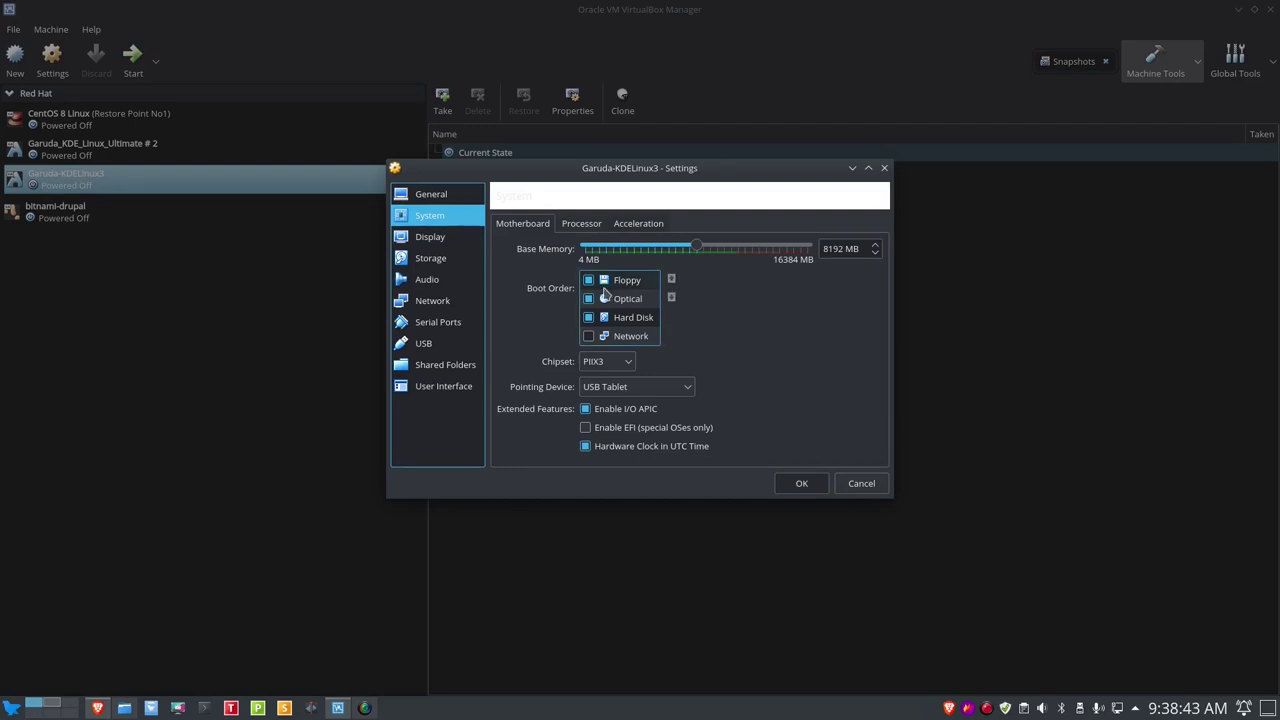
click(589, 281)
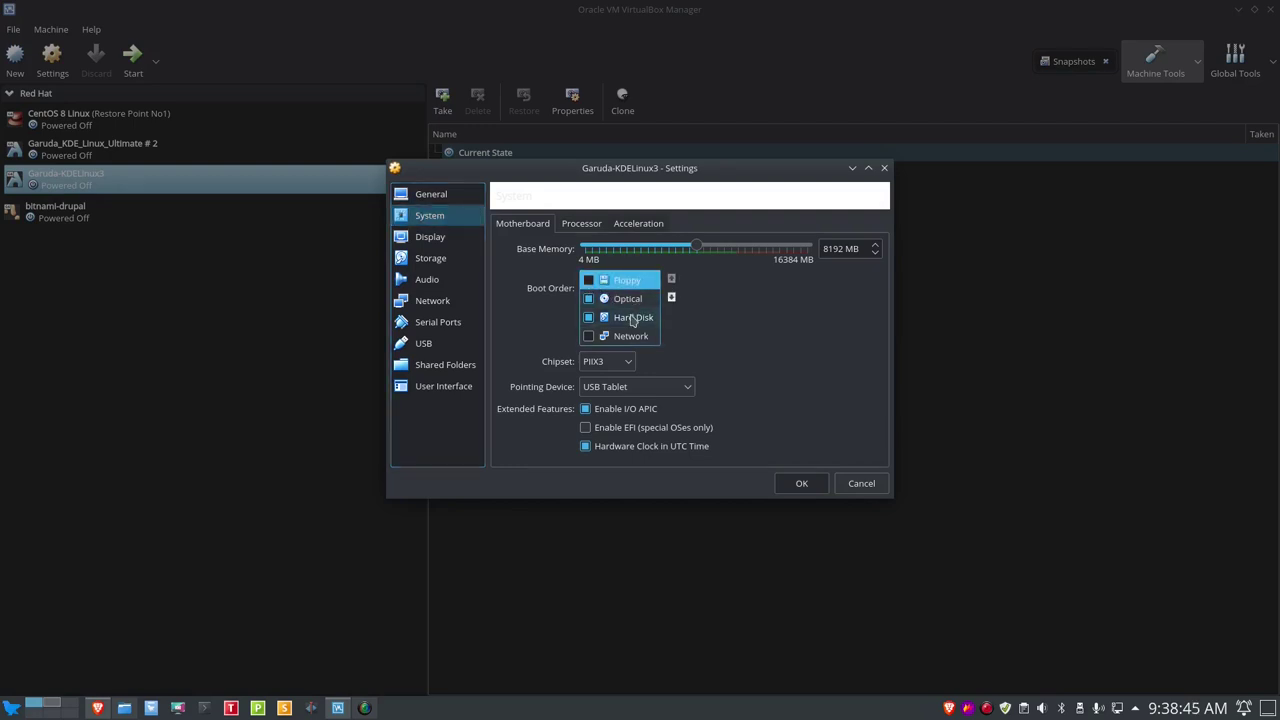
click(632, 318)
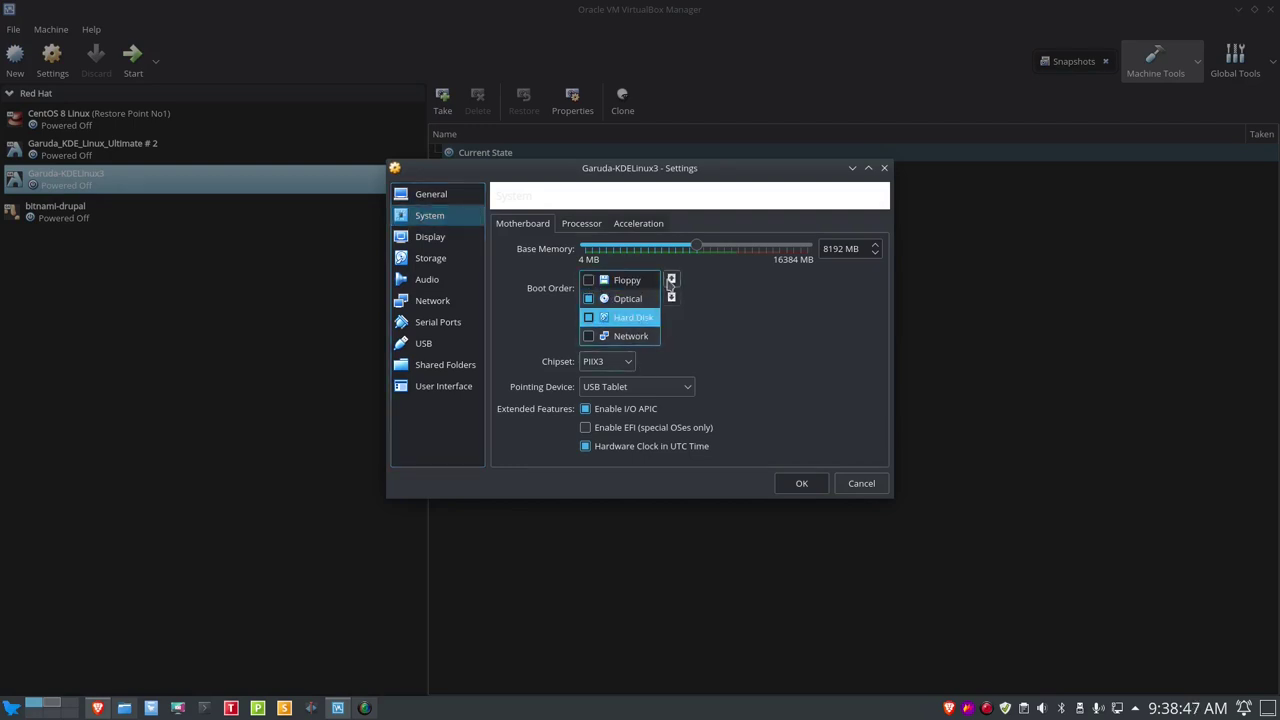
click(670, 280)
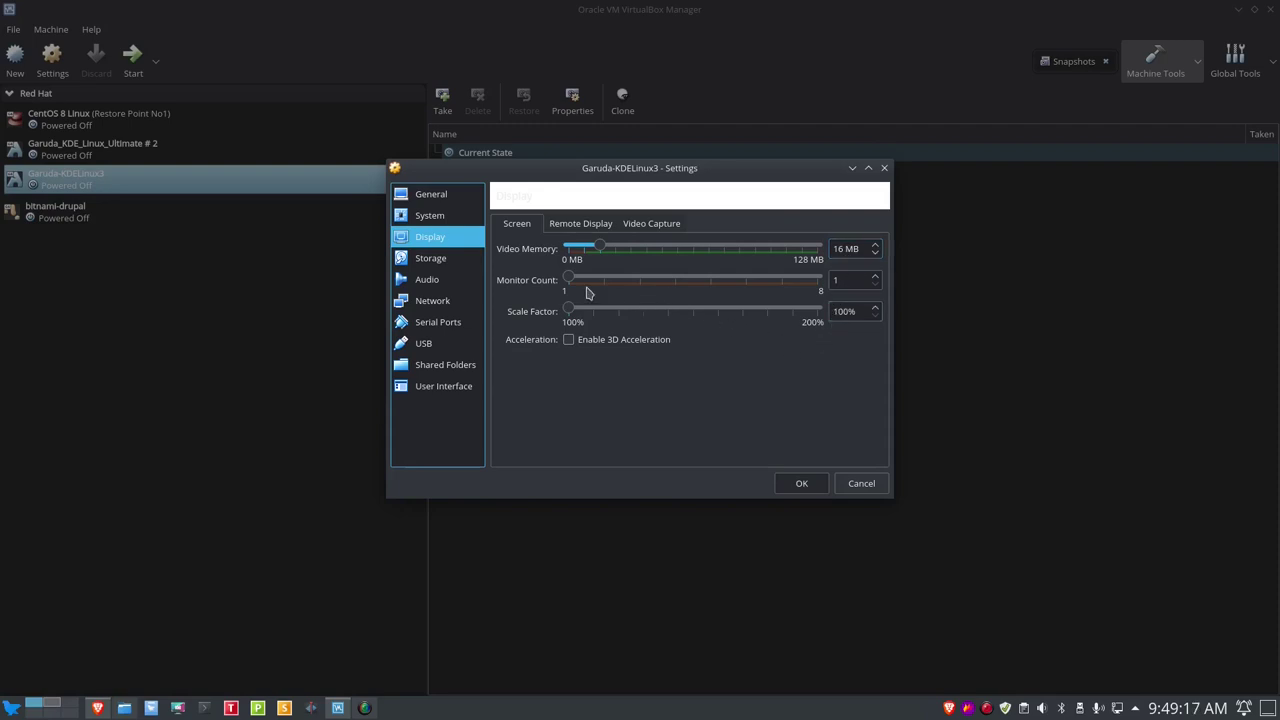
Verify garuda-kde-ultimate-201022-linux-zen.iso is loaded in the IDE optical drive.
click(440, 258)
click(585, 258)
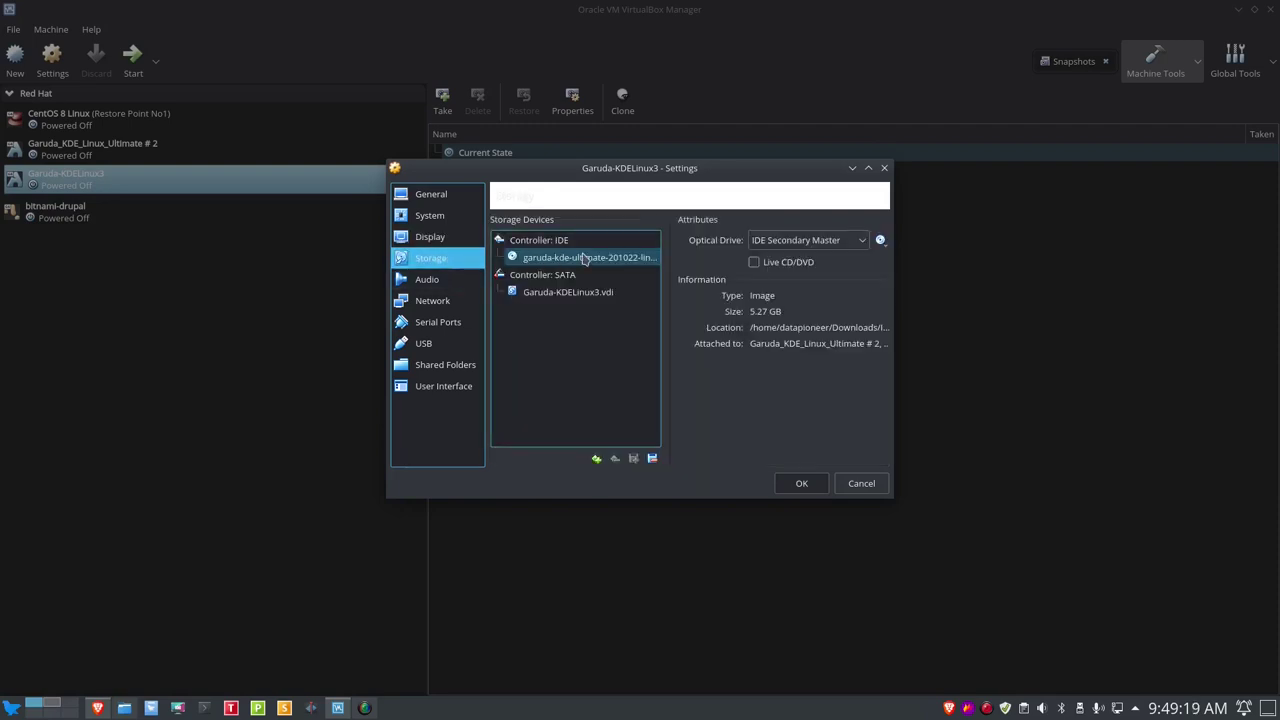
click(880, 241)
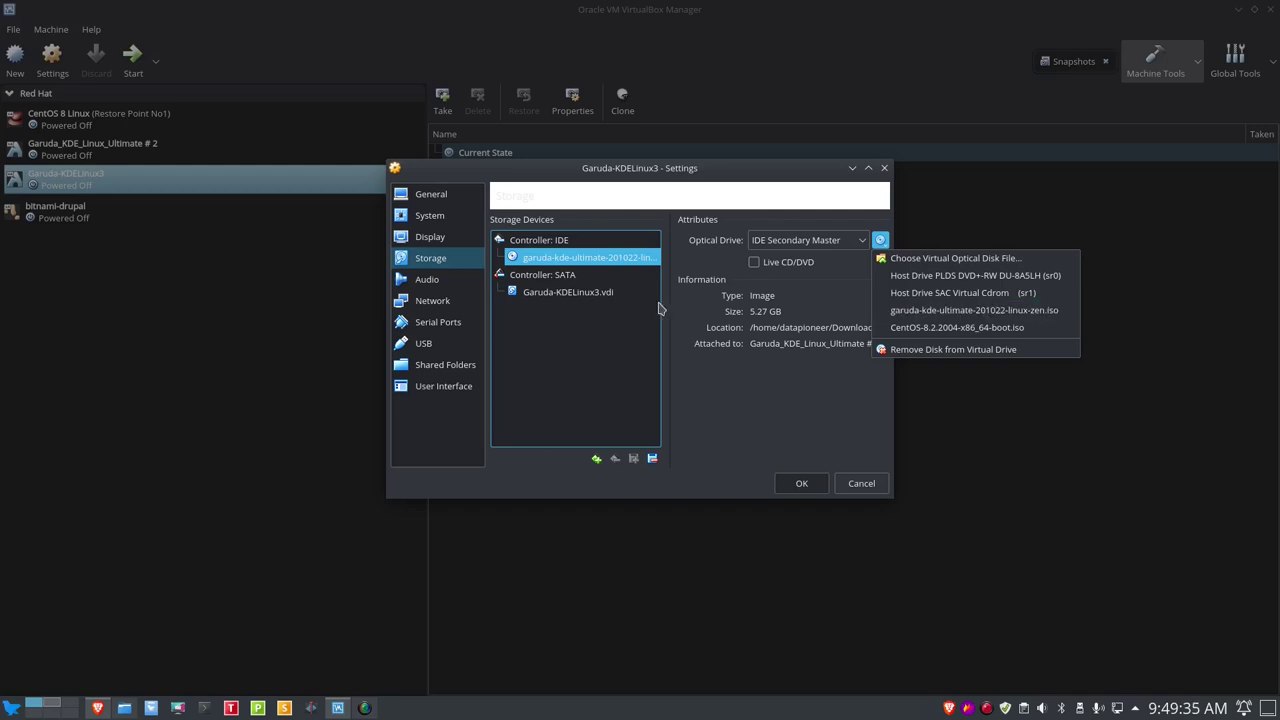
click(427, 284)
click(427, 285)
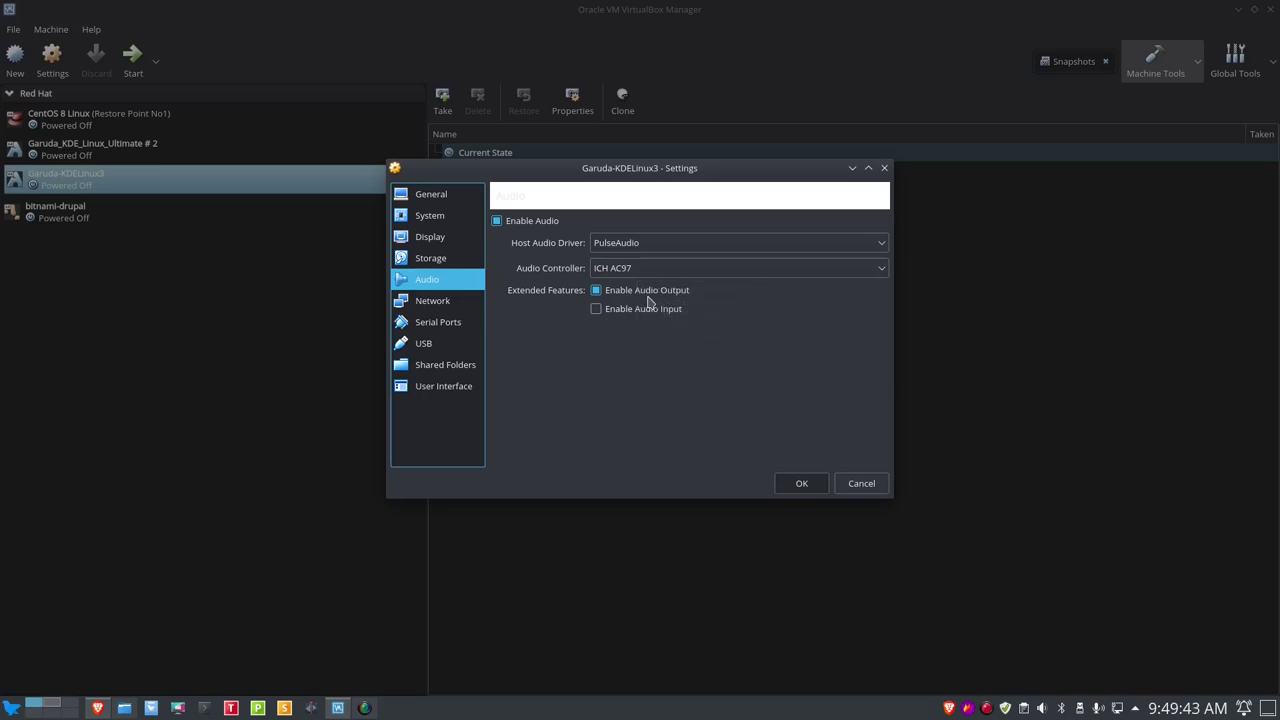
Set Adapter 1 to Bridged Adapter on enp2s0 and save the settings.
click(432, 301)
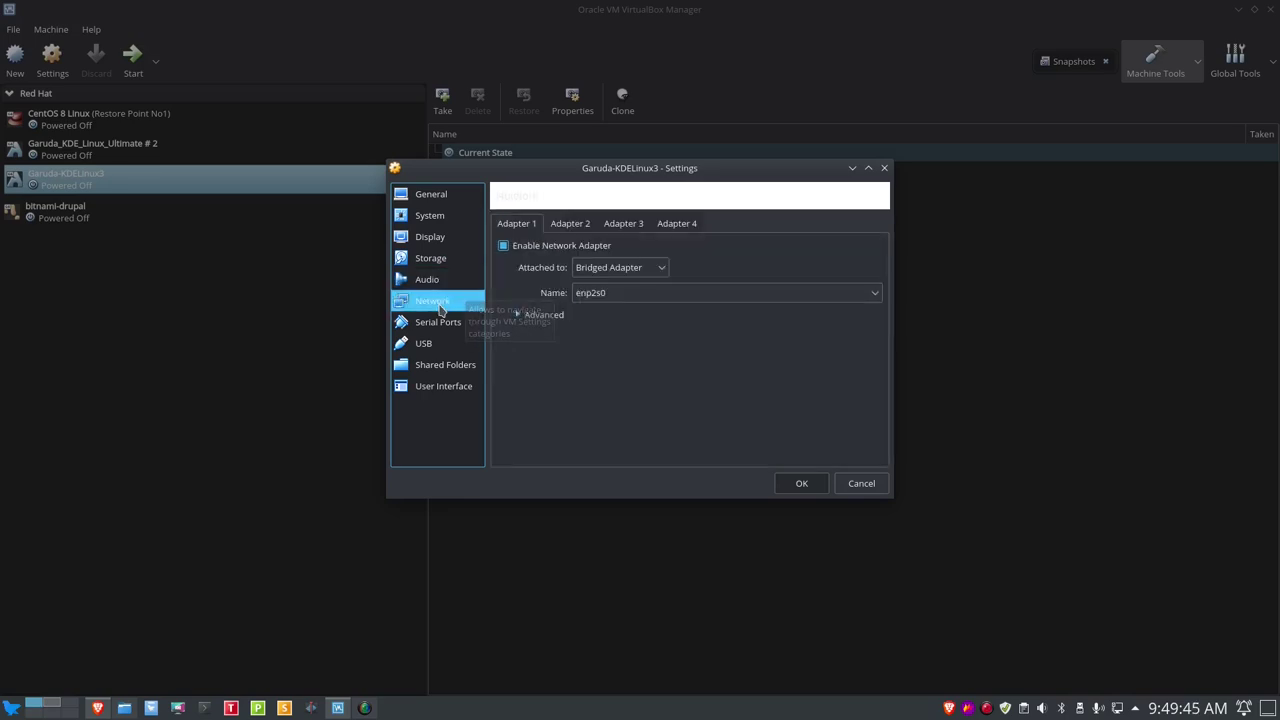
click(664, 270)
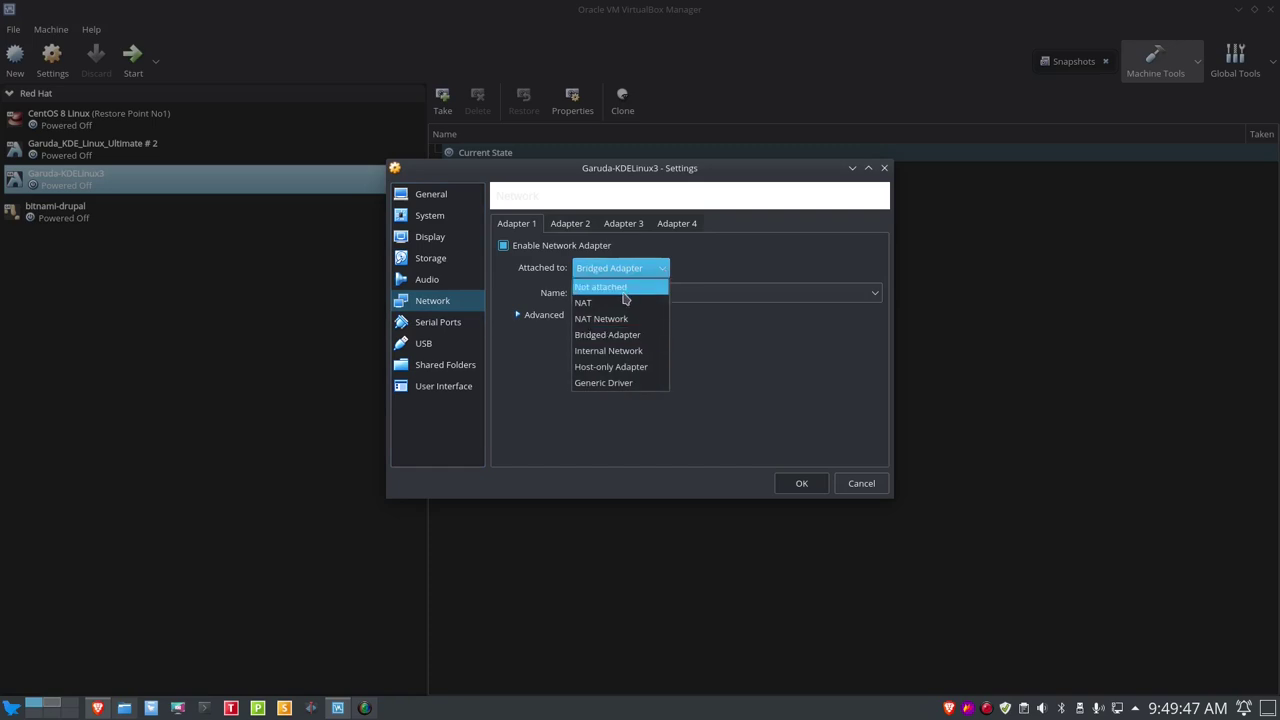
click(628, 299)
click(656, 271)
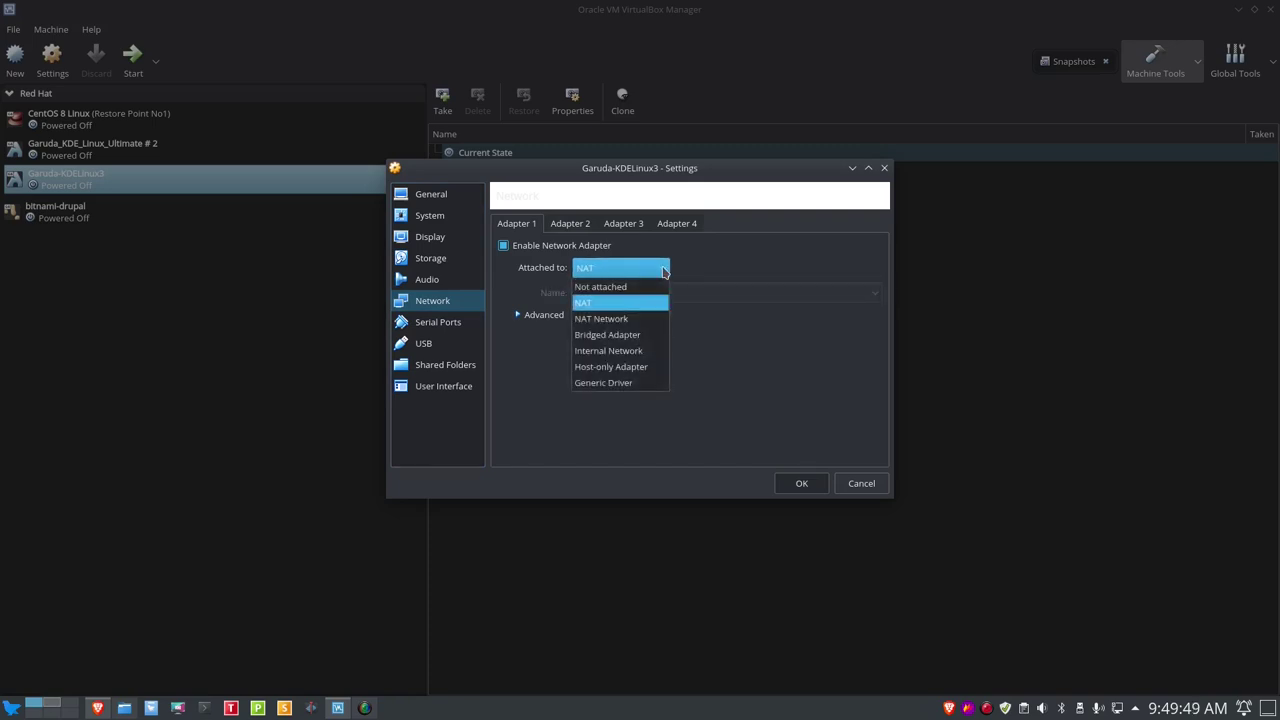
click(620, 334)
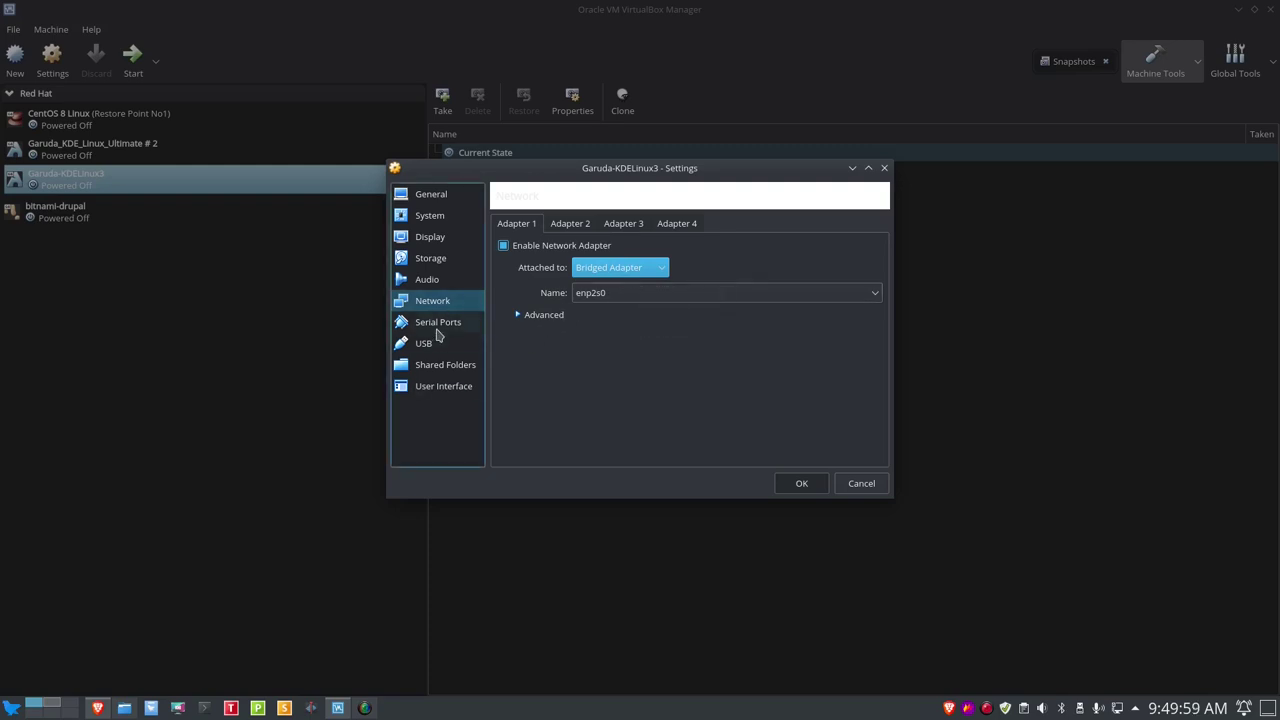
click(802, 485)
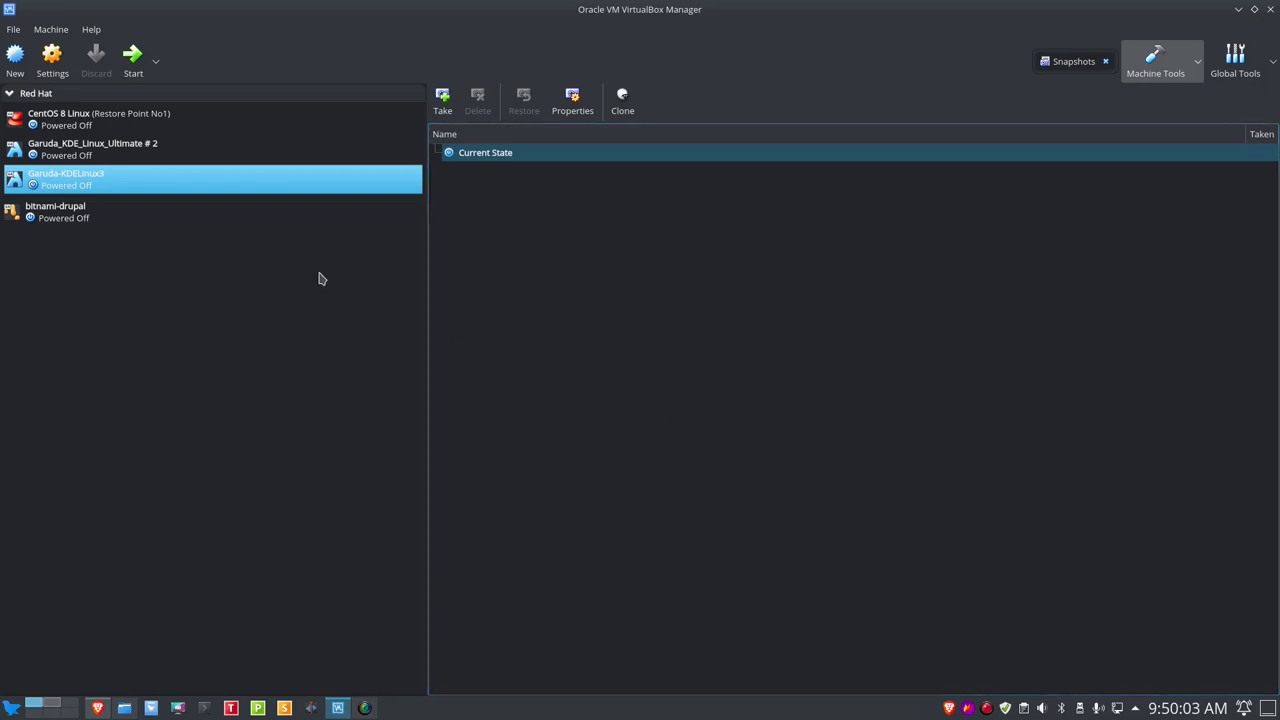
Start Garuda-KDELinux3 and switch its window to full-screen mode.
click(133, 60)
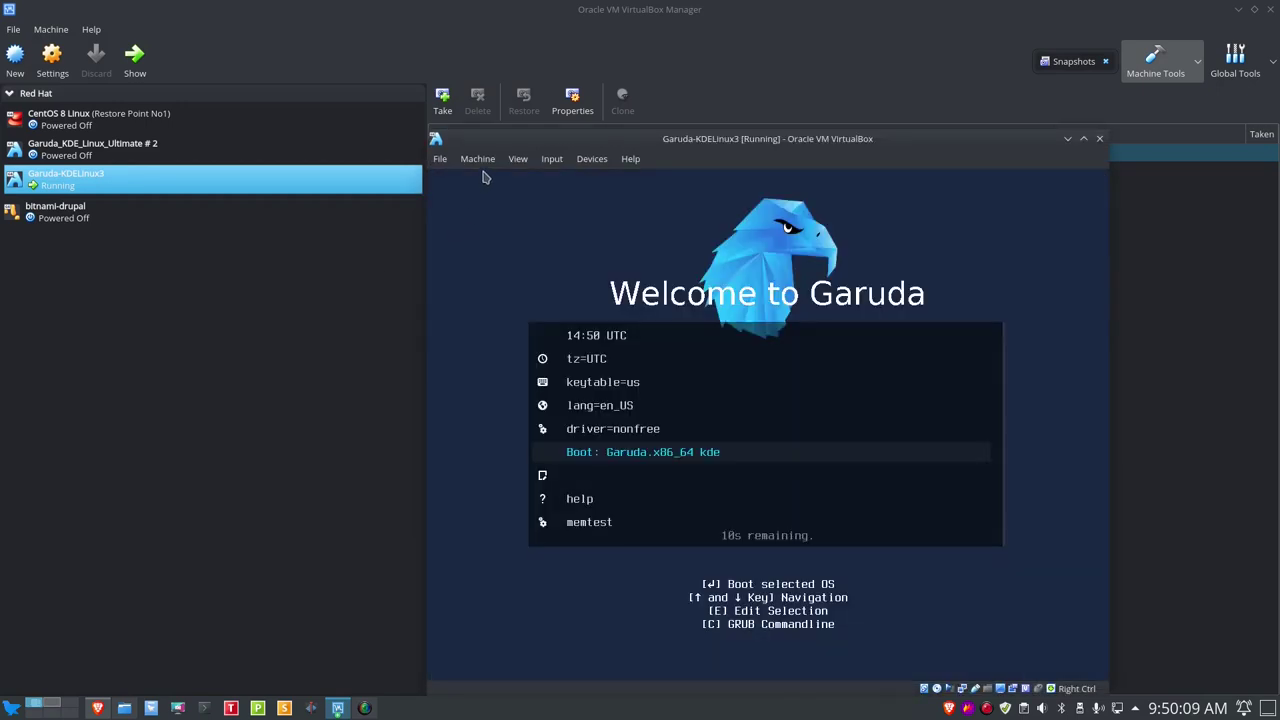
click(517, 159)
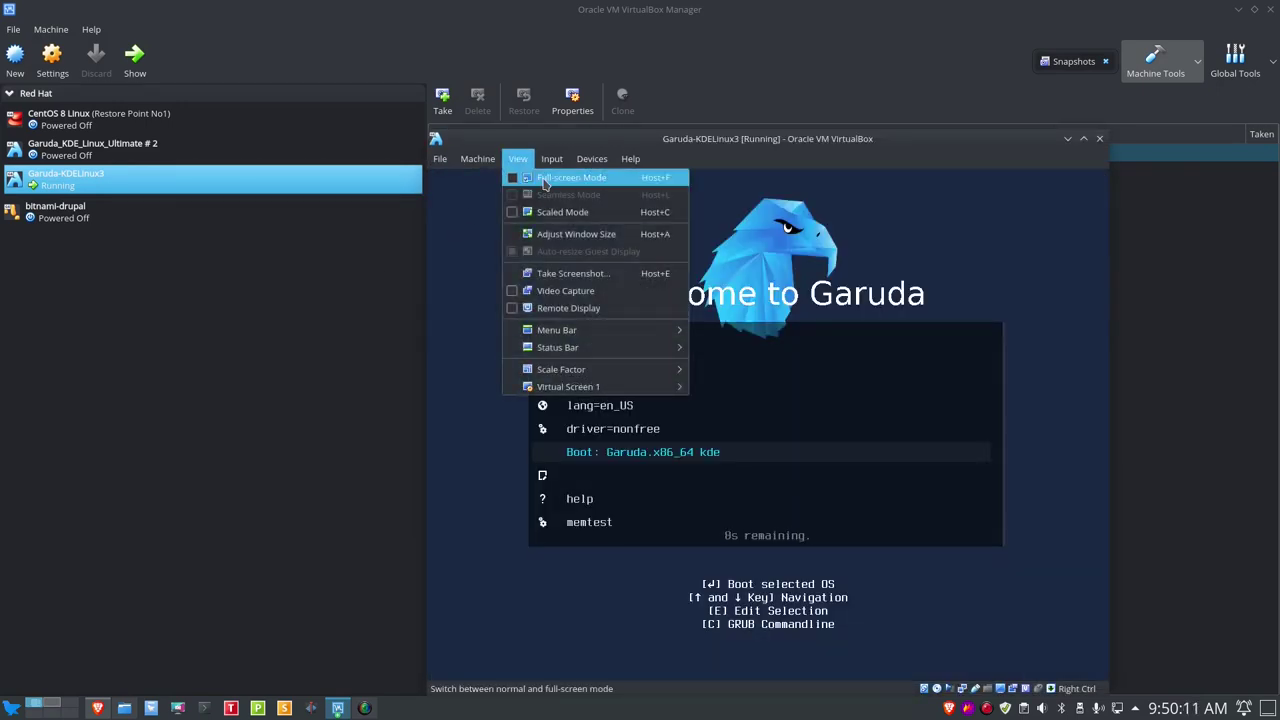
click(545, 178)
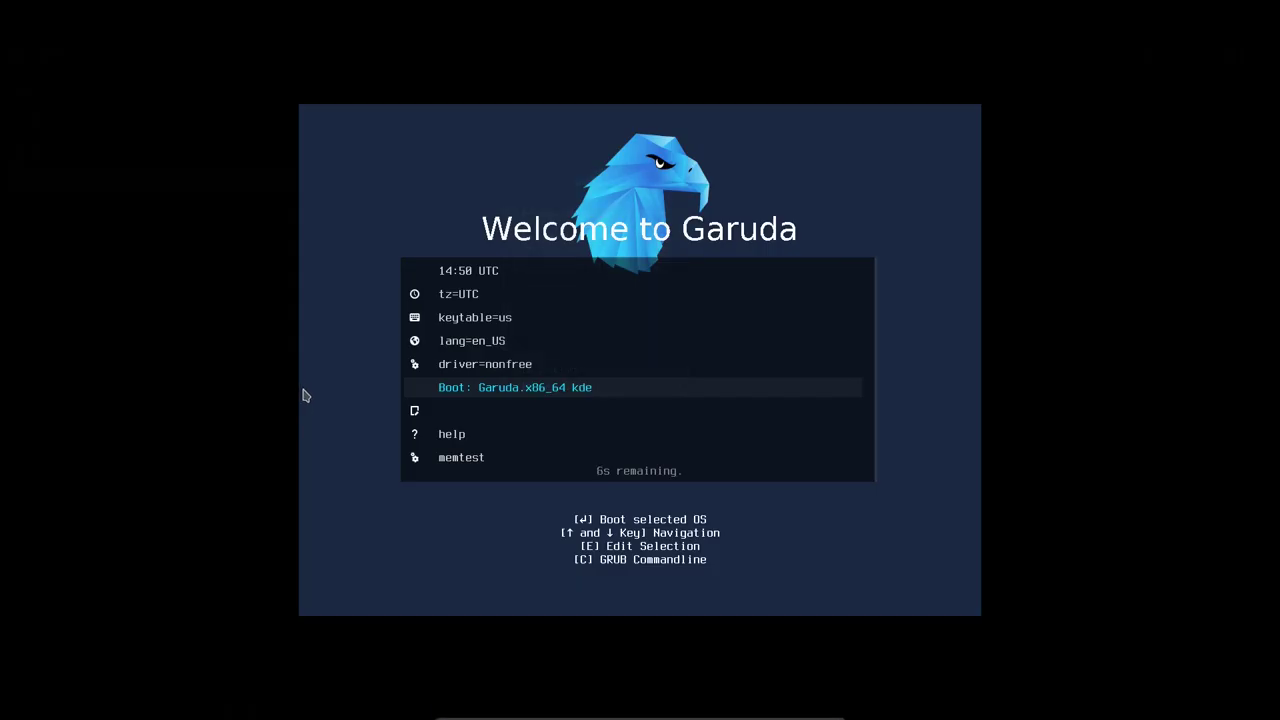
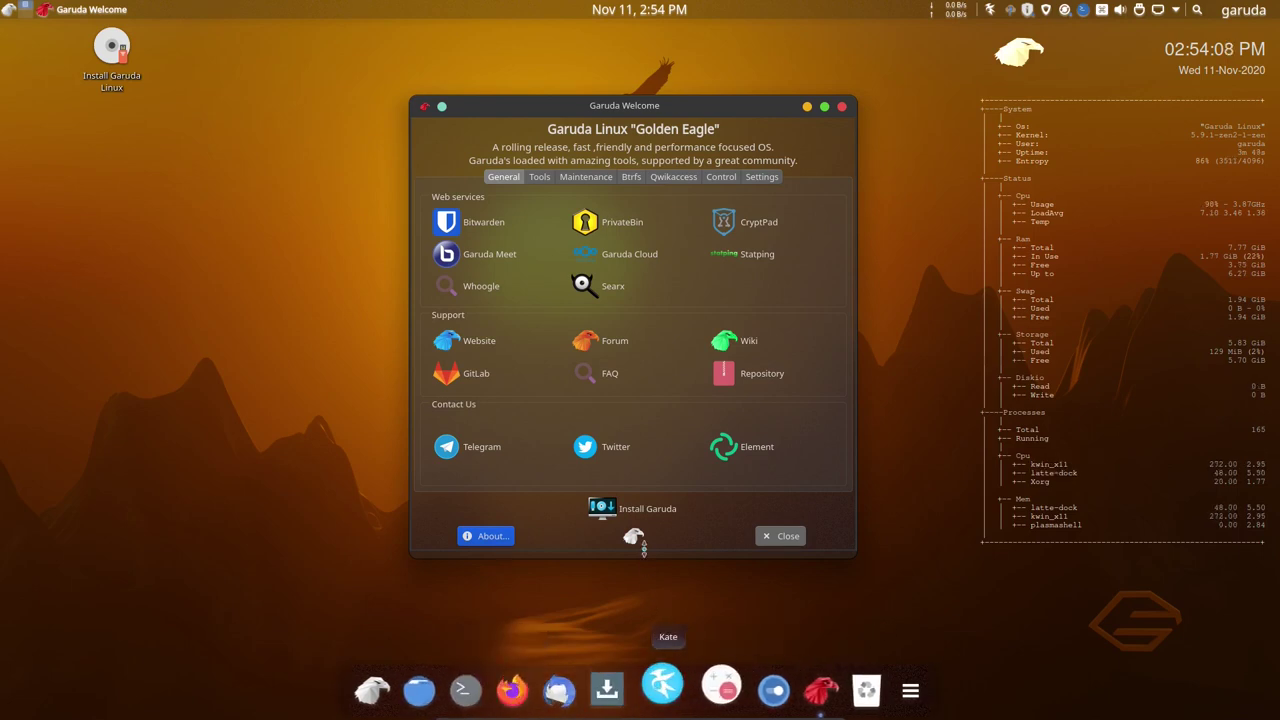
Launch the Garuda installer and continue past Welcome with American English as the language.
click(637, 512)
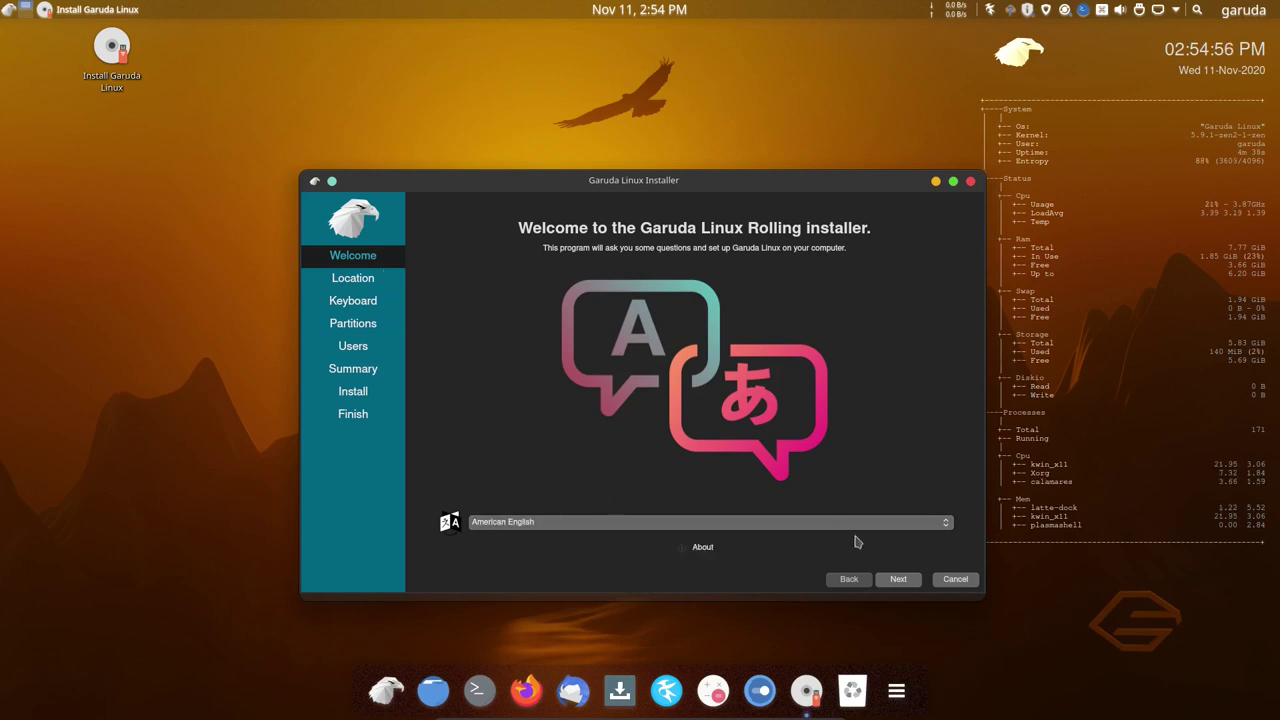
click(897, 580)
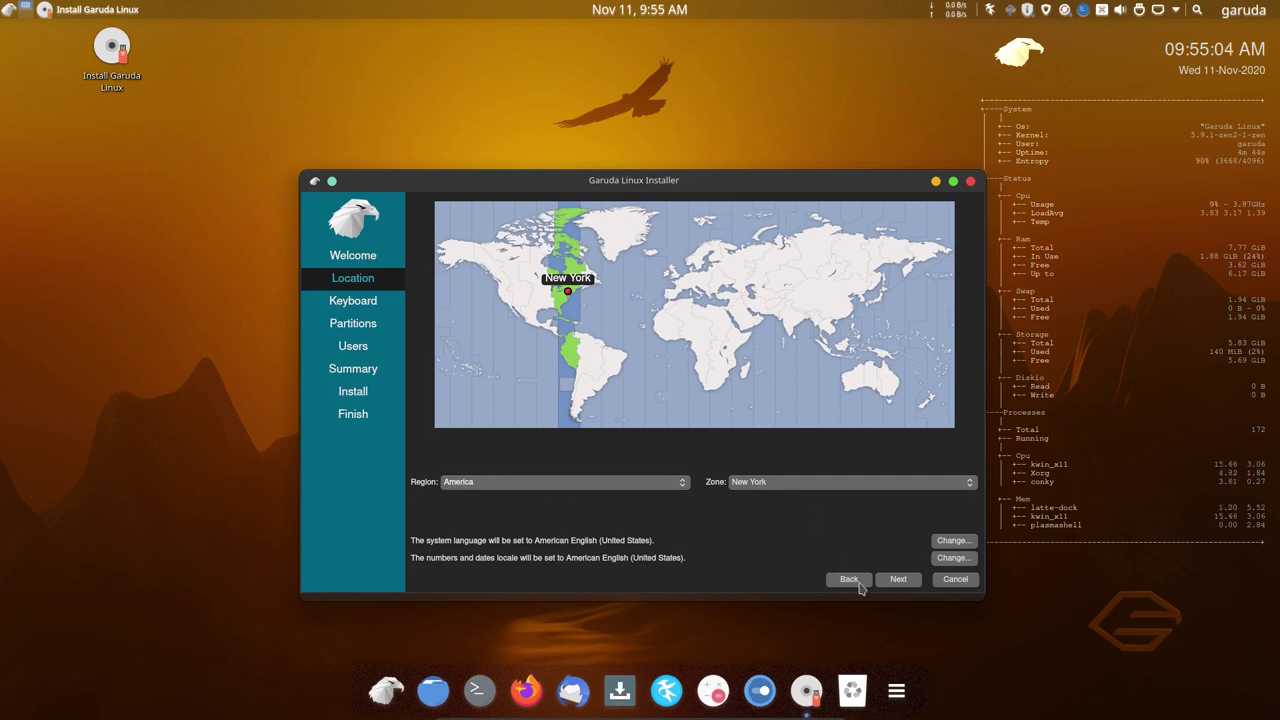
Accept the America/New York time zone and the English (US) Default keyboard layout.
click(897, 581)
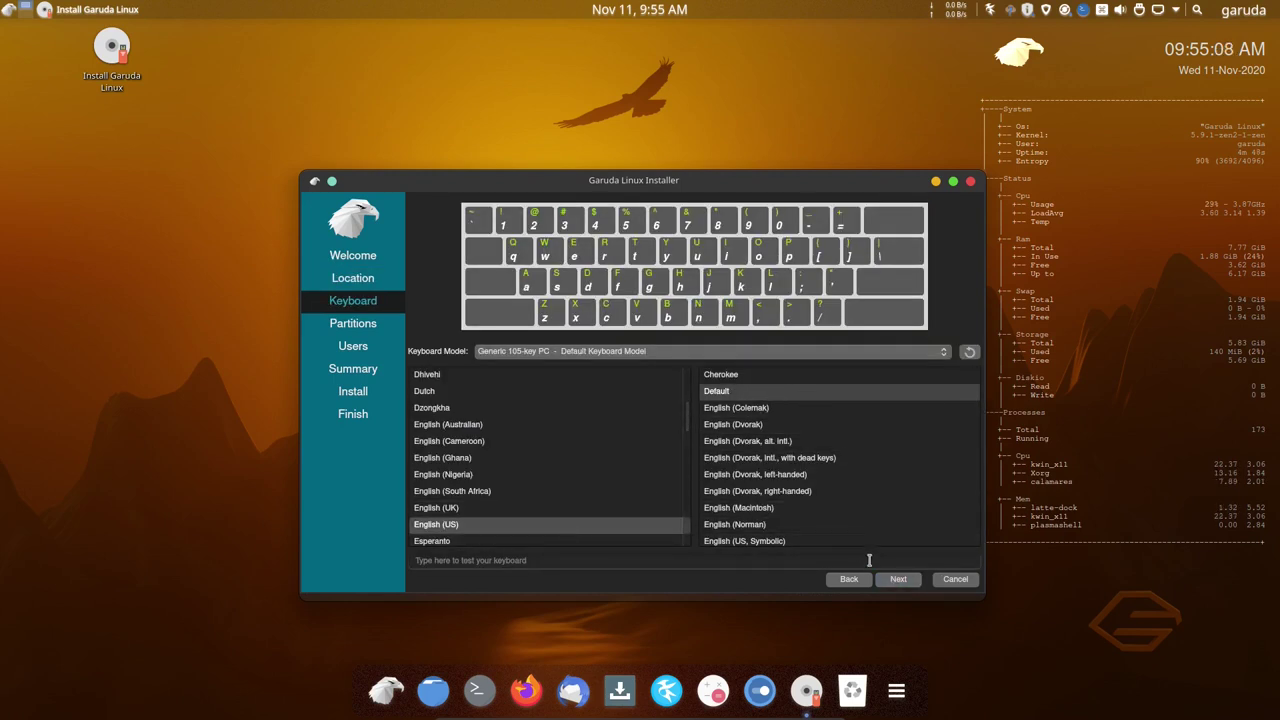
click(897, 580)
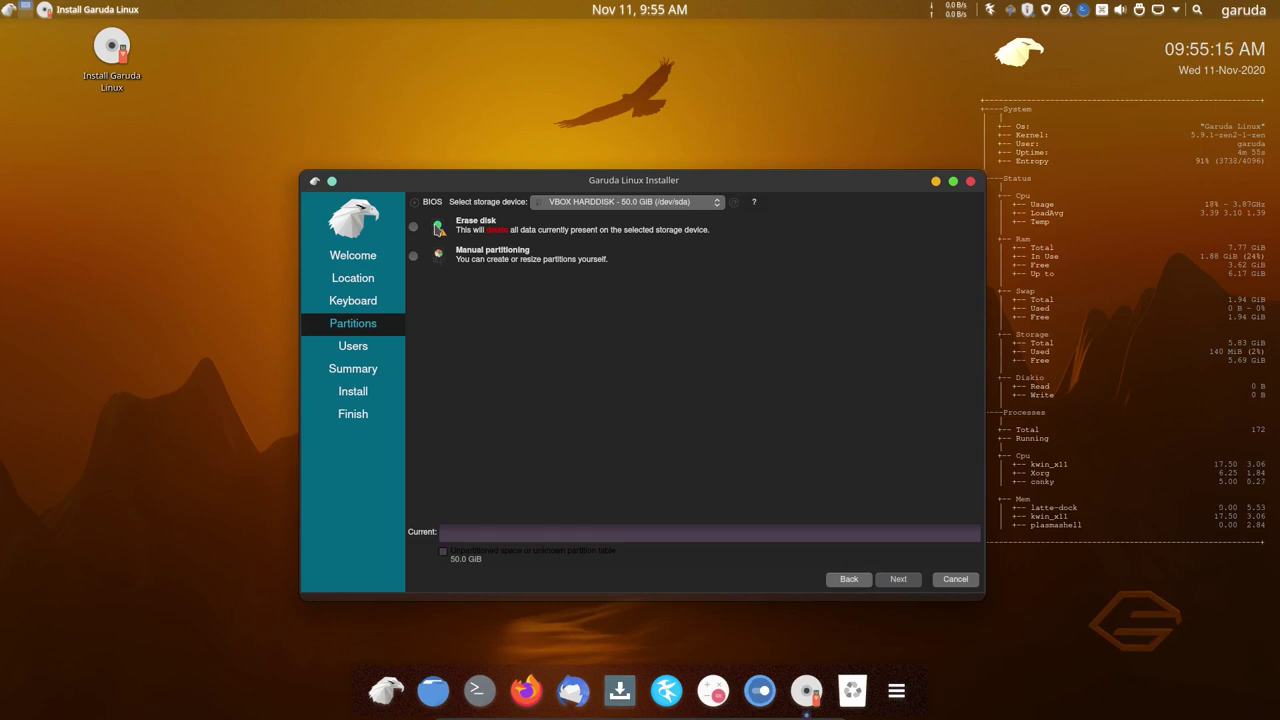
Erase the whole 50 GiB VBOX HARDDISK for Garuda with No Swap, then continue.
click(438, 228)
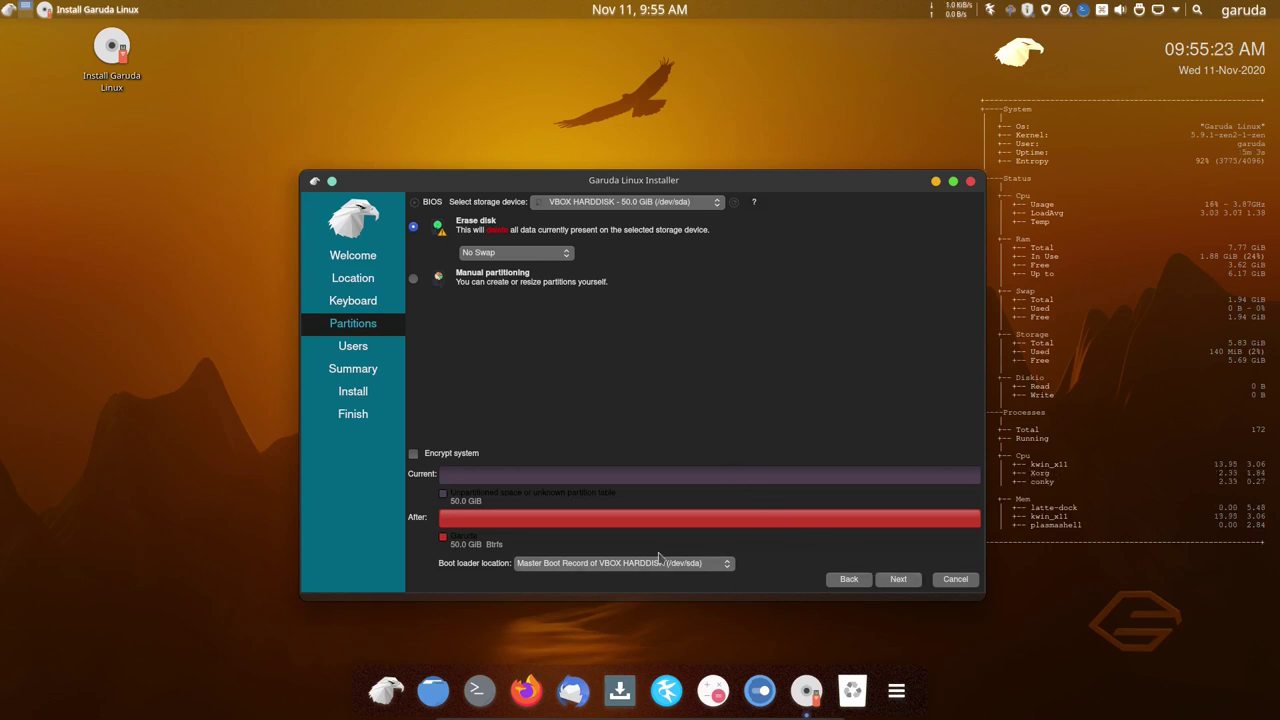
click(894, 578)
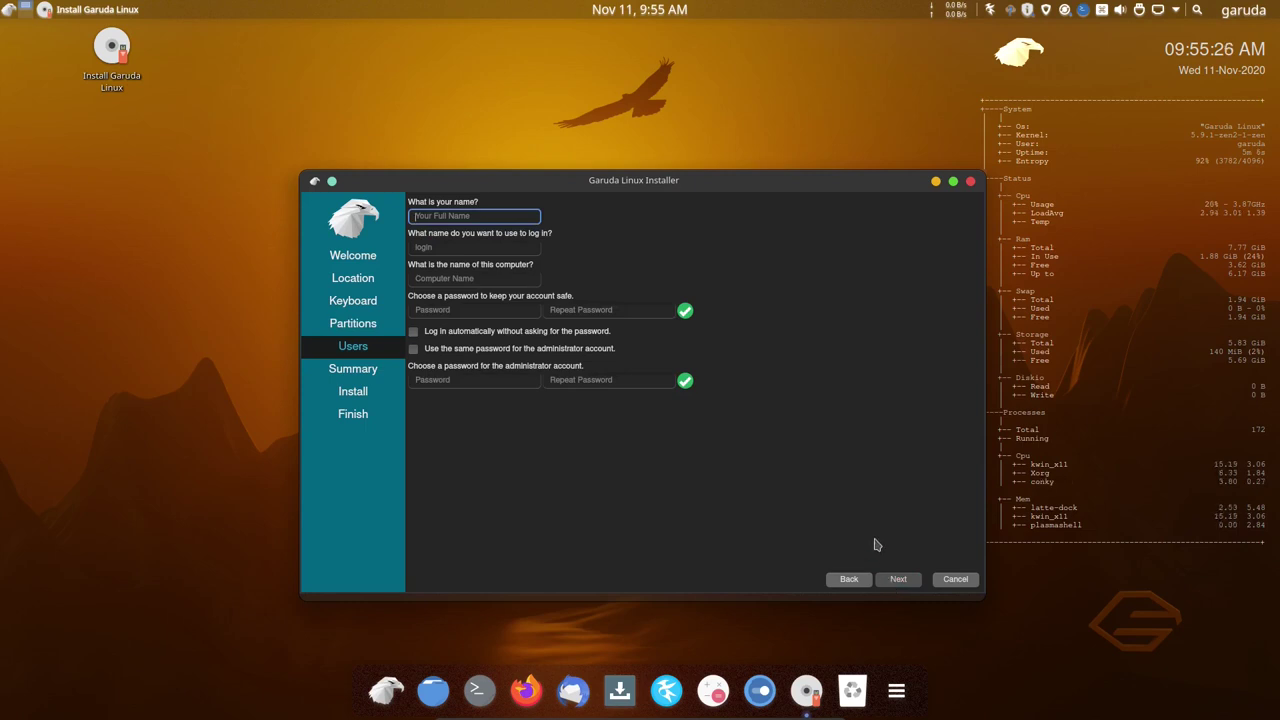
Enter the user's full name, a login name, and computer name garuda-kde-vm.
text(Dan Calloway)
key(Tab)
text(datapionee)
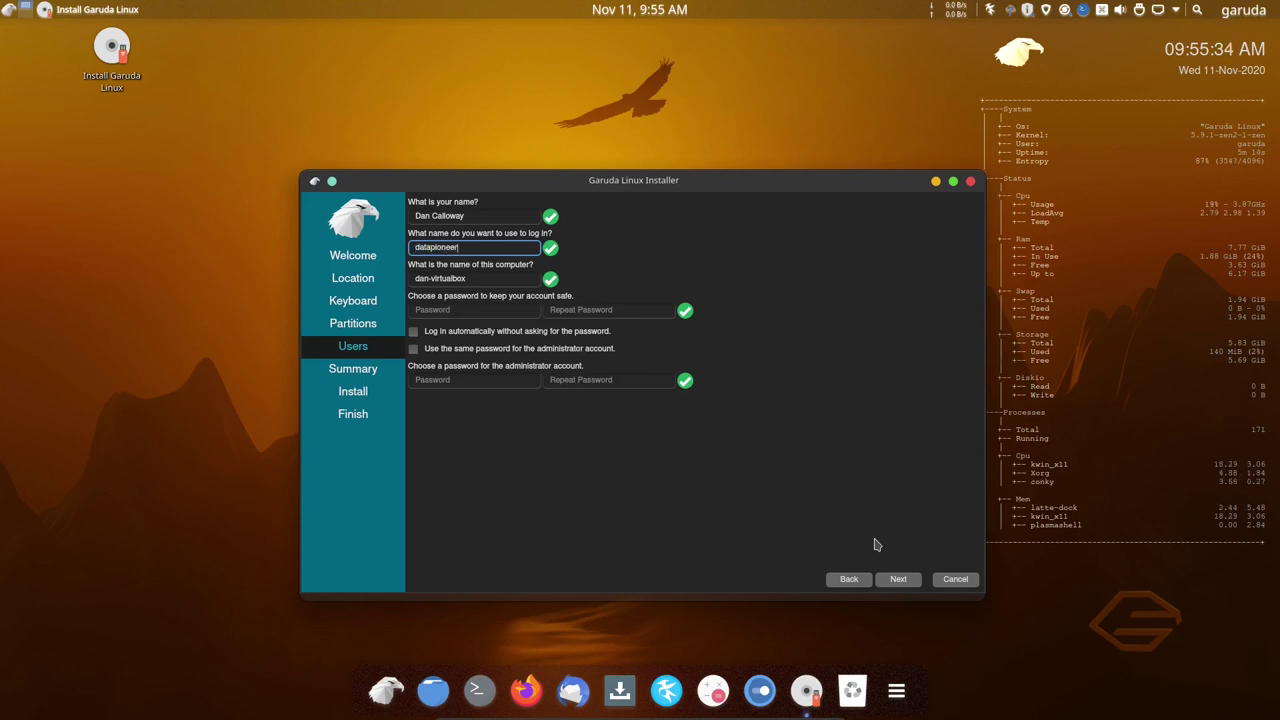
key(Tab)
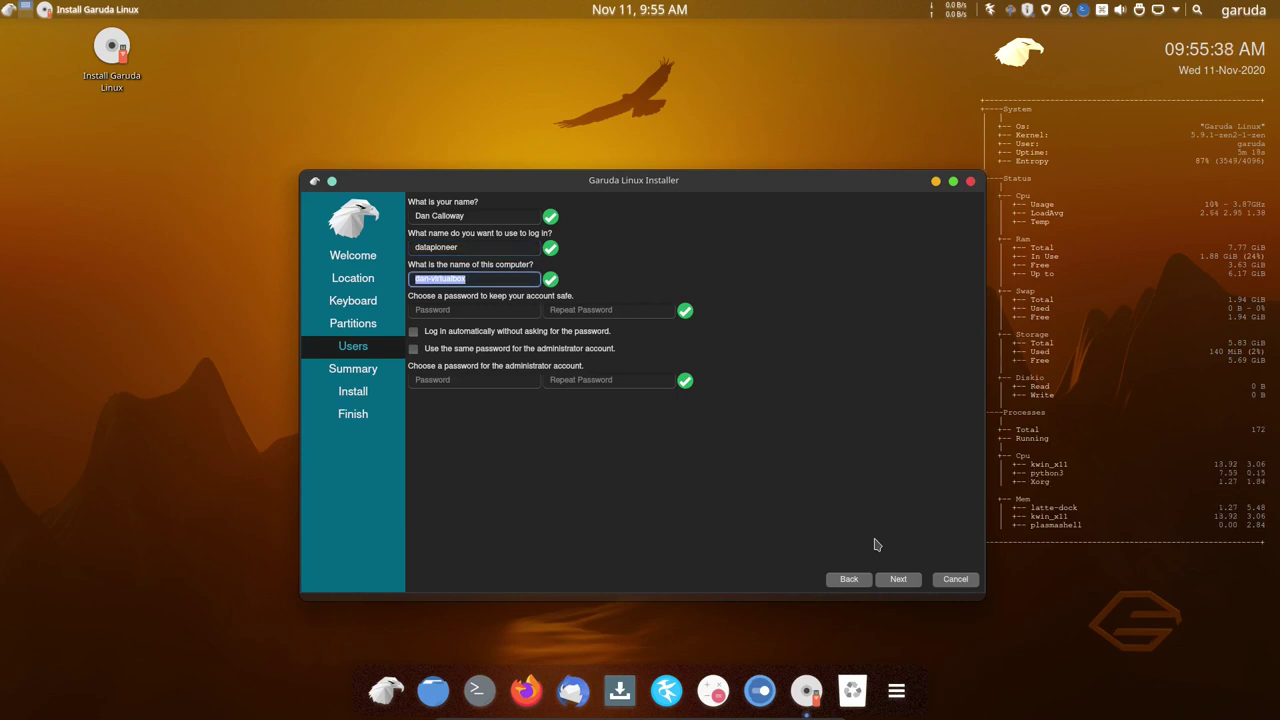
text(garuda)
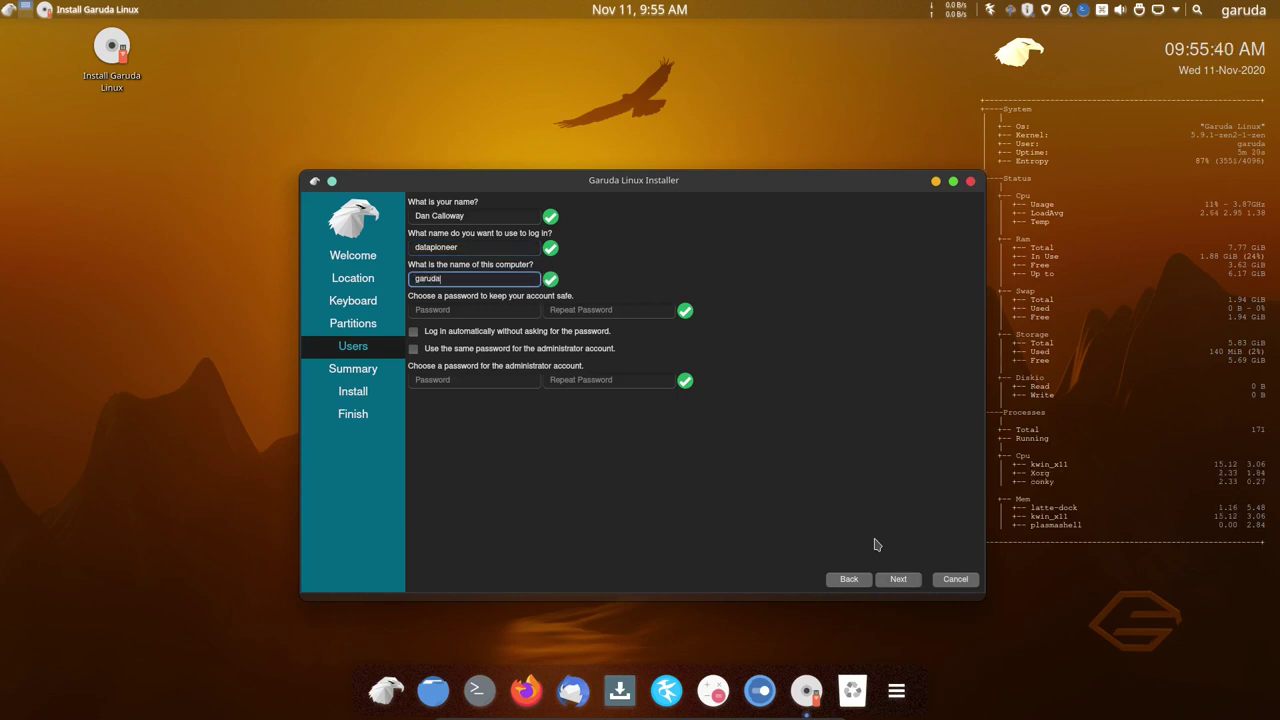
text(-kde-vm)
Type and confirm the user password and the administrator password.
key(Tab)
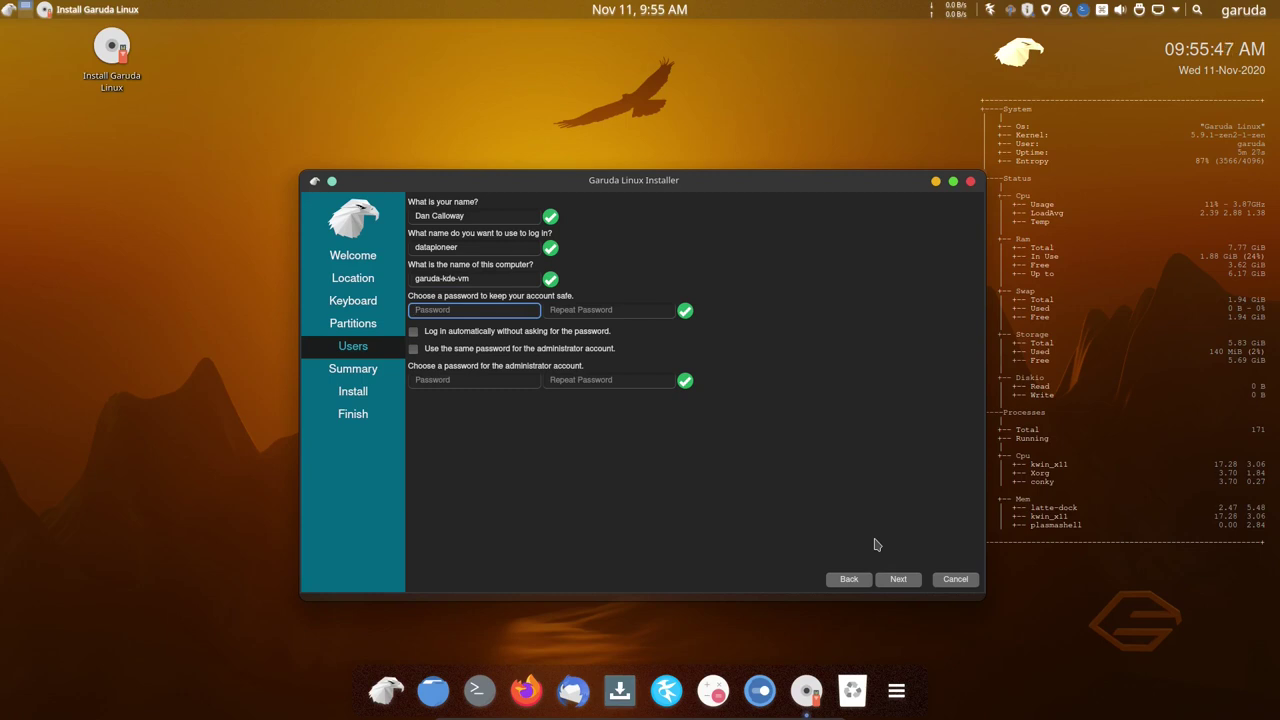
key(Tab)
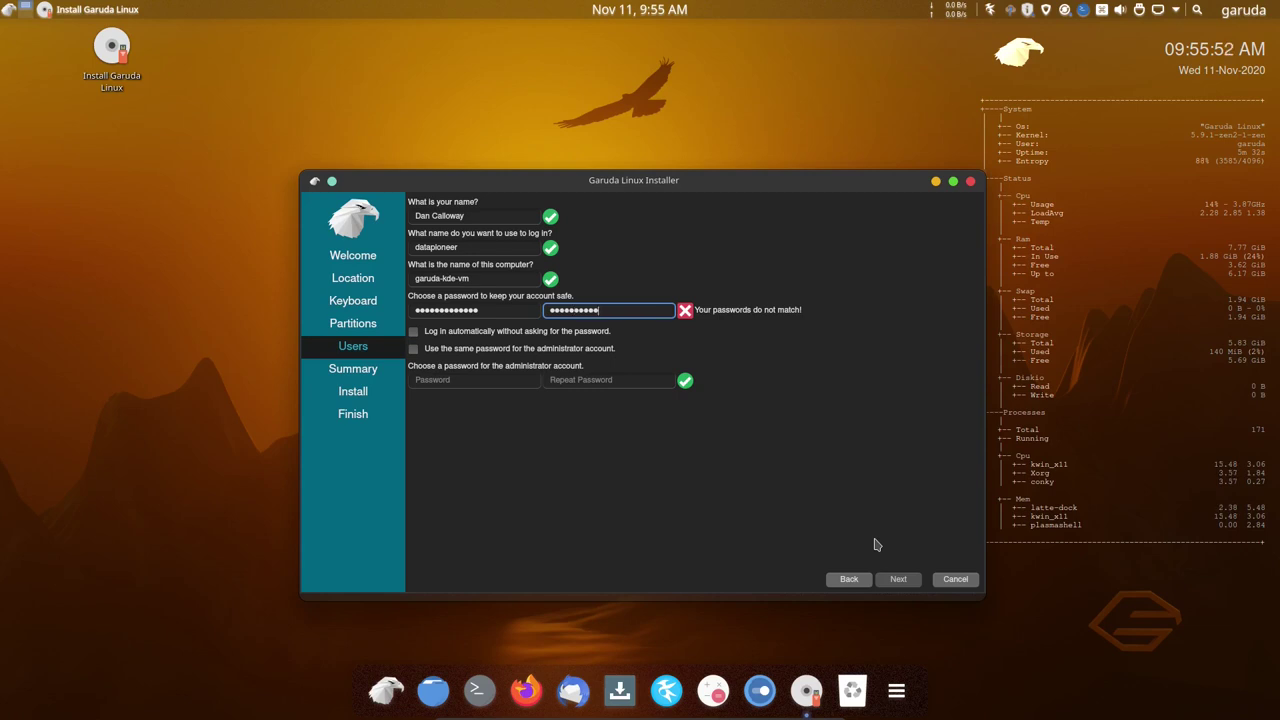
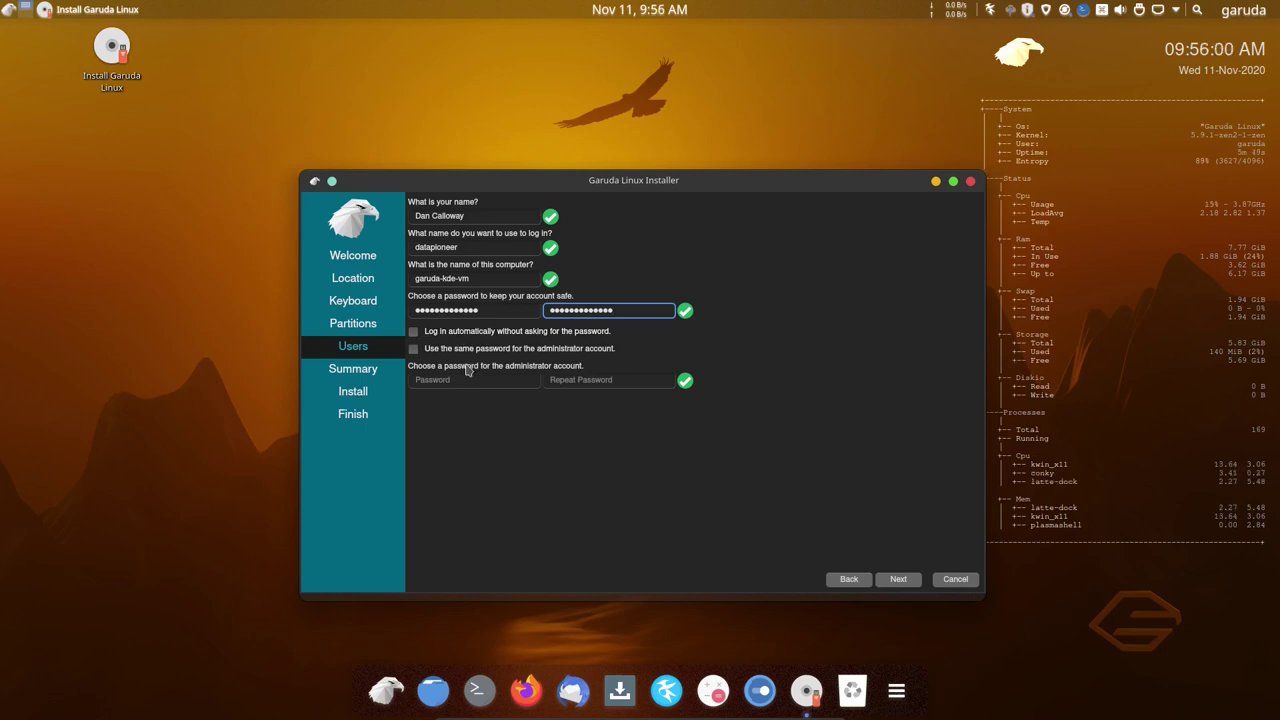
click(428, 381)
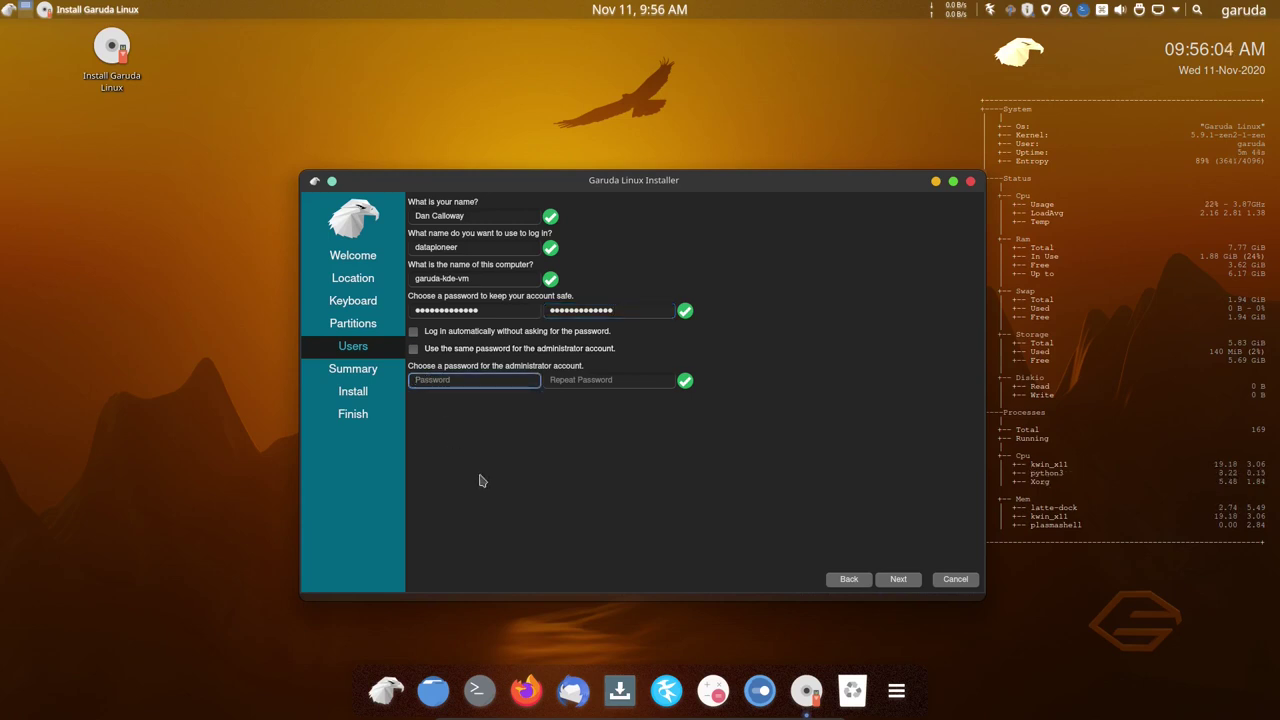
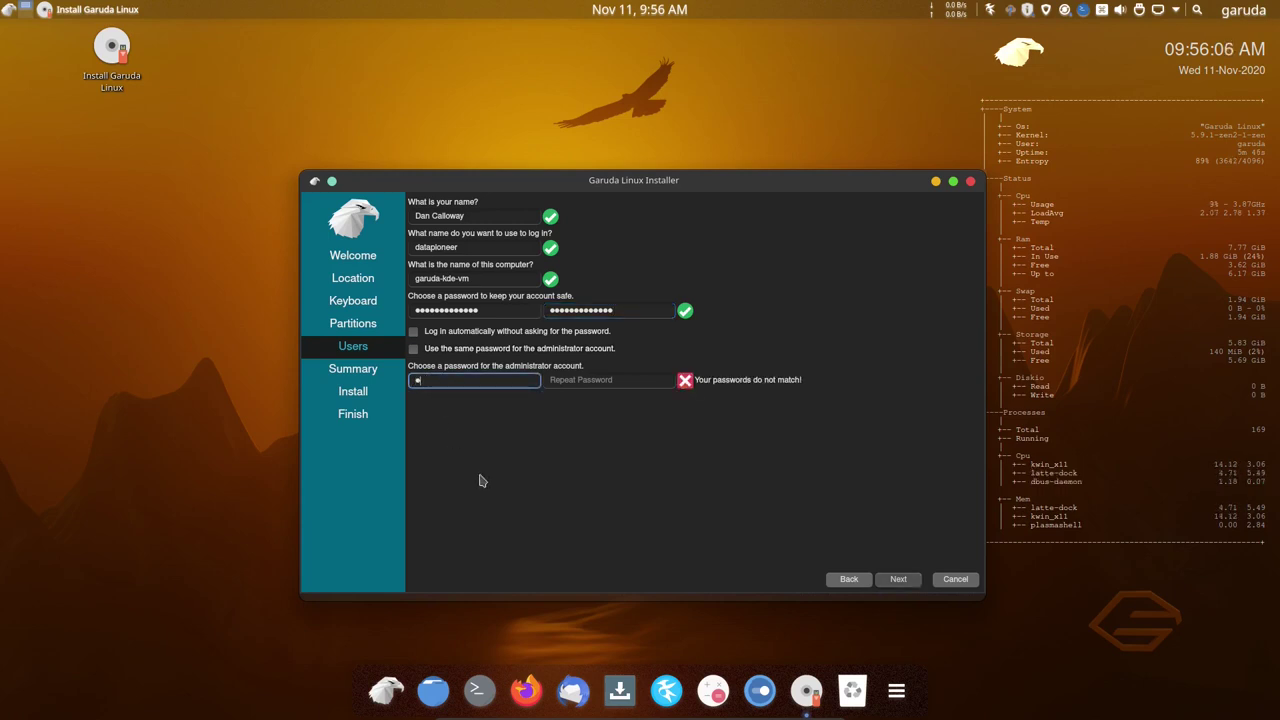
key(Tab)
text(g)
text(*****)
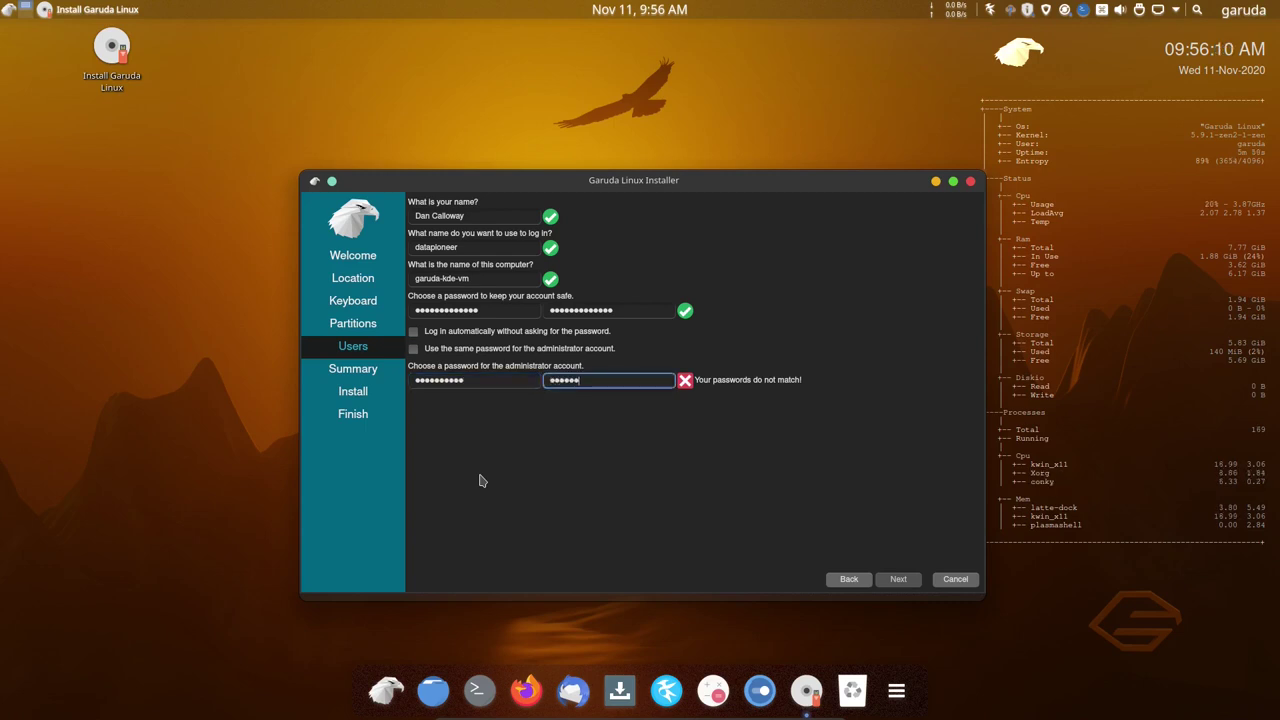
text(***)
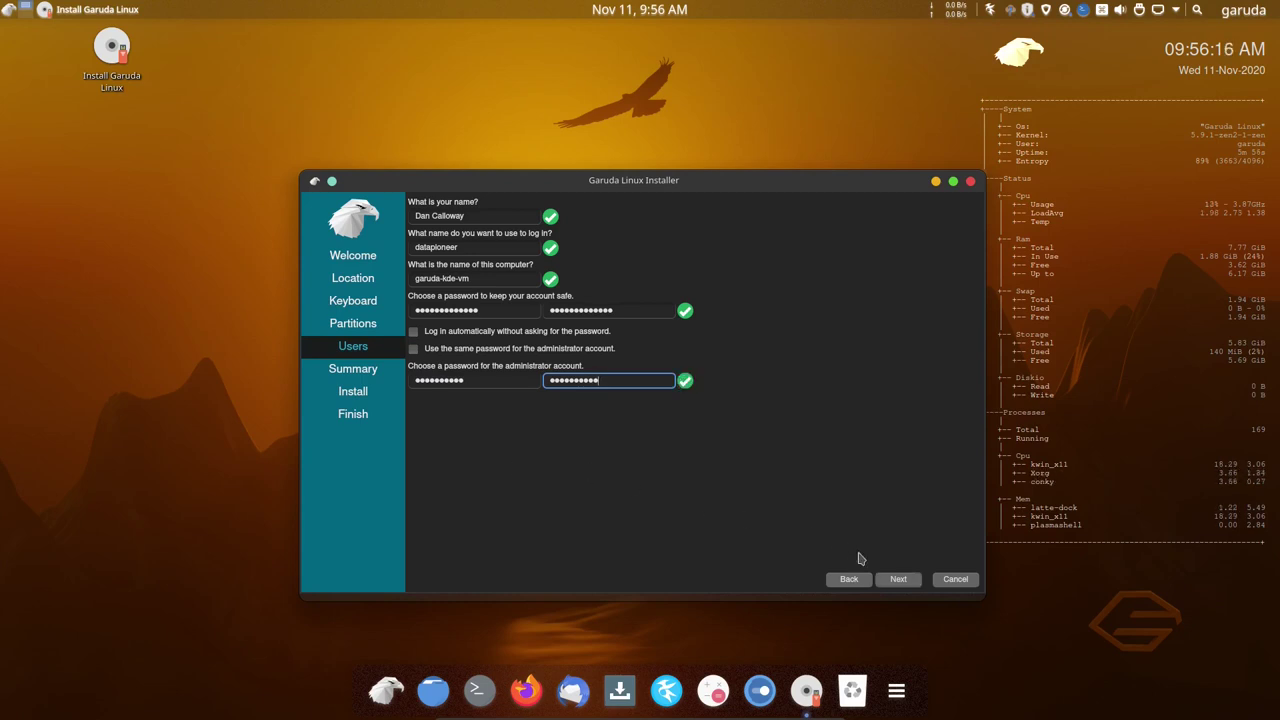
Review the installation Summary page, then start the install.
click(898, 579)
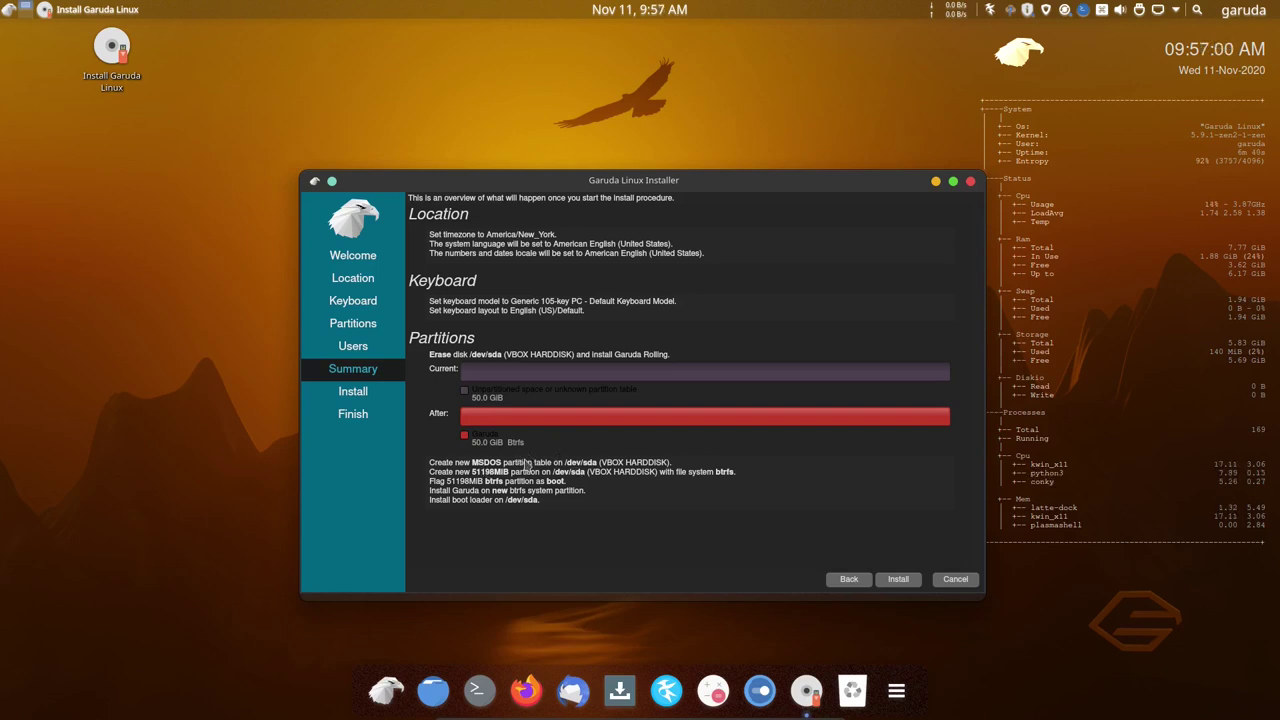
click(898, 582)
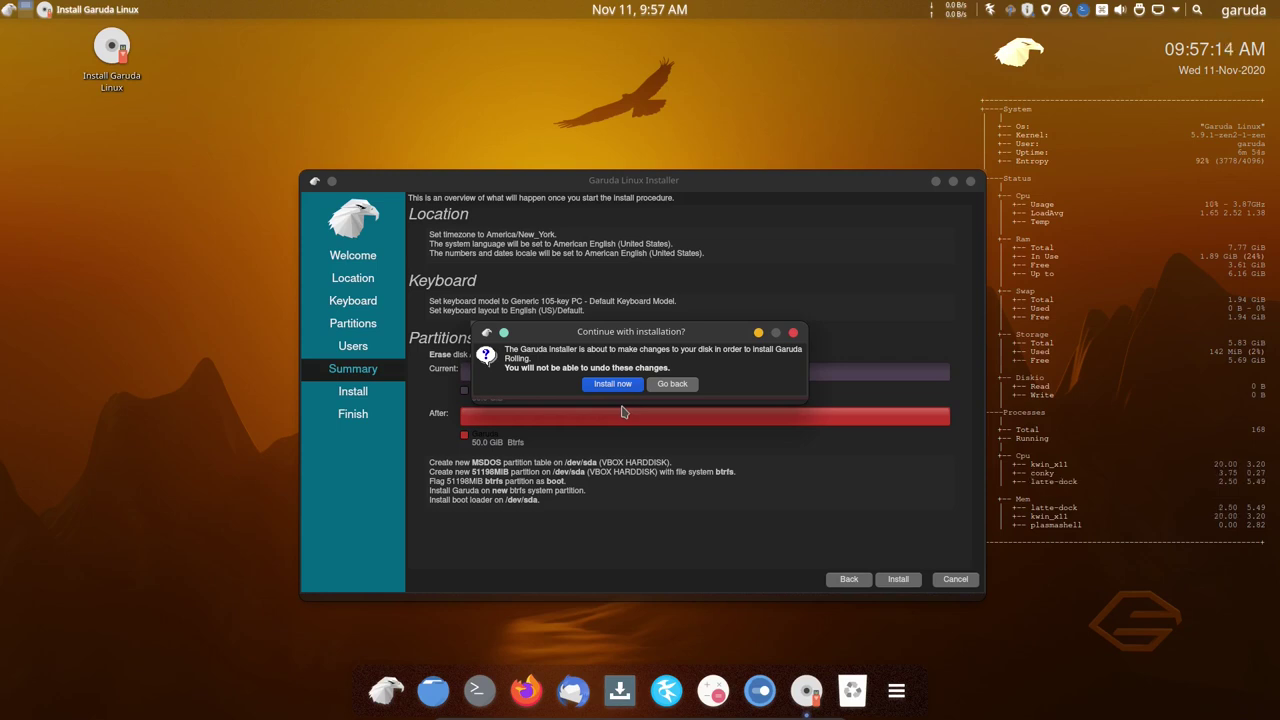
Confirm Install now despite irreversible disk changes and wait for the All done page.
click(613, 384)
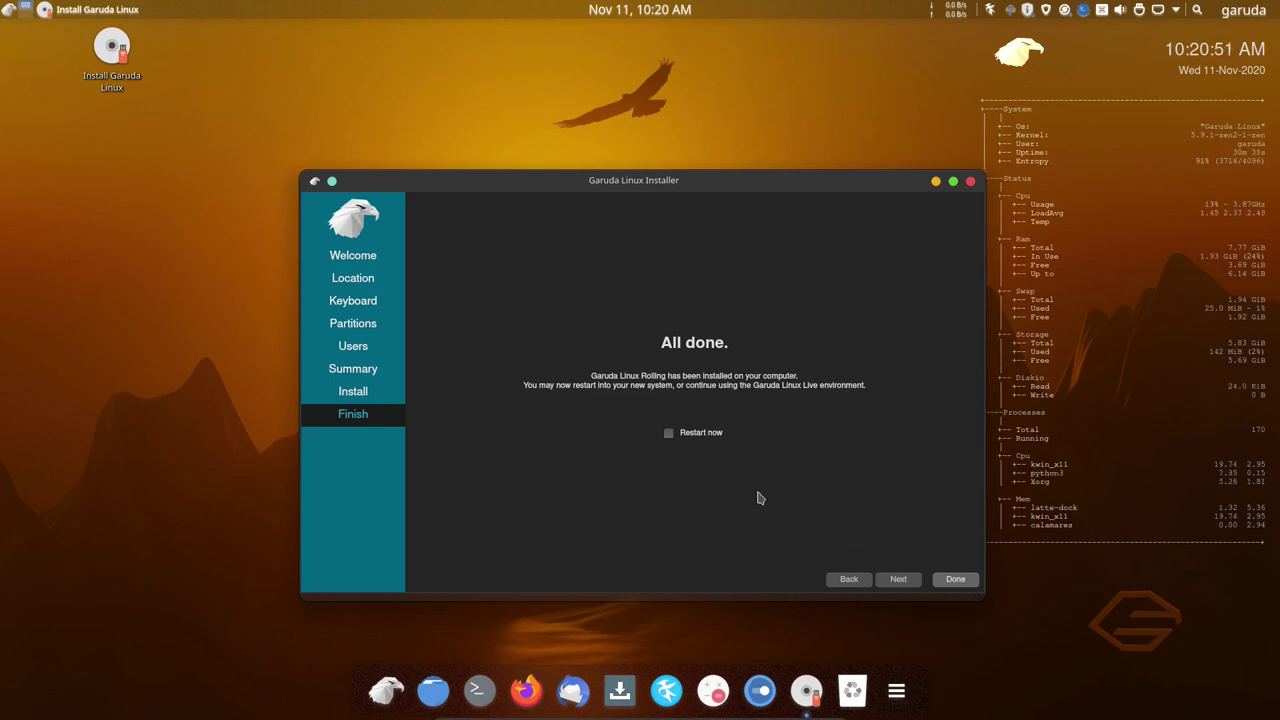
Tick Restart now, finish with Done, and boot Garuda Linux from the GRUB menu.
click(669, 433)
click(957, 580)
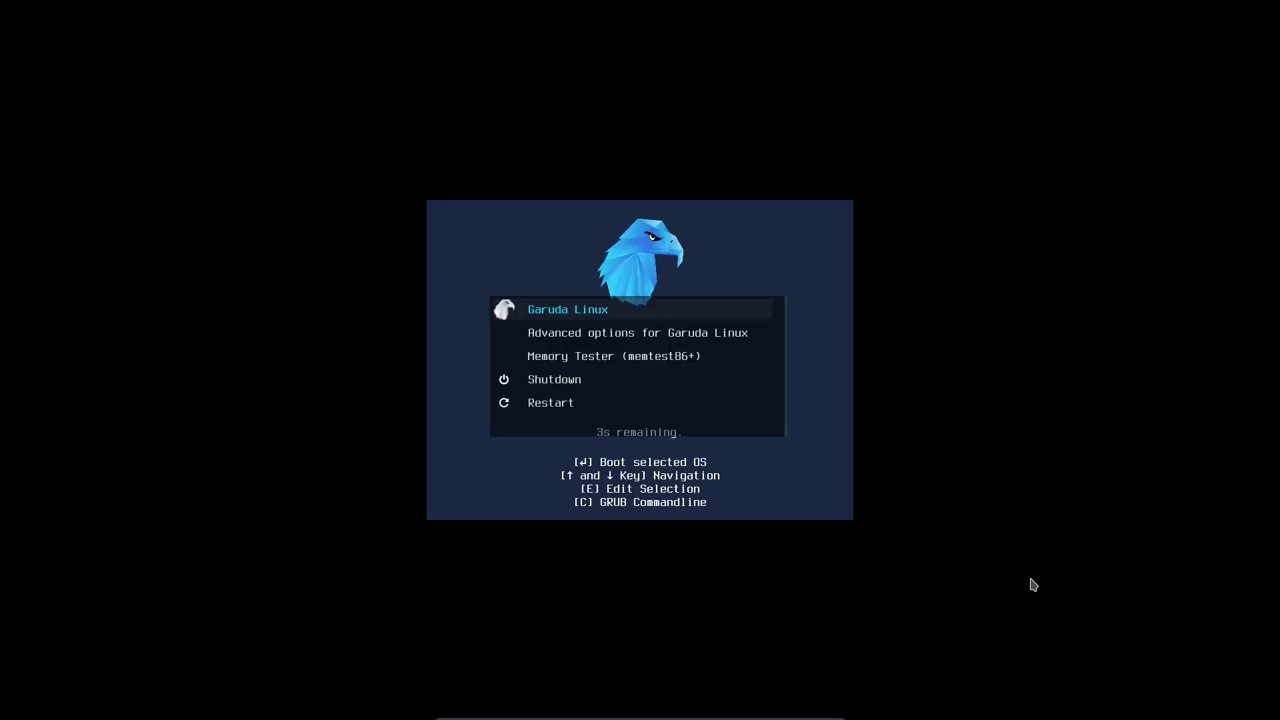
key(Return)
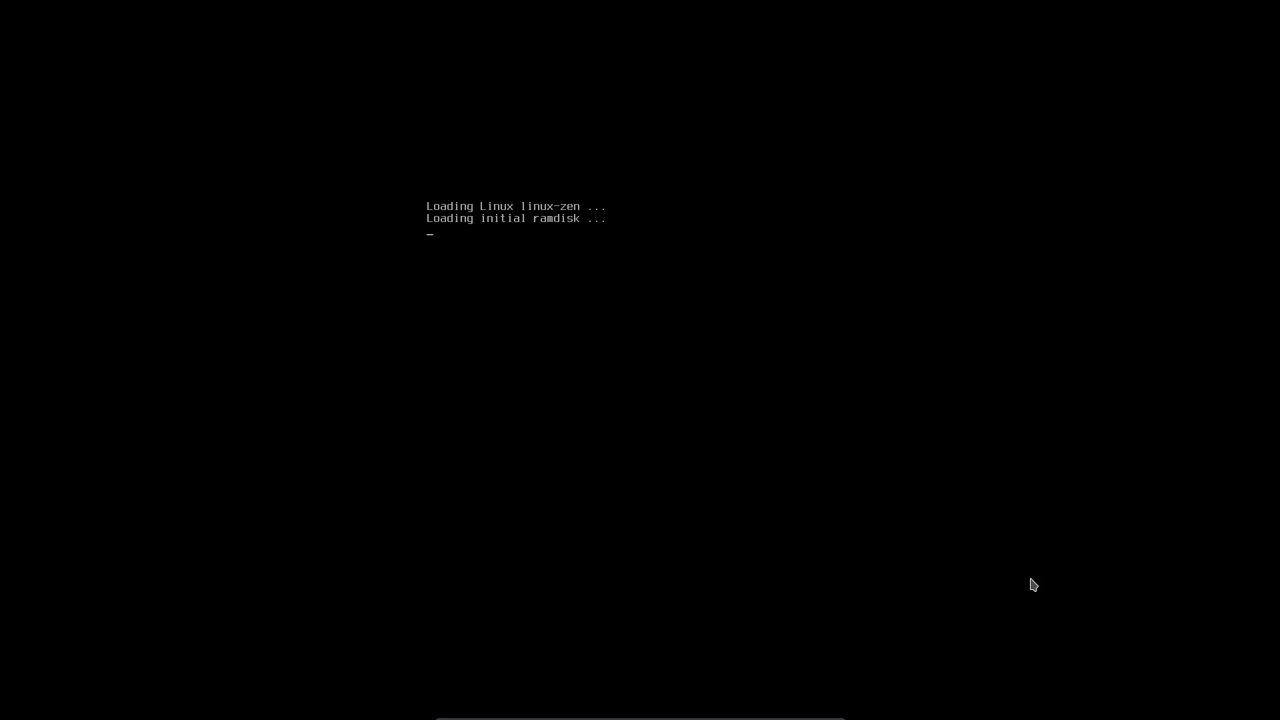
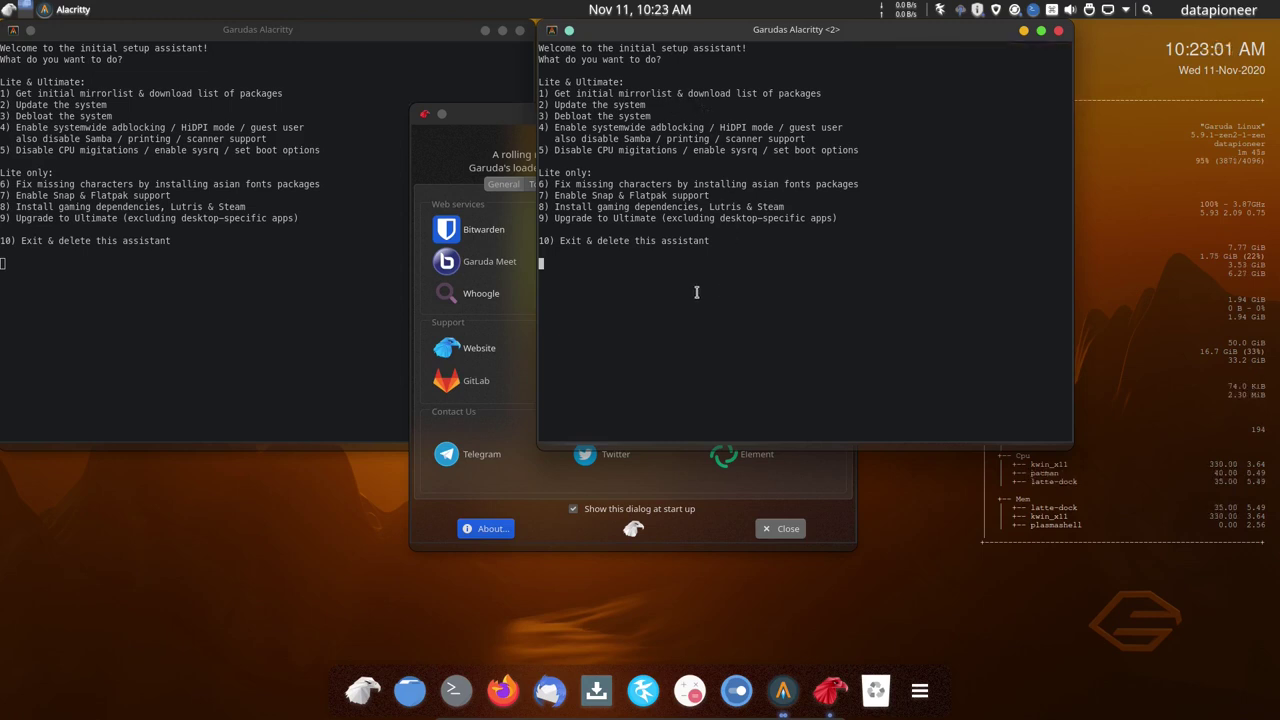
Run option 1 and rank mirrors from Belgium, Germany, the United Kingdom and the United States.
text(1)
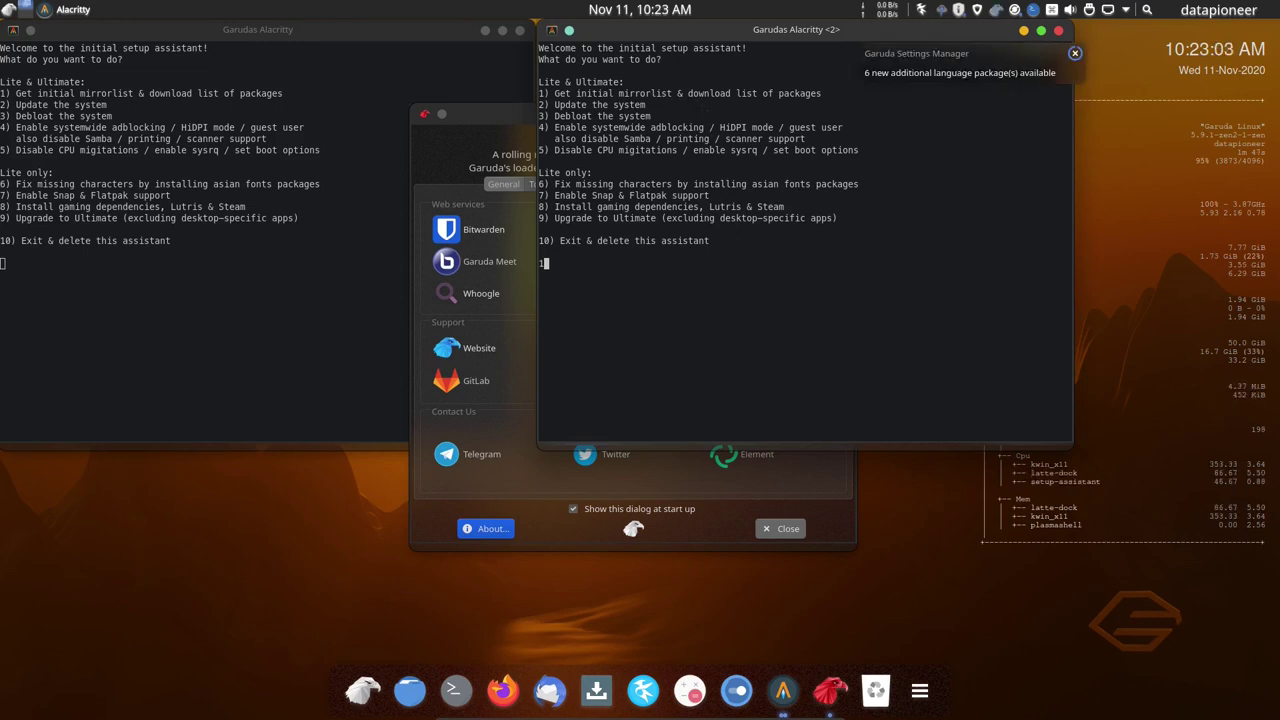
key(Return)
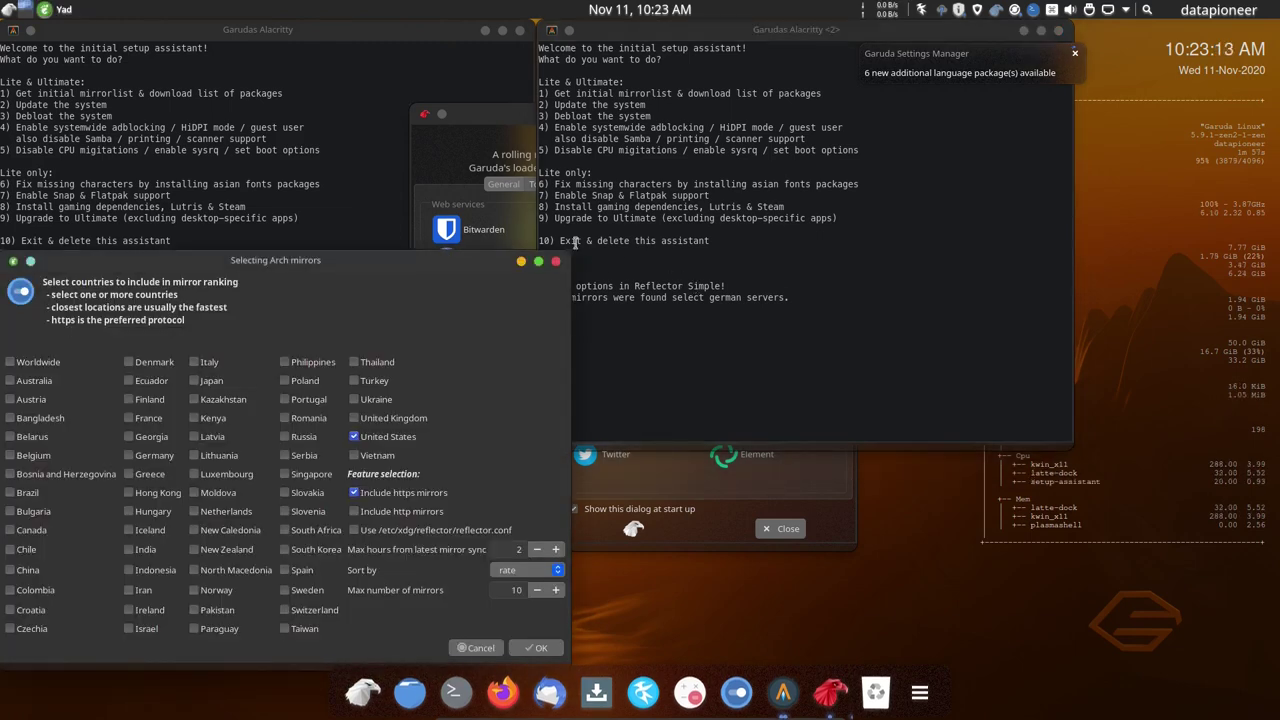
drag(173, 260, 325, 232)
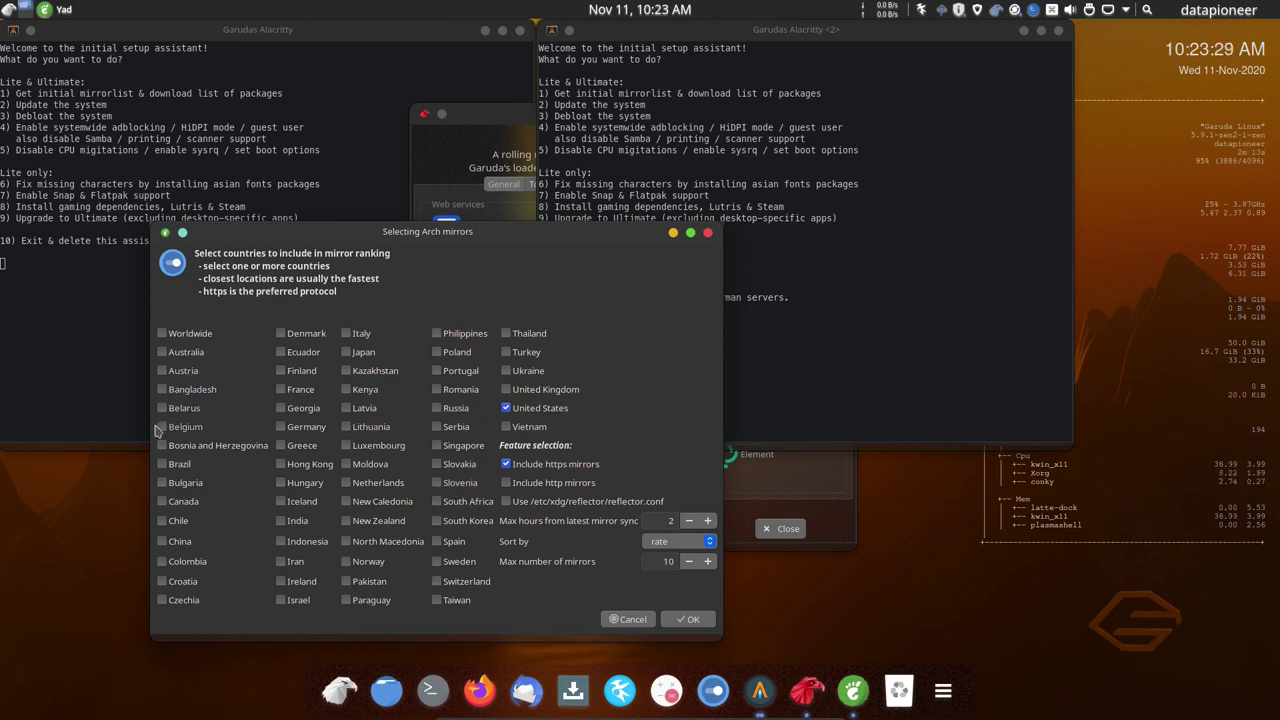
click(162, 428)
click(506, 390)
click(280, 428)
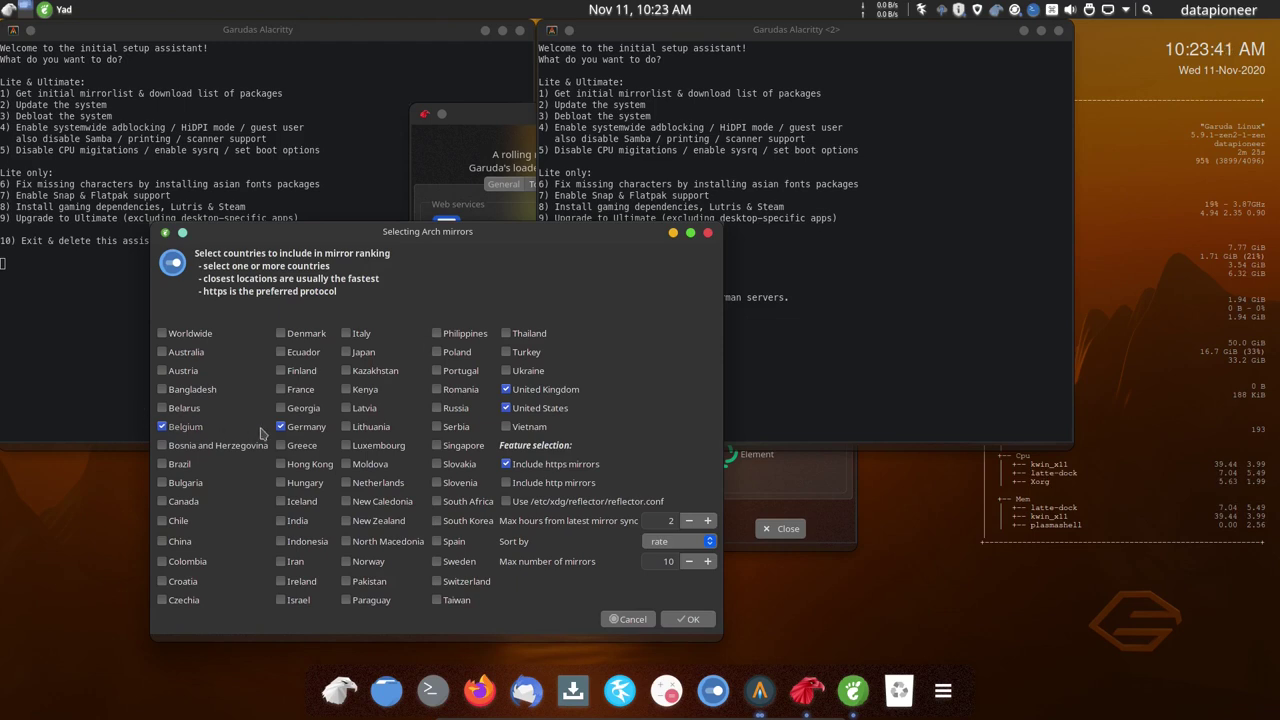
click(688, 619)
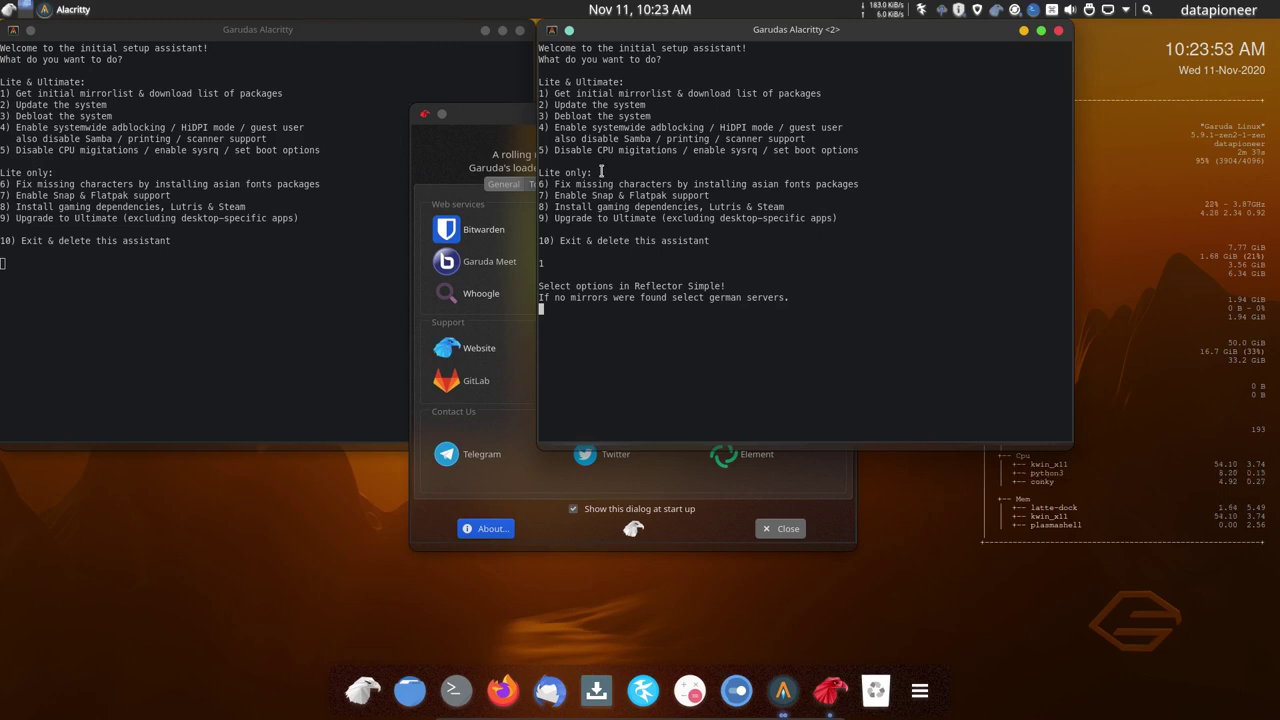
Run option 2 and save the new mirrorlist to /etc/pacman.d/mirrorlist.
text(2)
key(Return)
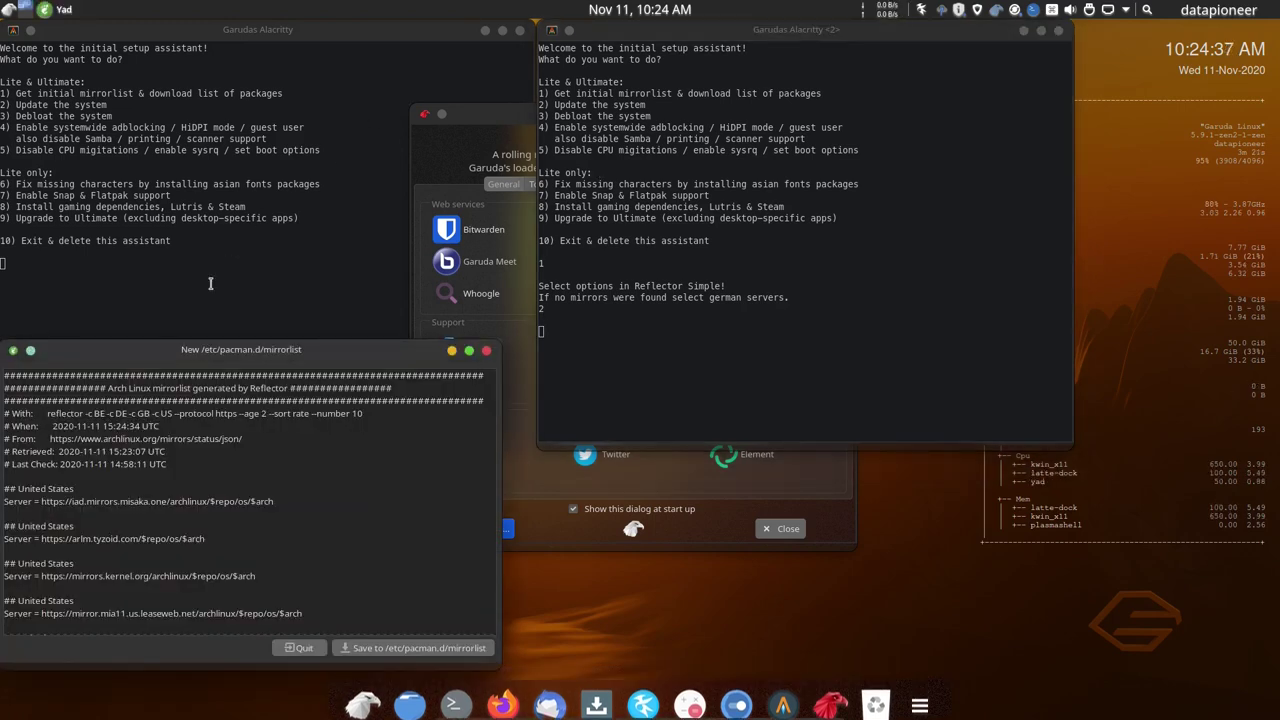
drag(160, 349, 400, 268)
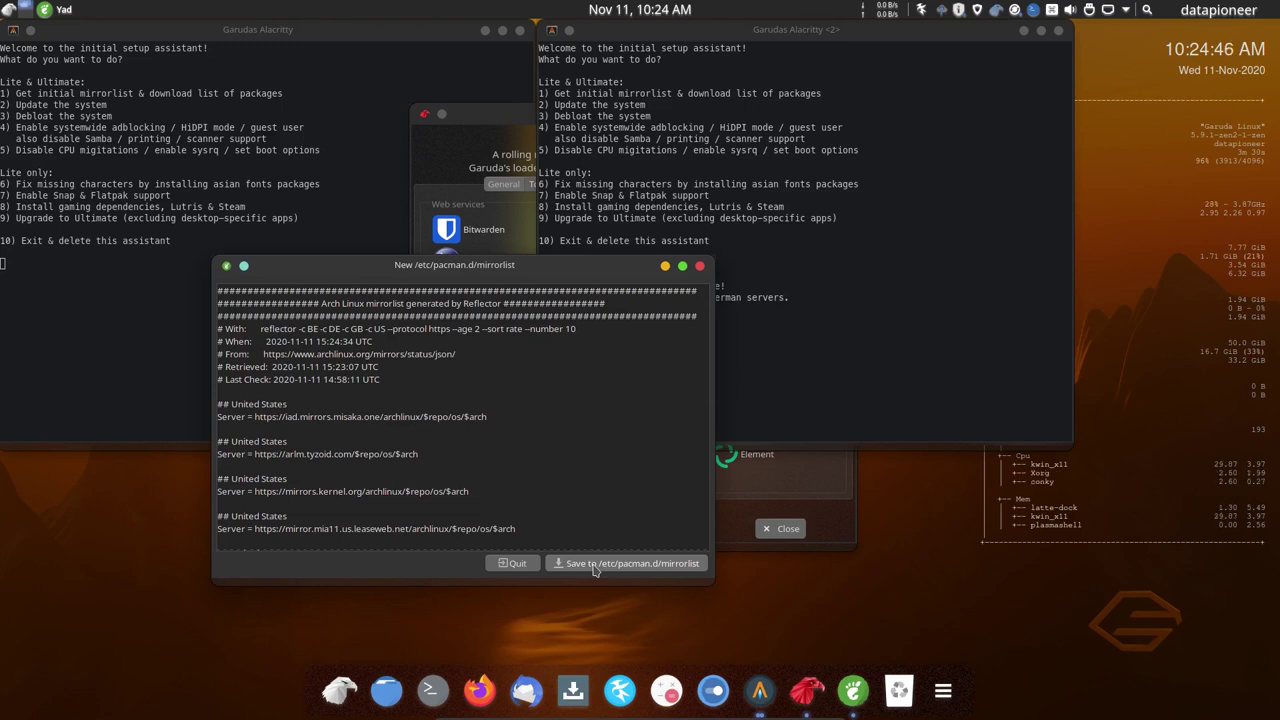
click(593, 564)
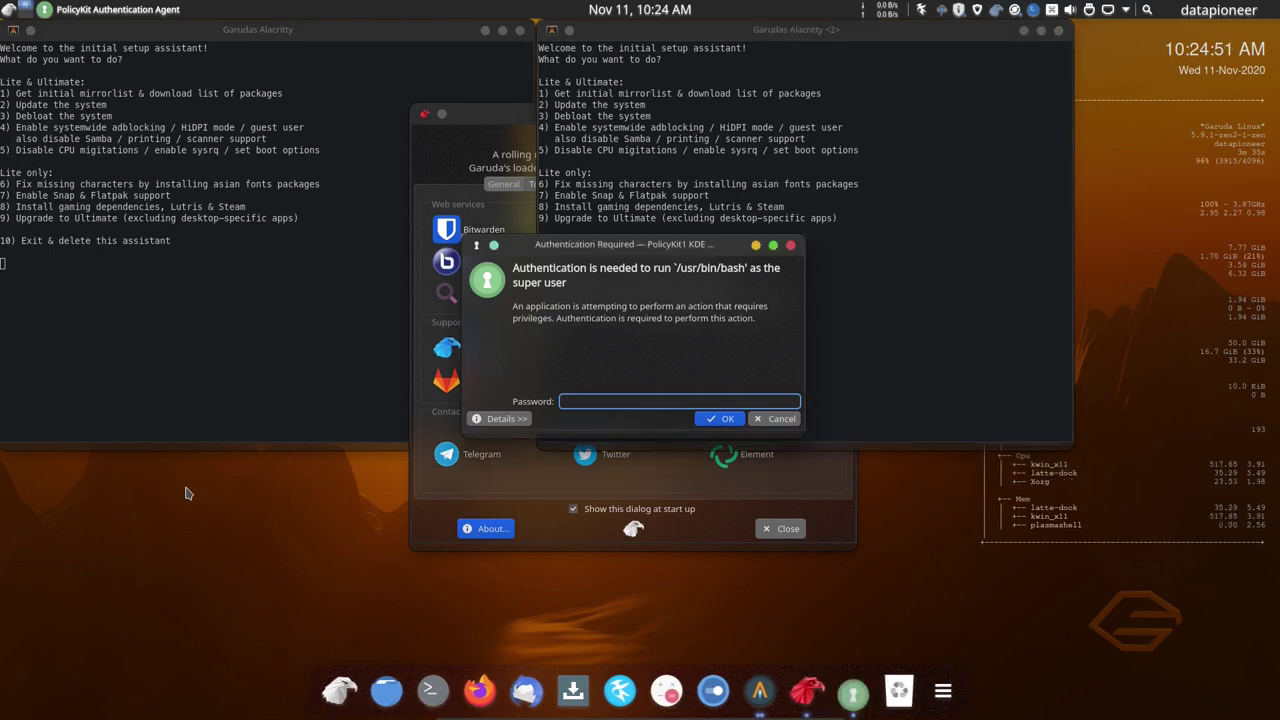
Authenticate as administrator with the account password in the PolicyKit dialog.
text(********)
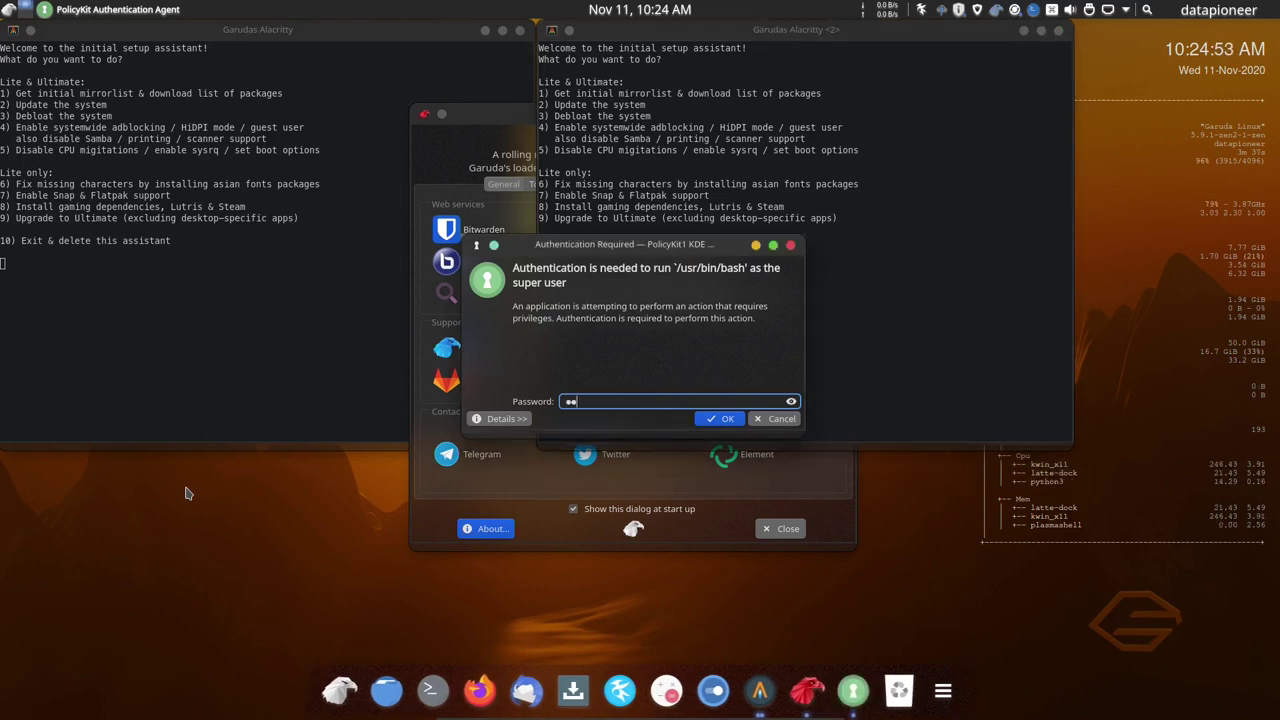
text(**)
key(BackSpace)
key(BackSpace)
key(BackSpace)
key(BackSpace)
key(BackSpace)
key(BackSpace)
key(BackSpace)
key(BackSpace)
key(BackSpace)
text(************)
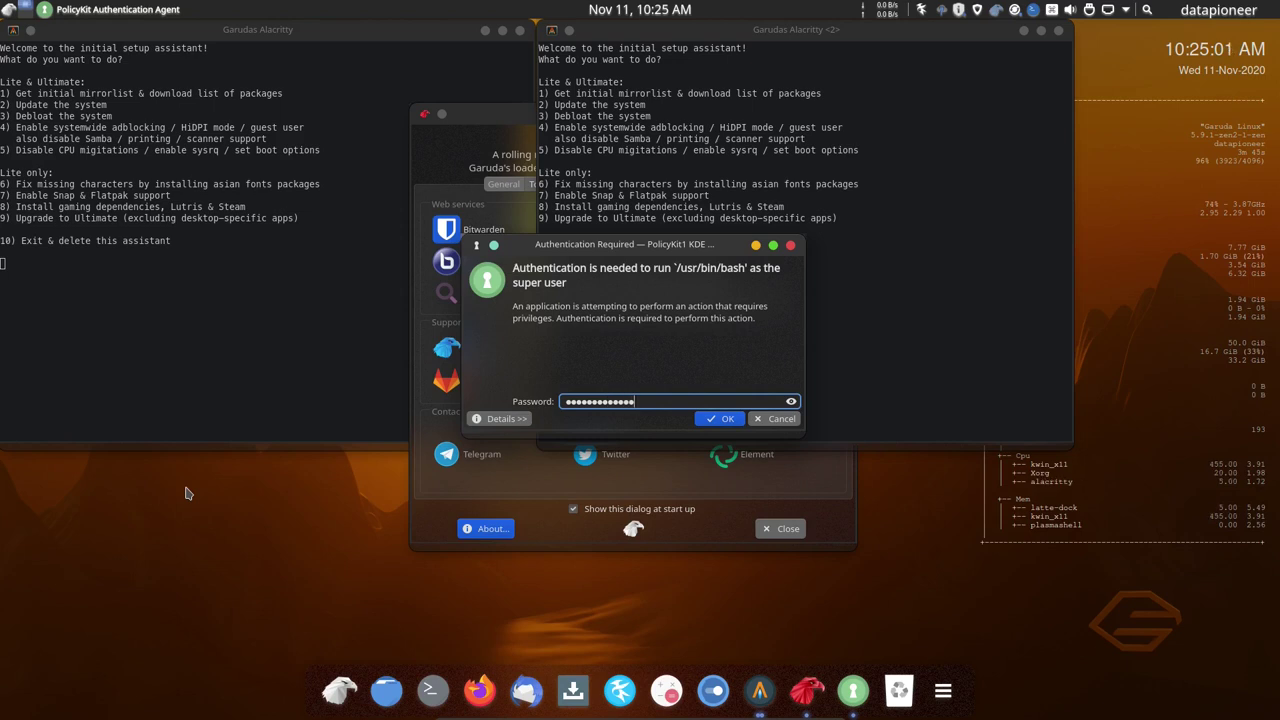
click(715, 418)
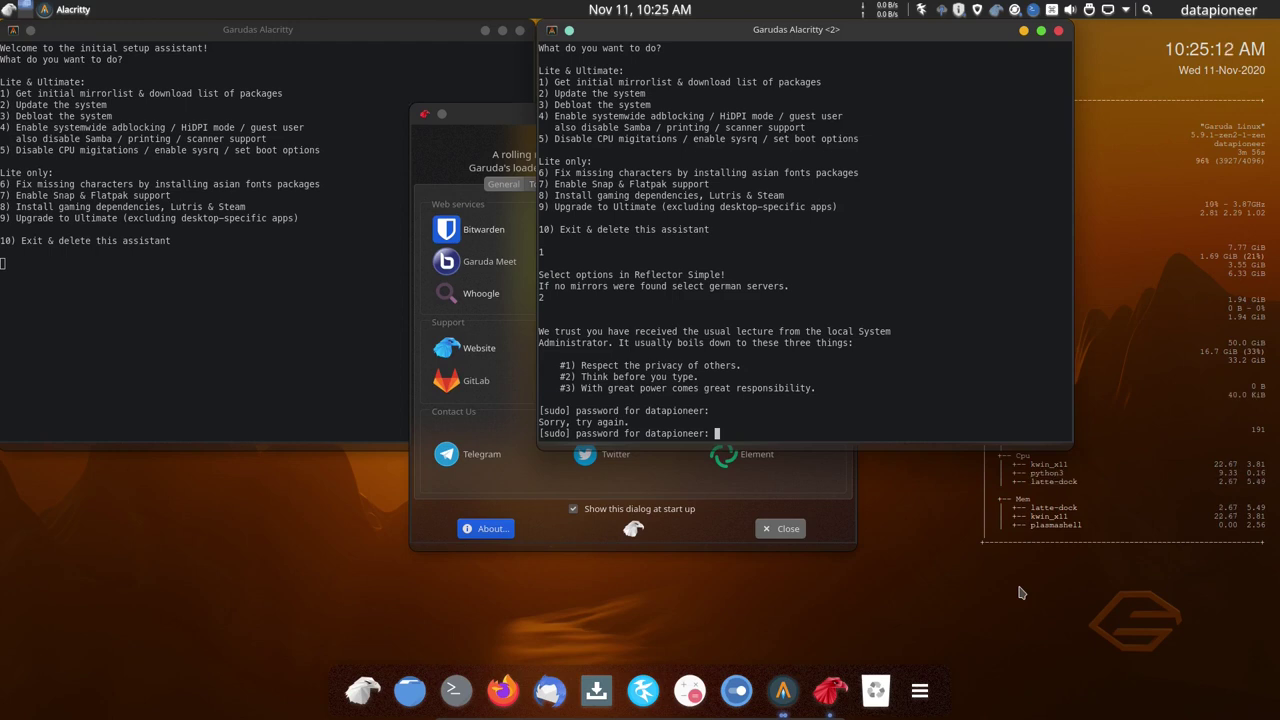
Enter the sudo password to sync package databases, then run option 3 to debloat in Pamac.
text(************)
key(Return)
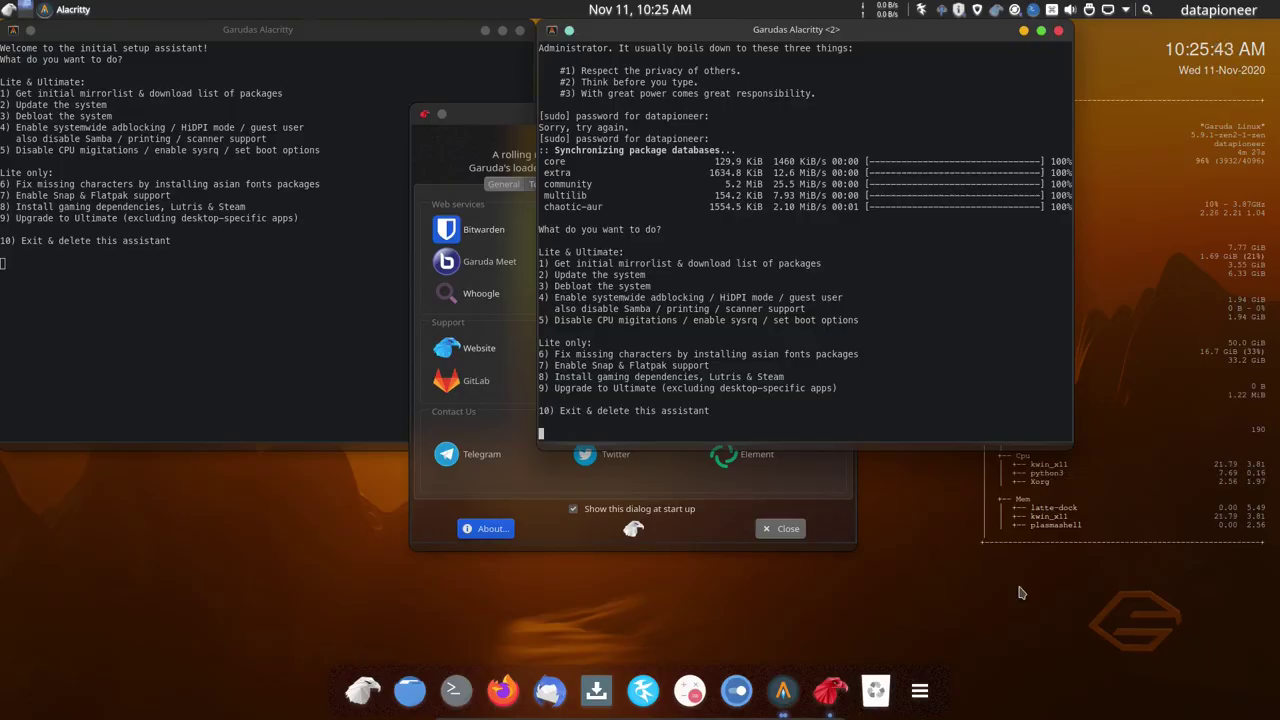
text(3)
key(Return)
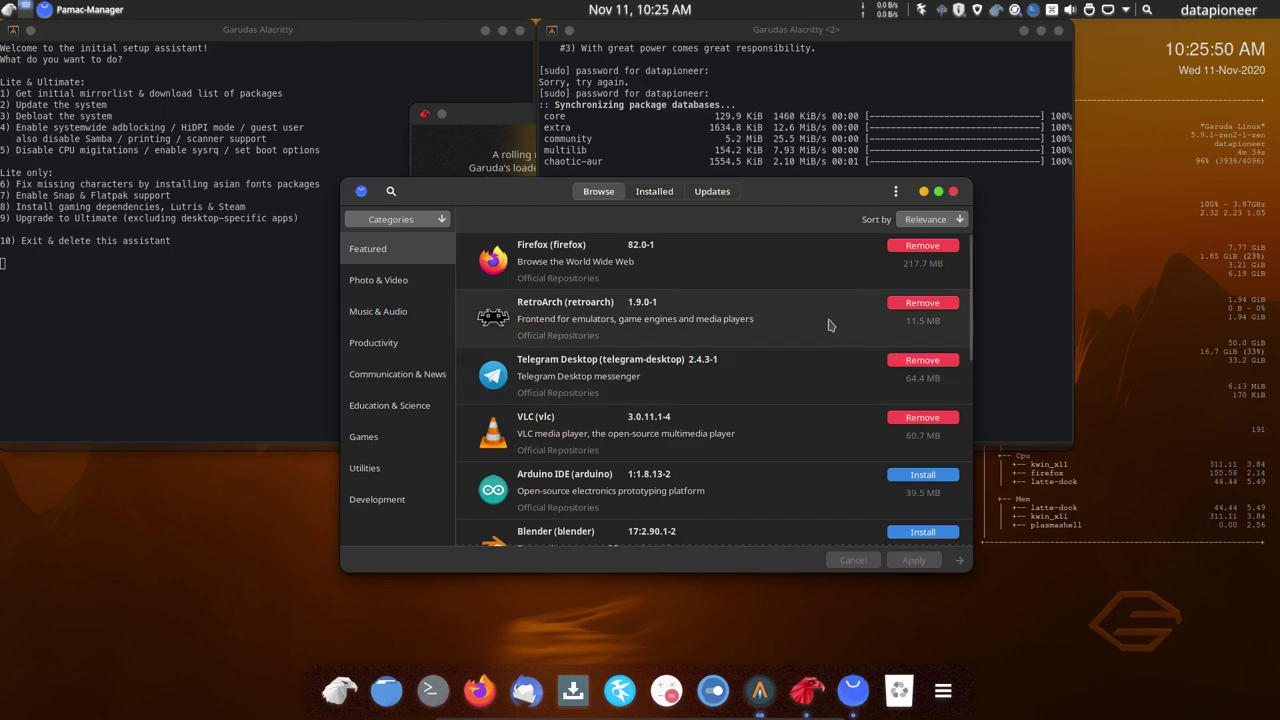
Scroll through Pamac's featured packages, including Firefox, RetroArch, Telegram and VLC.
scroll(817, 289, down, 5)
scroll(817, 289, down, 3)
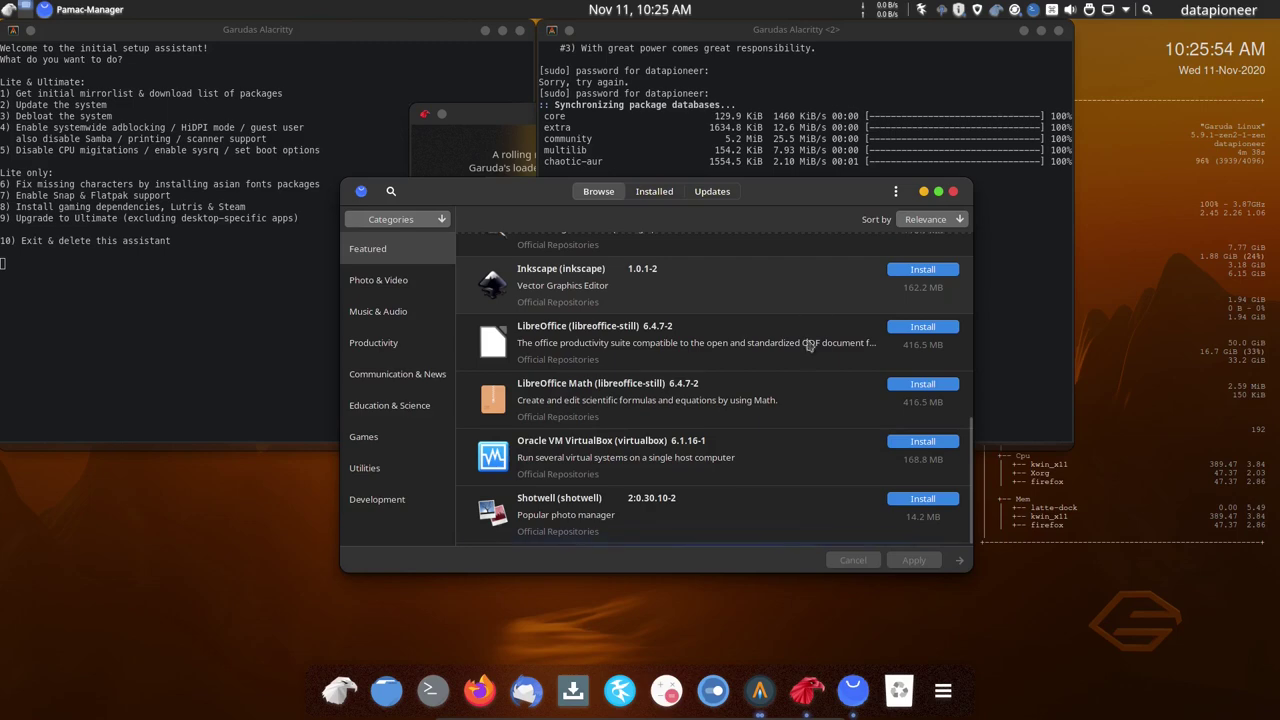
scroll(808, 352, up, 8)
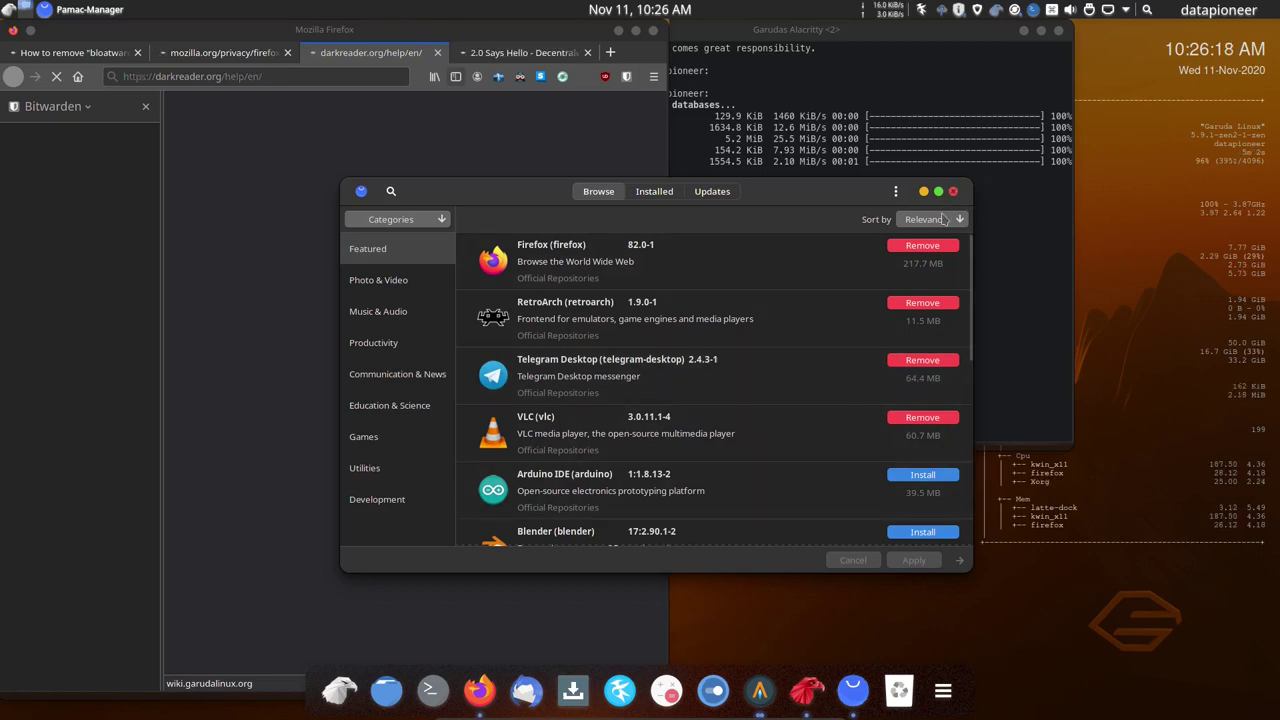
Close Pamac, then quit Firefox and close all four of its open tabs.
key(alt+F4)
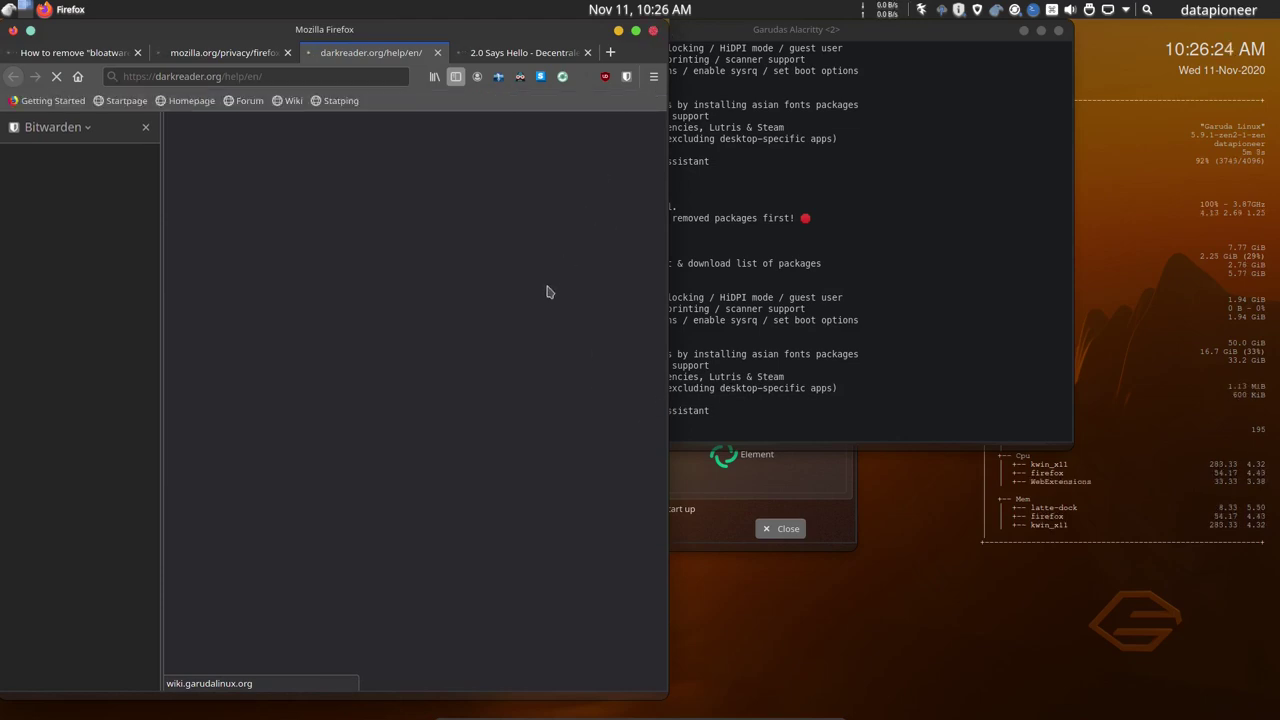
click(653, 30)
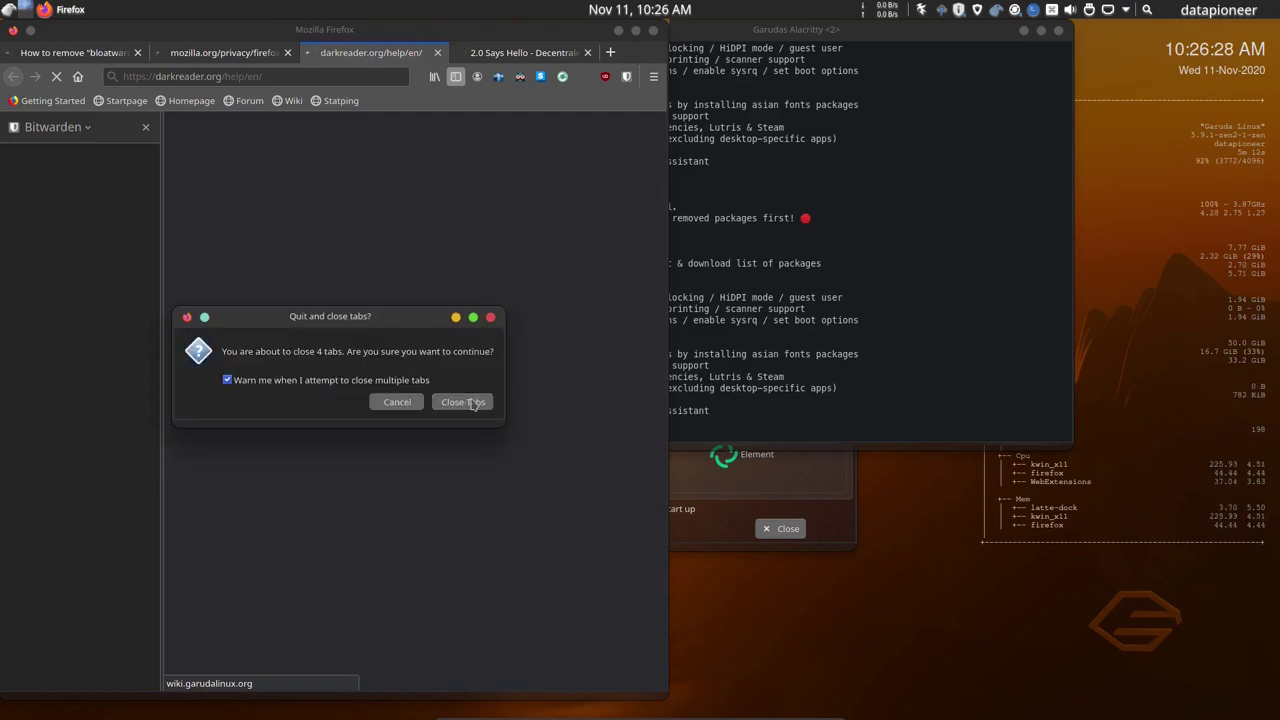
click(474, 404)
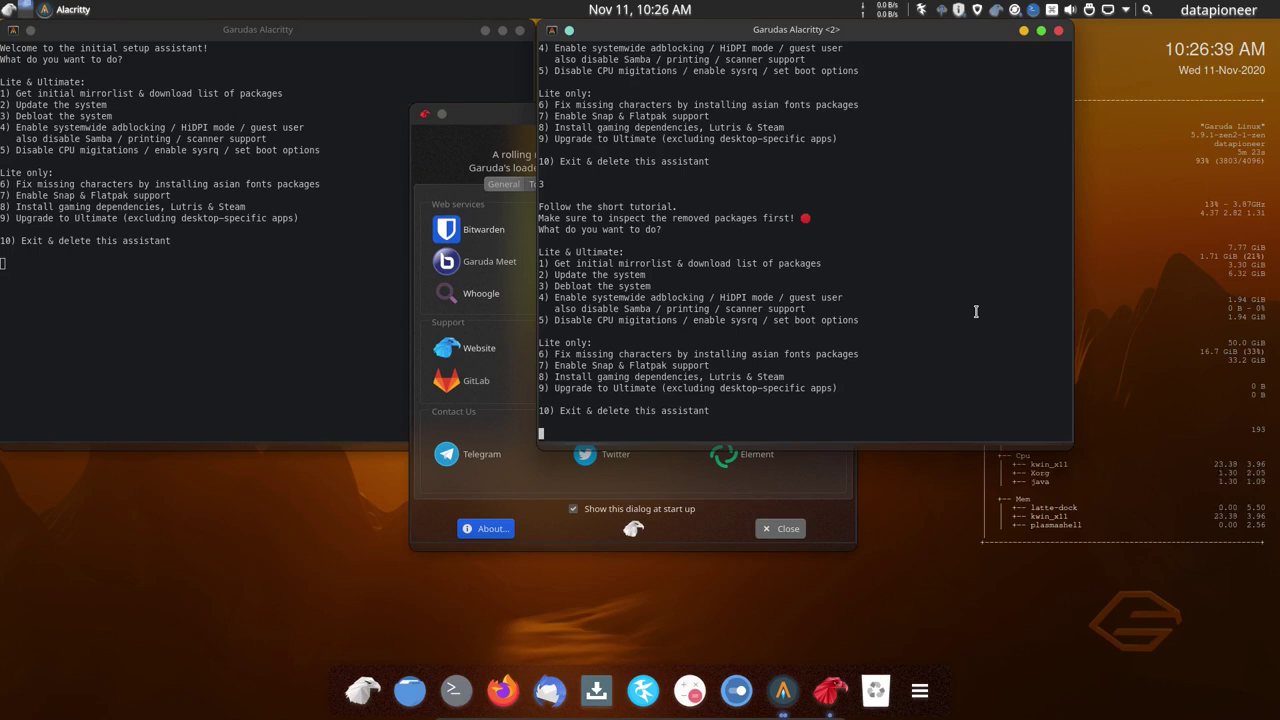
Run option 5 to review CPU mitigations and boot options, then close without changes.
text(5)
key(Return)
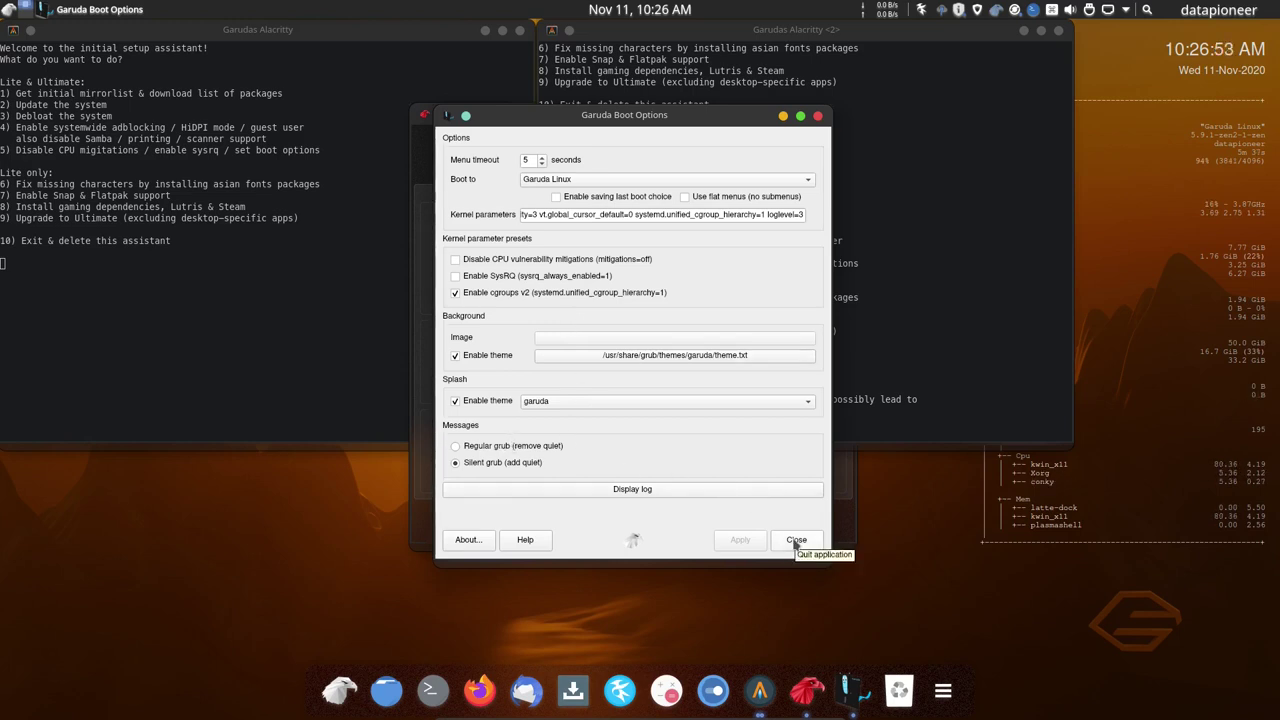
click(796, 540)
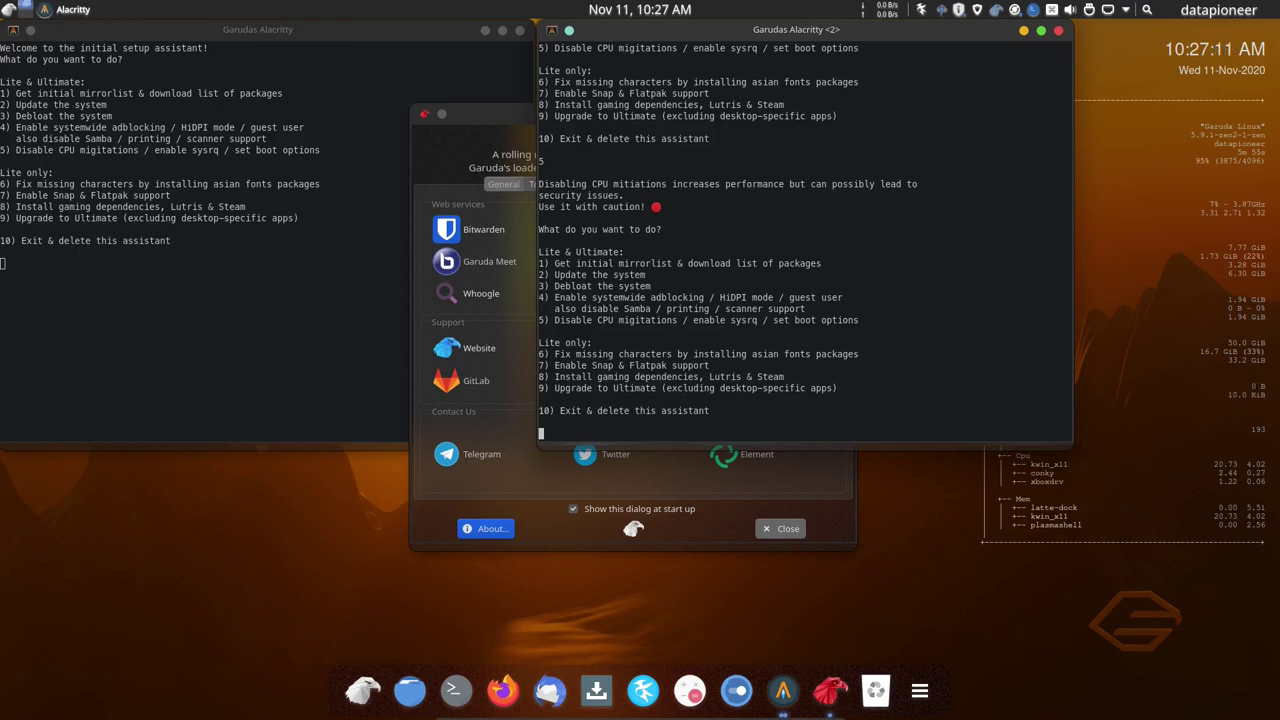
Exit the assistant with option 10, close Garuda Welcome and the terminal, and install Wine Mono.
text(10)
key(Return)
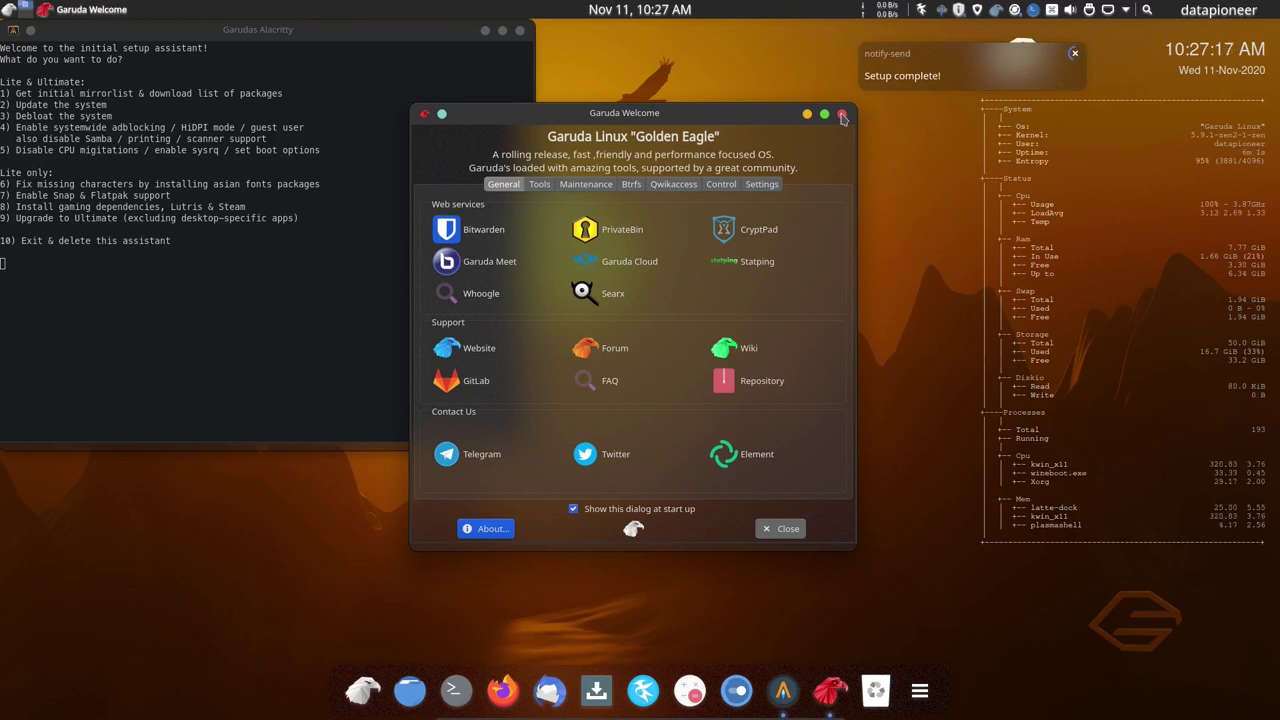
click(789, 528)
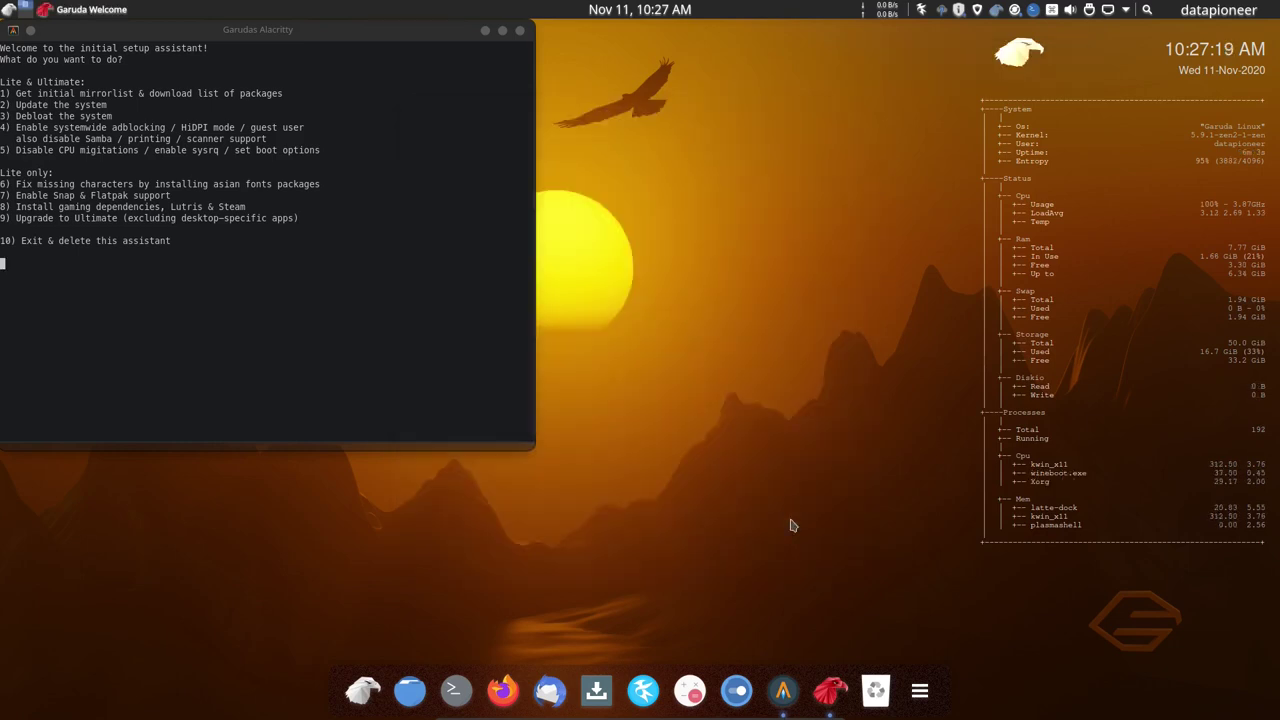
click(520, 33)
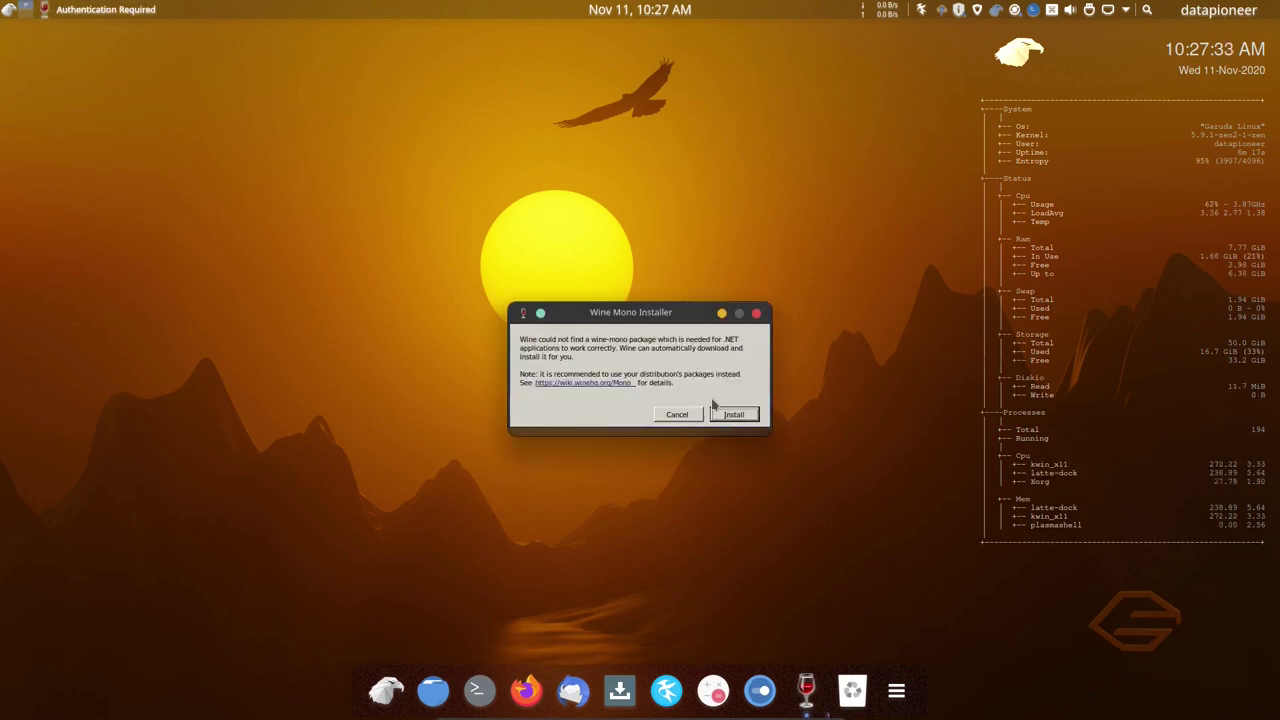
click(734, 414)
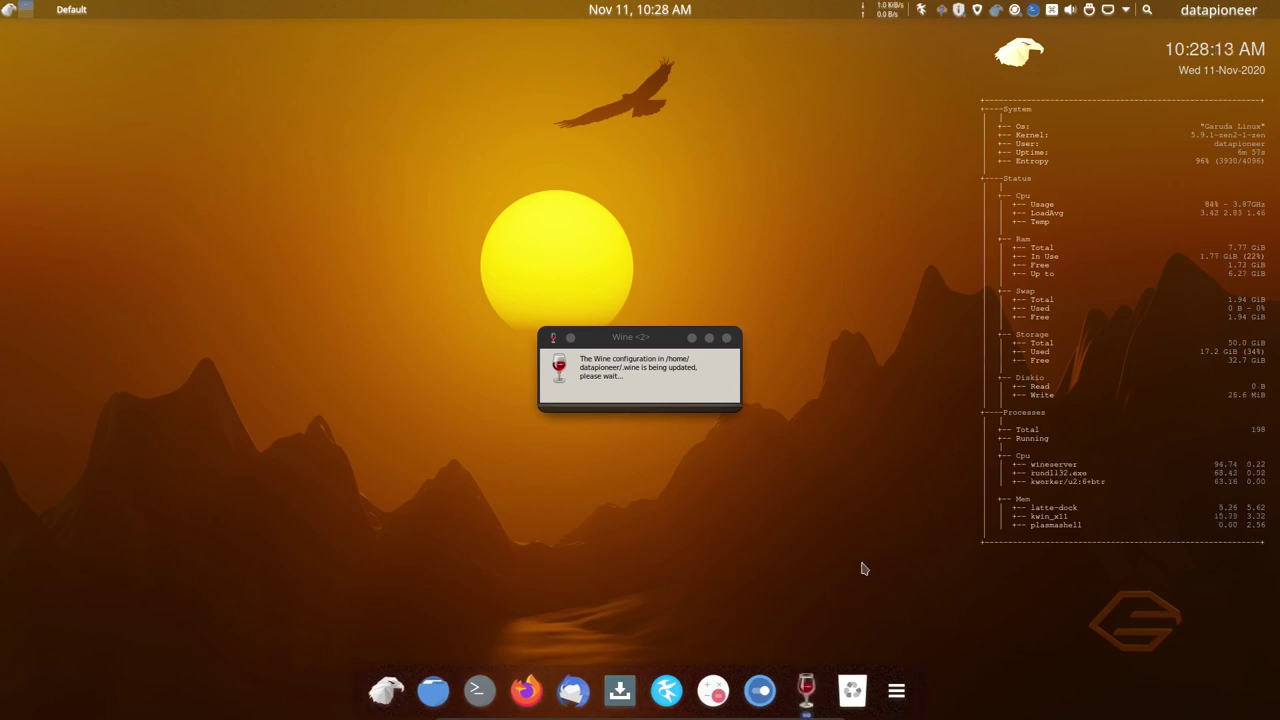
Restart the computer from the user session menu's logout options.
click(1219, 12)
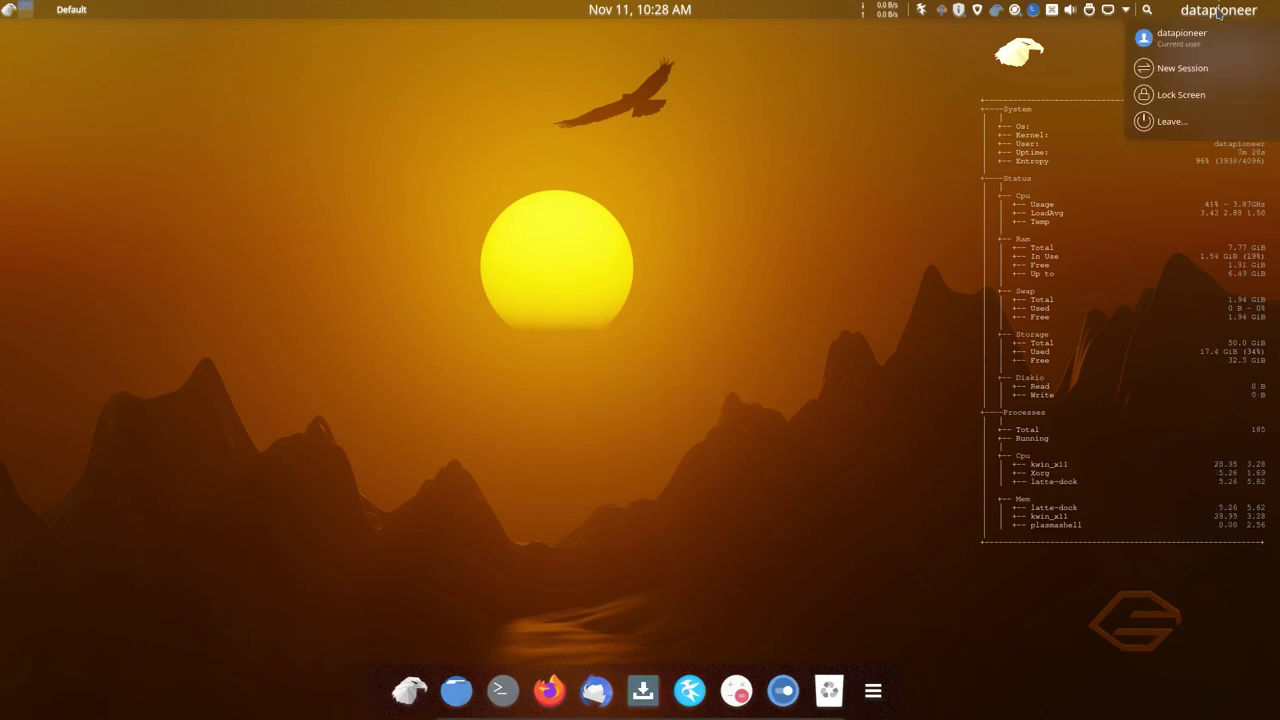
click(1157, 121)
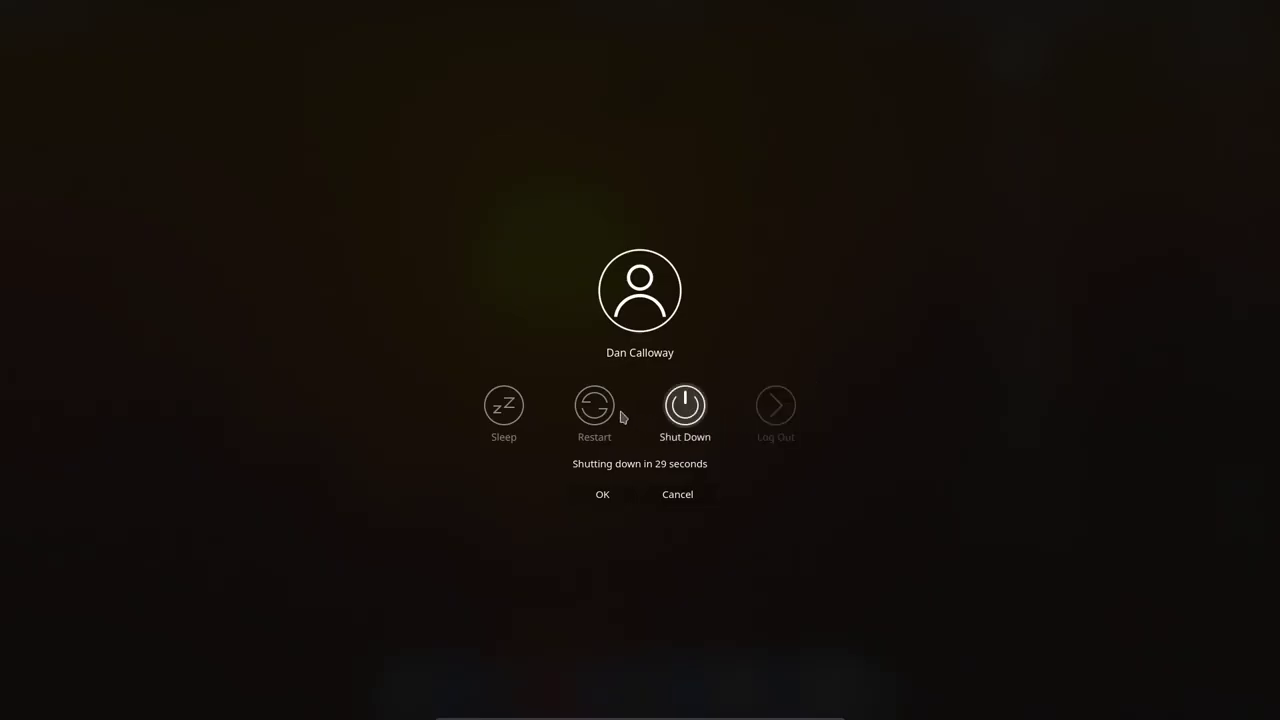
click(597, 405)
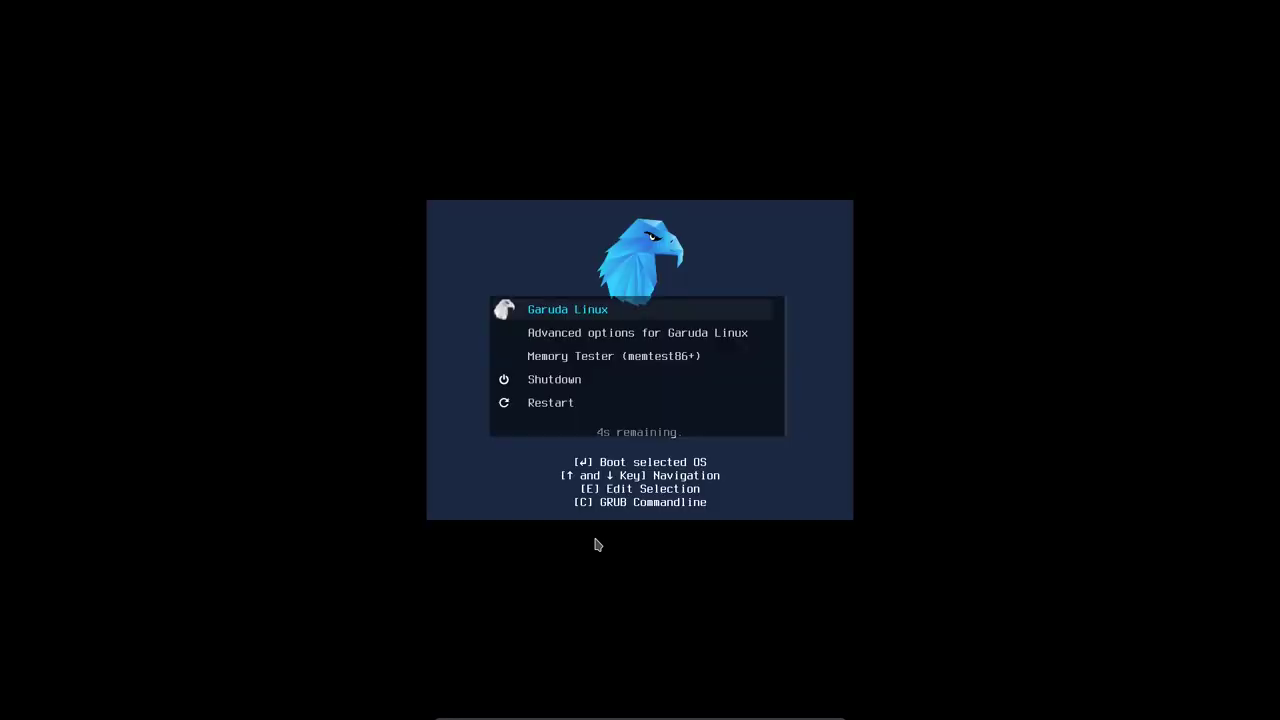
Boot the highlighted Garuda Linux entry in GRUB immediately.
key(Return)
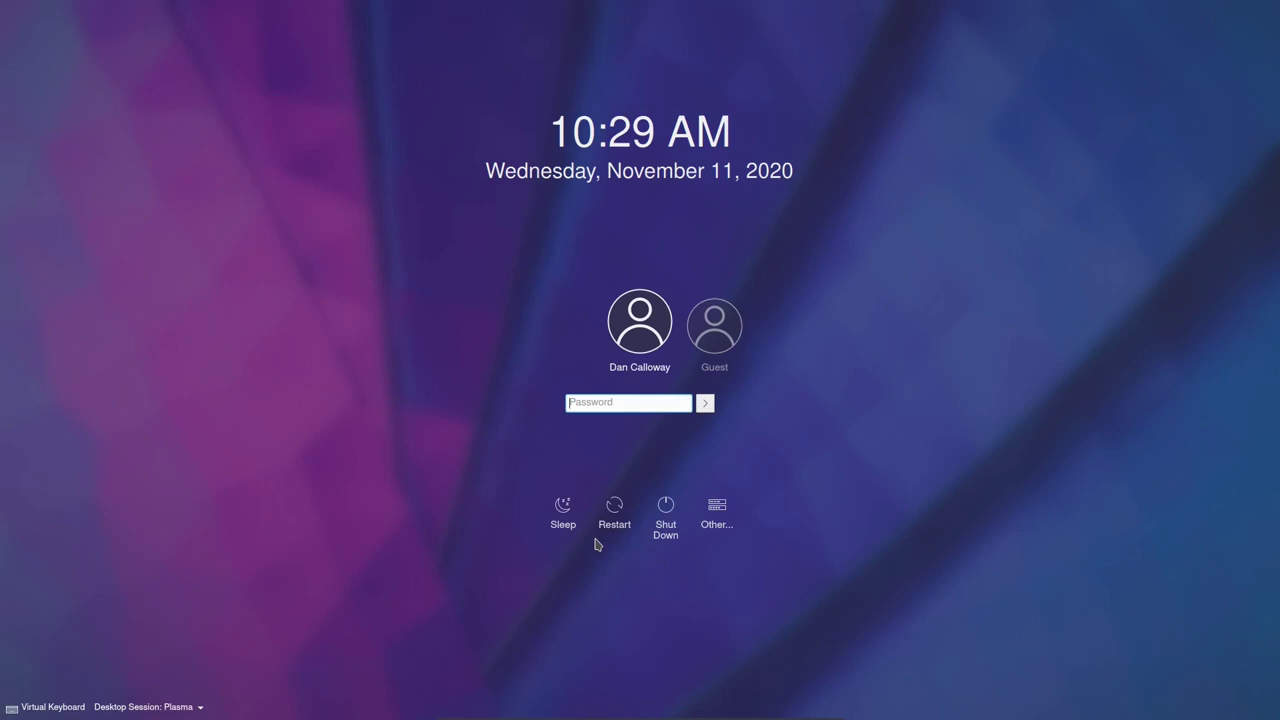
Enter the account password on the SDDM screen and log in.
text(p)
key(Return)
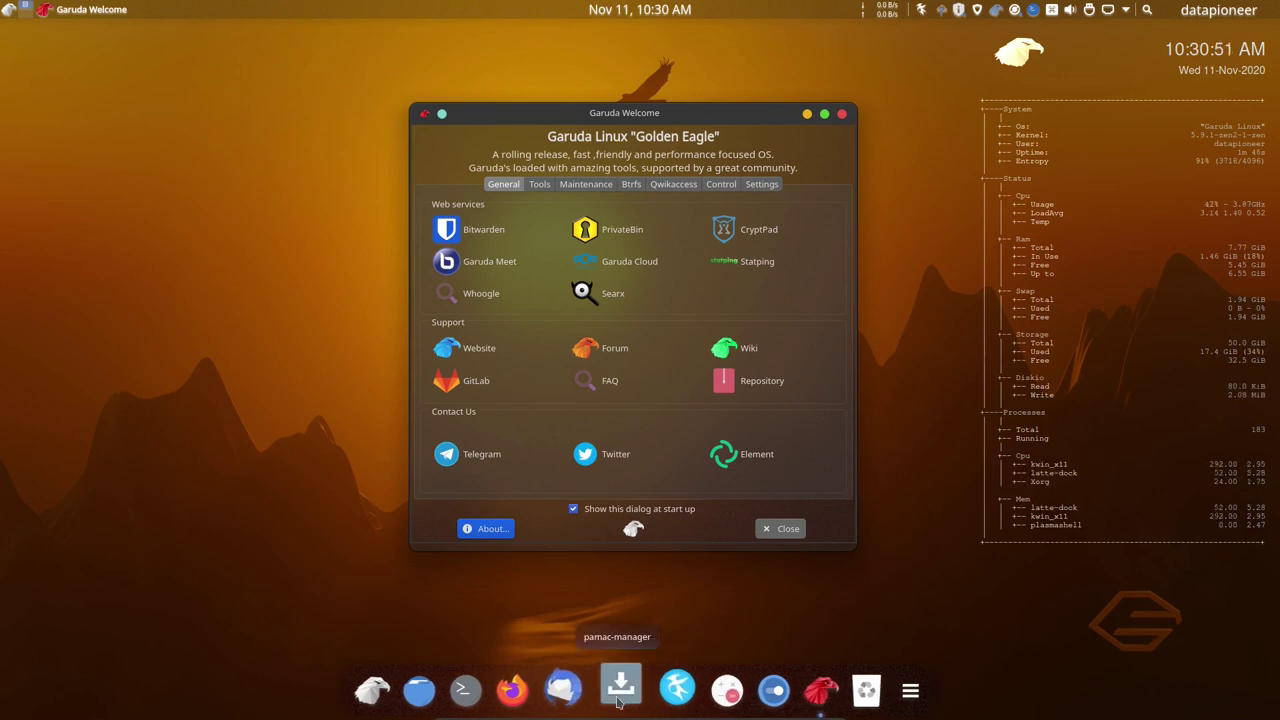
Launch Konsole from the dock and enlarge it to a 144 x 48 window at the upper left.
click(478, 686)
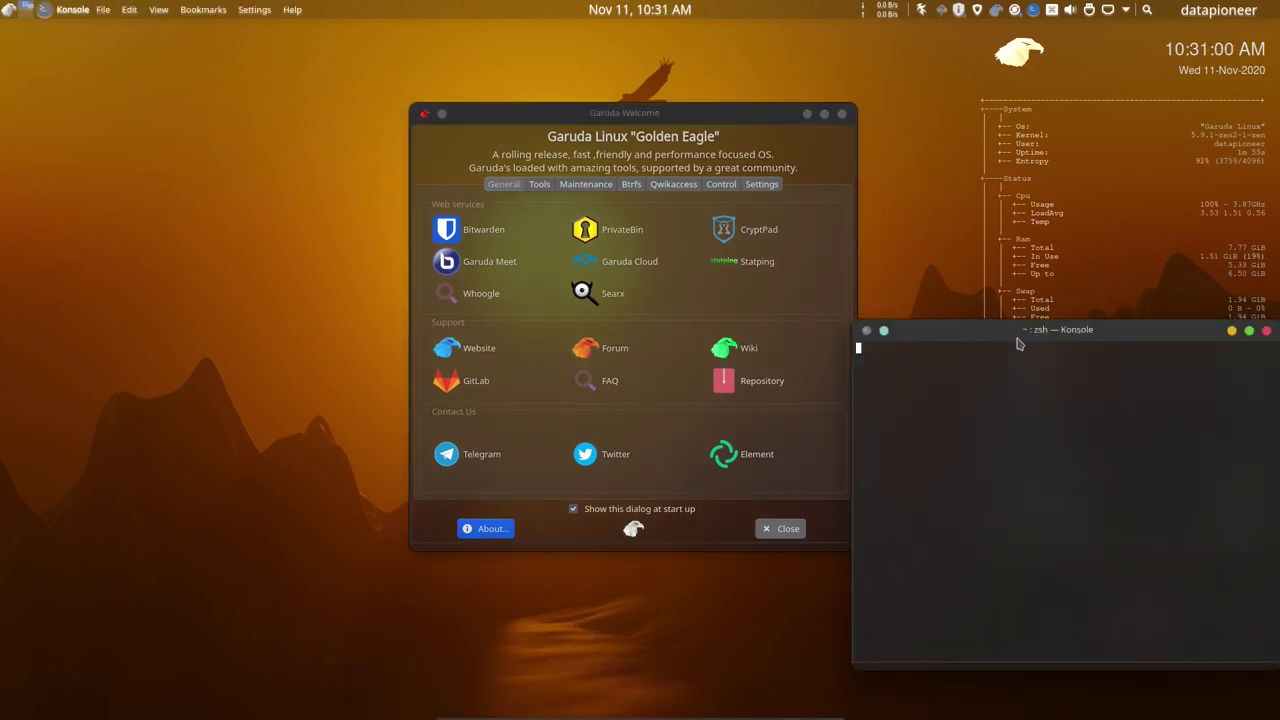
drag(1018, 344, 510, 213)
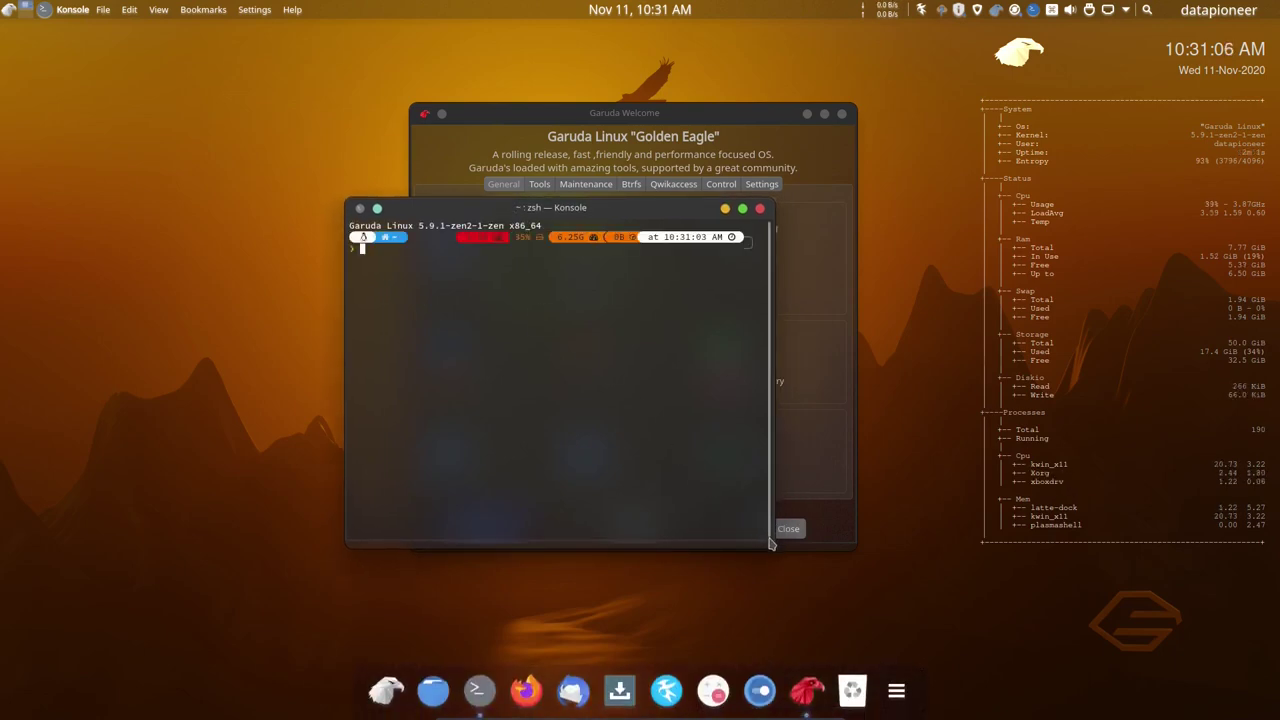
drag(775, 550, 969, 654)
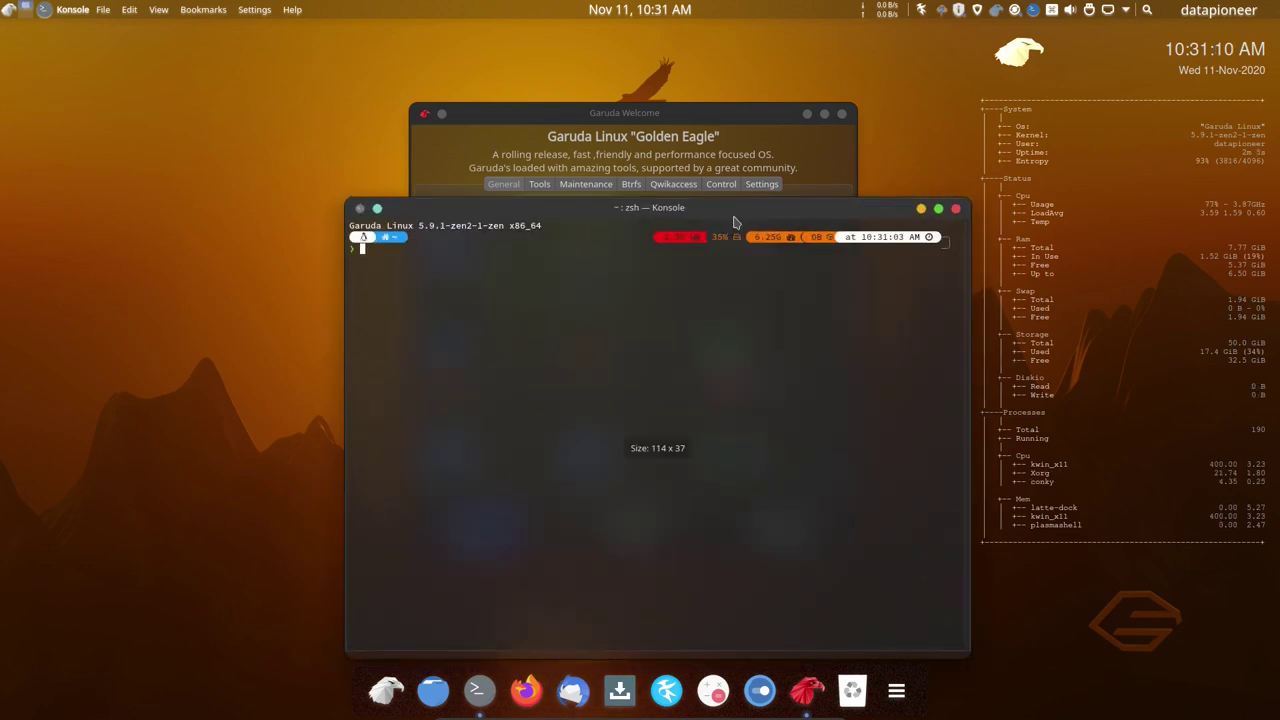
drag(727, 207, 519, 76)
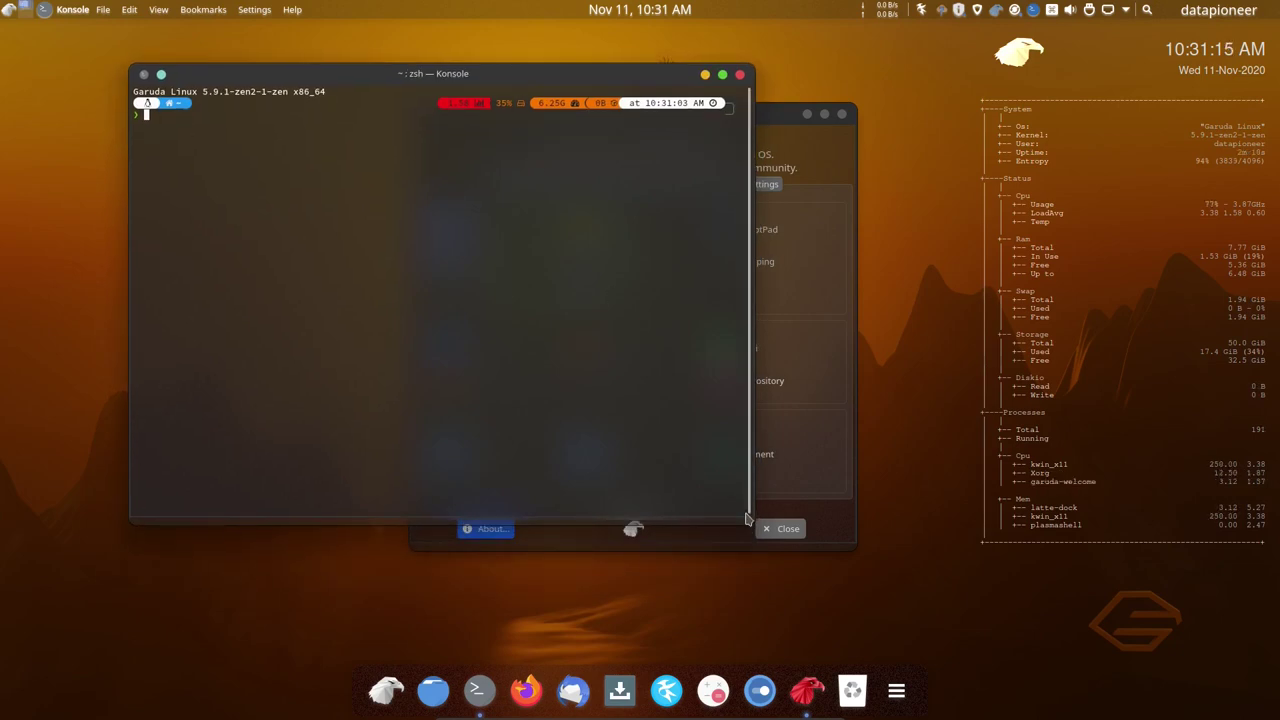
drag(746, 516, 913, 640)
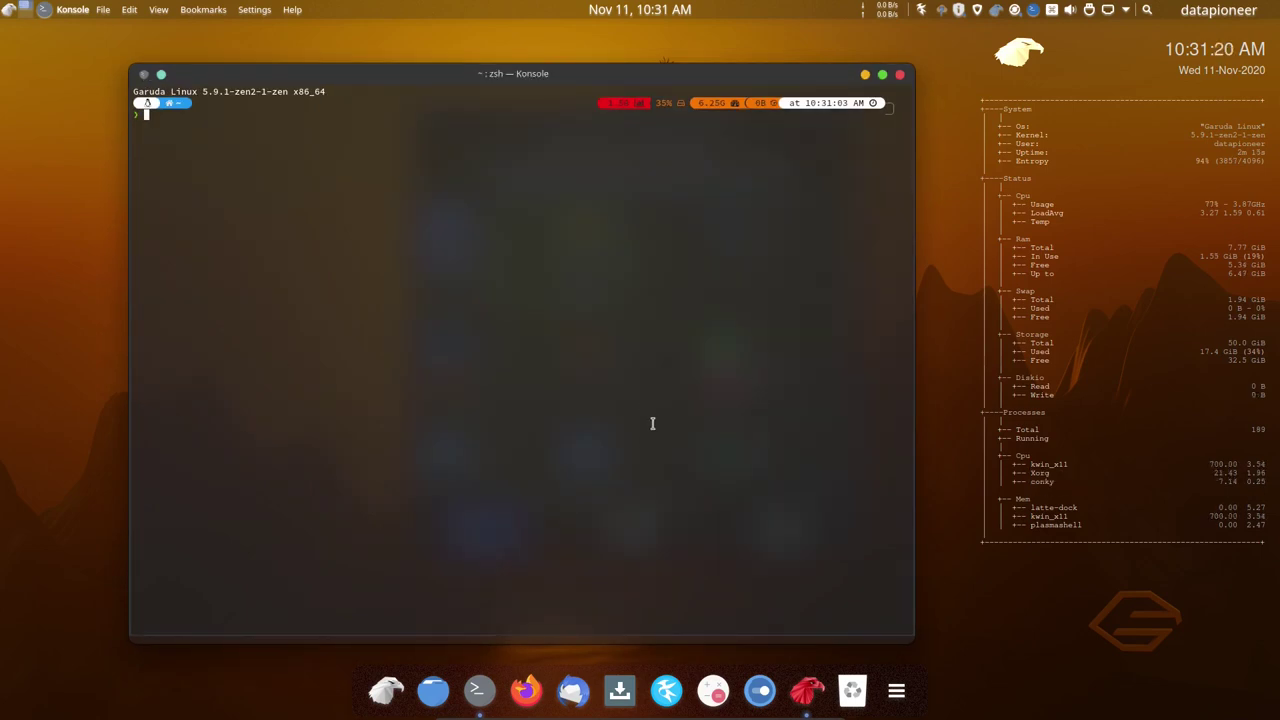
Run htop to review live processes, then quit back to the zsh prompt.
text(htop)
key(Return)
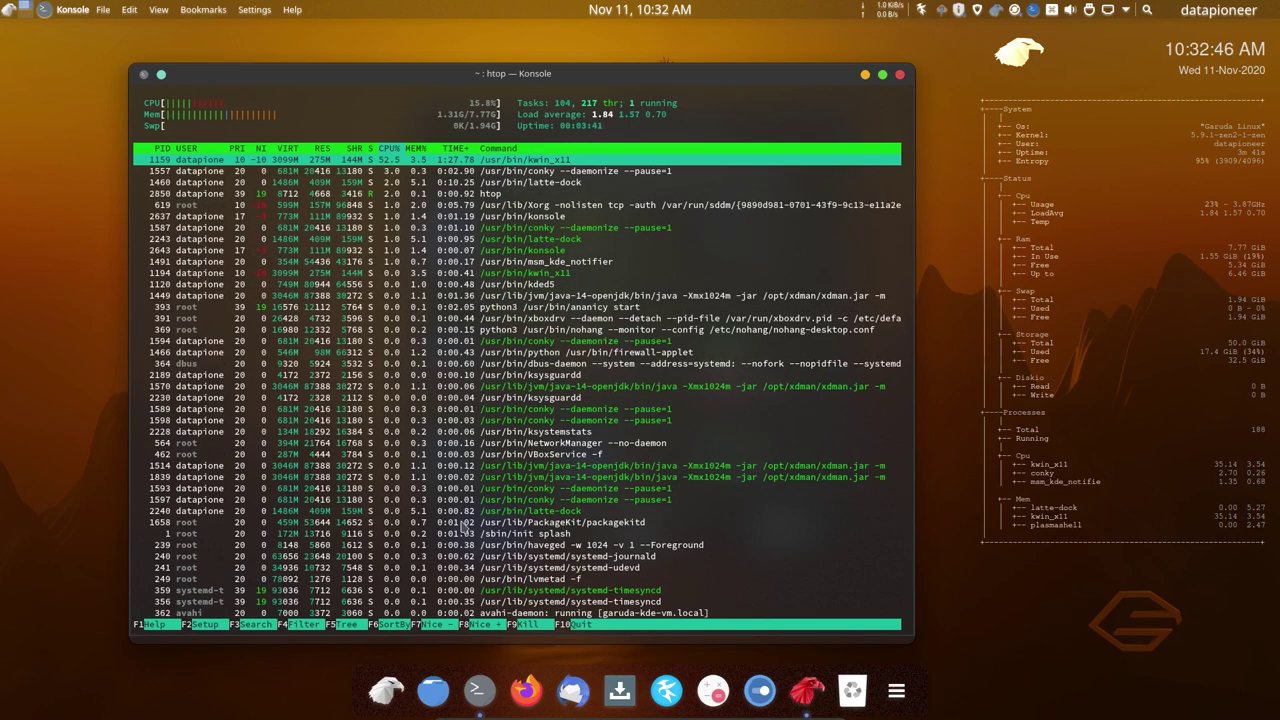
key(q)
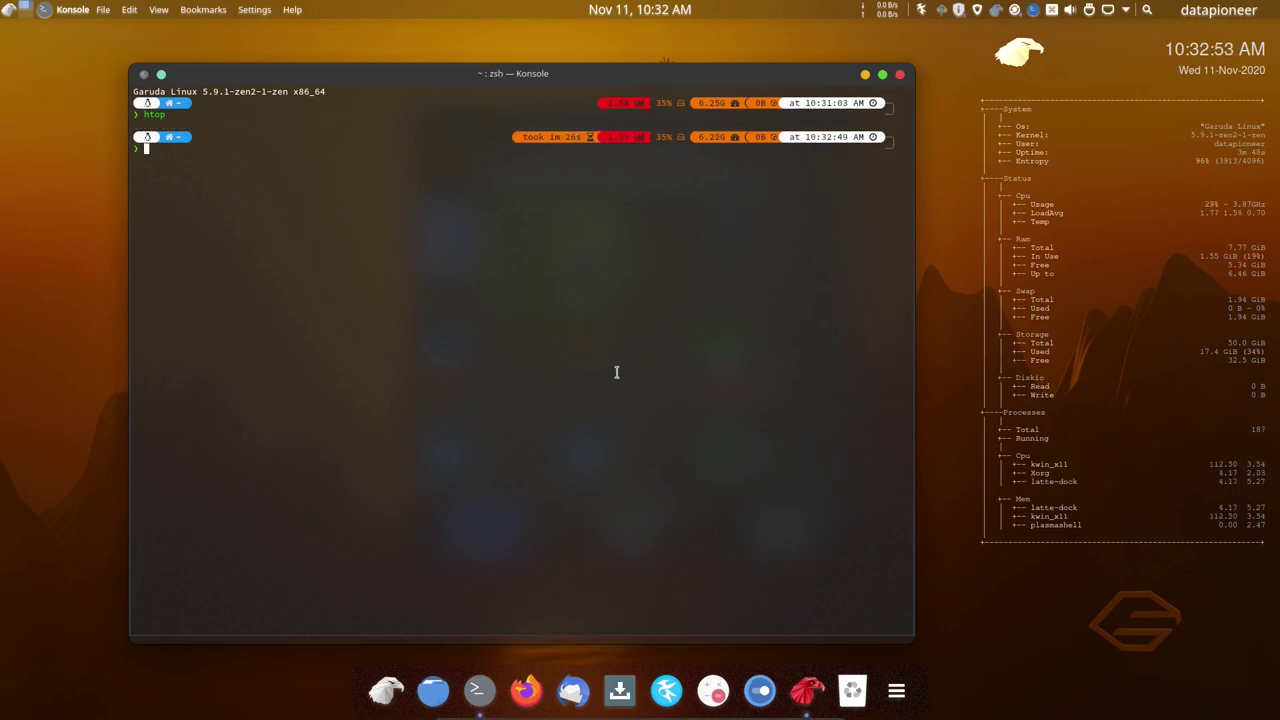
Run uname -a to show kernel 5.9.1-zen2-1-zen details, then end the shell with Ctrl+D.
text(uname -a)
key(Return)
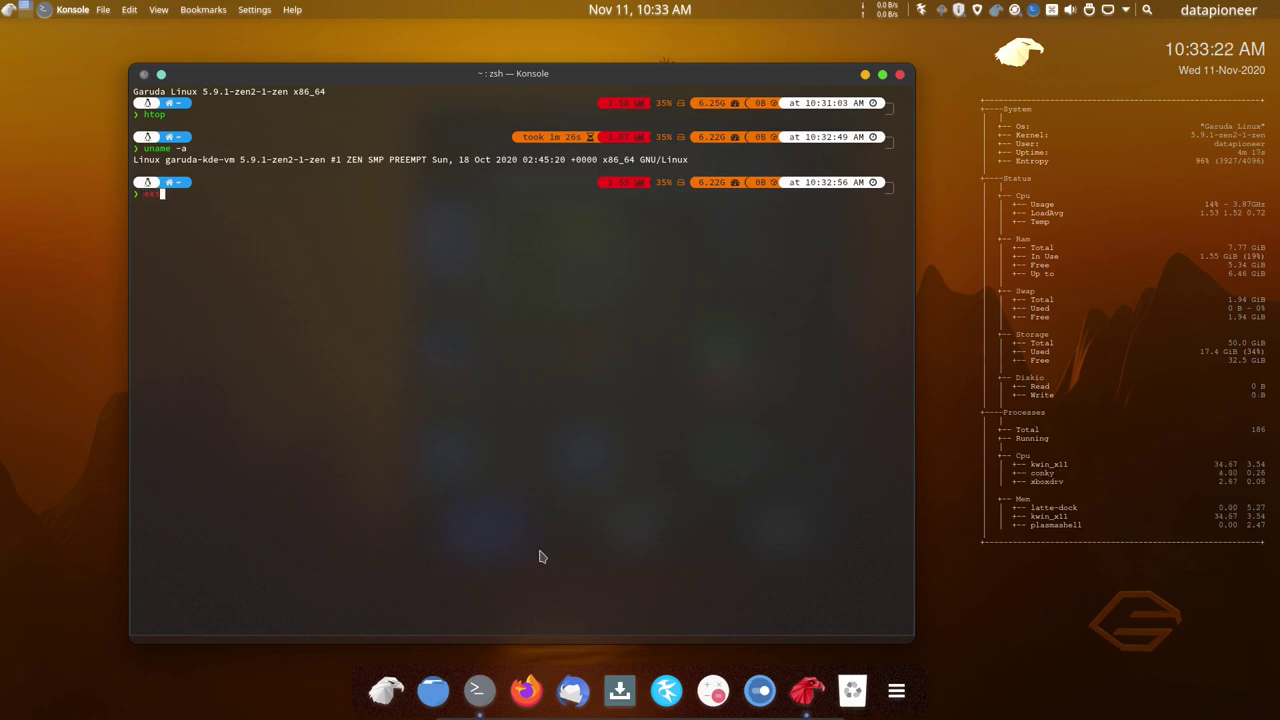
key(ctrl+d)
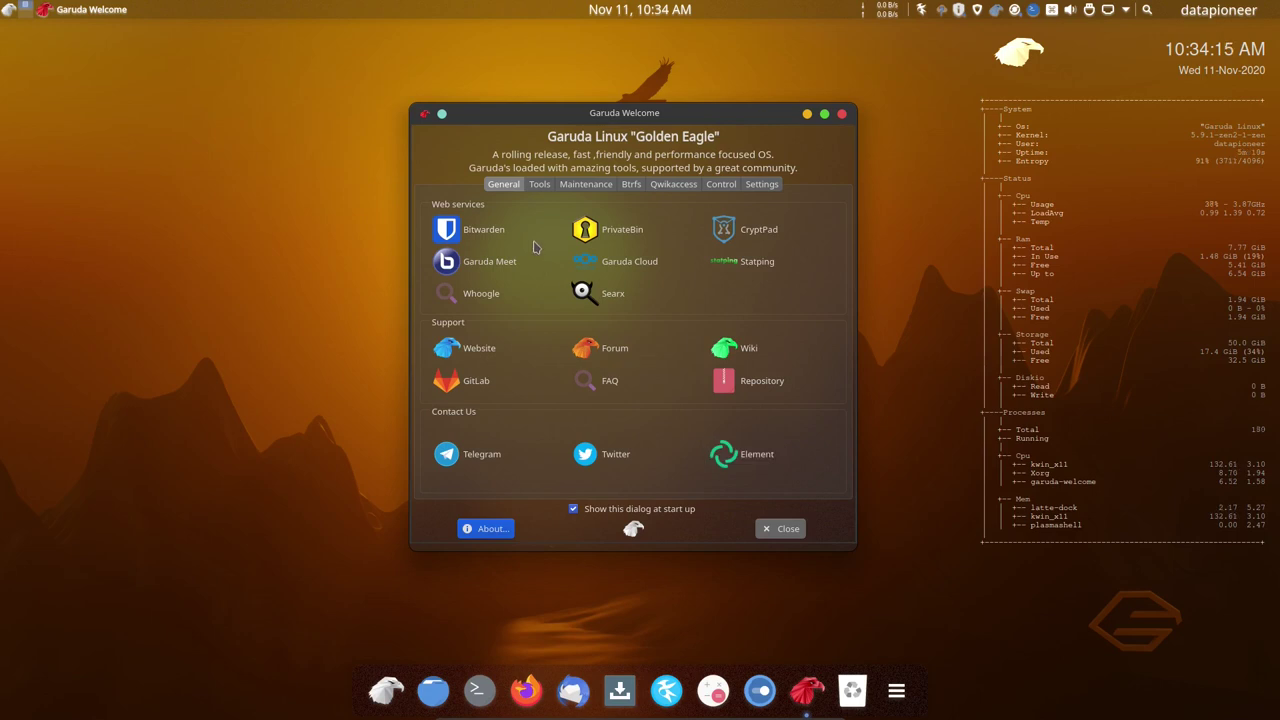
Go to Garuda Welcome's Tools, then the Maintenance page with upgrade and cache-clearing actions.
click(542, 184)
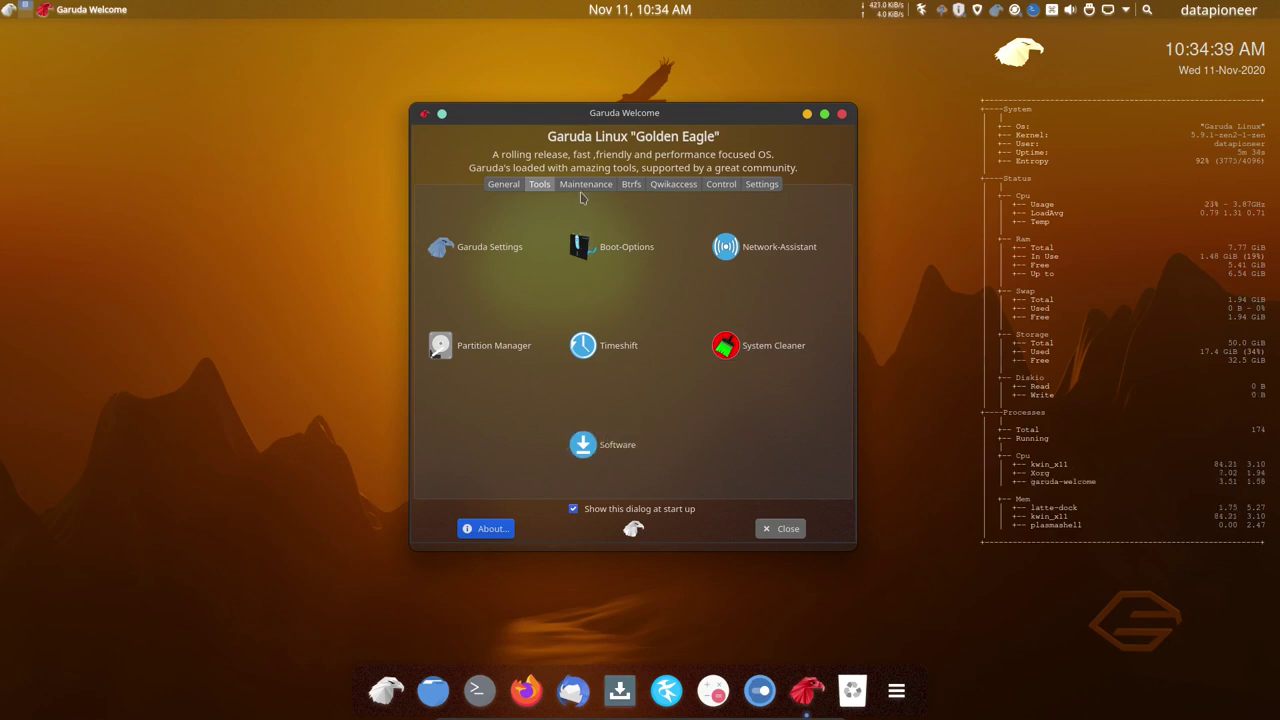
click(584, 186)
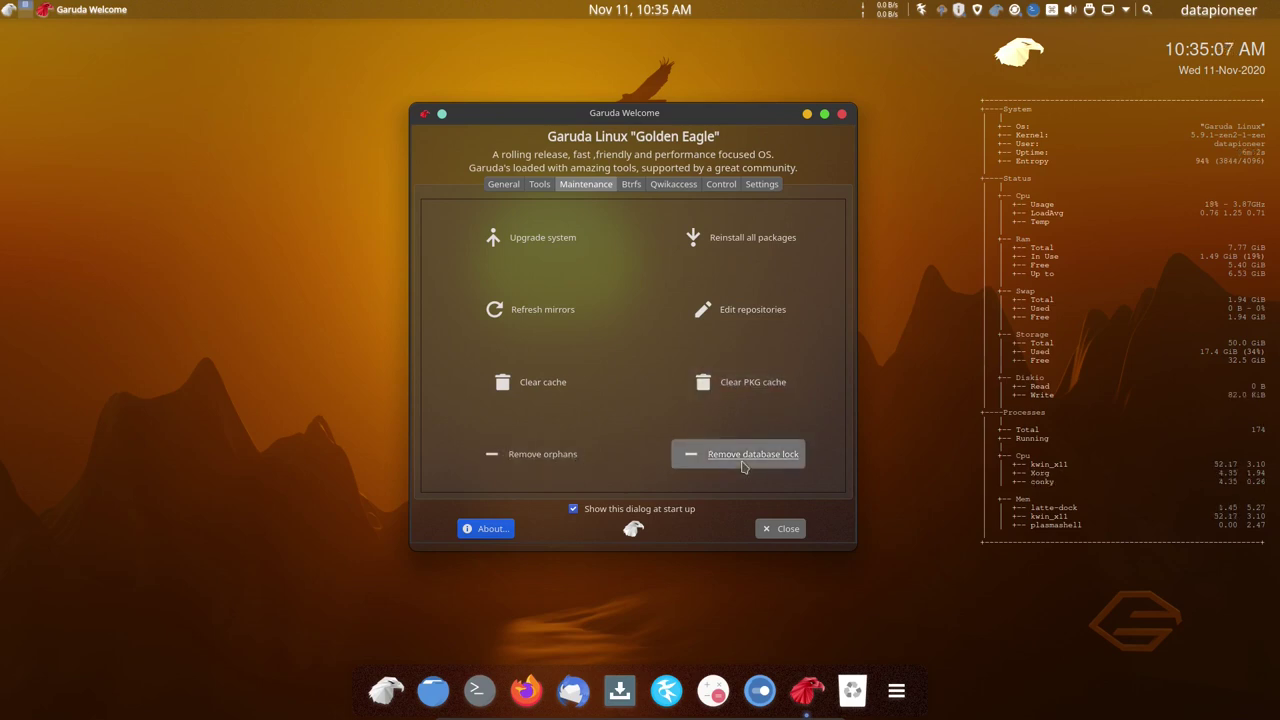
Switch to the Btrfs tab showing Defragment, Balance and the 50.00GiB disk summary.
click(631, 186)
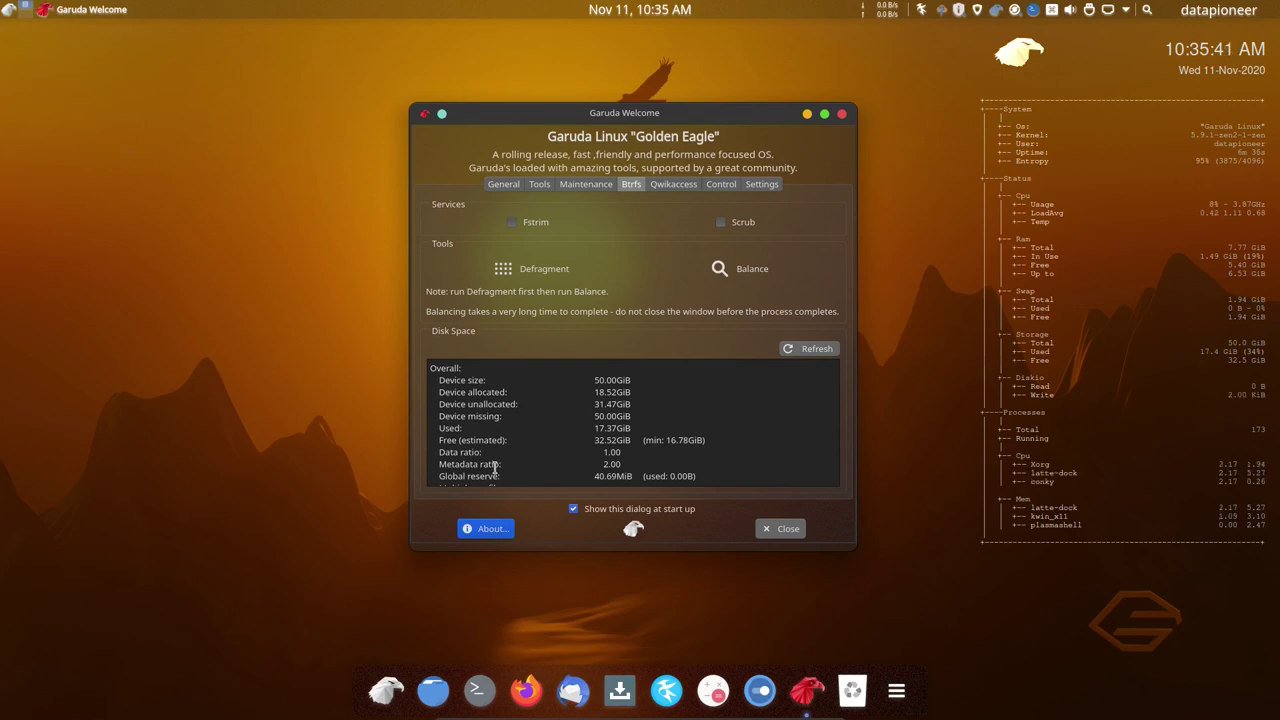
Switch to the Qwikaccess tab of media, network, power, rotation and hardware toggles.
click(668, 188)
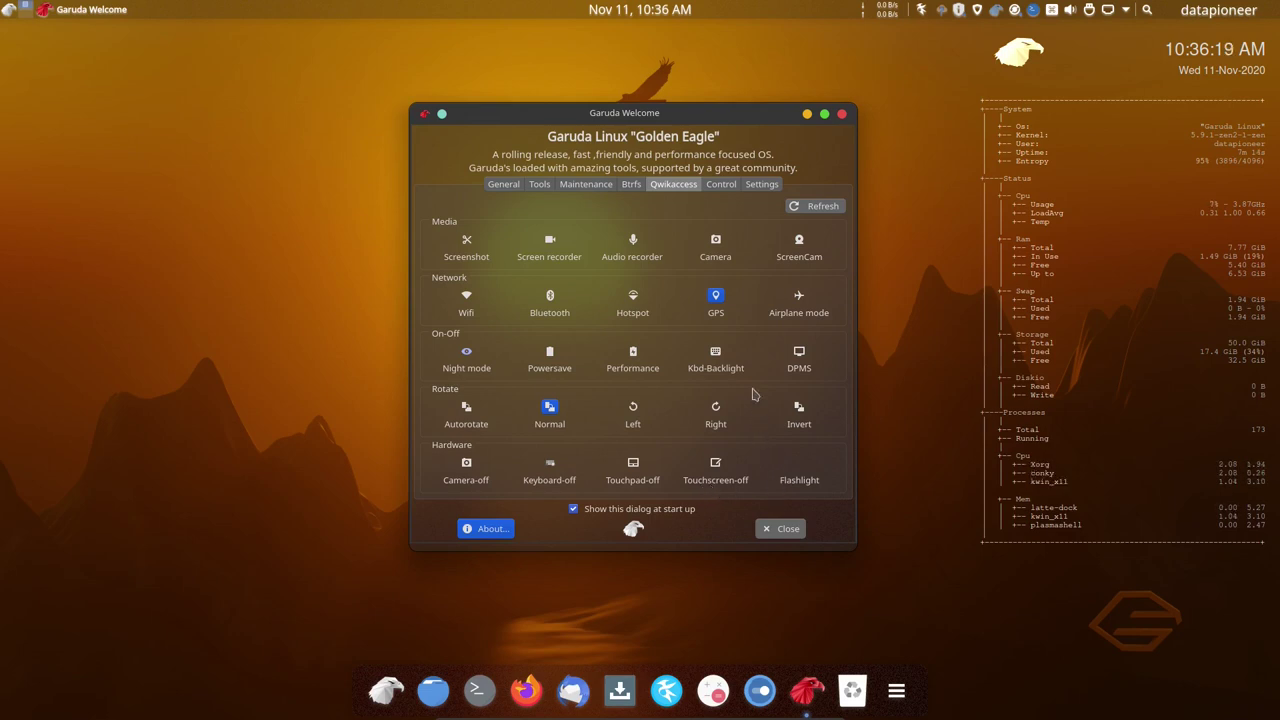
Switch to the Control tab with audio, microphone, brightness and leave options.
click(715, 183)
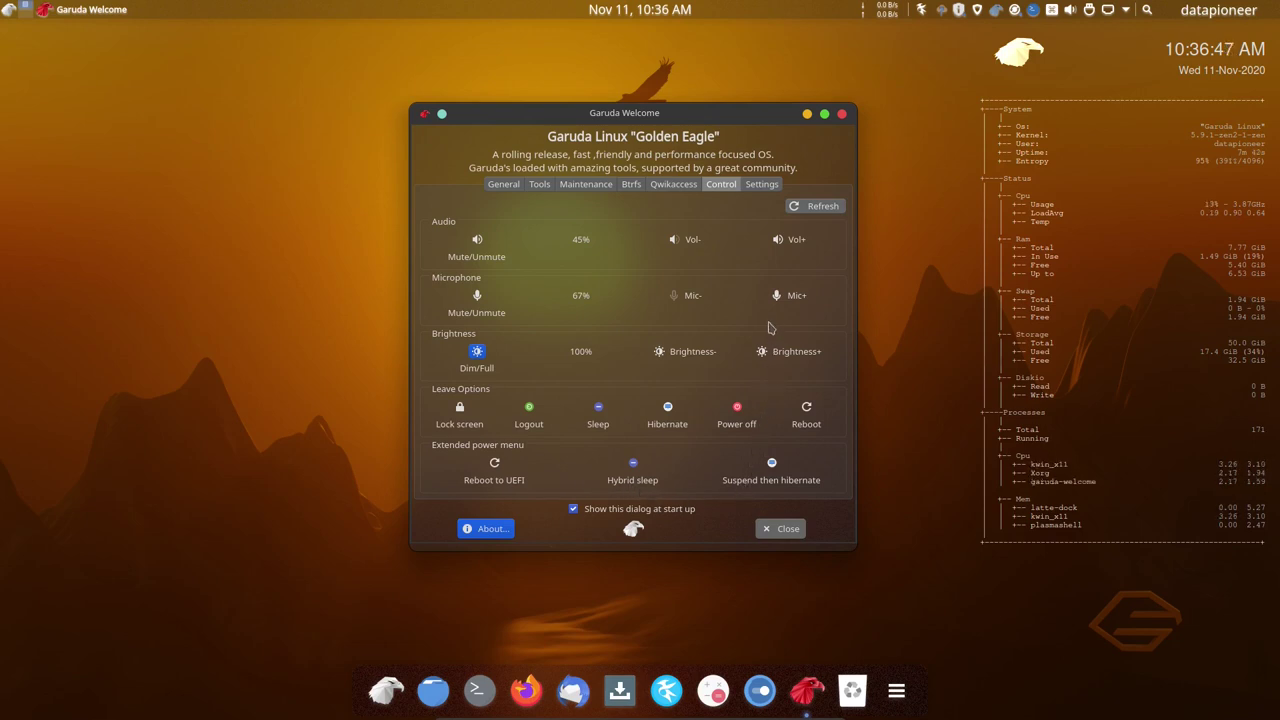
View the Settings tab's Samba, printing and guest user options, then close Garuda Welcome.
click(754, 187)
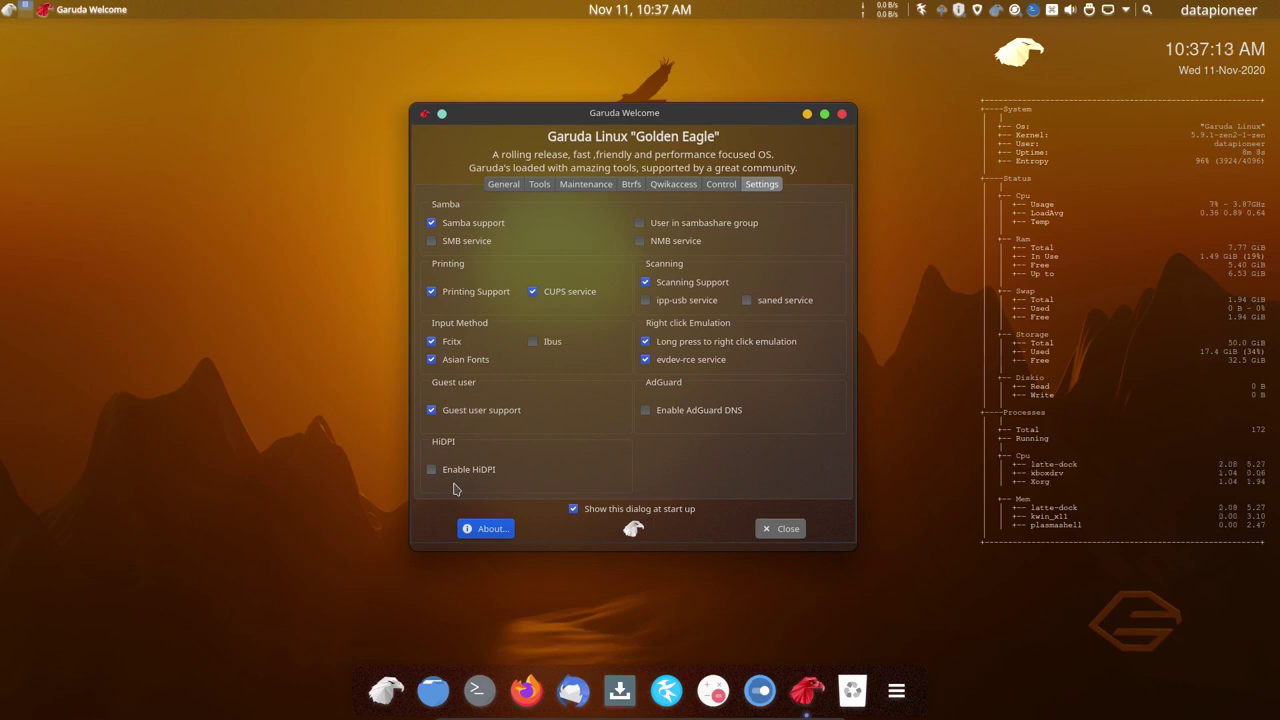
click(772, 532)
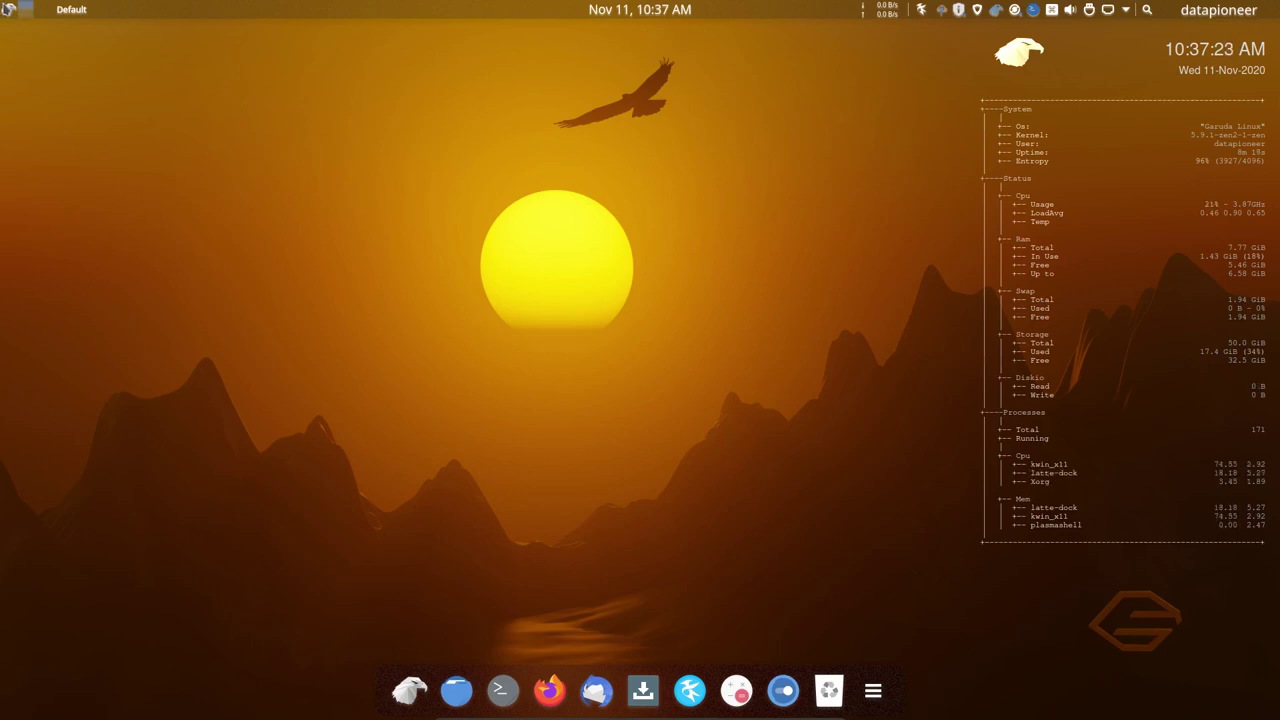
Open the application launcher and browse its Development and Education categories.
click(7, 9)
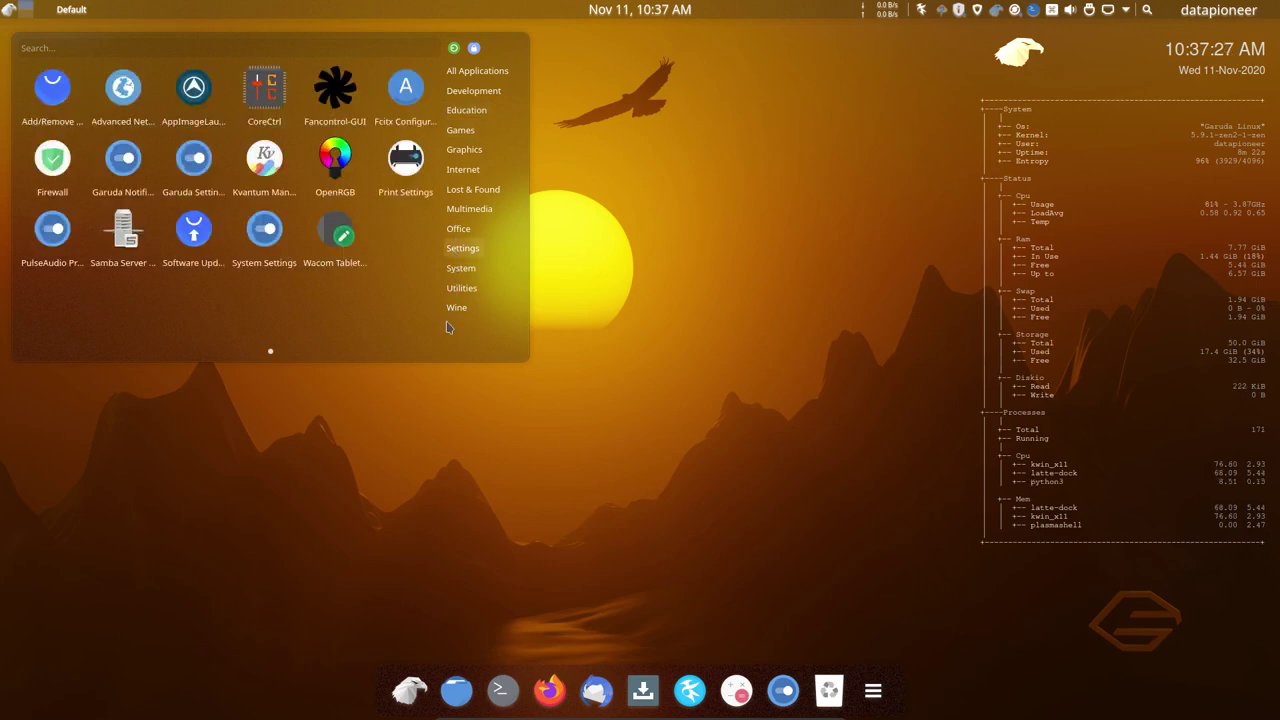
mouse_move(493, 88)
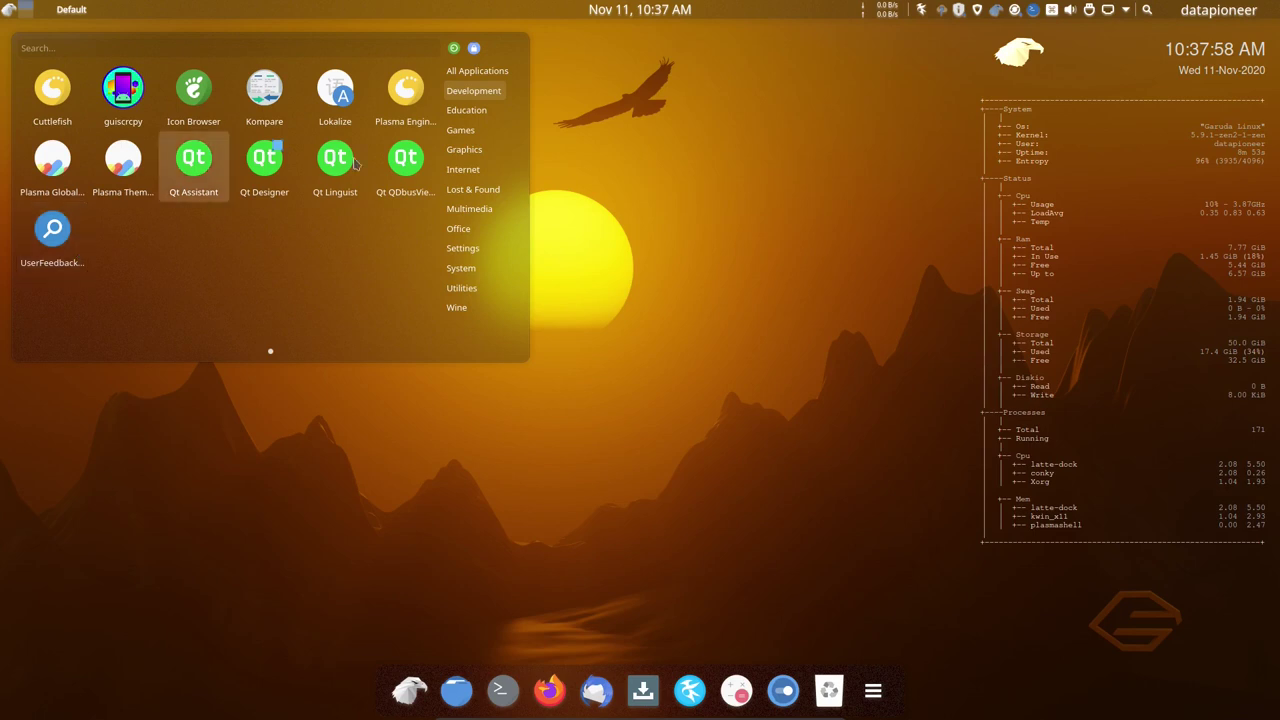
mouse_move(484, 116)
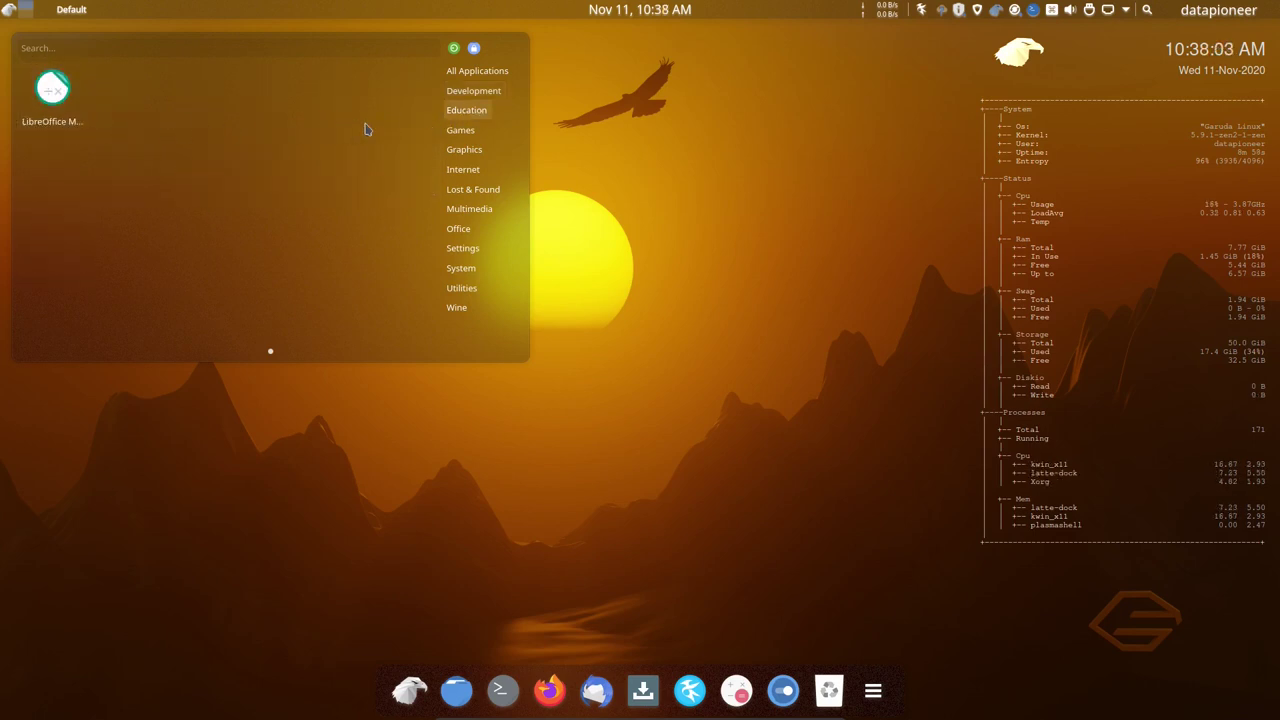
Skim further launcher categories, then select the Office category.
mouse_move(457, 134)
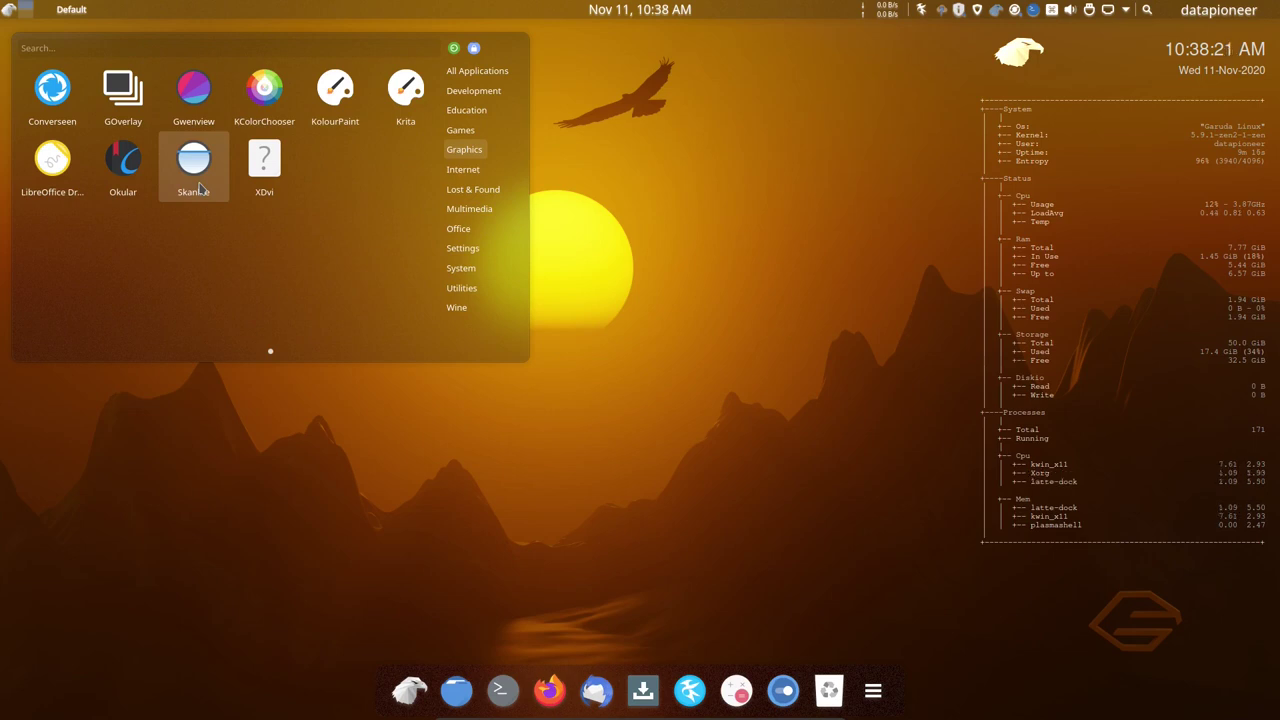
mouse_move(474, 174)
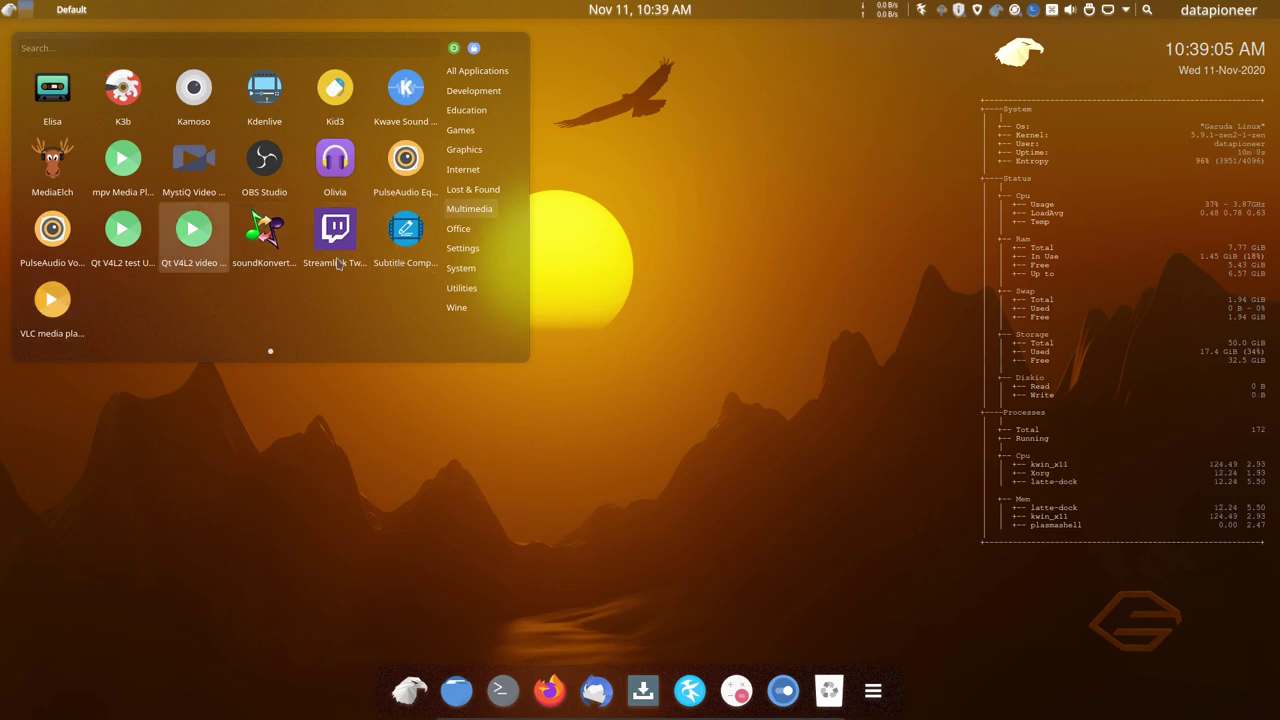
click(476, 234)
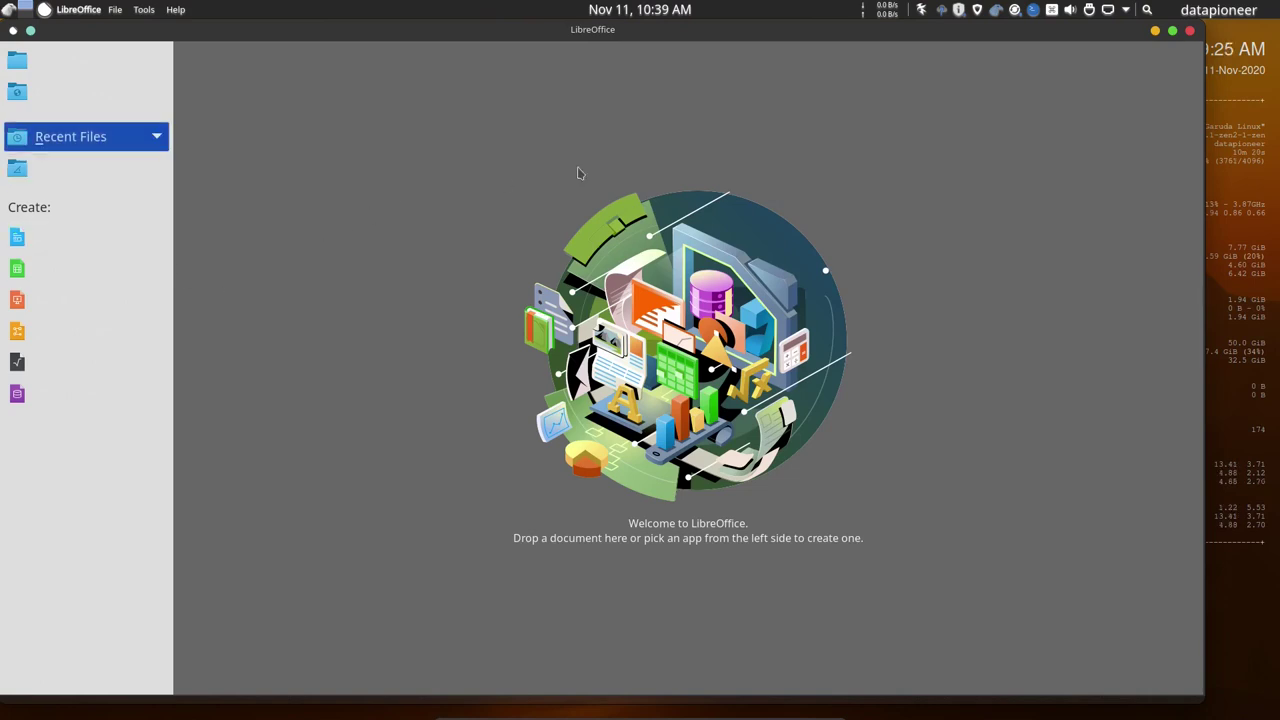
Check LibreOffice's version 7.0.2.2 under Help > About, then close LibreOffice entirely.
click(175, 9)
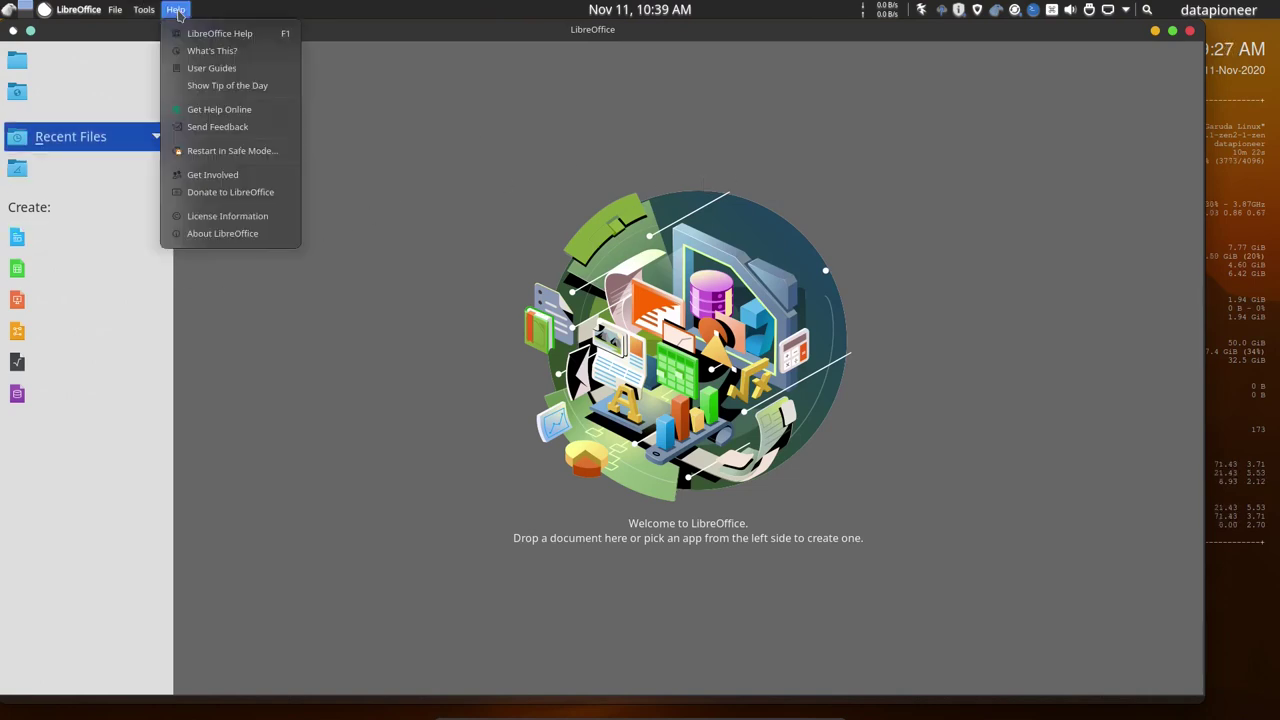
click(220, 234)
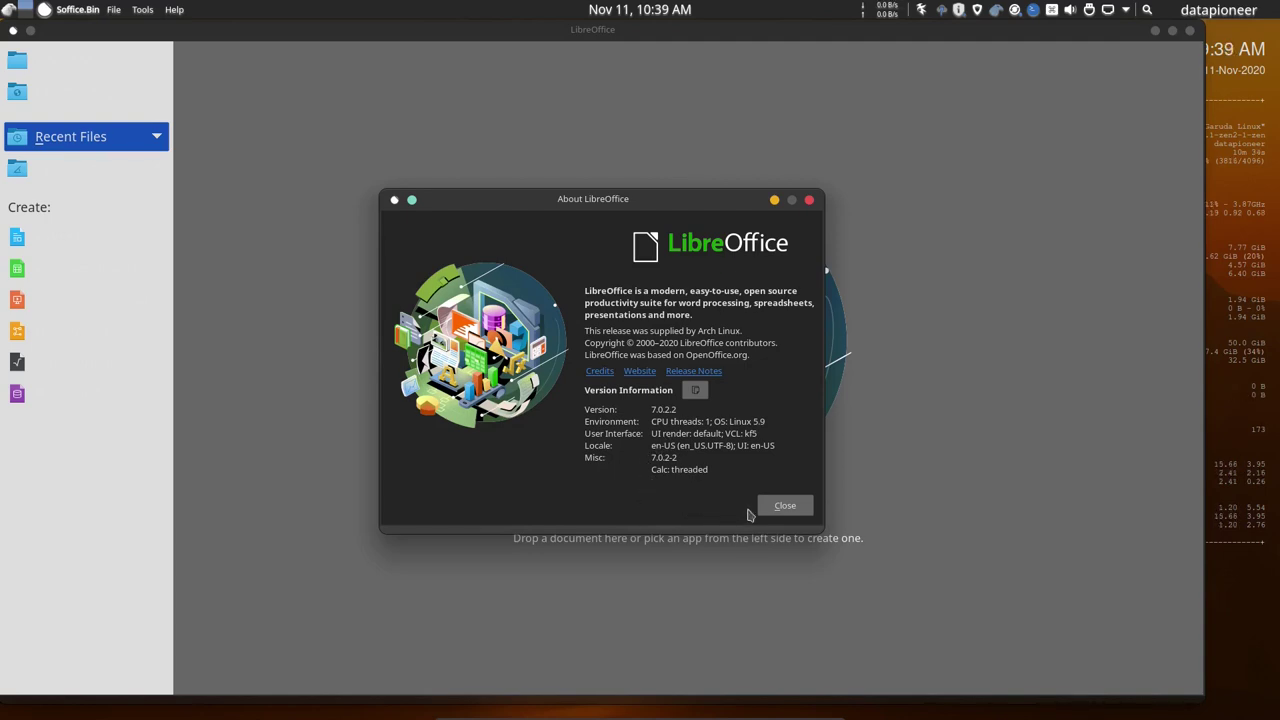
click(783, 506)
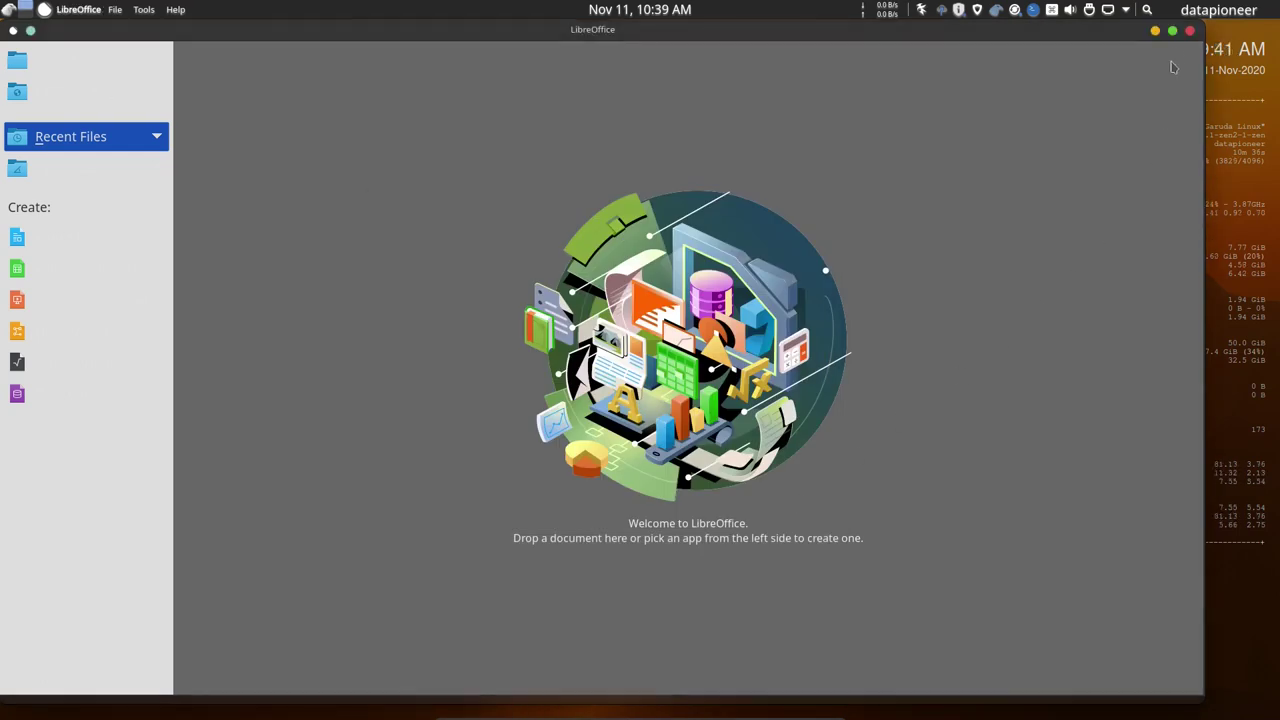
click(1190, 32)
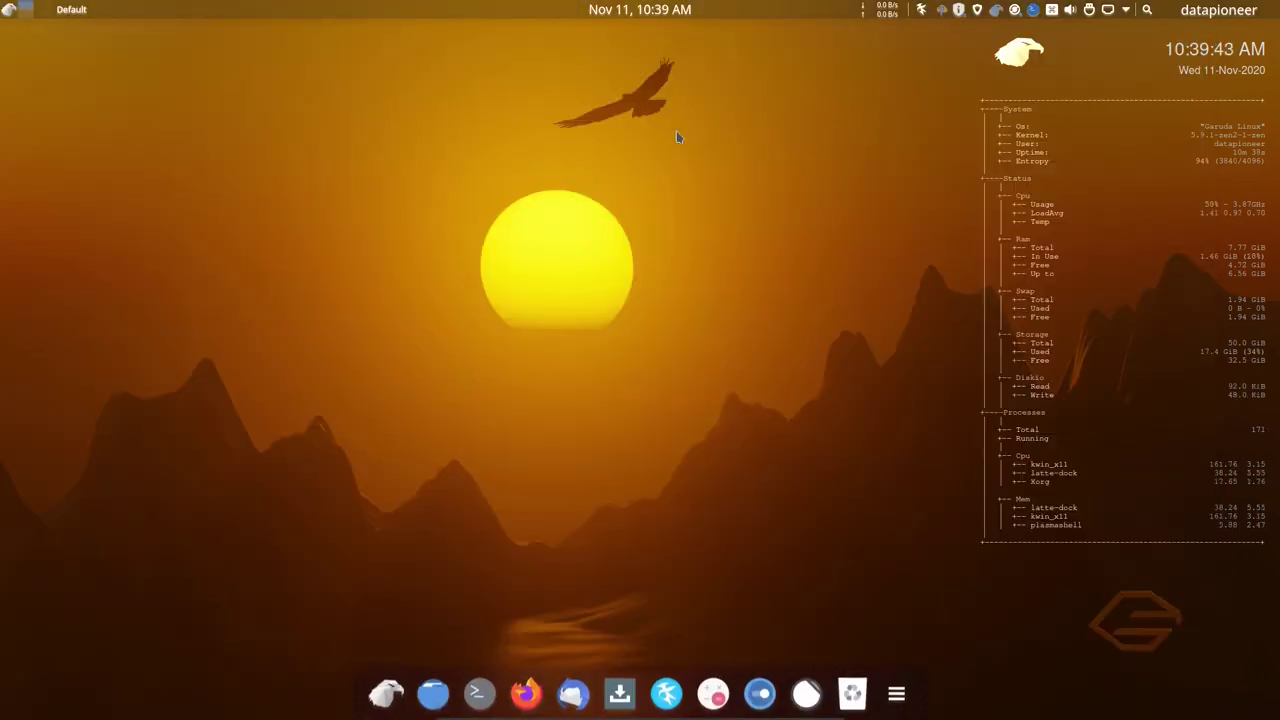
Show the launcher's System category with Konsole, KSysGuard, Htop and Firewall.
click(10, 9)
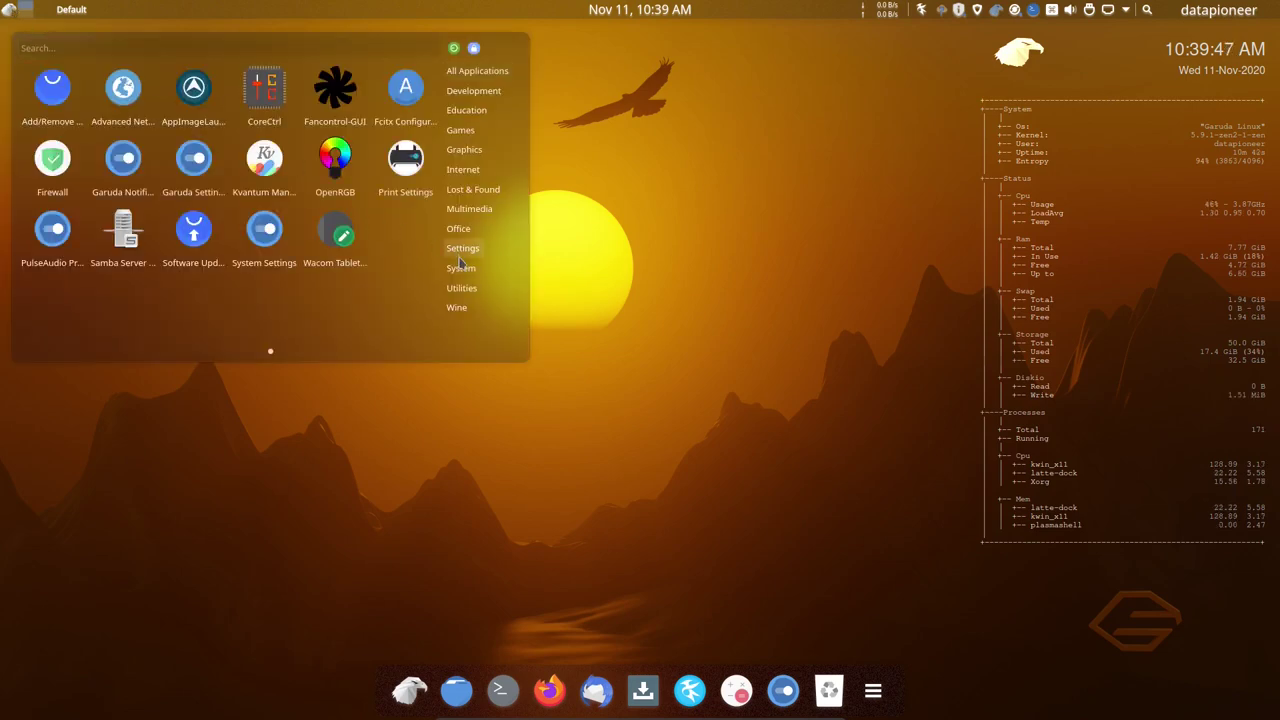
mouse_move(465, 264)
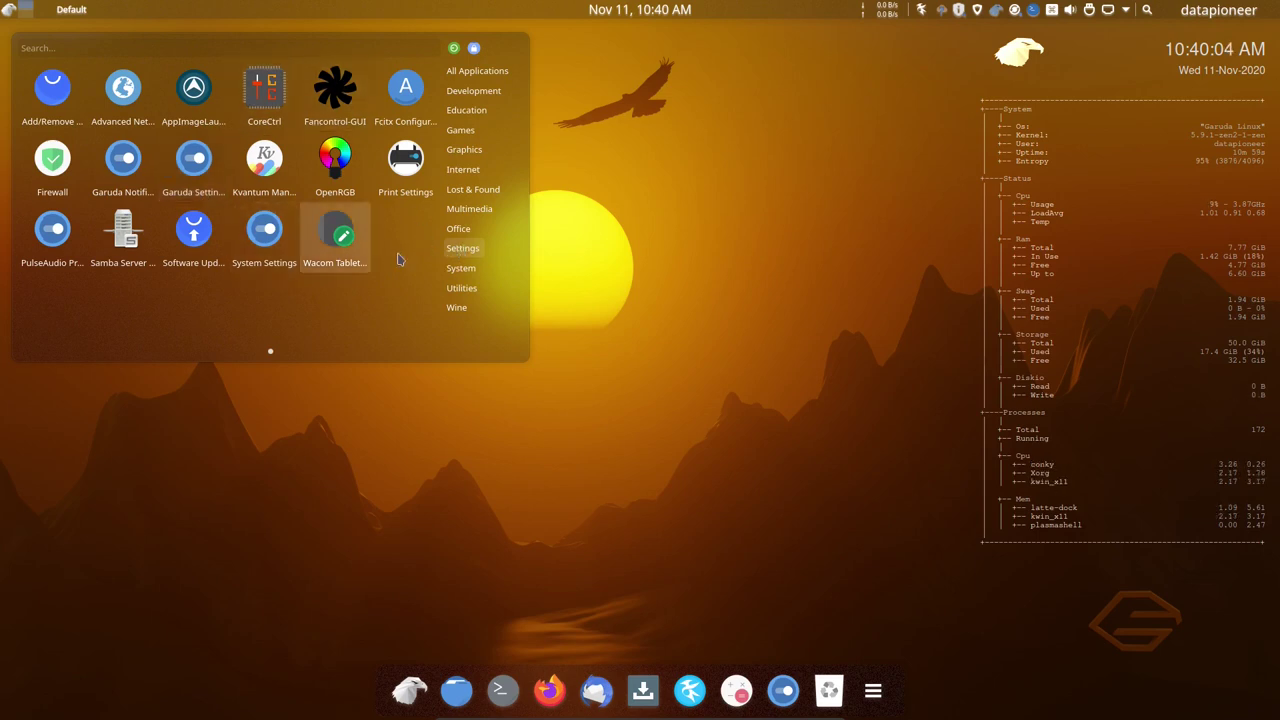
click(456, 272)
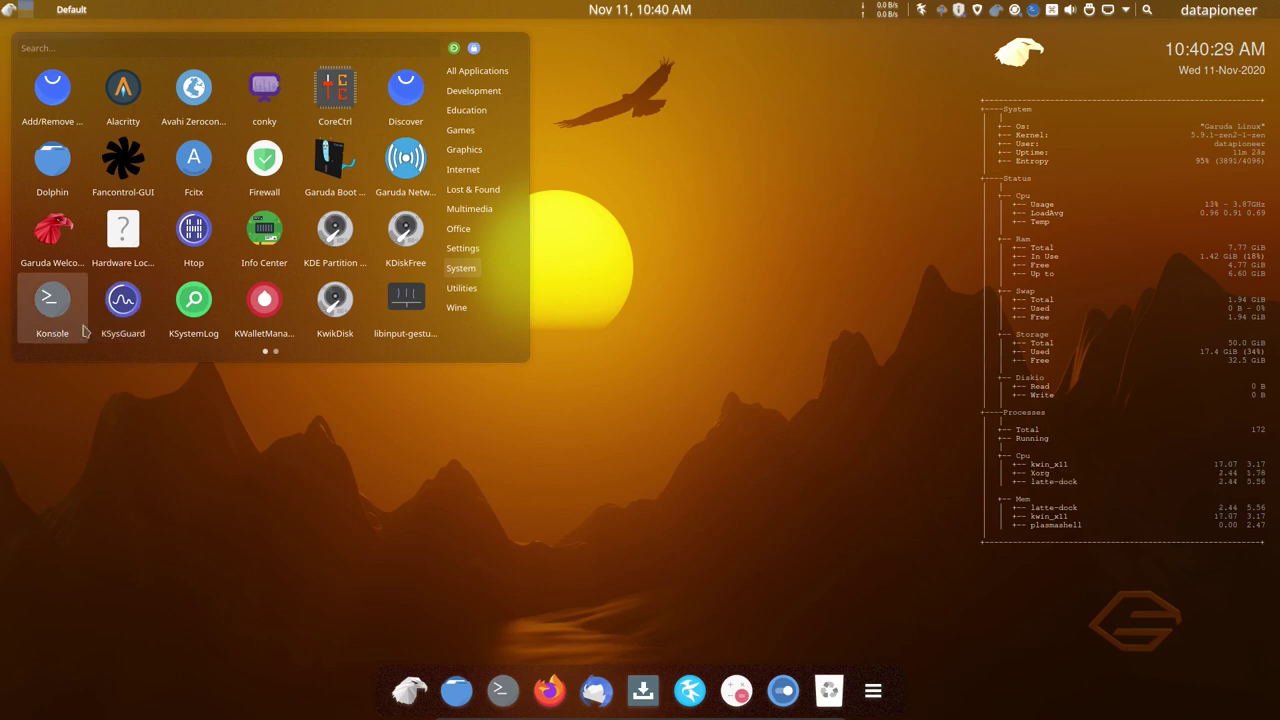
Browse the launcher's Wine and Utilities app categories, then close the launcher.
click(466, 304)
click(472, 297)
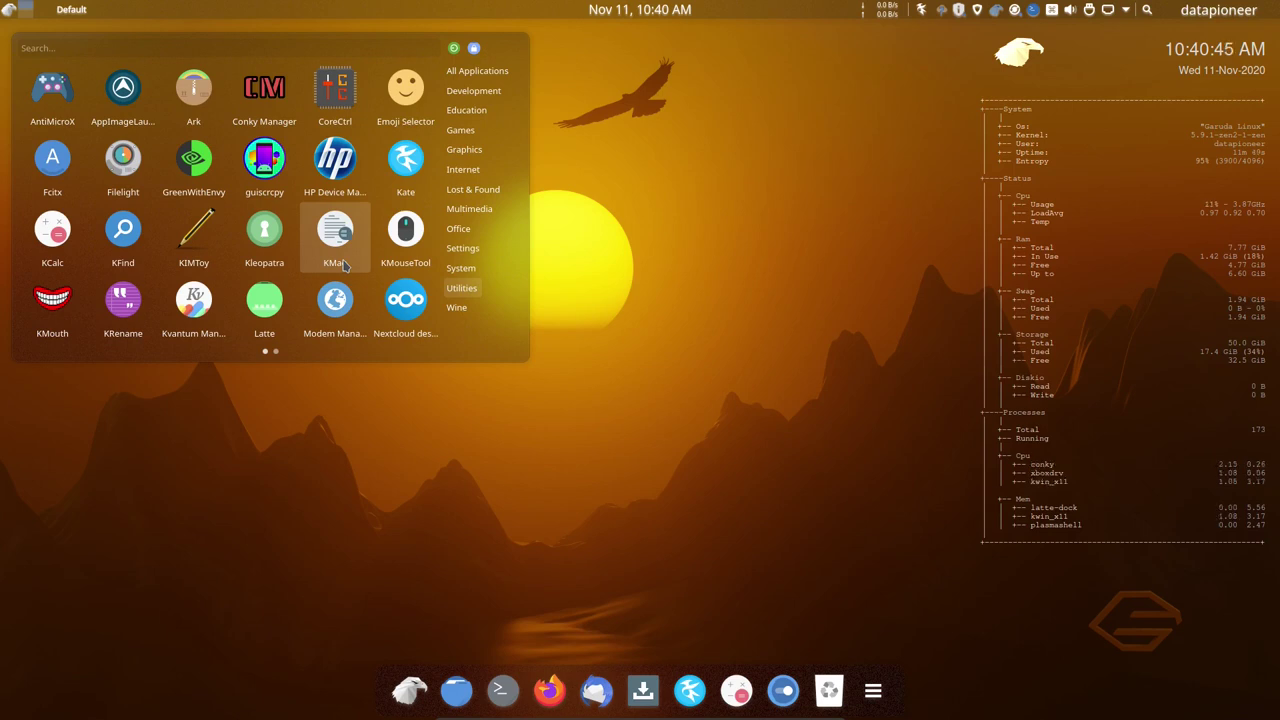
scroll(344, 264, down, 1)
scroll(340, 260, up, 1)
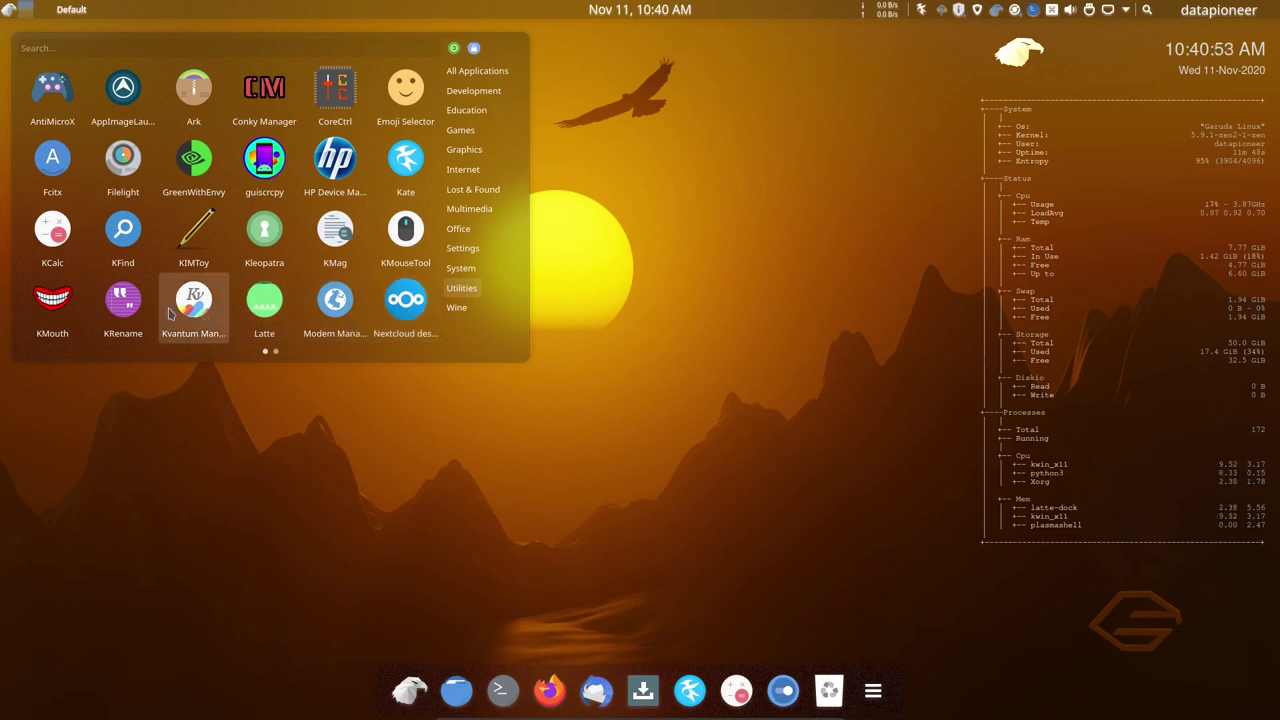
click(458, 311)
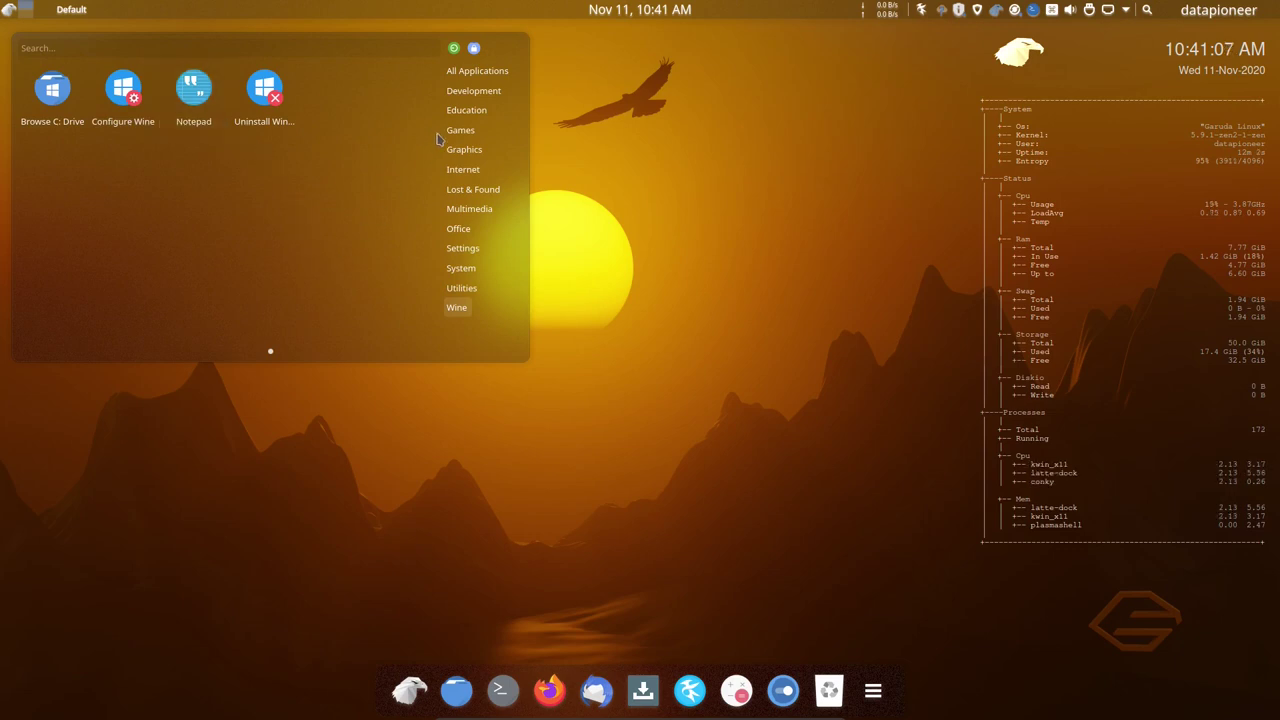
click(645, 238)
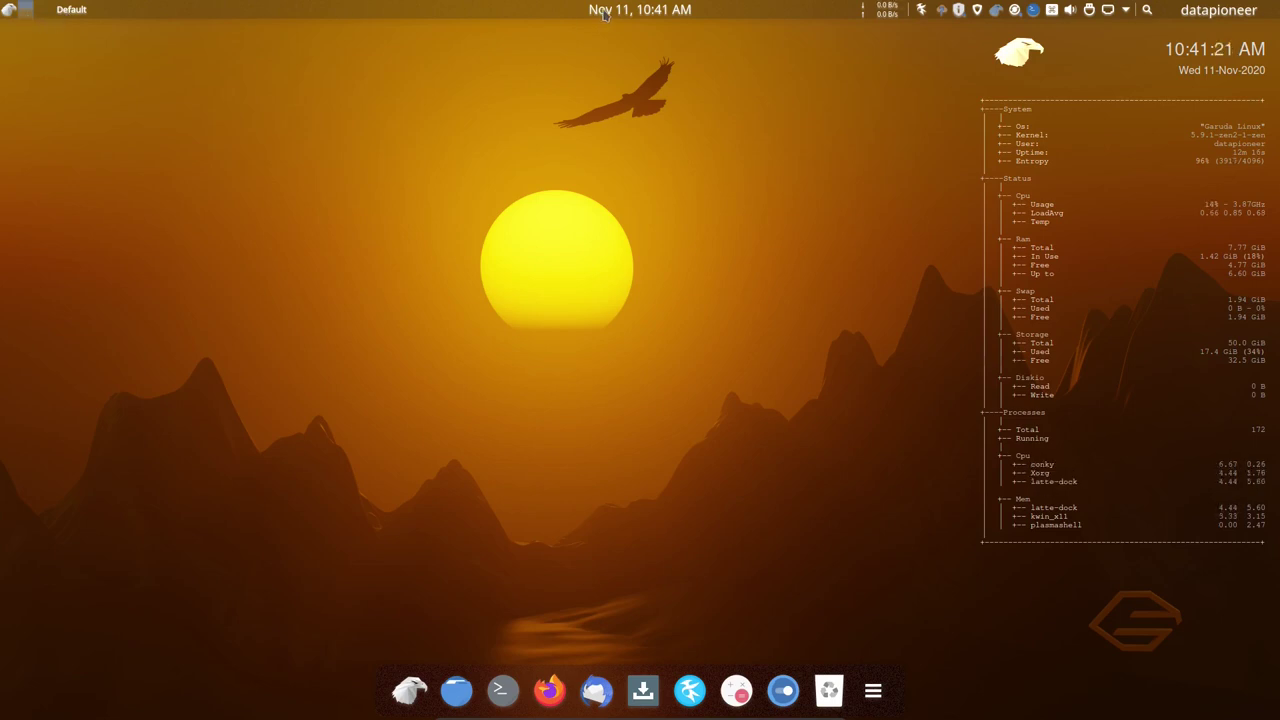
mouse_move(640, 12)
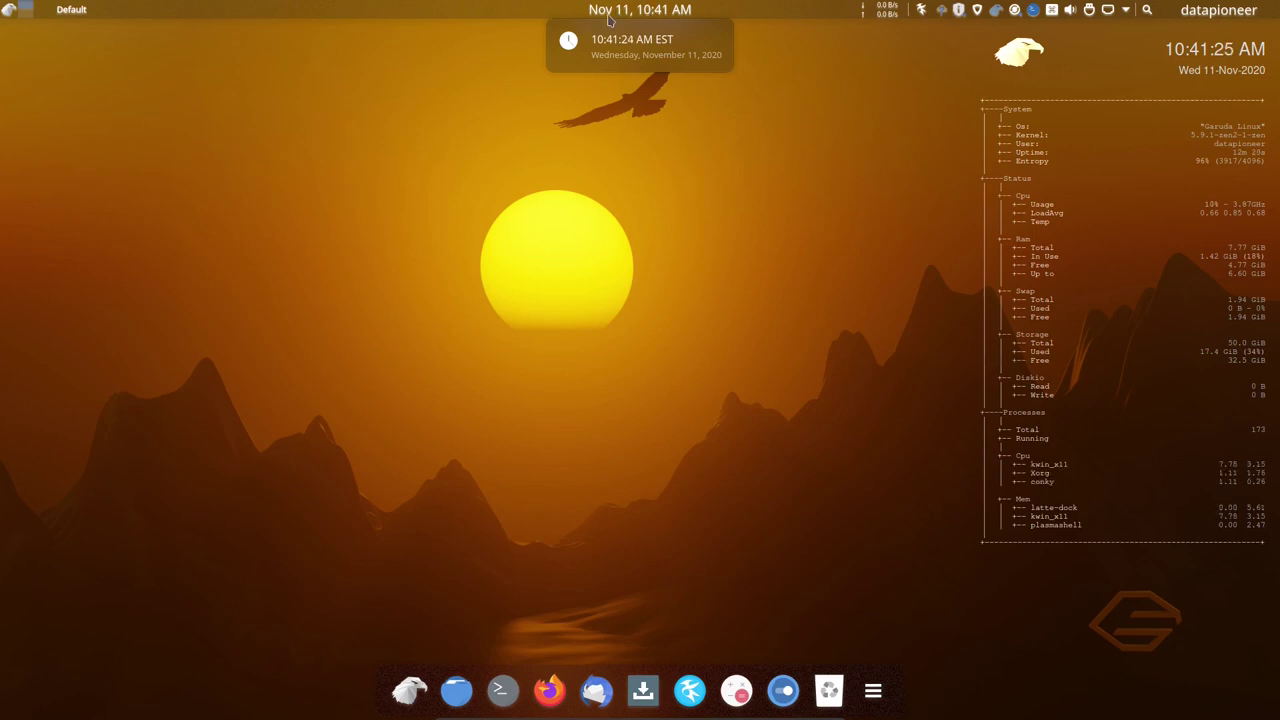
click(677, 12)
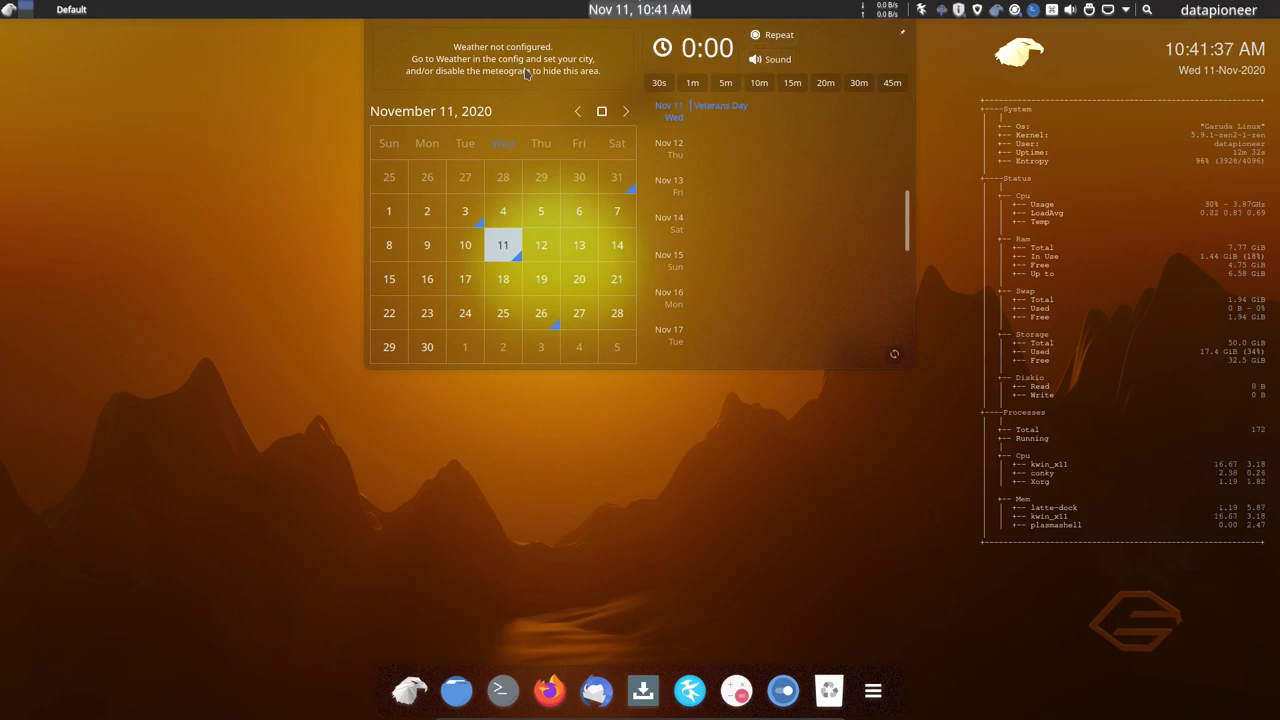
click(714, 428)
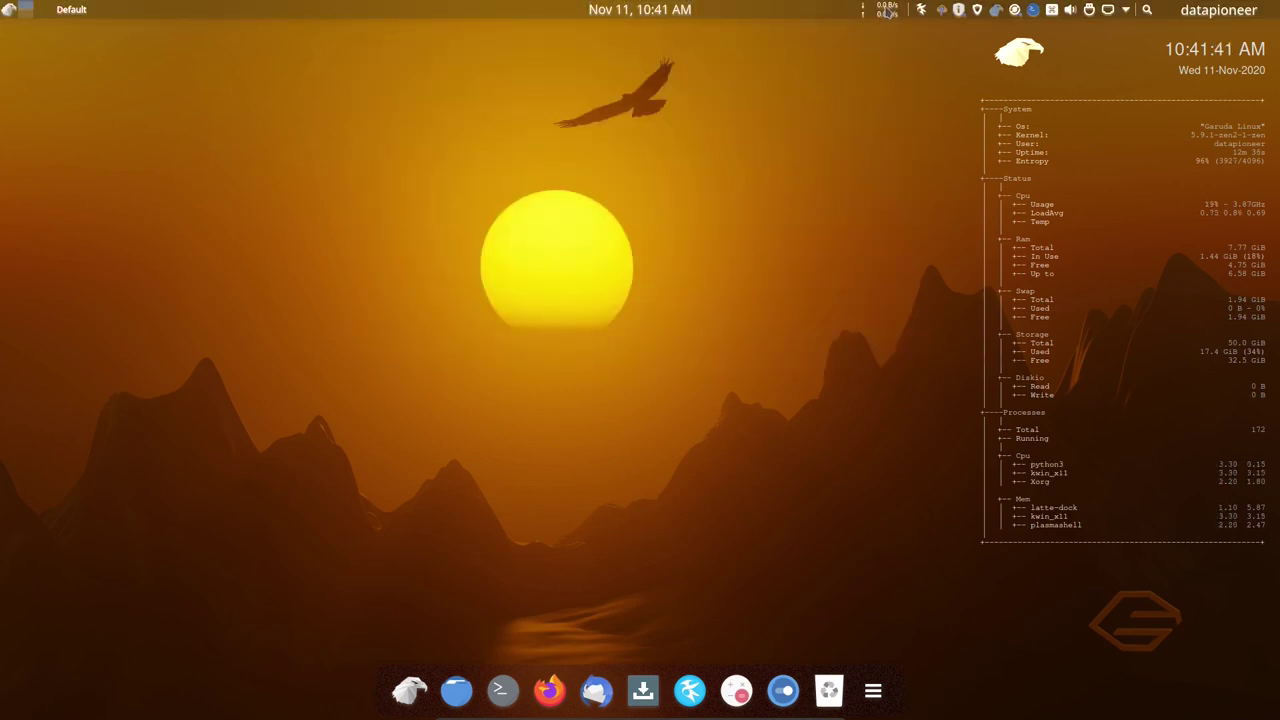
mouse_move(887, 12)
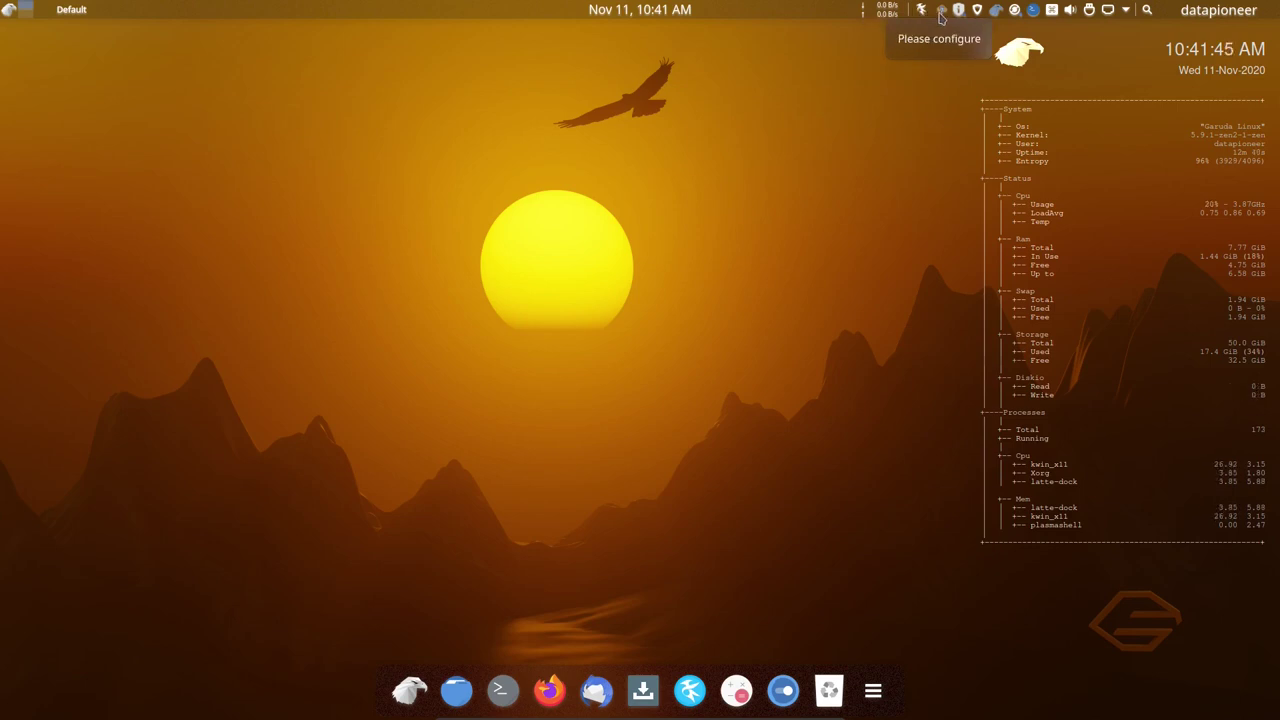
click(940, 11)
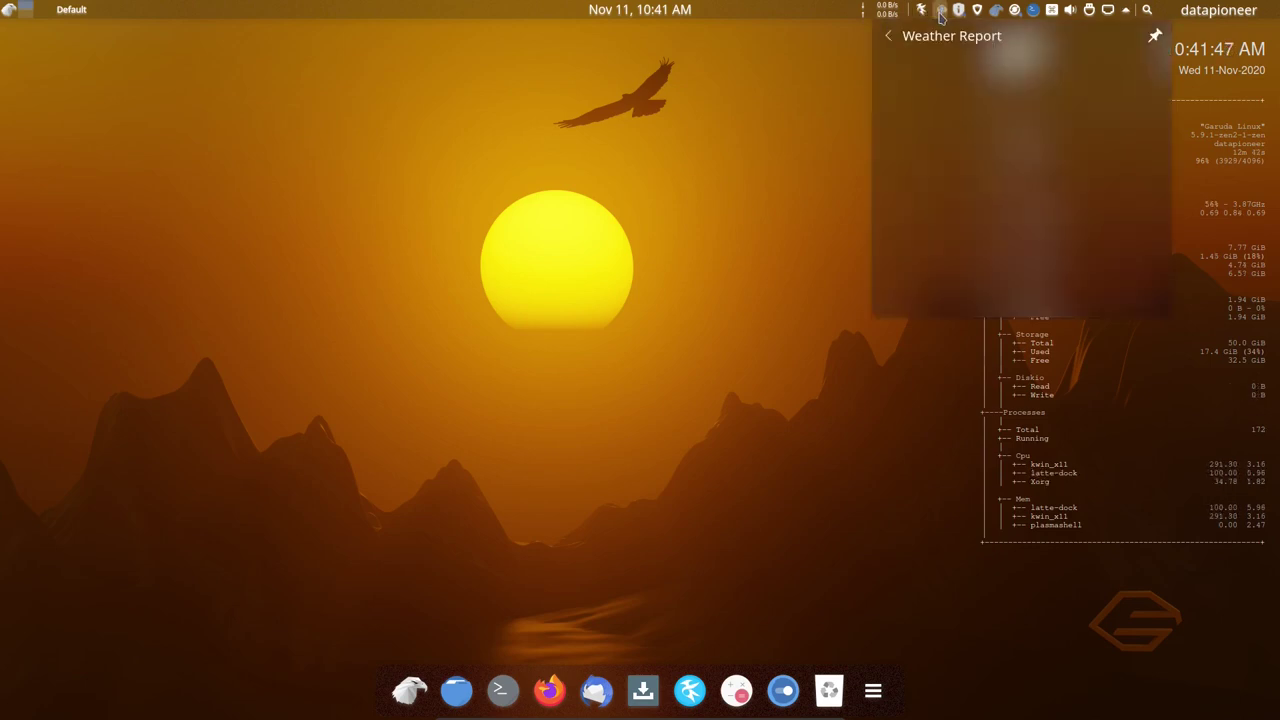
click(888, 36)
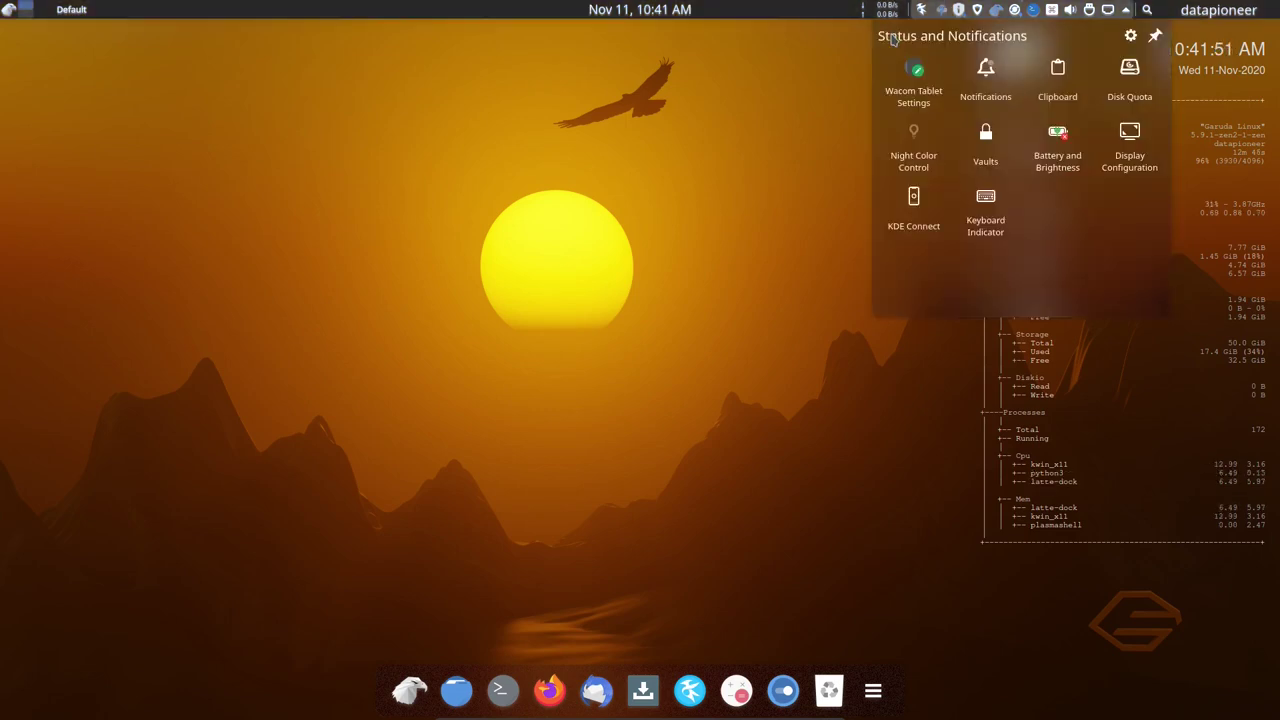
click(940, 10)
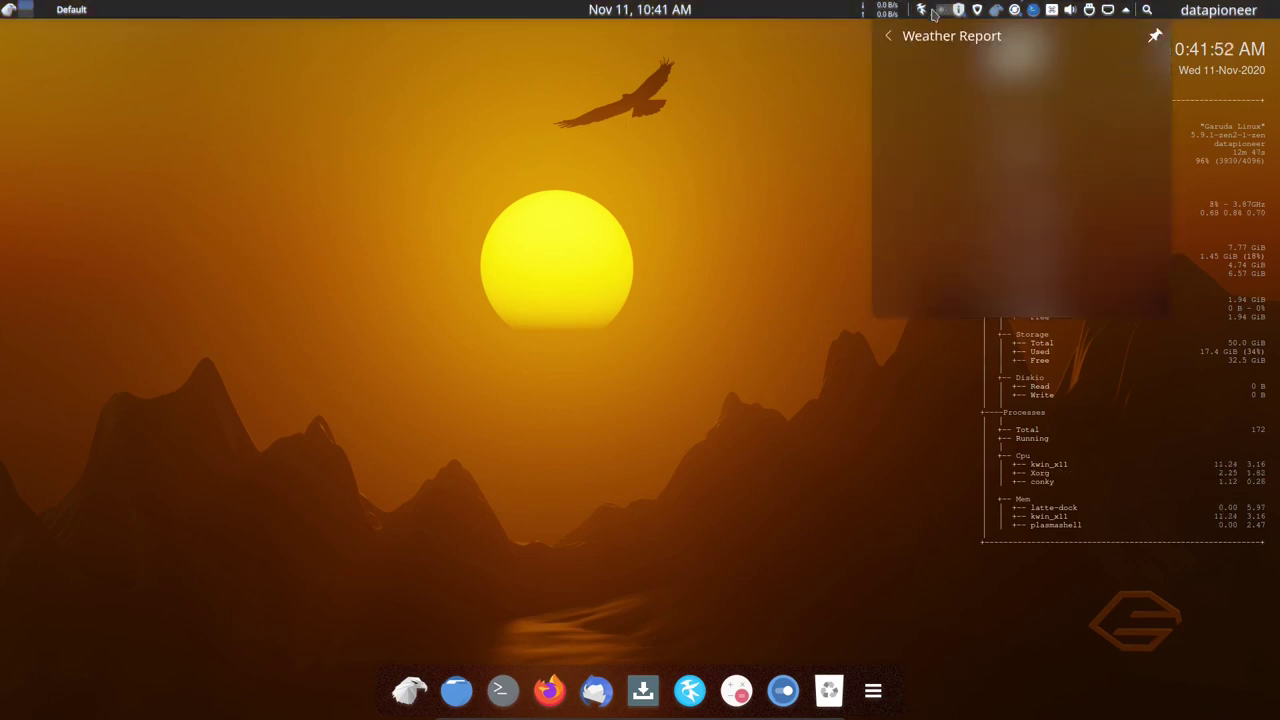
click(715, 84)
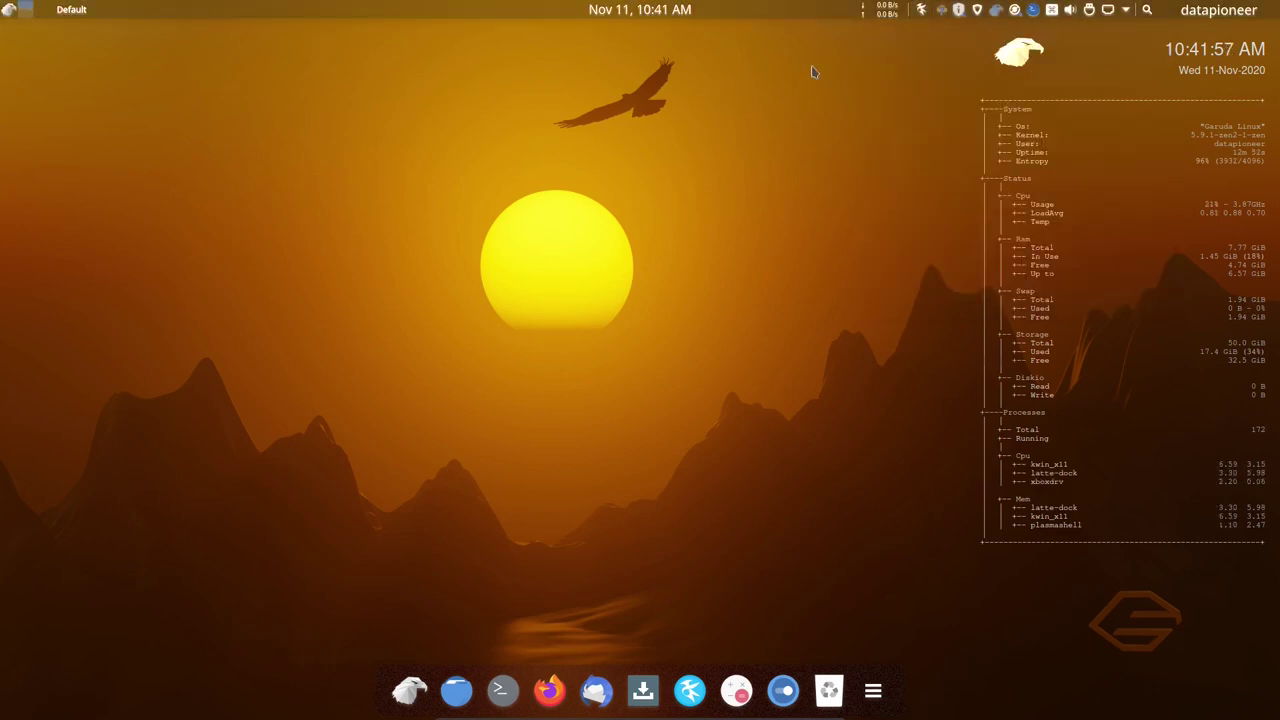
click(941, 12)
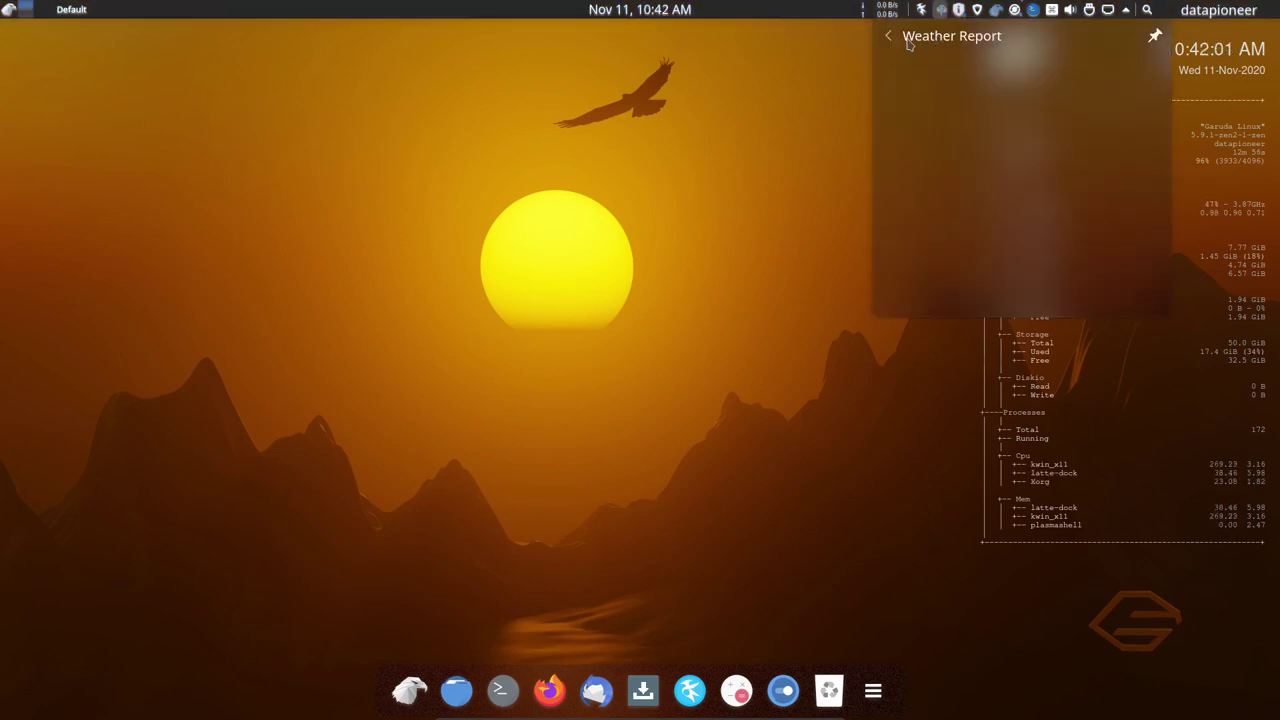
click(891, 36)
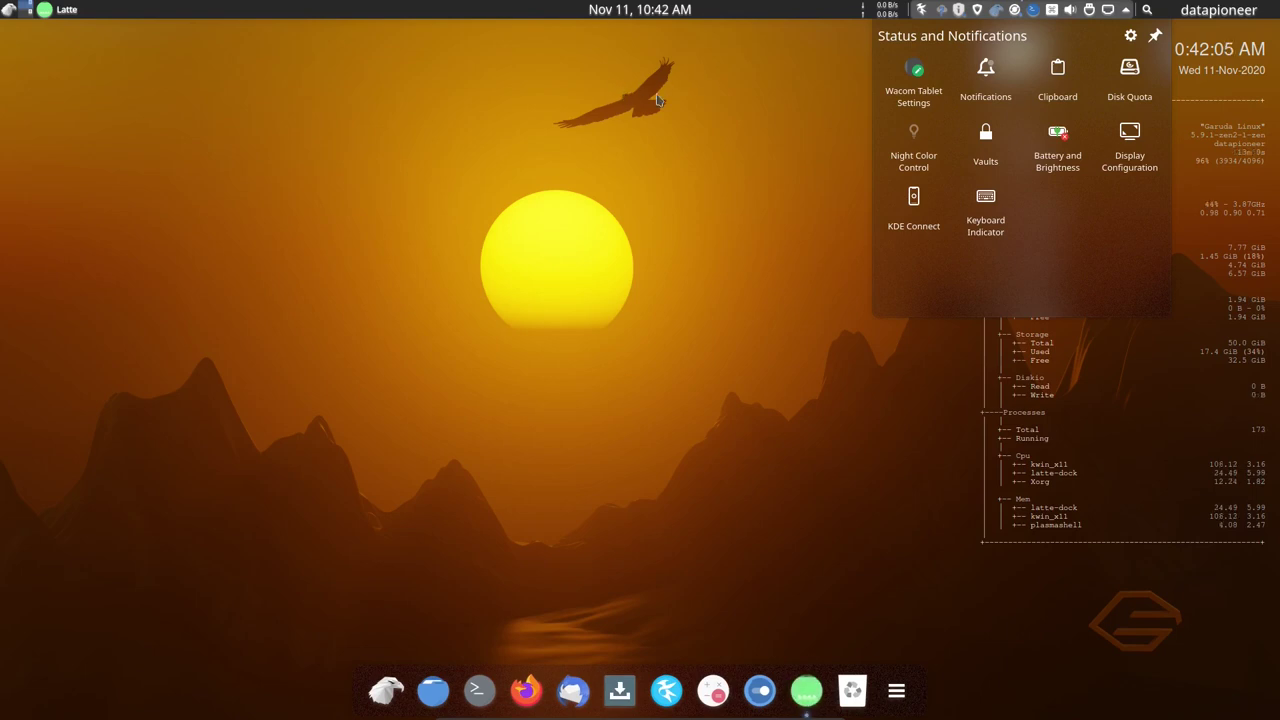
click(752, 104)
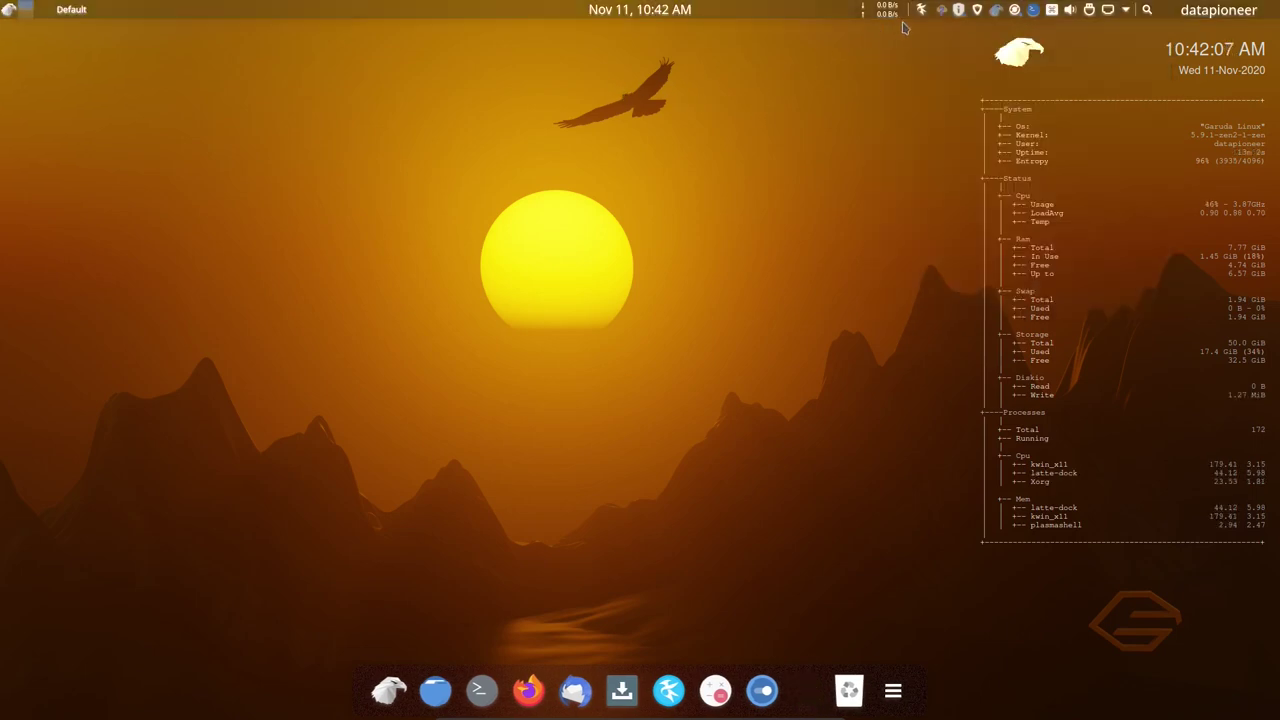
Open the weather widget's Weather Report settings and centre the window on screen.
right_click(941, 11)
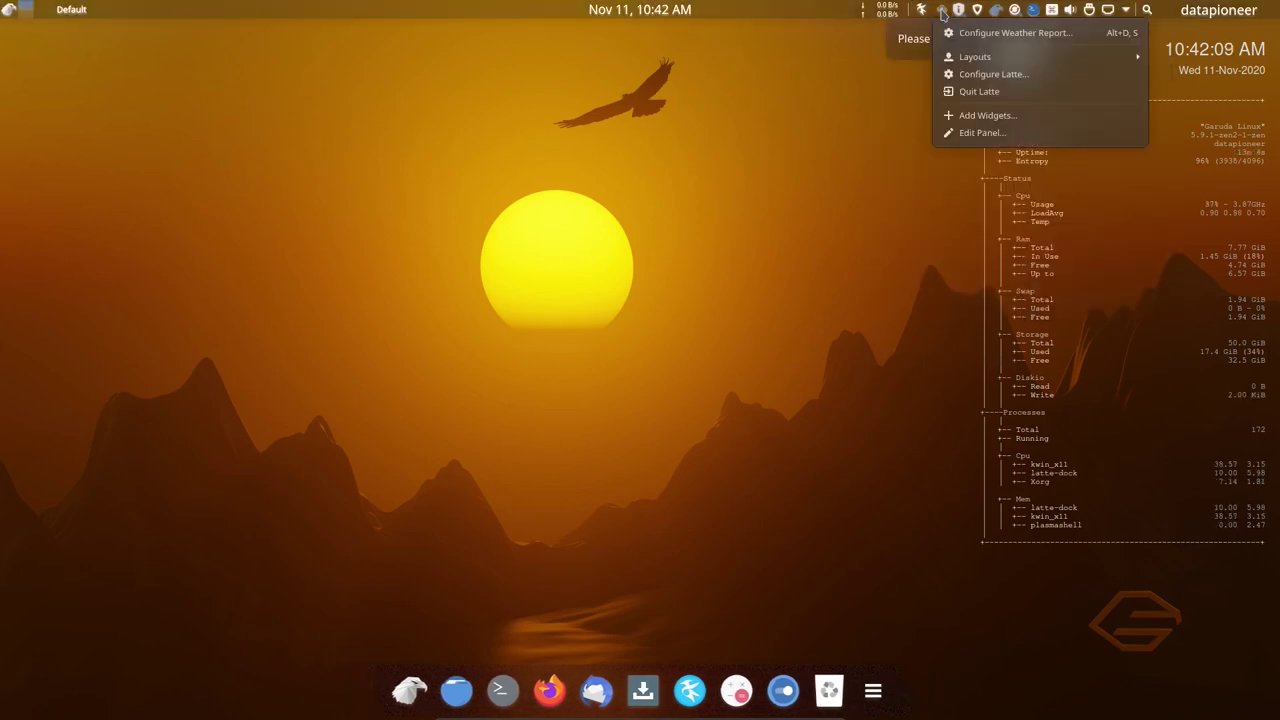
click(950, 32)
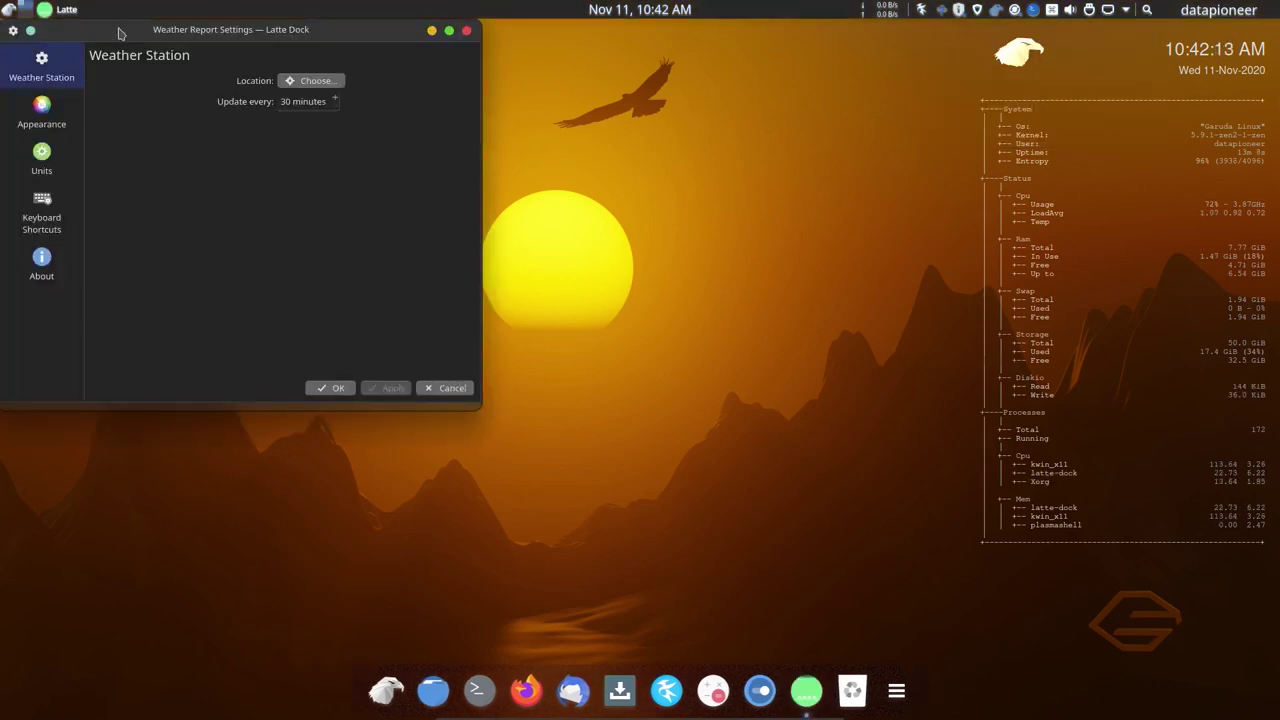
drag(129, 29, 492, 135)
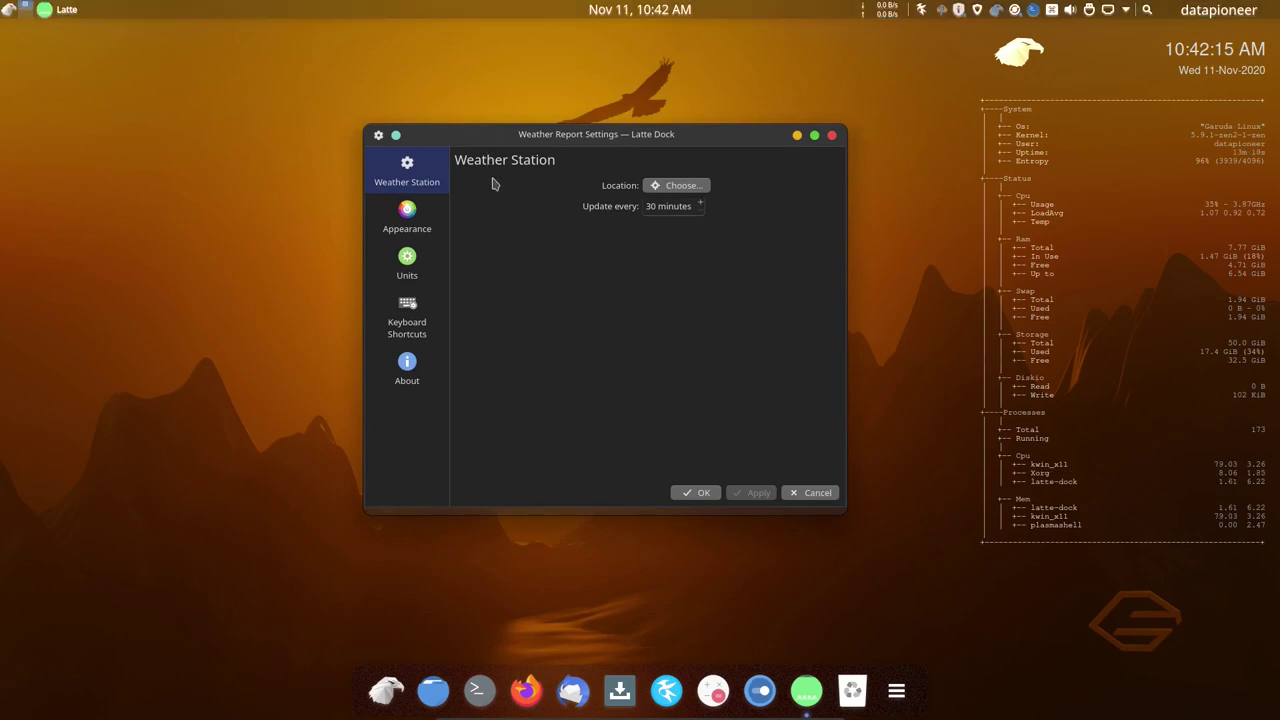
Search NOAA stations for 'Ashevil' and pick Asheville Regional Airport, NC.
click(658, 186)
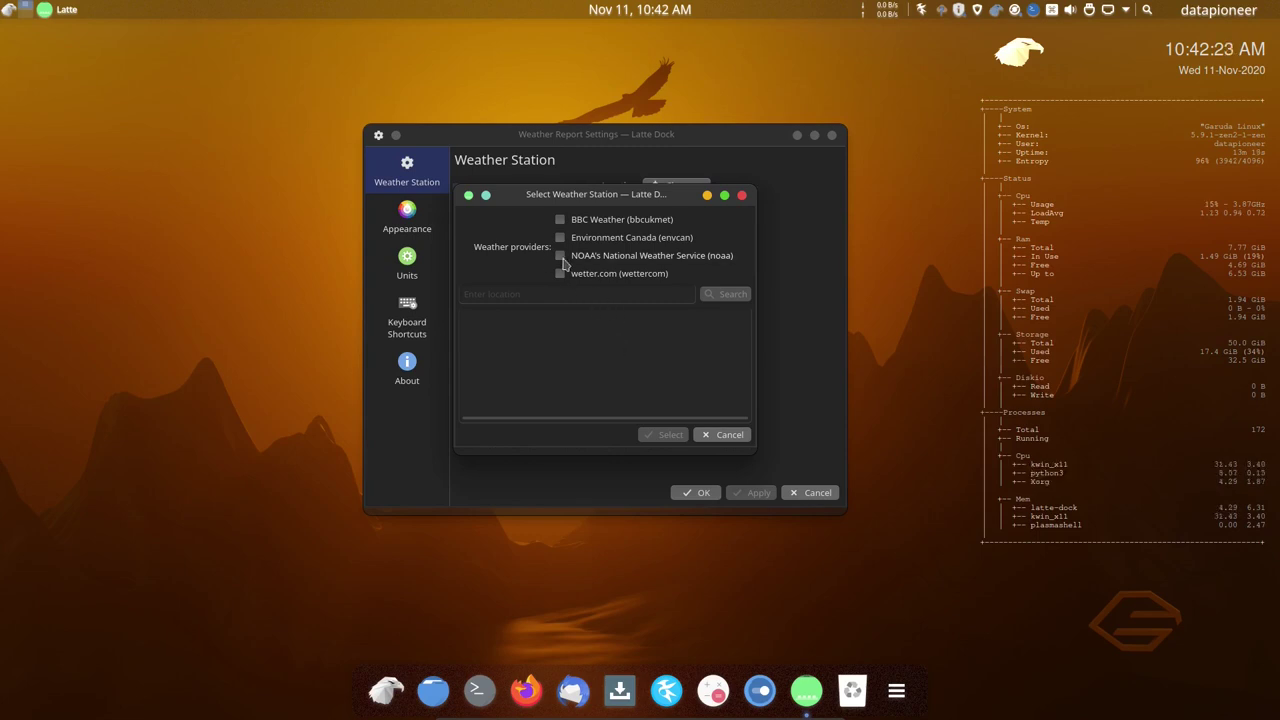
click(560, 255)
click(564, 294)
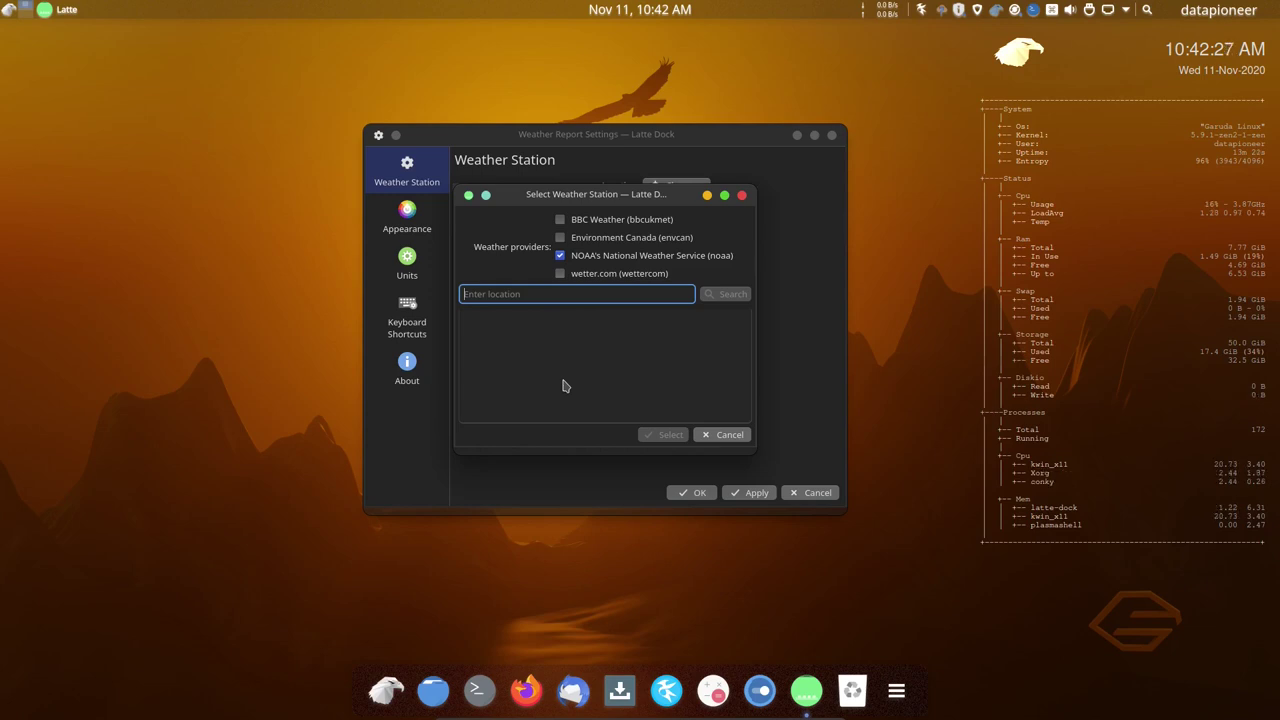
text(Asheville)
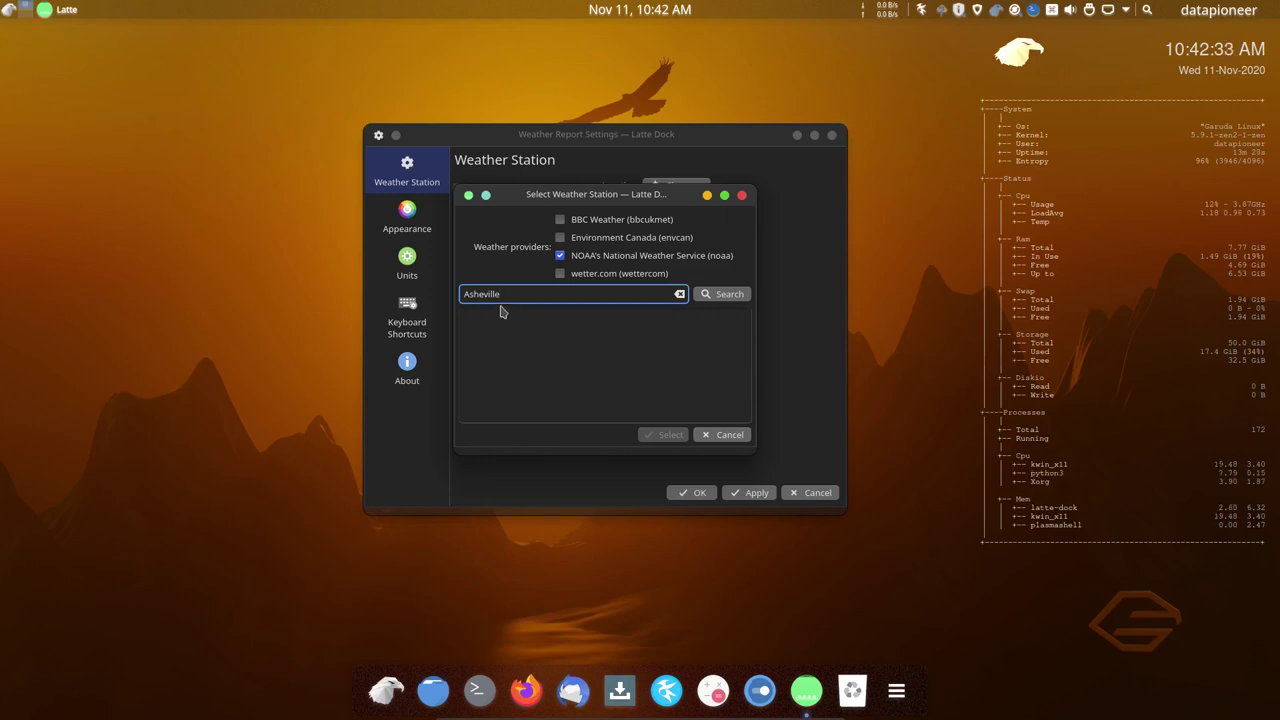
click(727, 302)
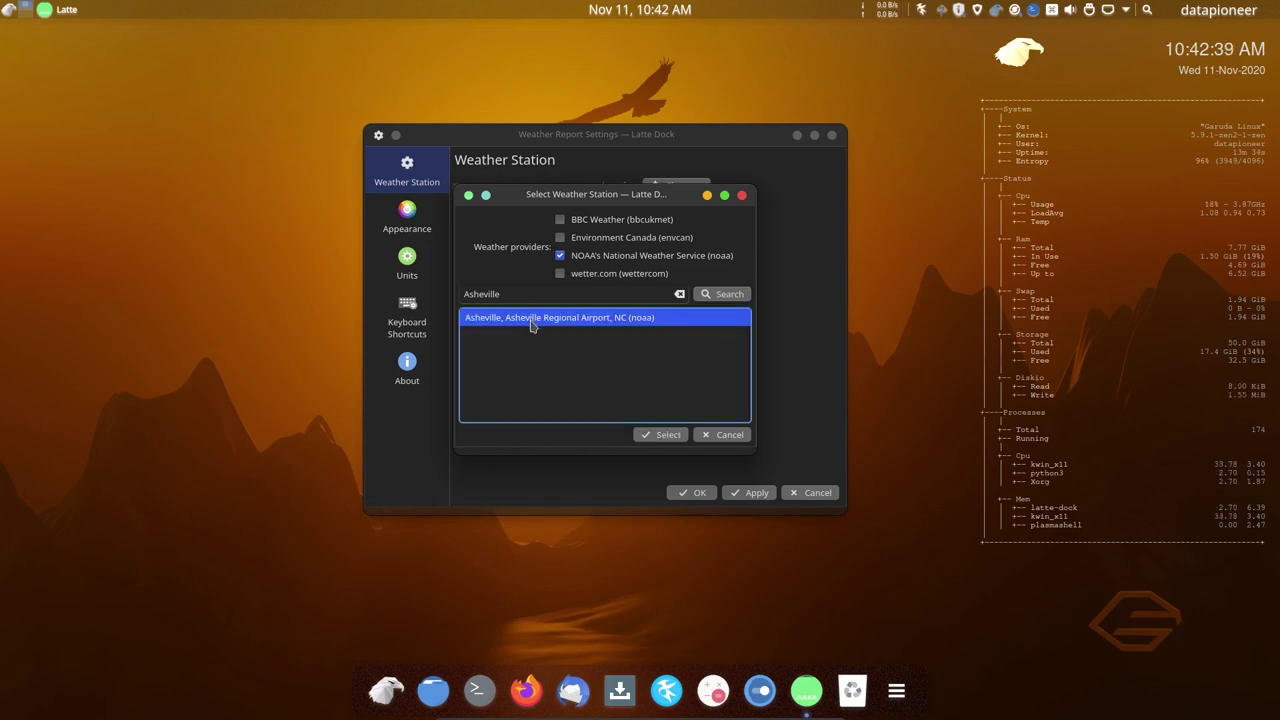
click(668, 438)
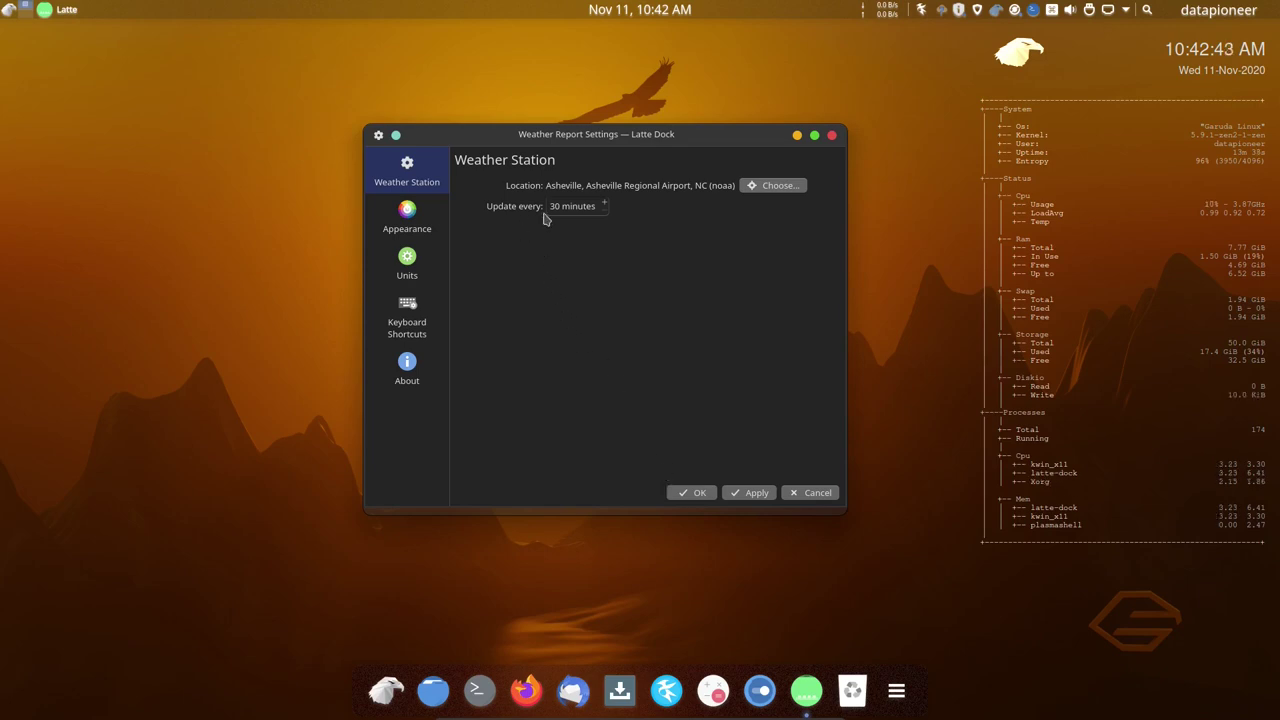
Apply and close the weather settings, then view and dismiss the Asheville forecast.
click(756, 495)
click(705, 493)
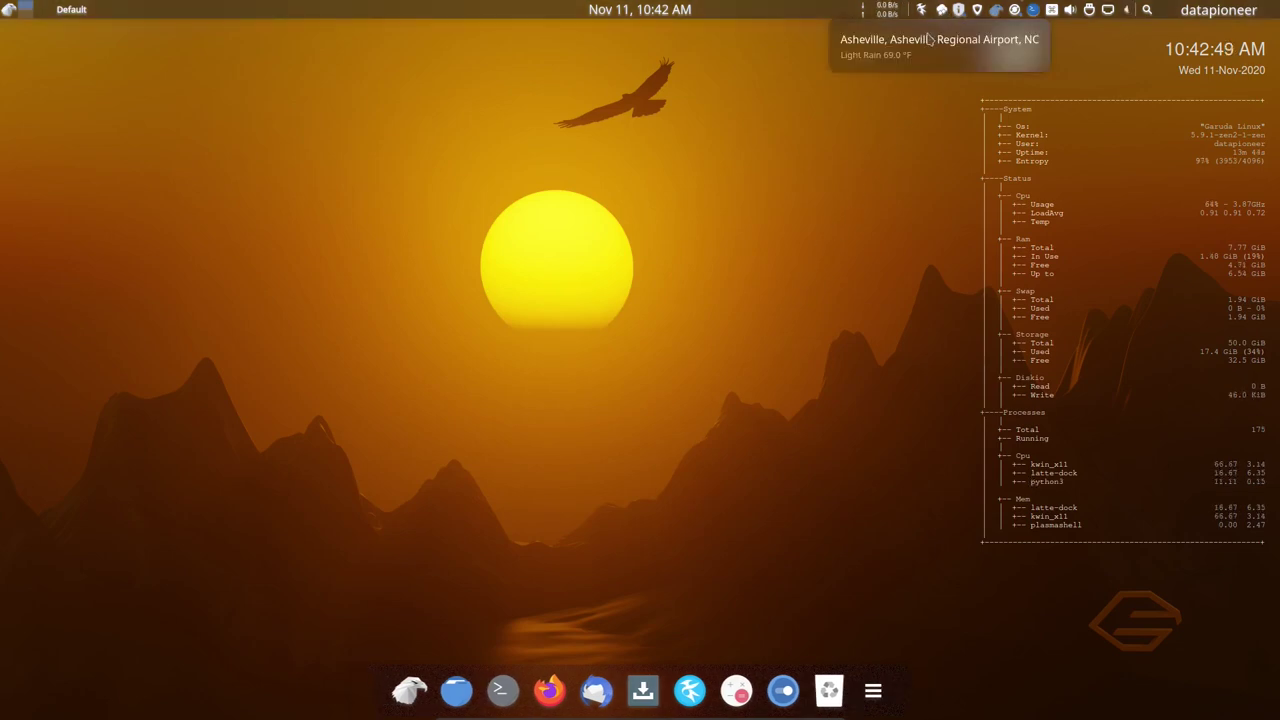
click(942, 10)
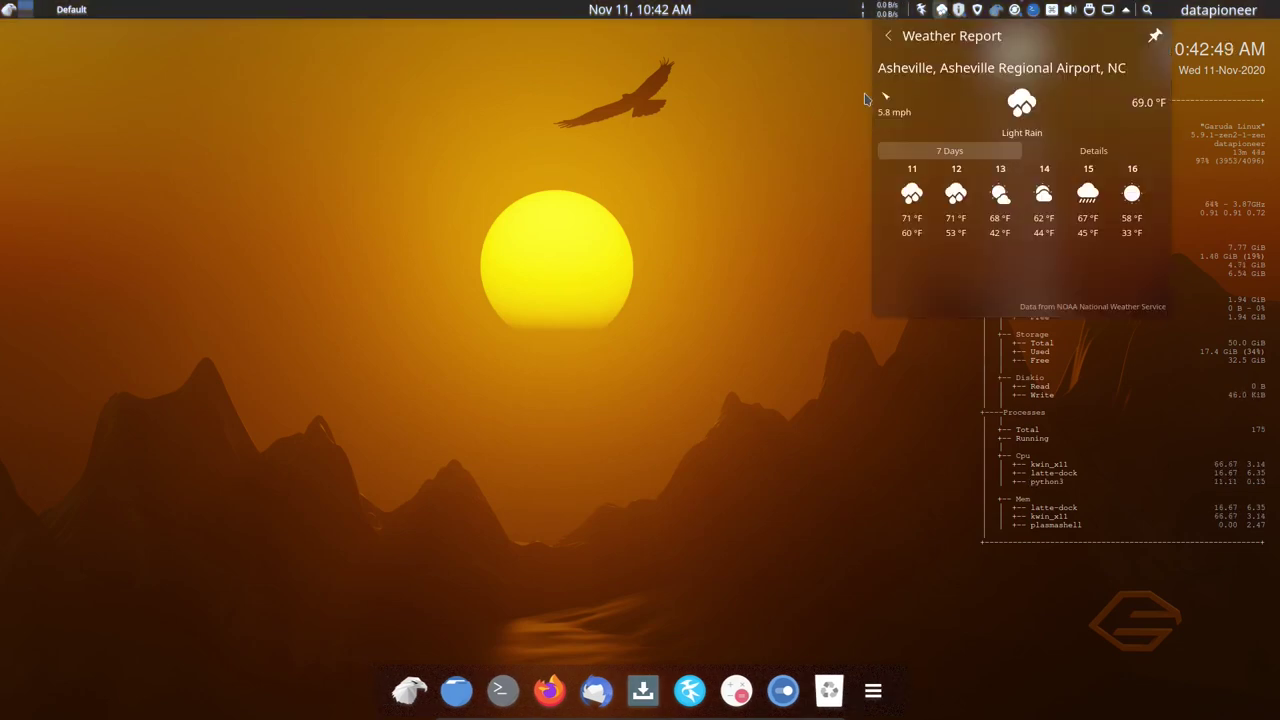
click(766, 190)
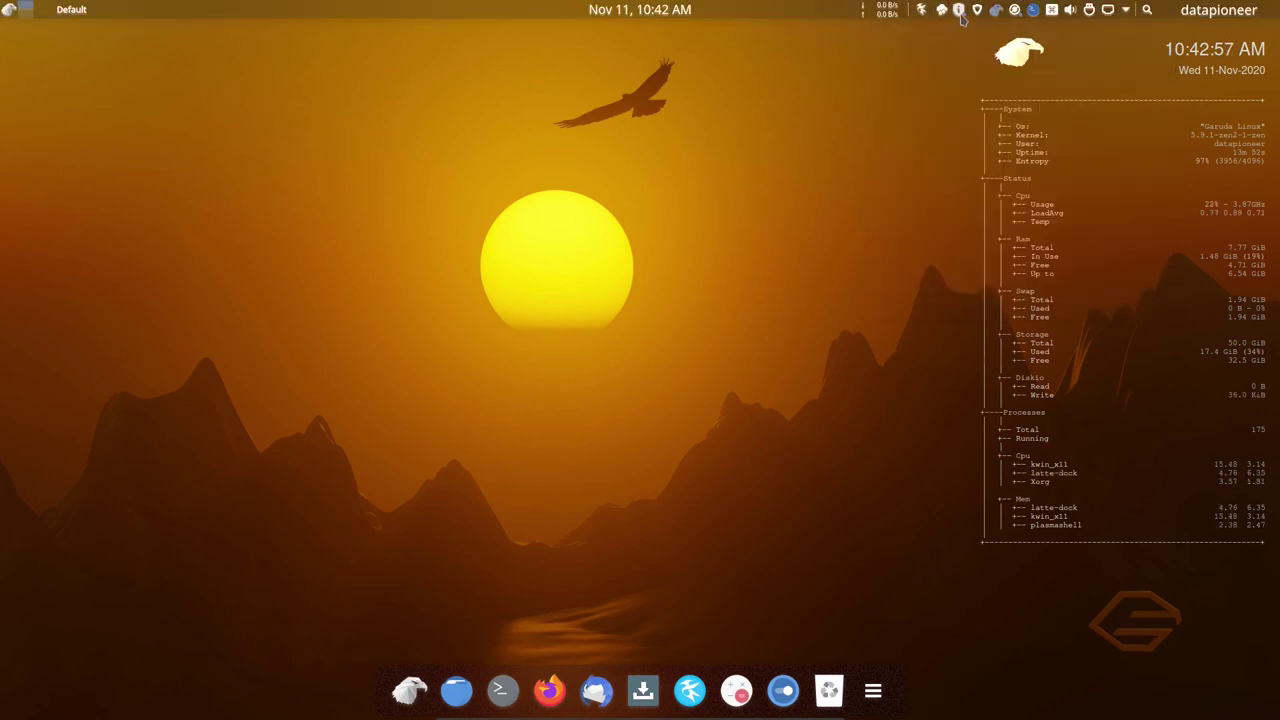
mouse_move(958, 15)
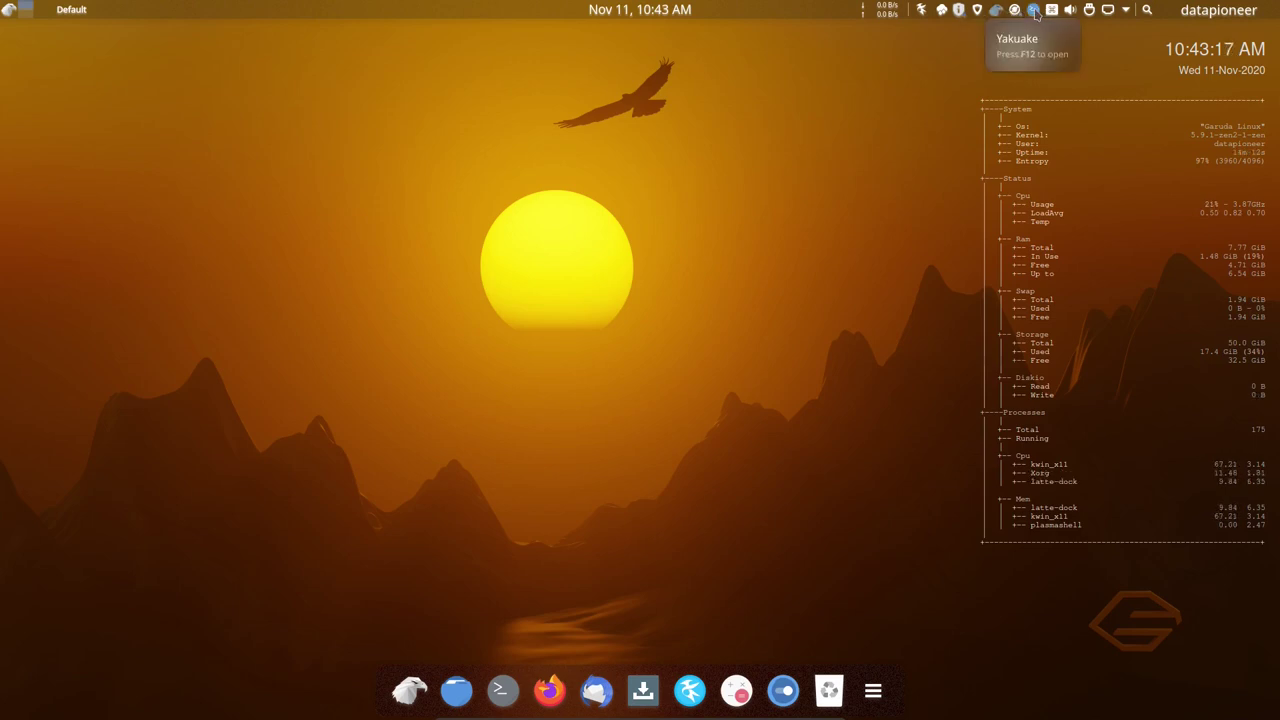
click(1035, 12)
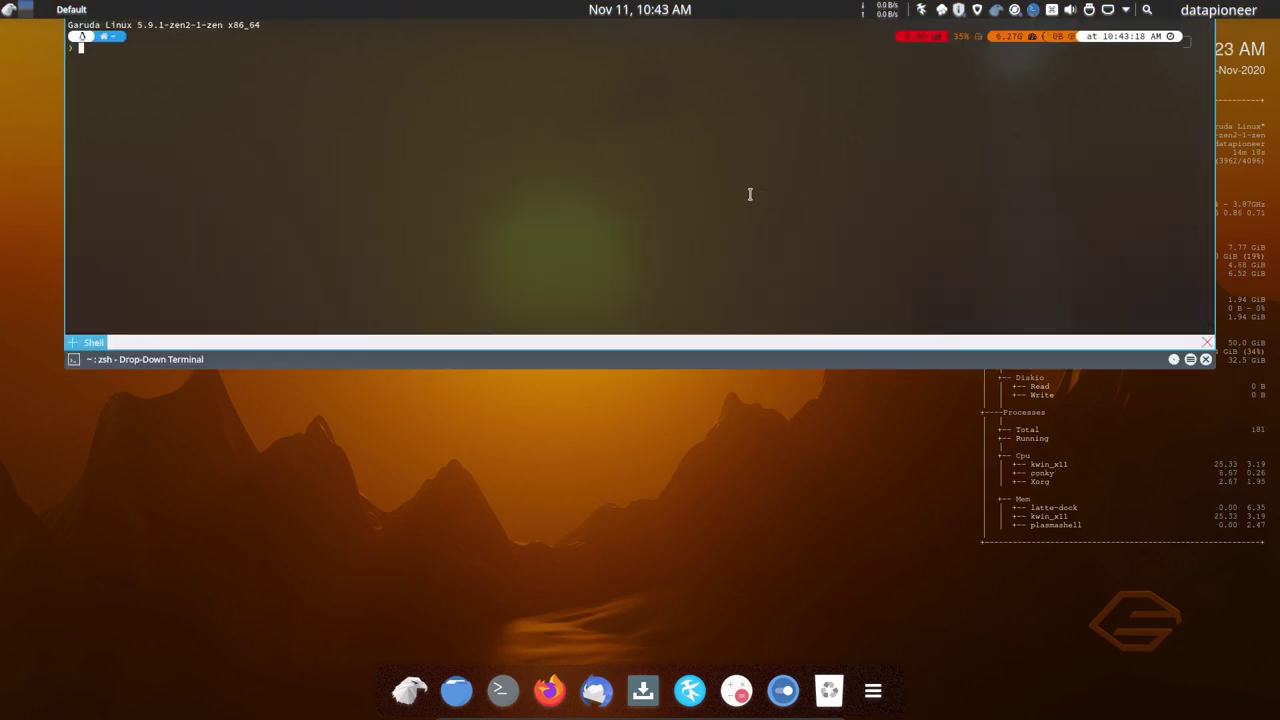
text(exit)
key(Return)
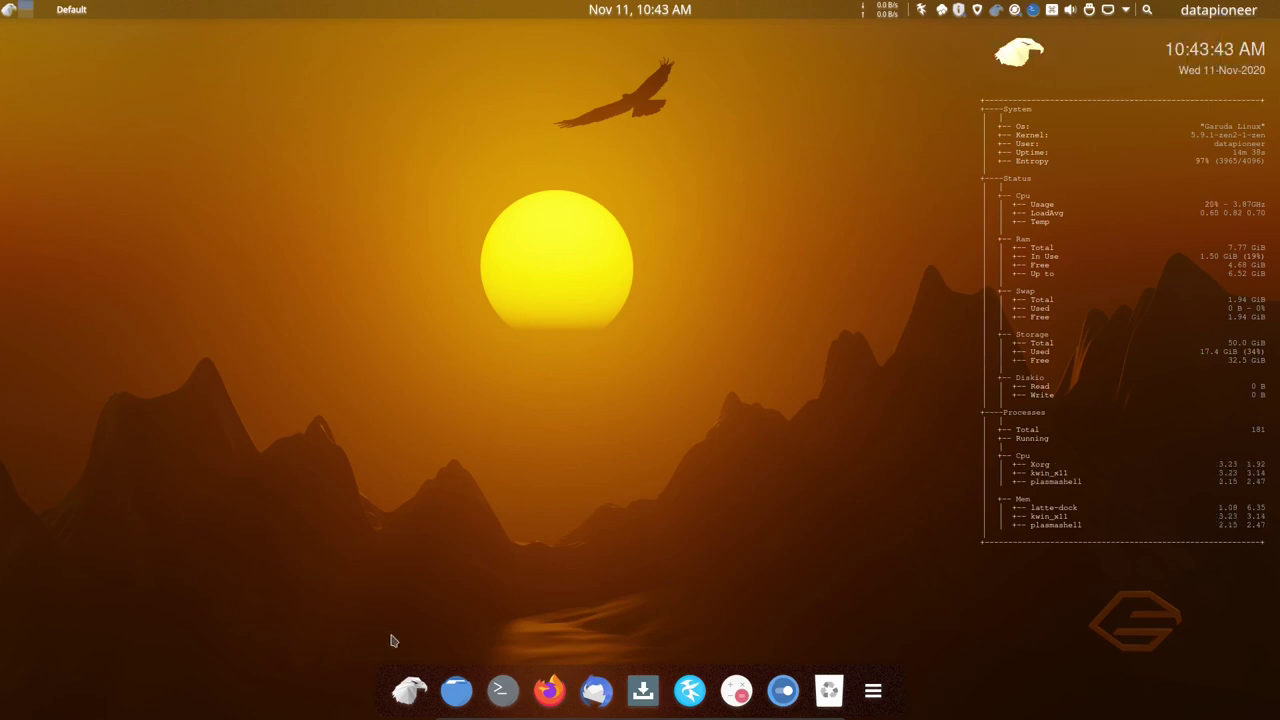
click(406, 690)
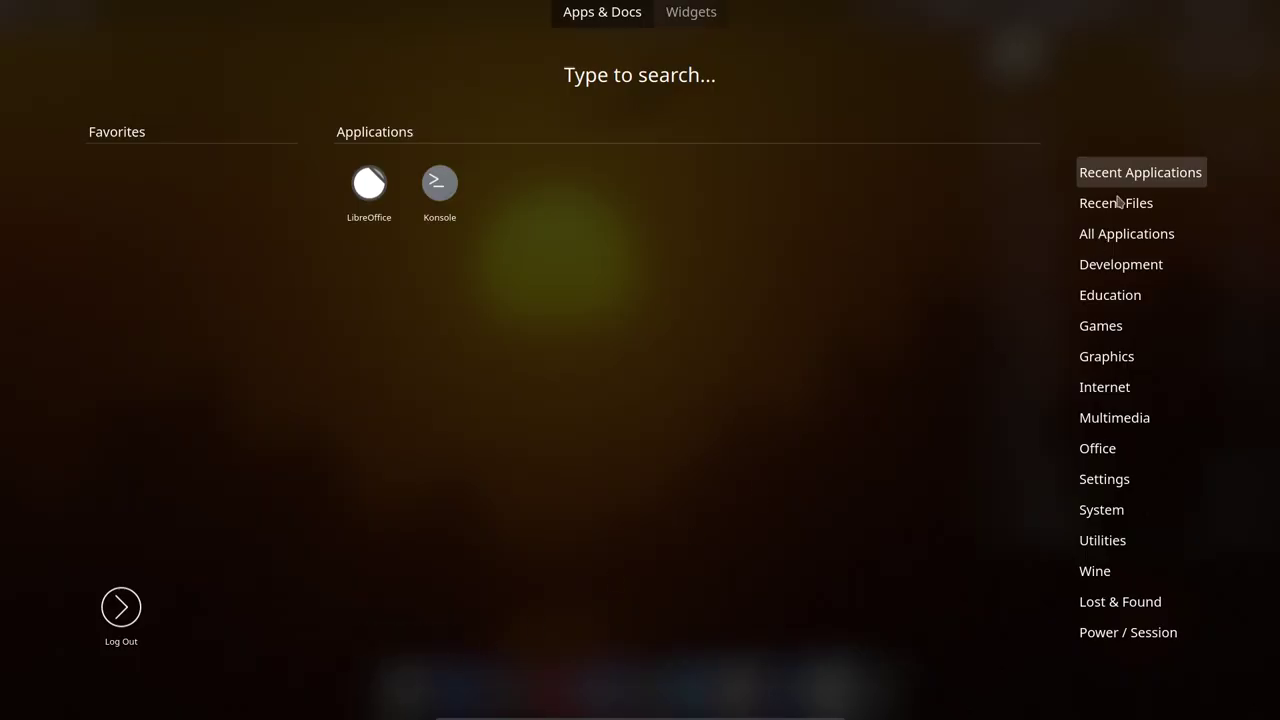
scroll(1120, 347, down, 3)
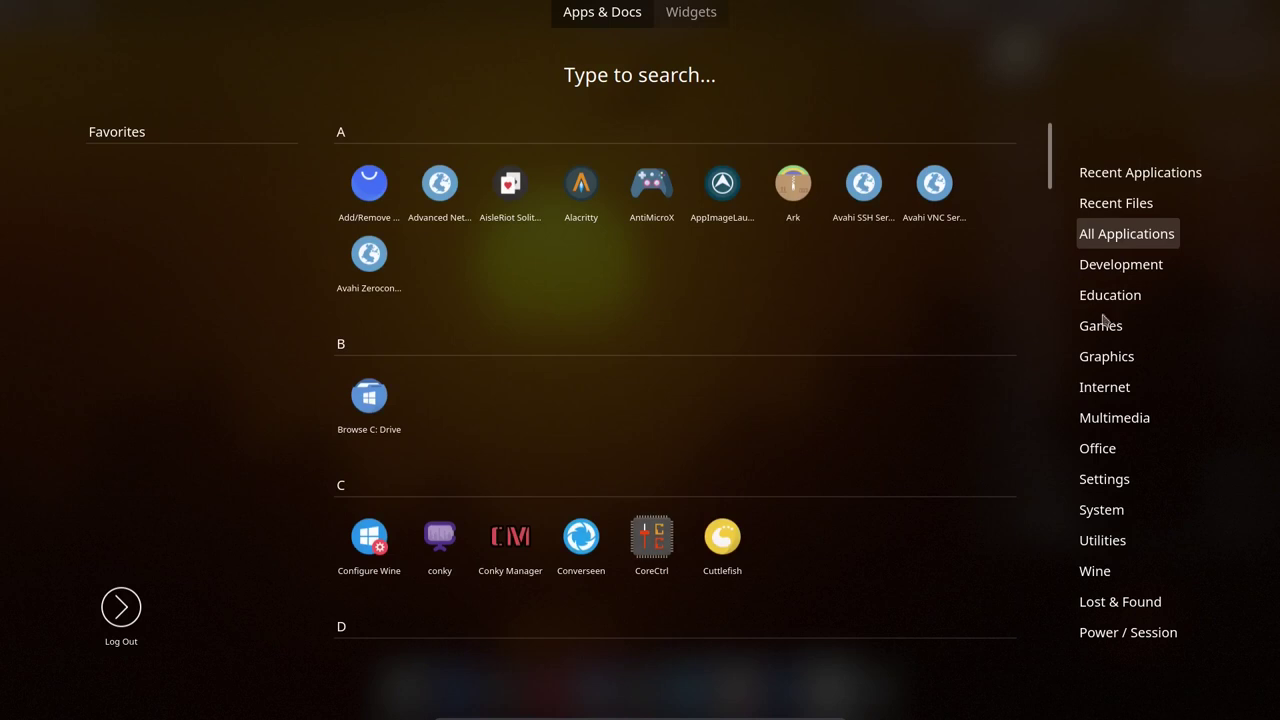
mouse_move(1097, 521)
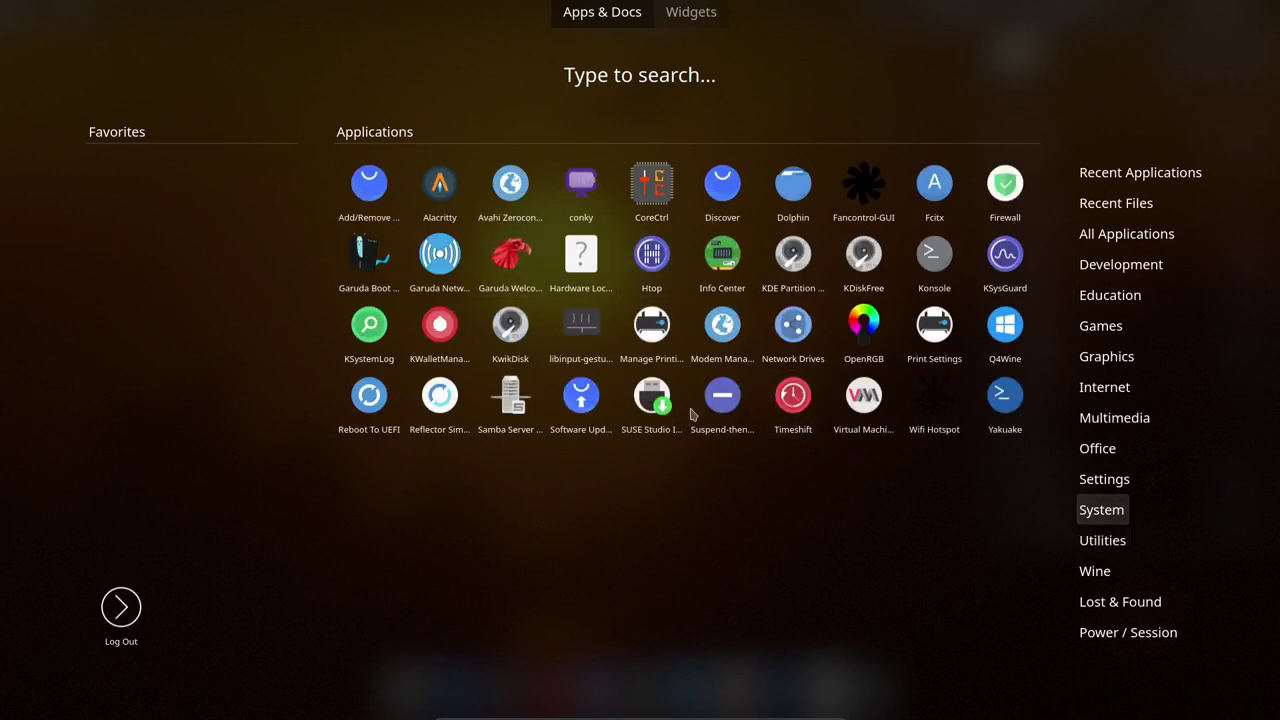
click(852, 641)
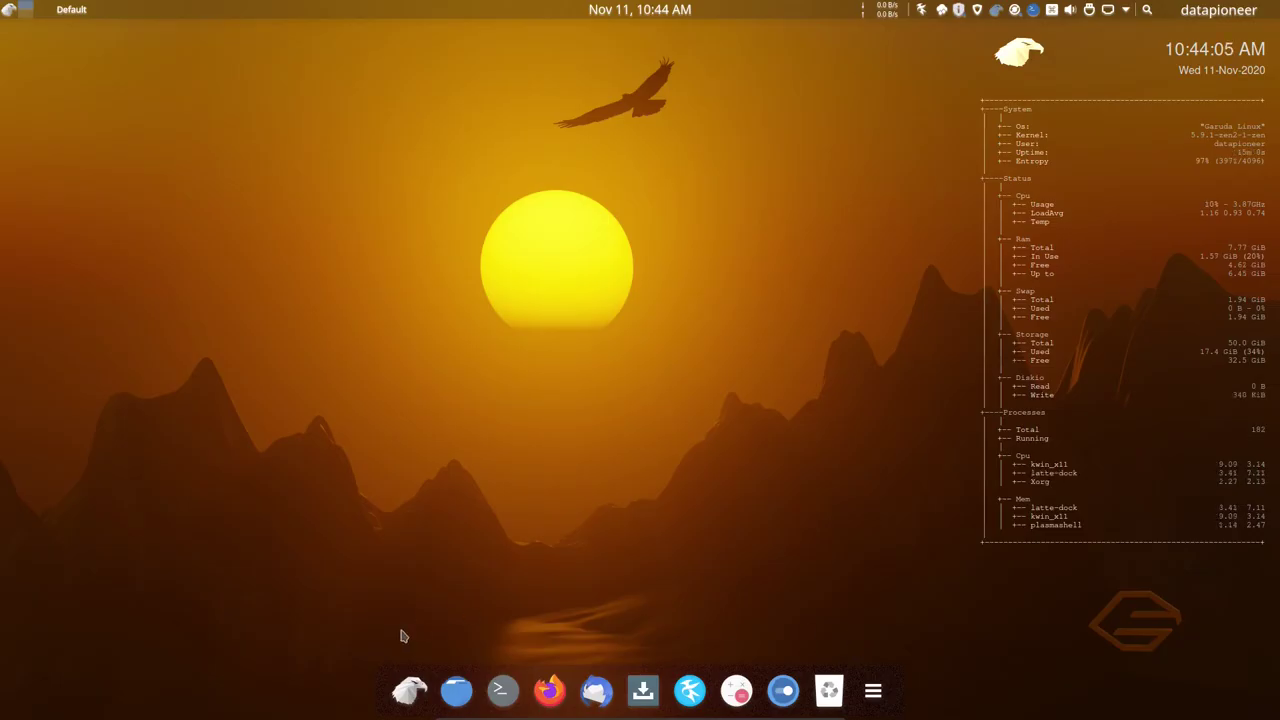
Launch Dolphin, centre its window, and go to the Network place under Remote.
click(458, 690)
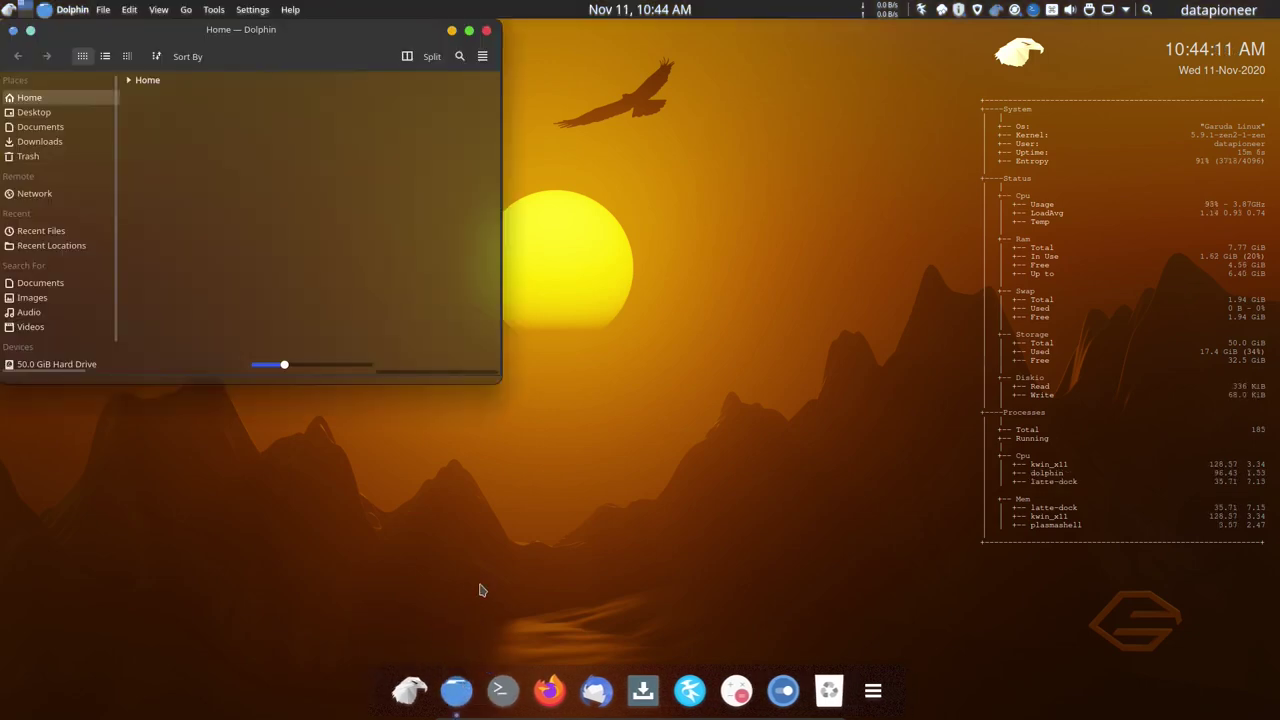
drag(215, 46, 535, 188)
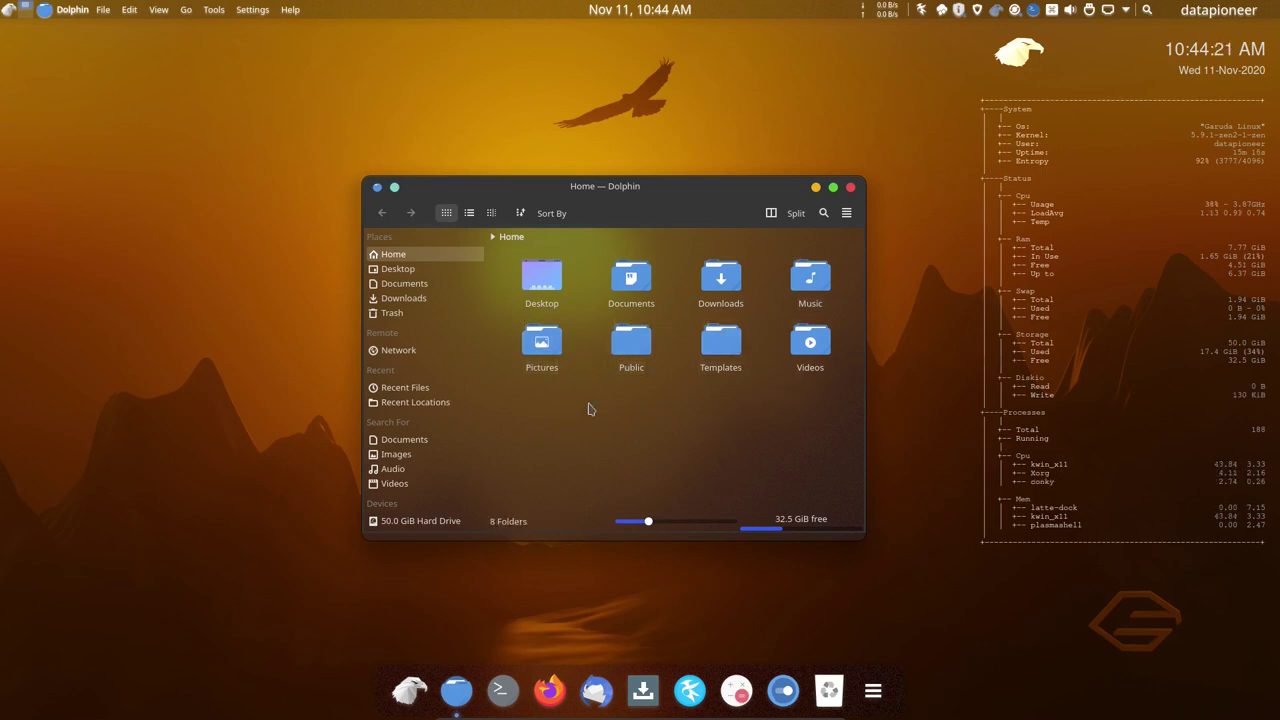
click(401, 352)
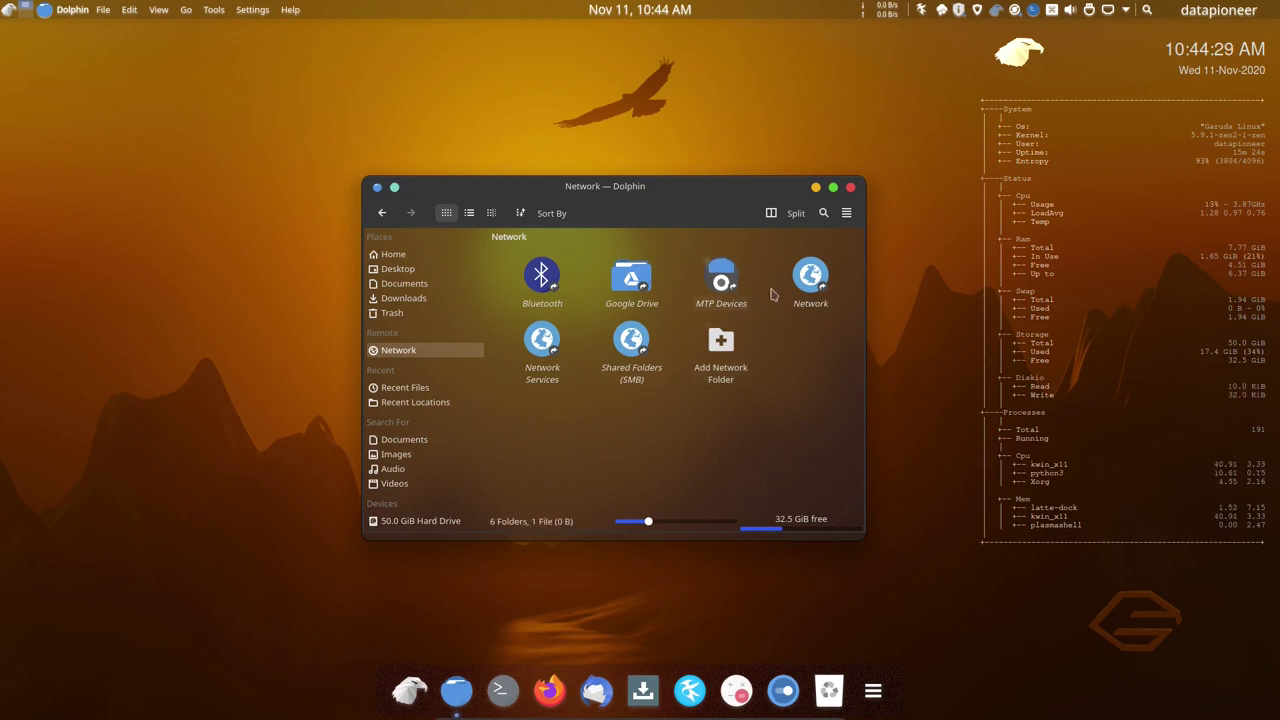
From Shared Folders (SMB), try the address smb://network/, which fails to connect.
click(808, 280)
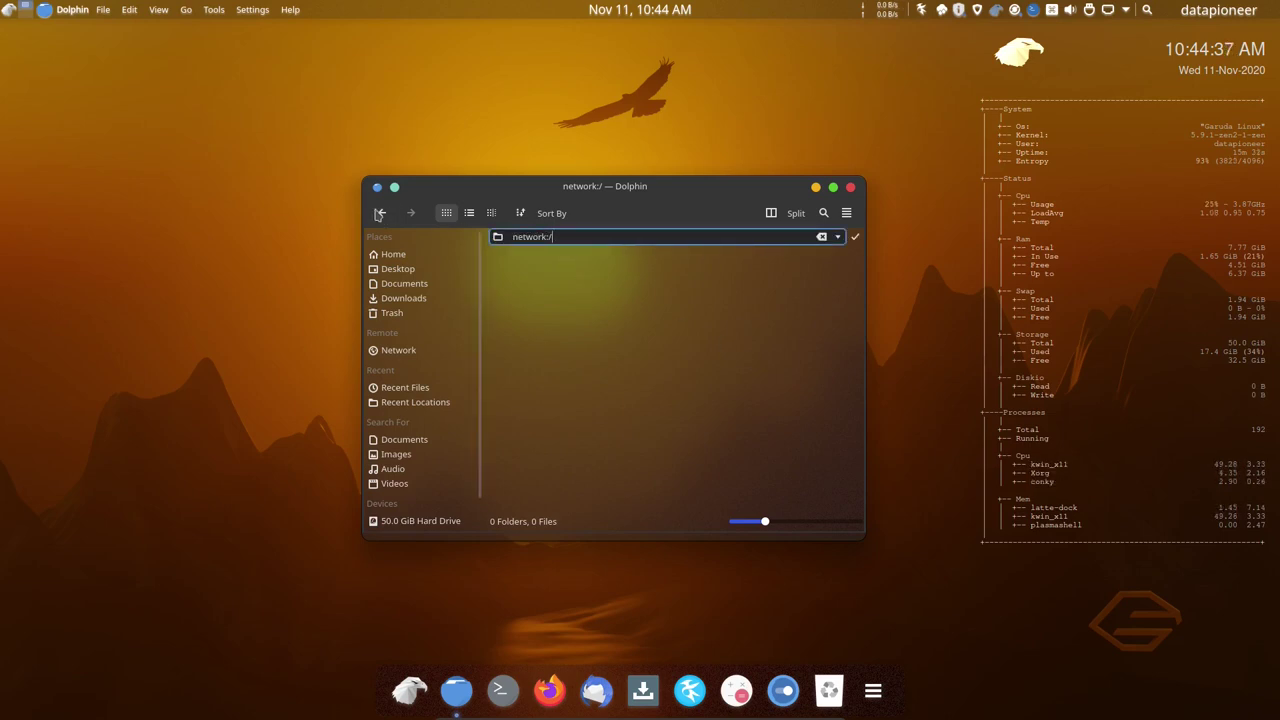
key(Return)
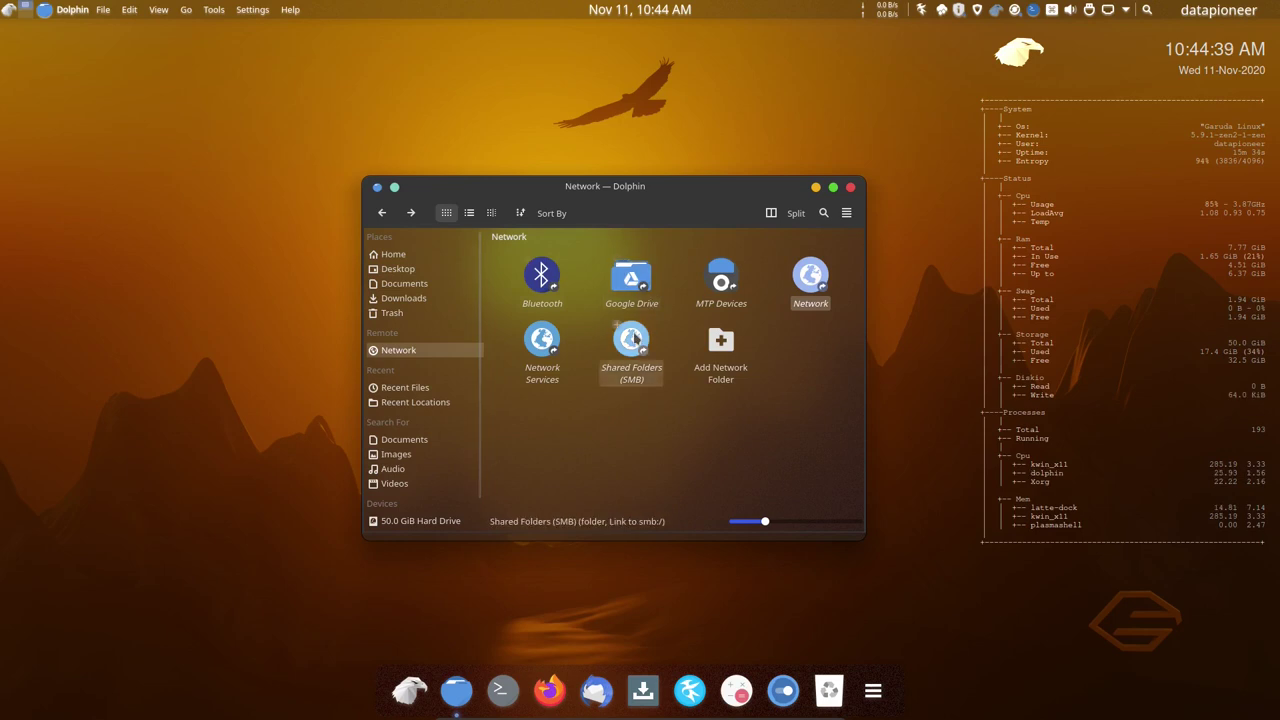
click(631, 355)
click(542, 240)
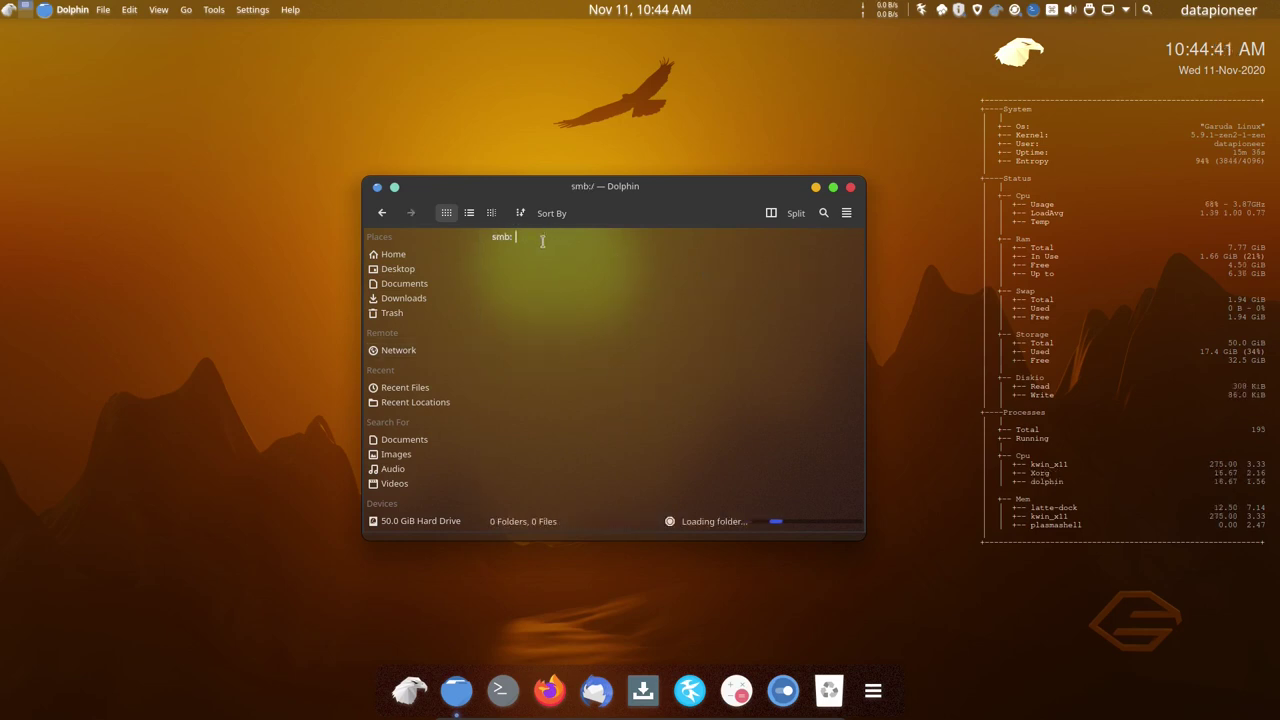
text(//)
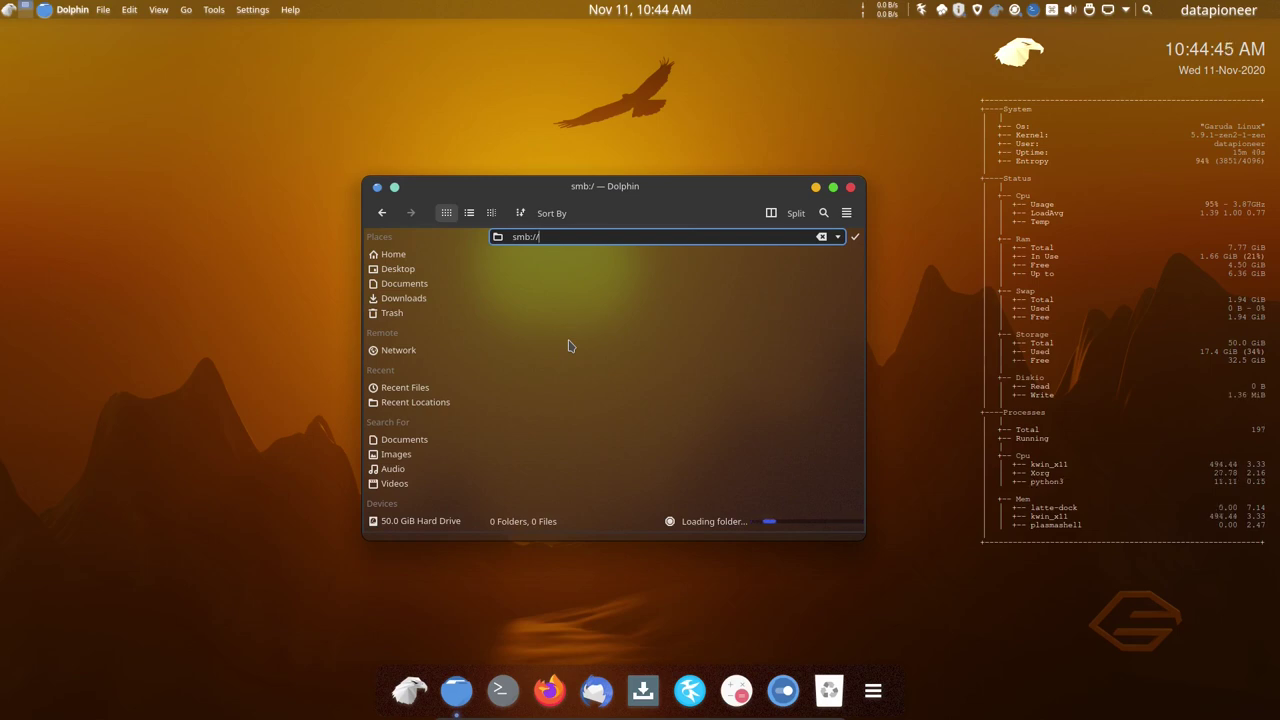
text(network)
key(Return)
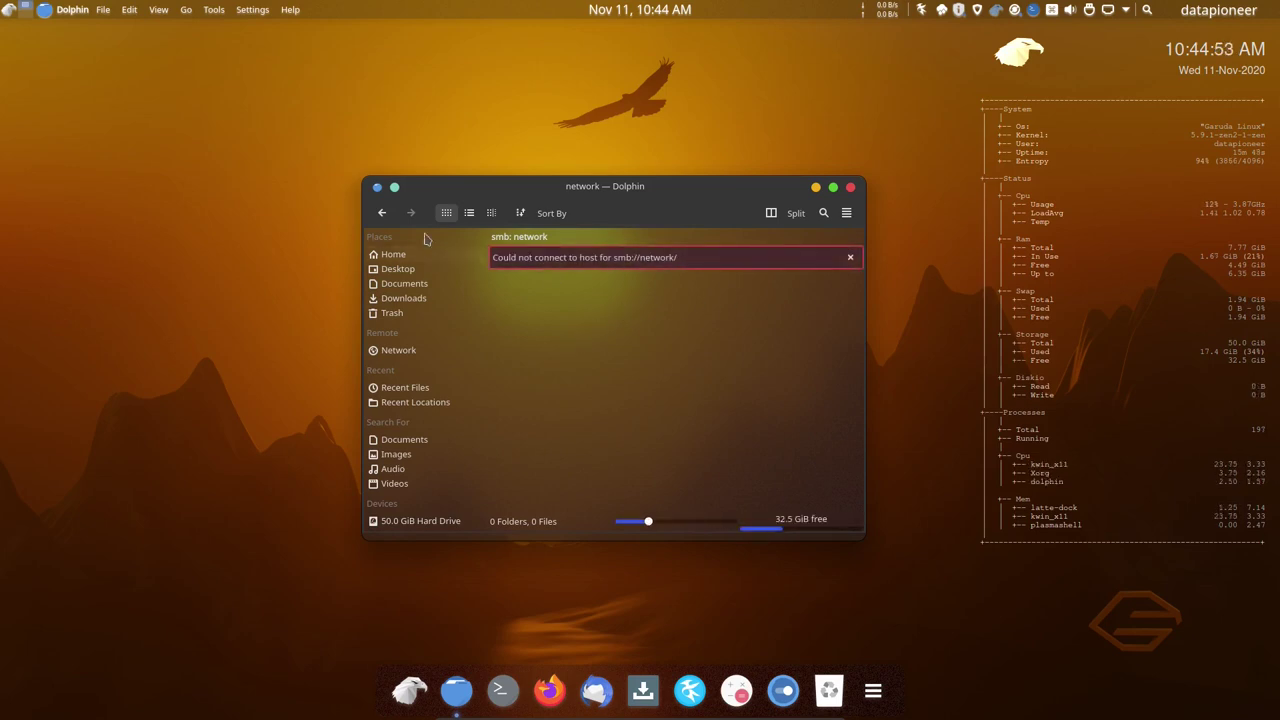
Try smb://raspberrypi, which also fails to connect, then go back and close Dolphin.
click(381, 213)
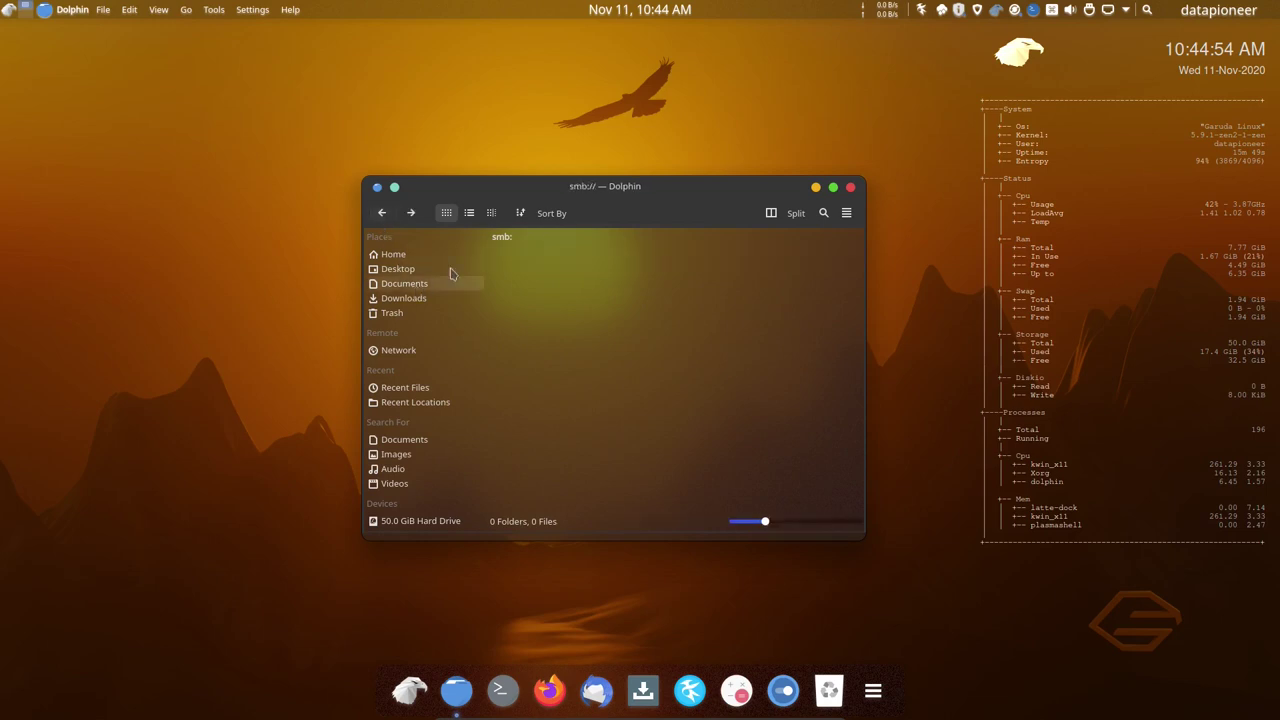
click(541, 236)
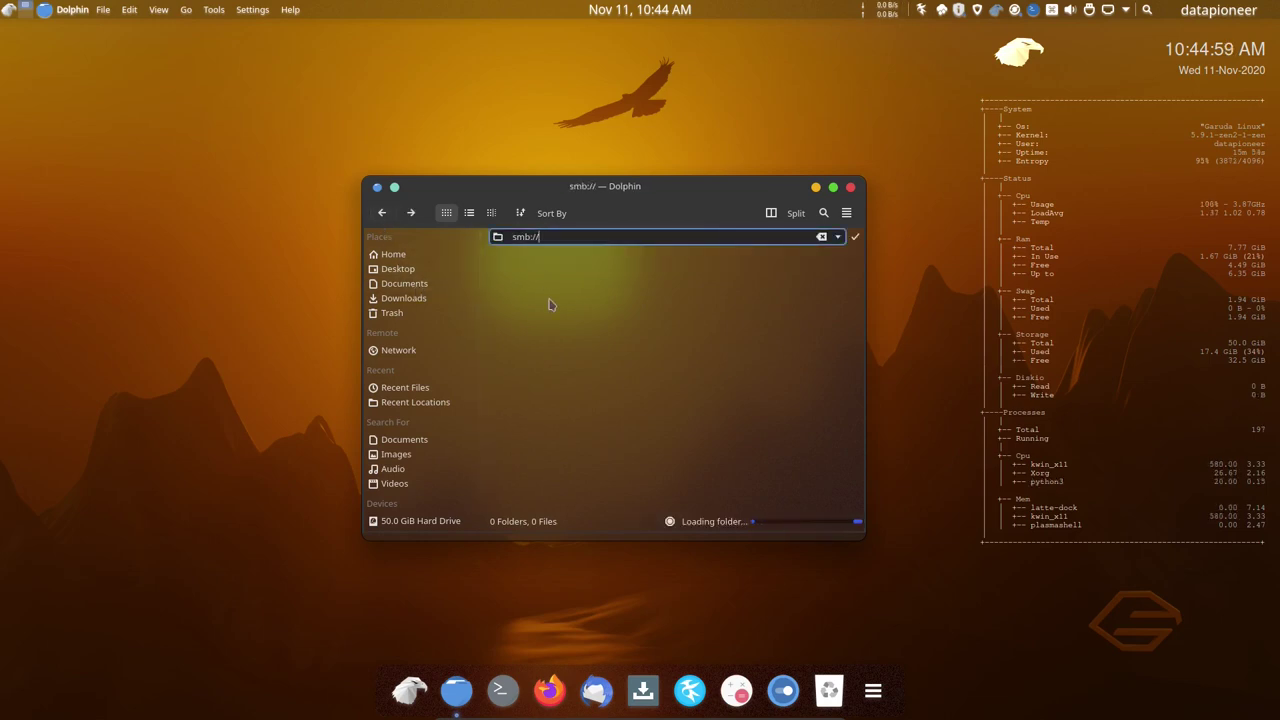
text(raspberrypi)
key(Return)
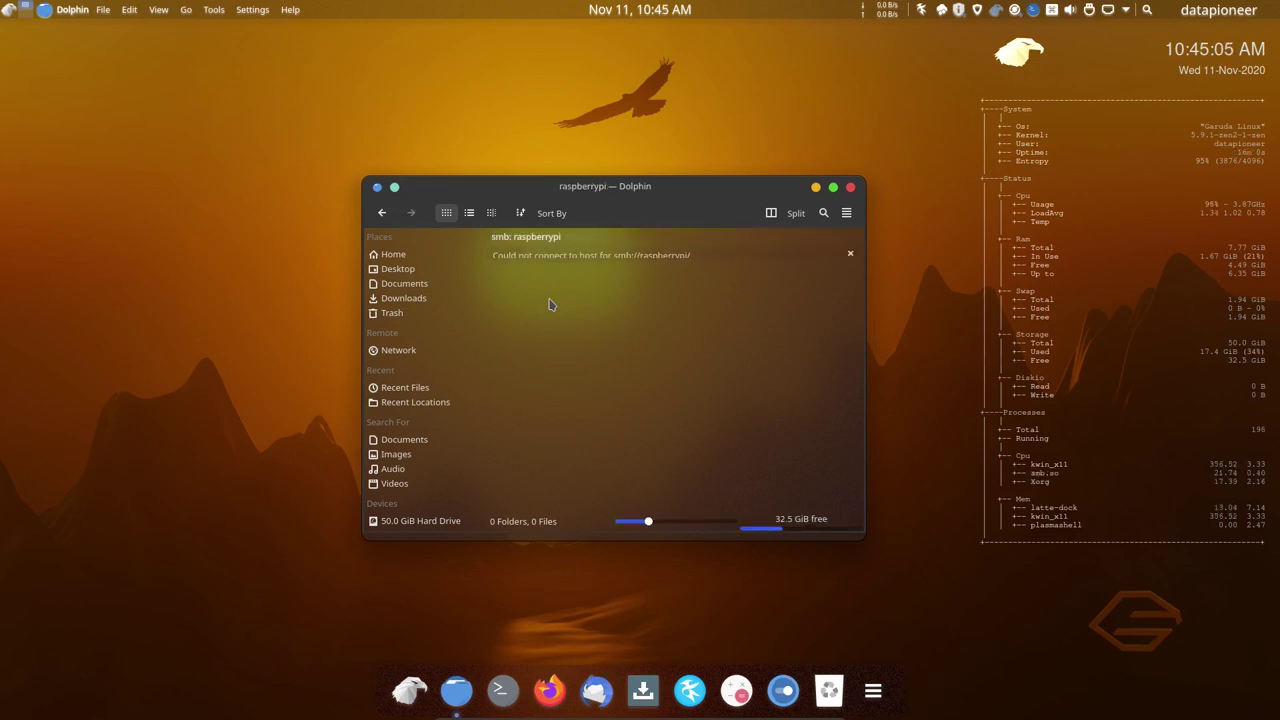
click(381, 212)
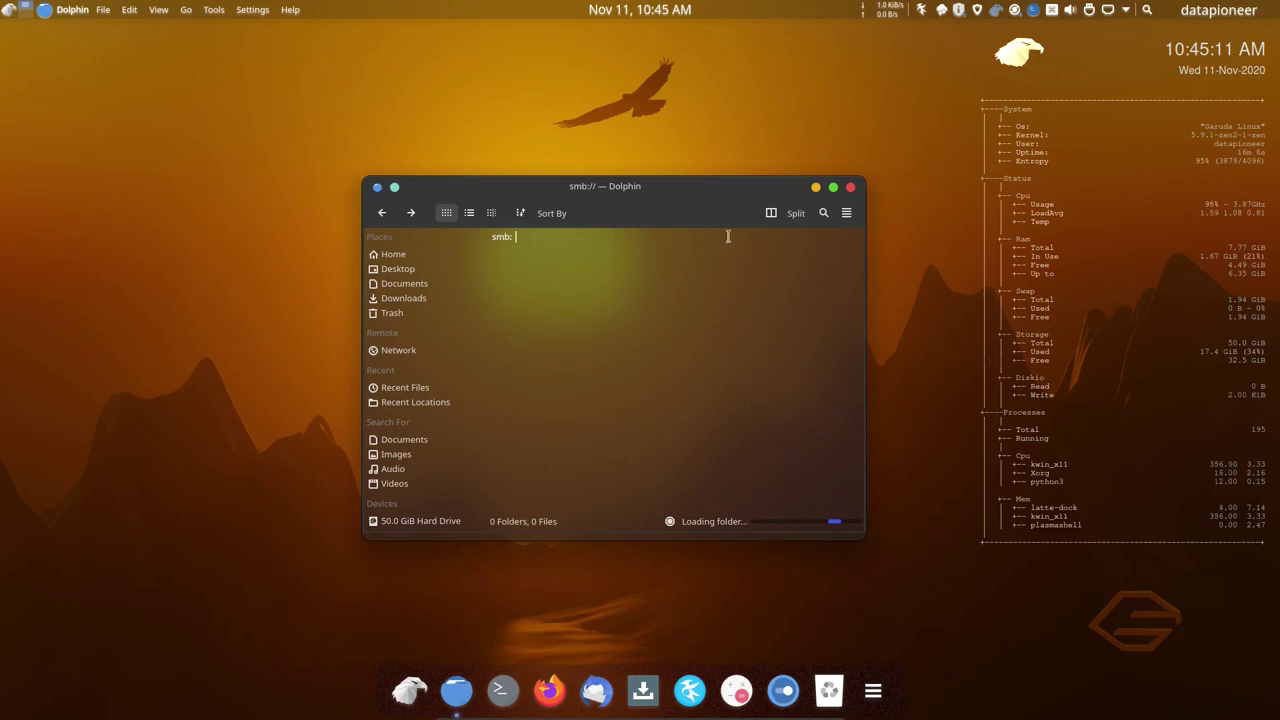
click(850, 188)
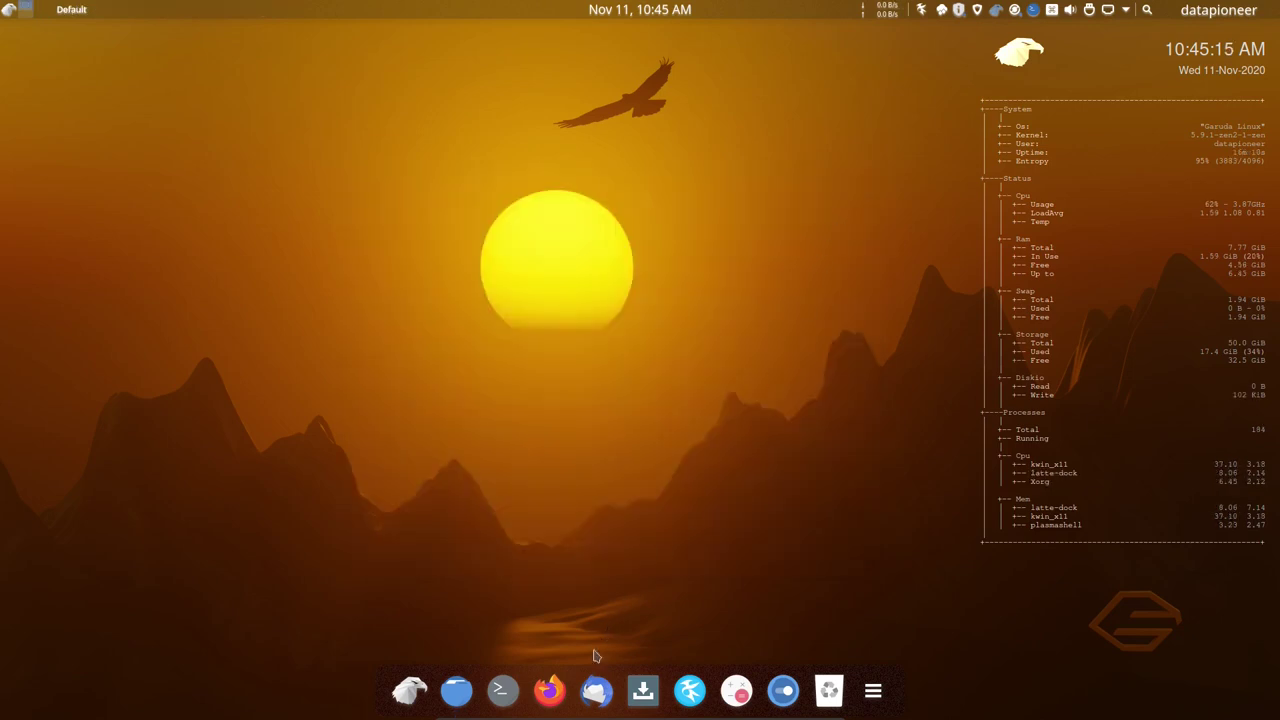
Launch Firefox, close the Bitwarden sidebar, dismiss the encrypted-DNS notice and open Help.
click(559, 703)
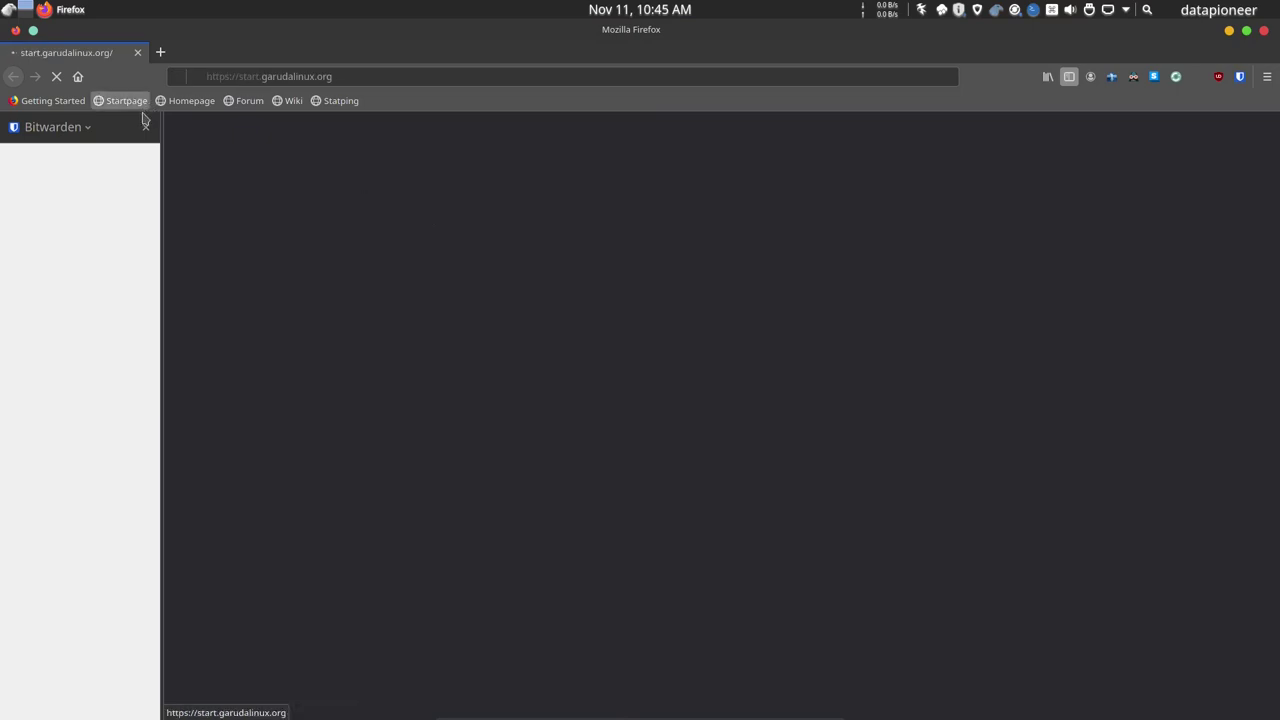
click(145, 130)
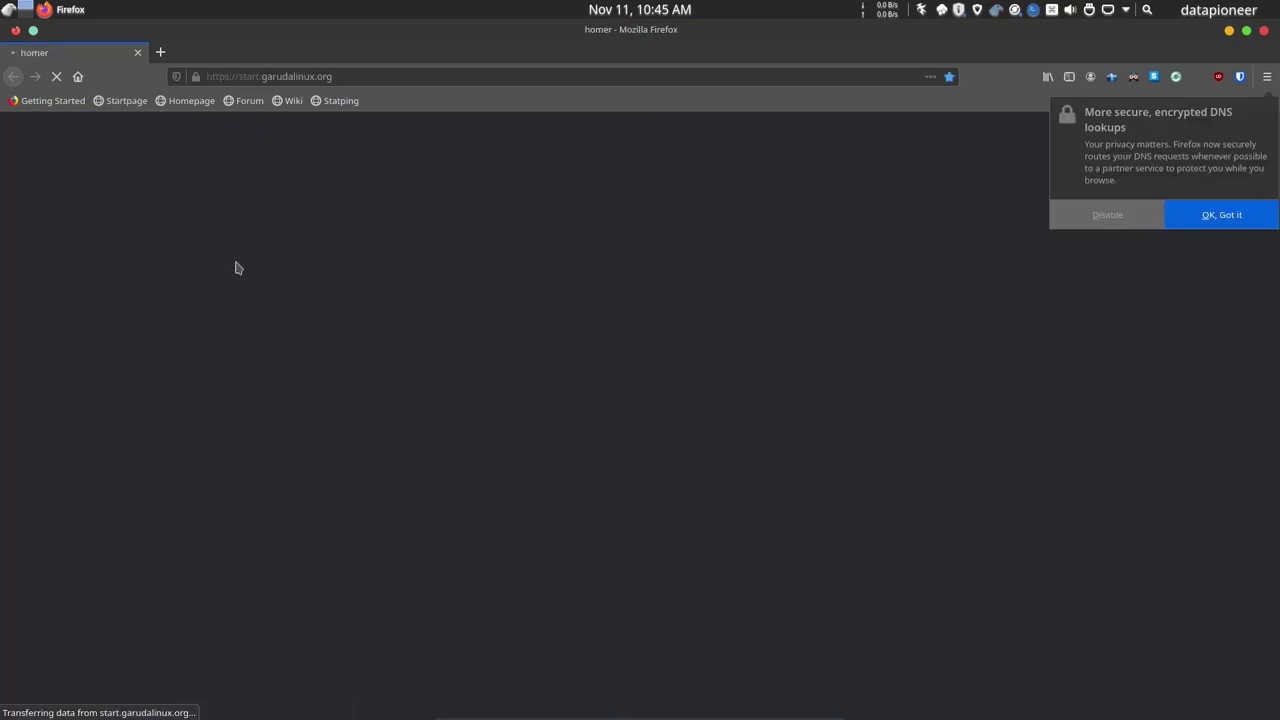
click(1178, 224)
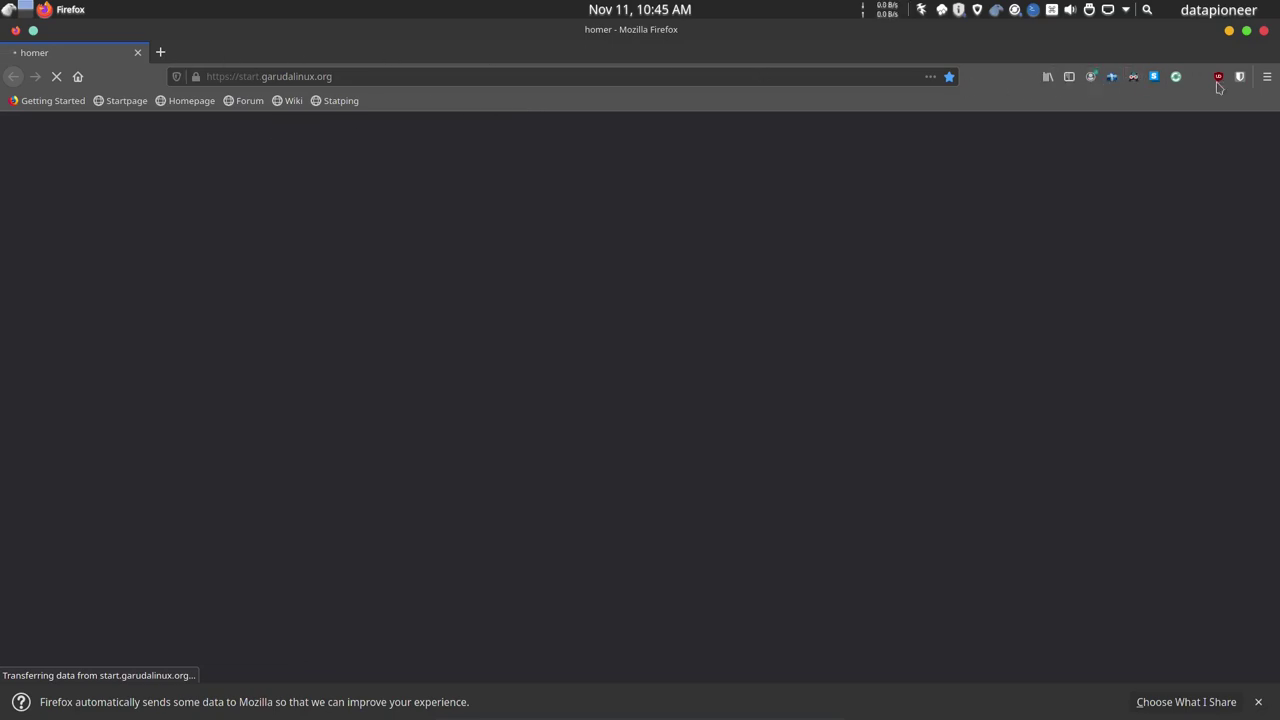
click(1266, 80)
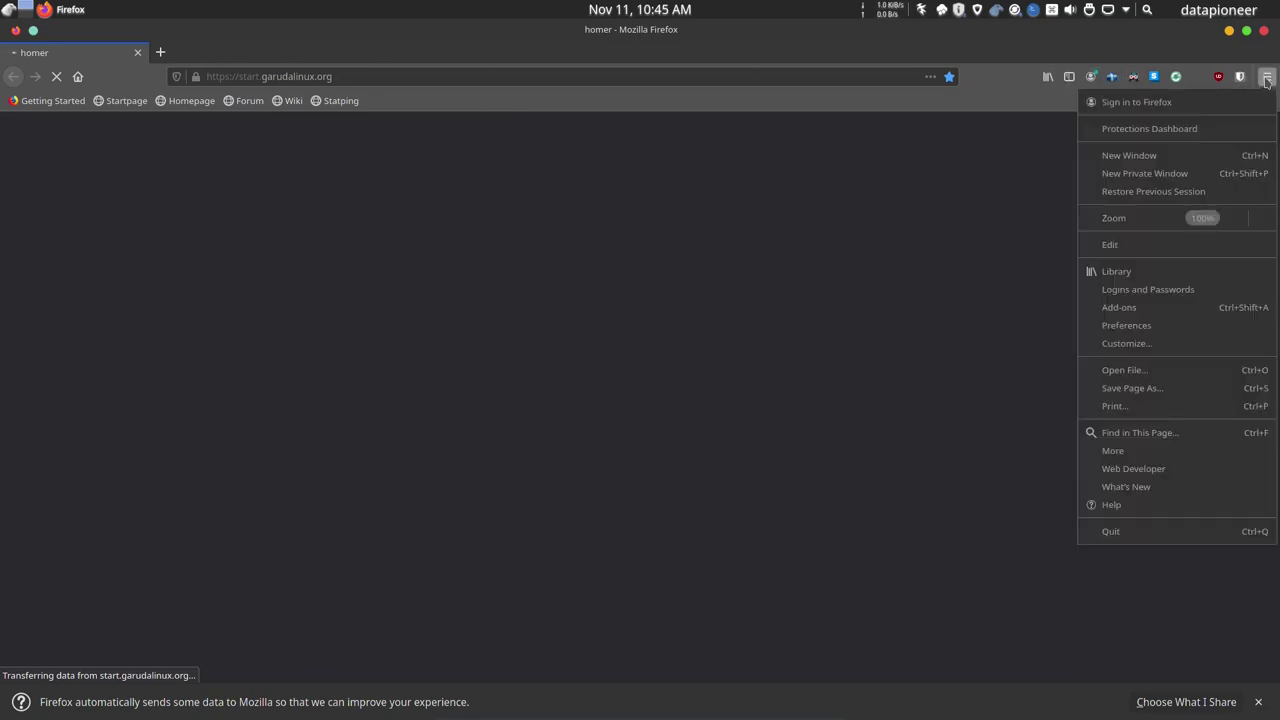
click(1114, 506)
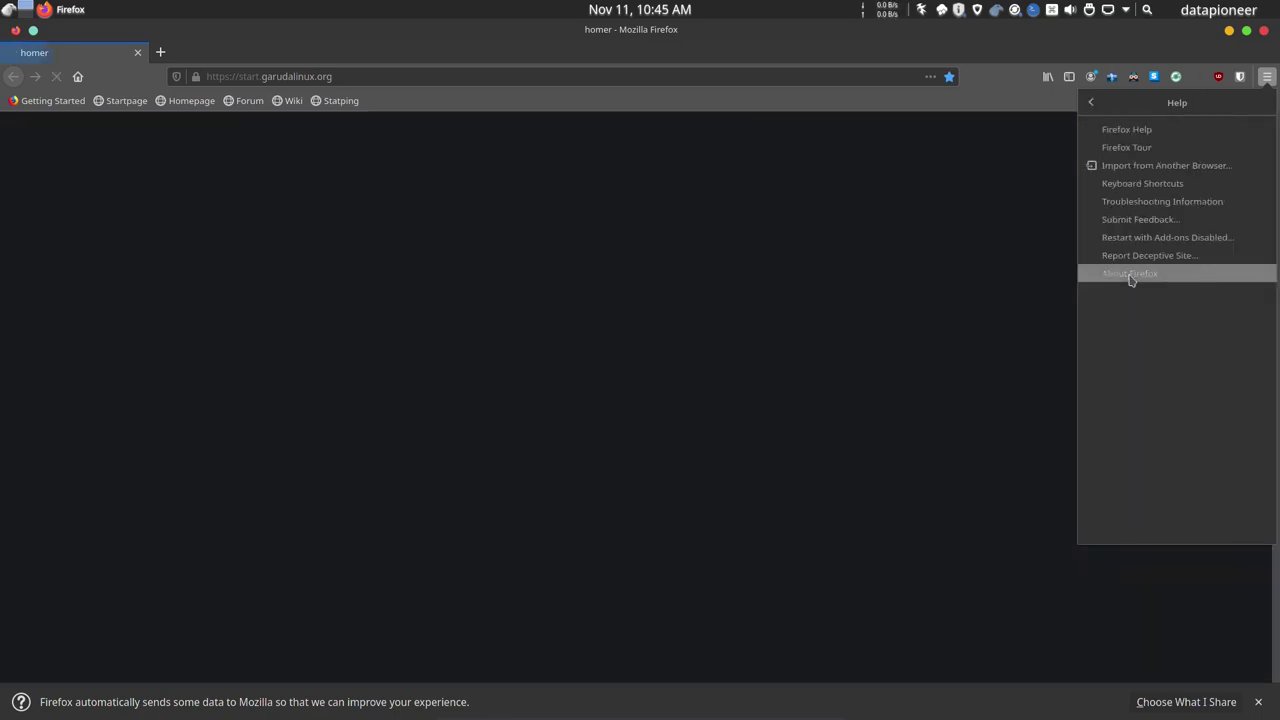
Read Firefox's version 82.0 (64-bit) in About Firefox, then close that dialog.
click(1127, 274)
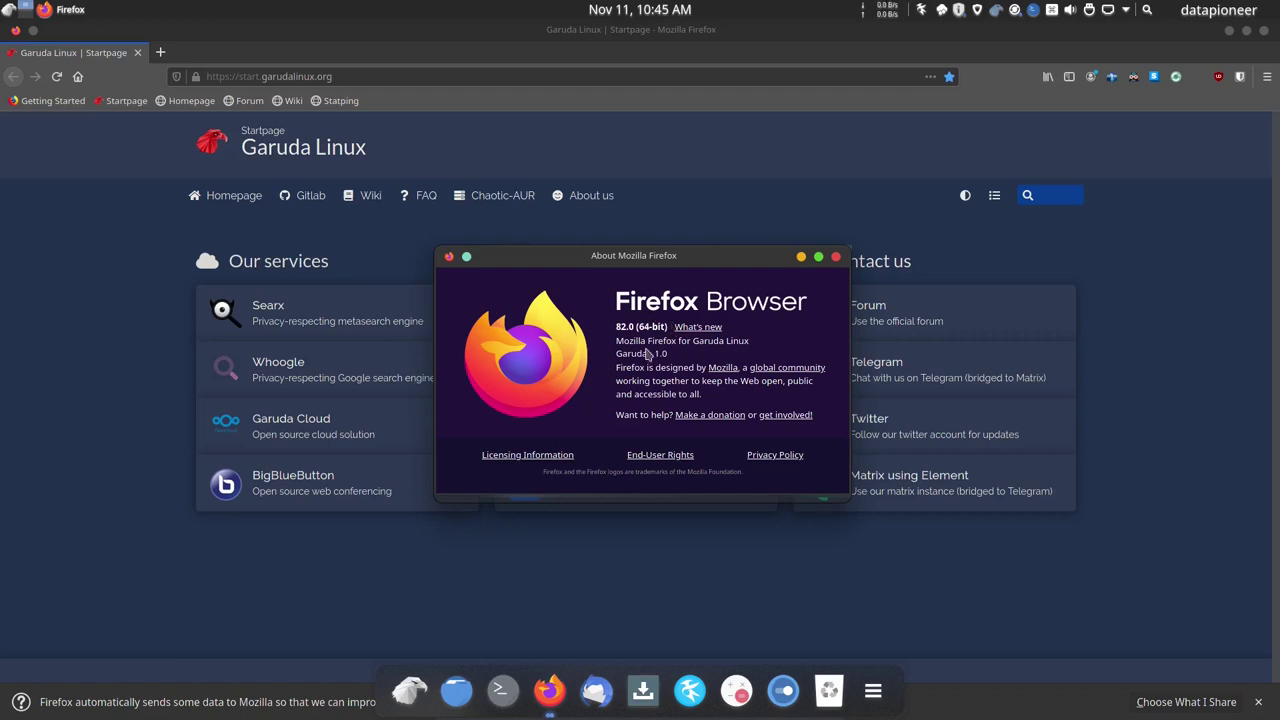
click(837, 257)
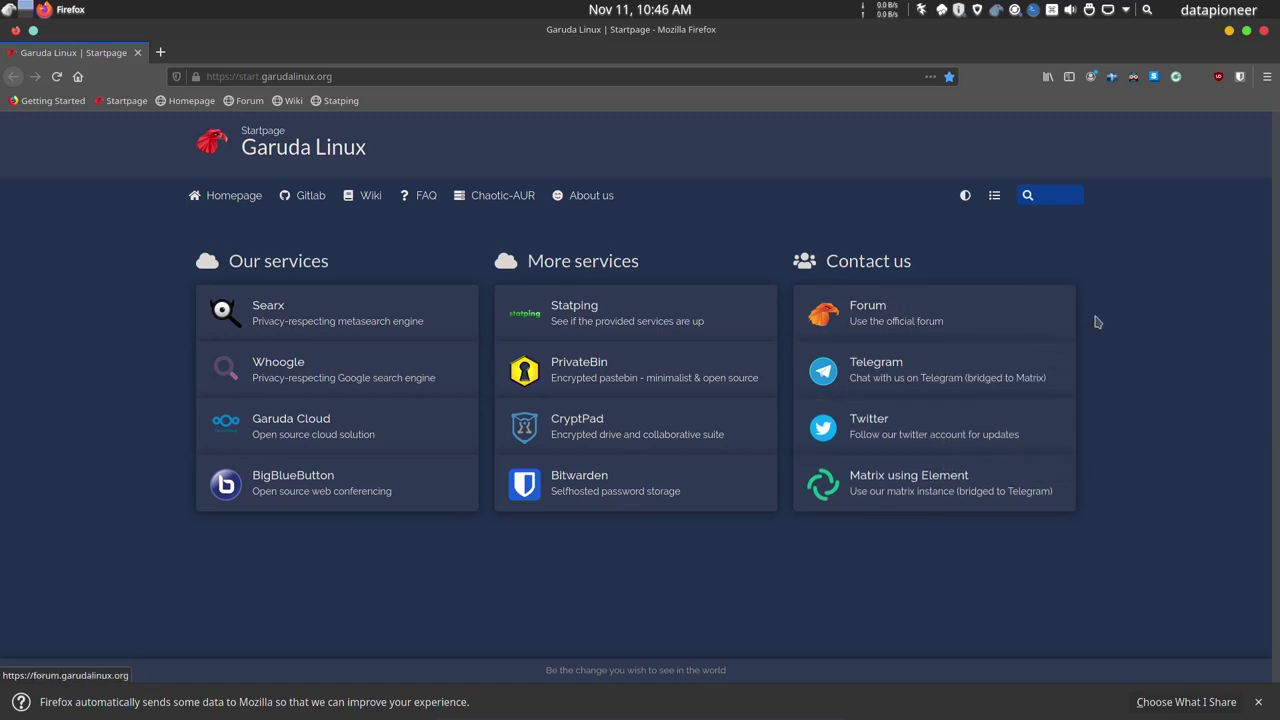
Load datapioneer-network.org in a new Firefox tab.
click(159, 53)
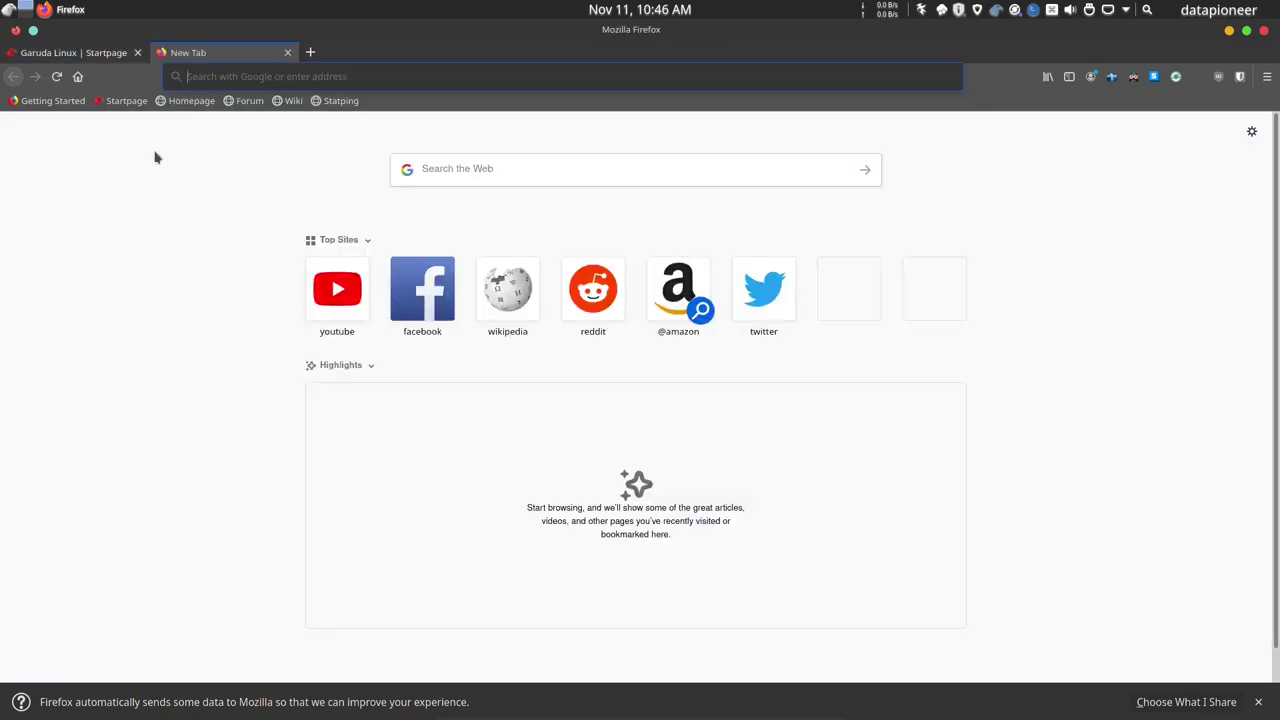
text(datapion)
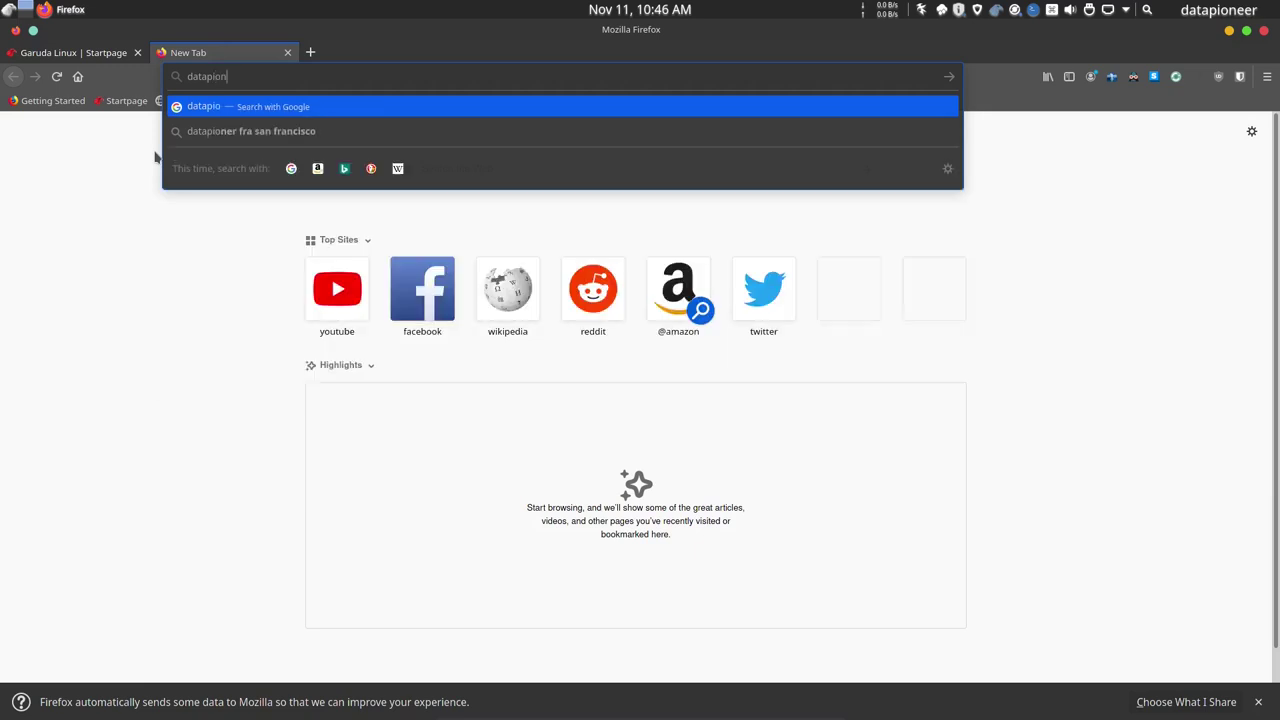
text(eer-network.org)
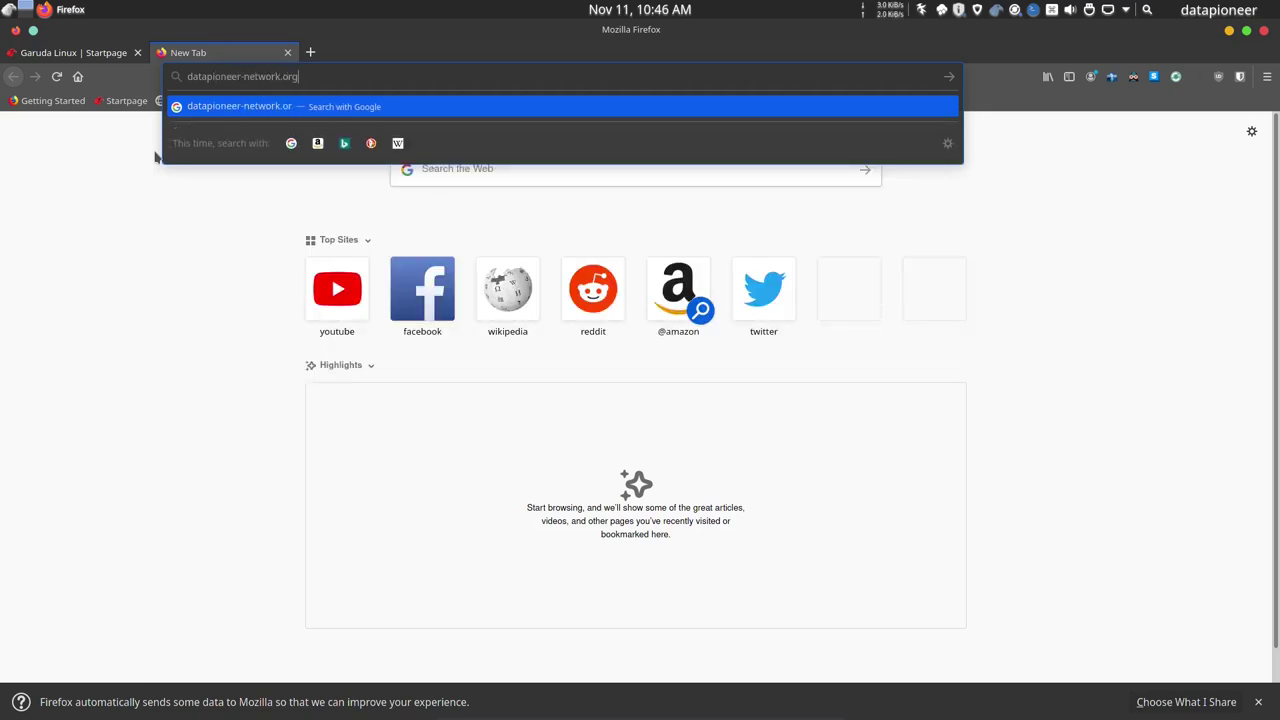
key(Return)
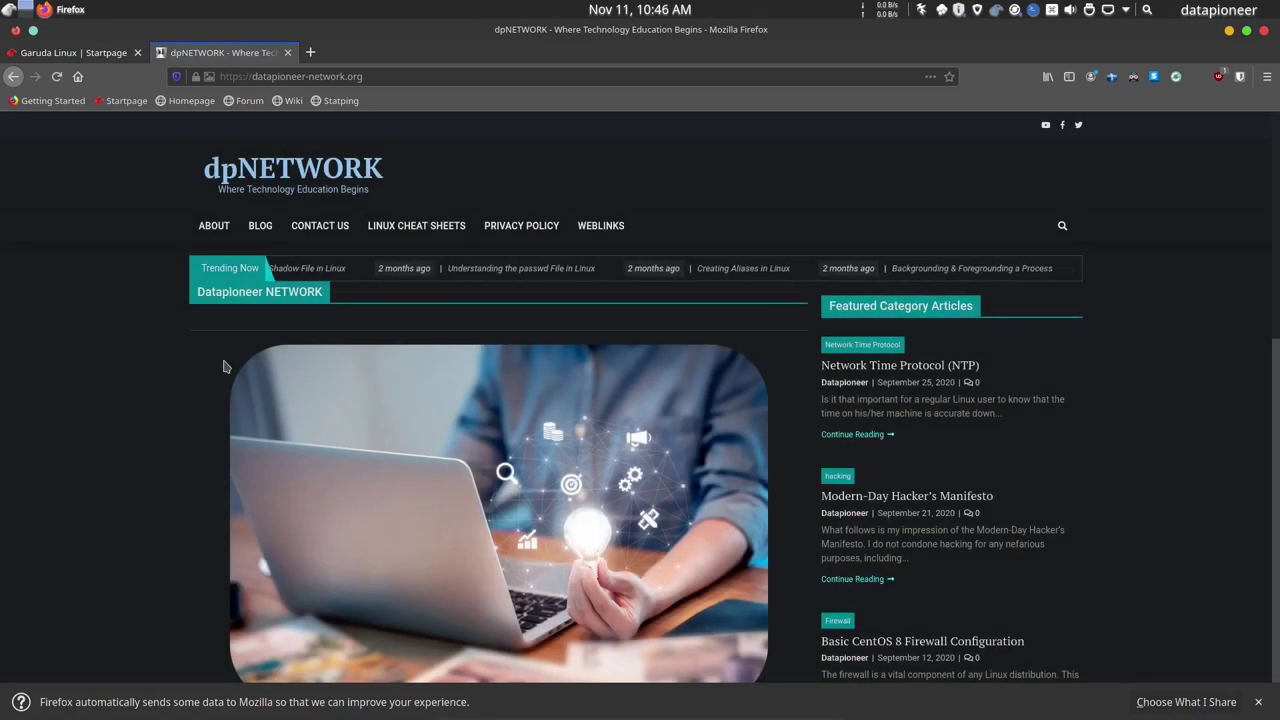
scroll(600, 470, down, 1)
scroll(600, 469, down, 1)
scroll(600, 469, up, 2)
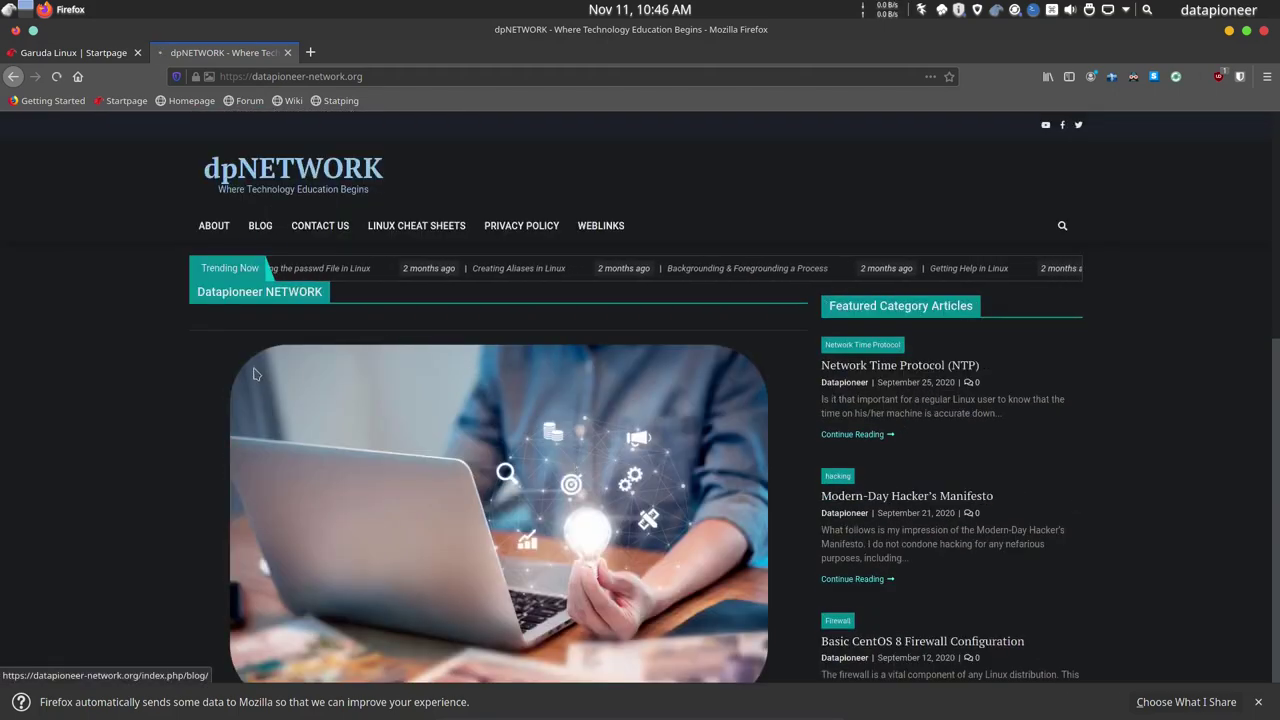
Go to the site's Blog and open the post 'DokuWiki: Video Explaining How to Use'.
click(260, 225)
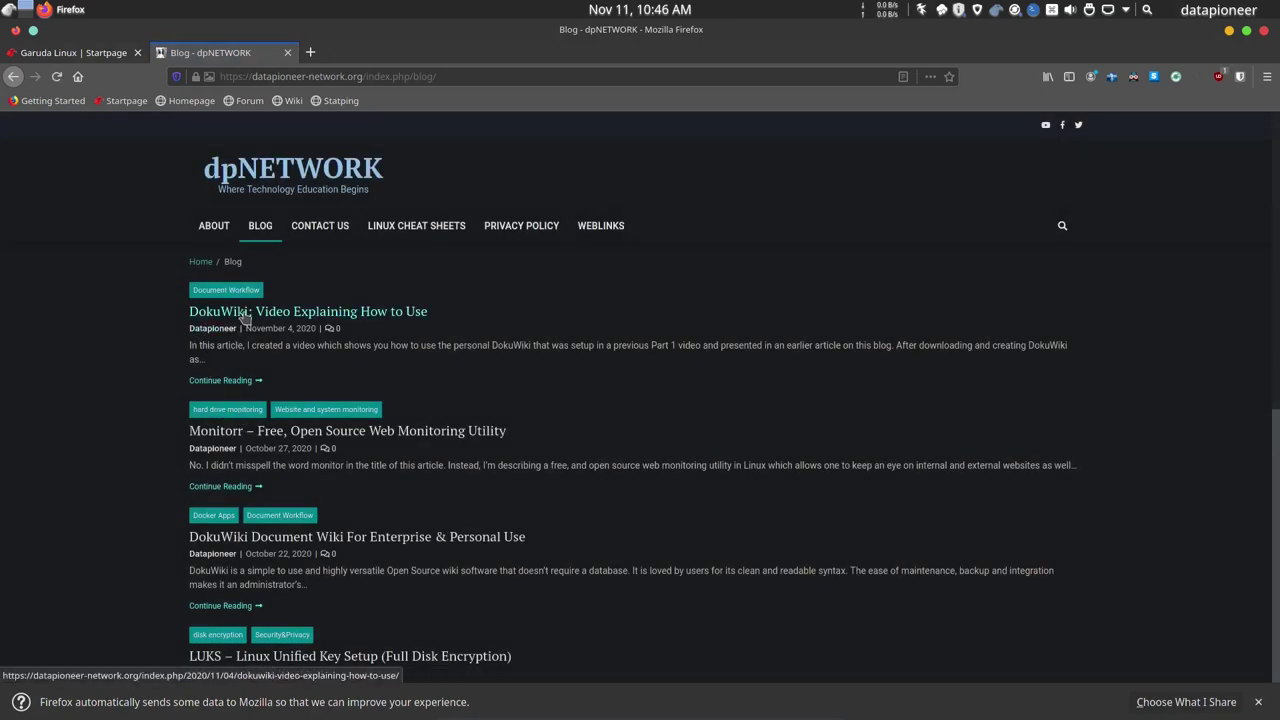
click(247, 318)
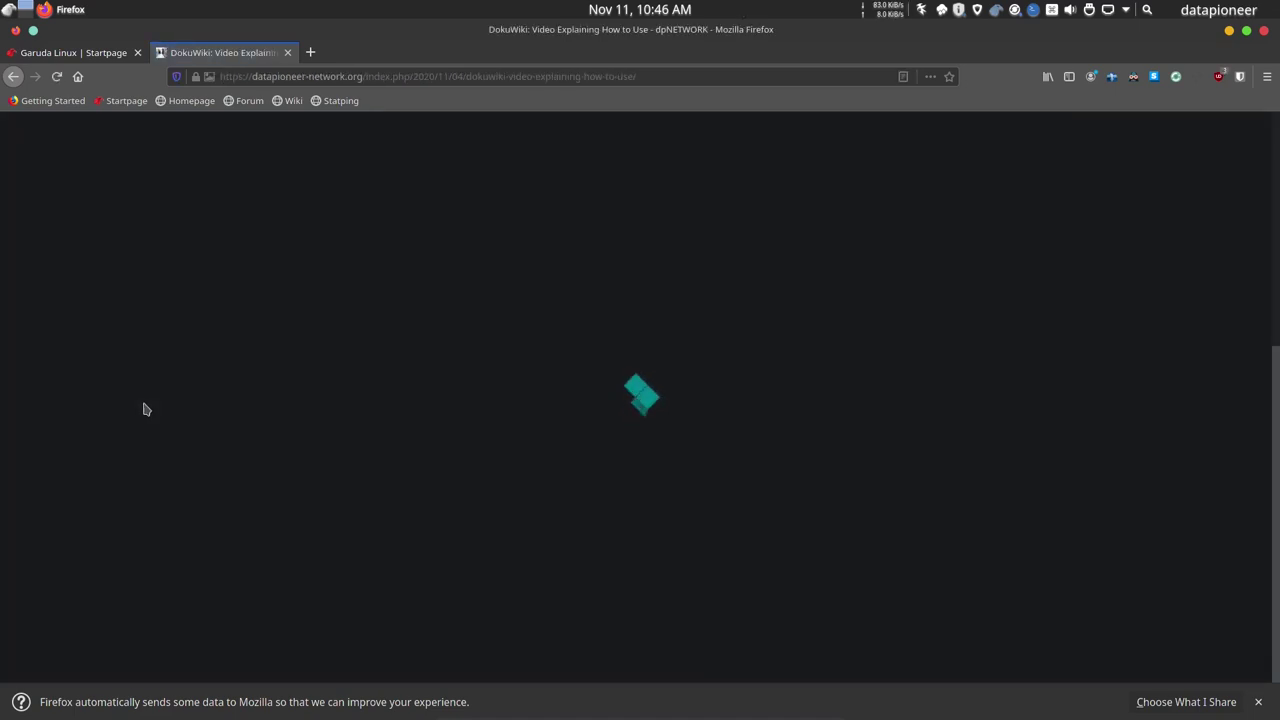
scroll(730, 609, down, 2)
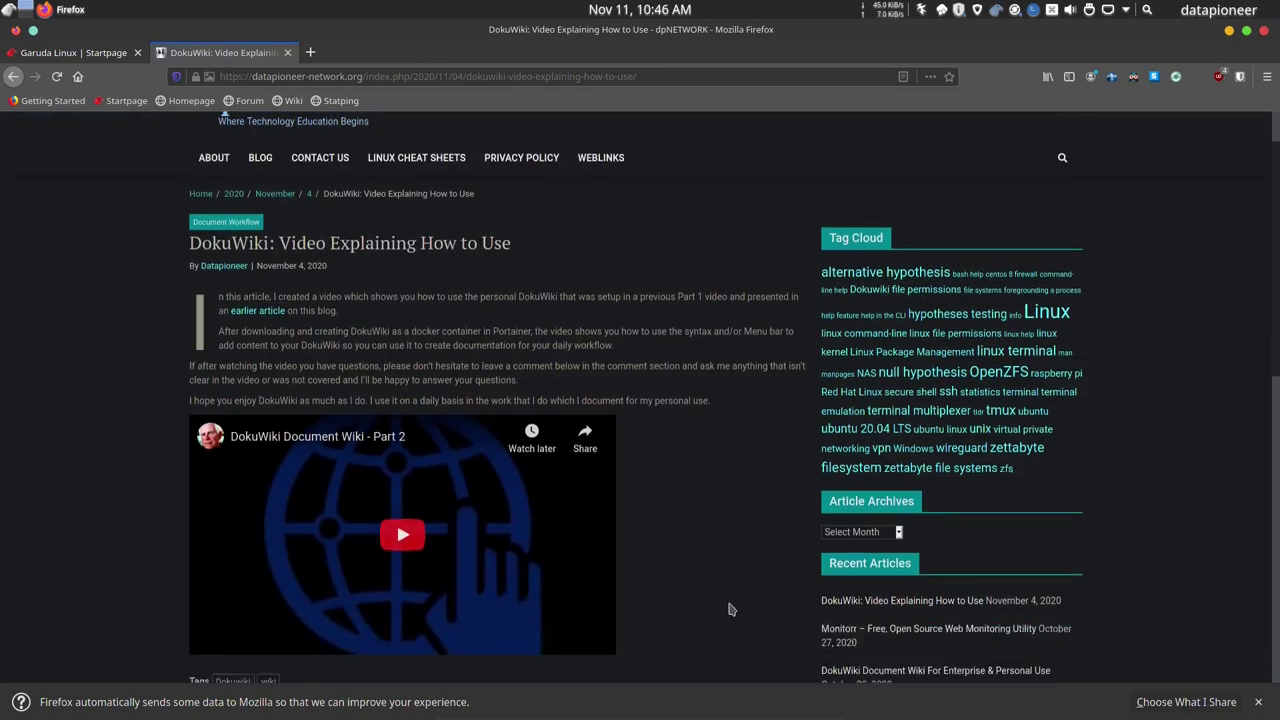
scroll(730, 609, up, 2)
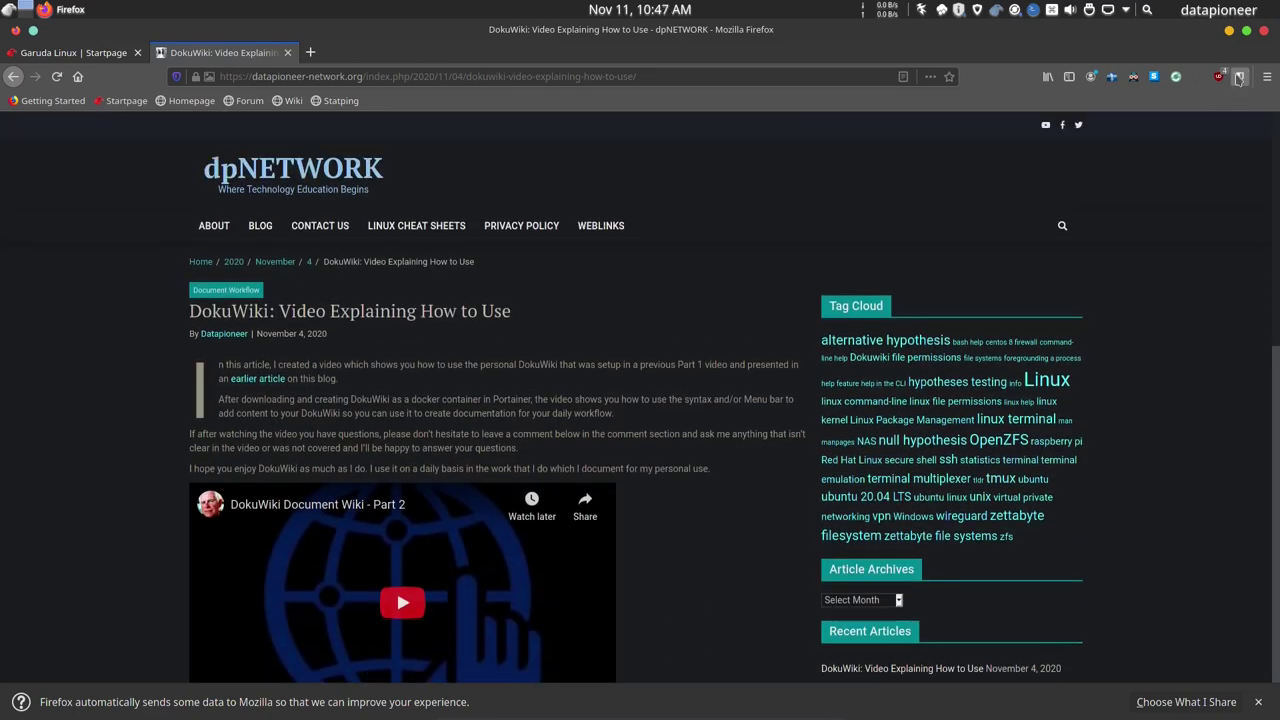
Close the Firefox window and confirm closing both tabs.
click(1266, 32)
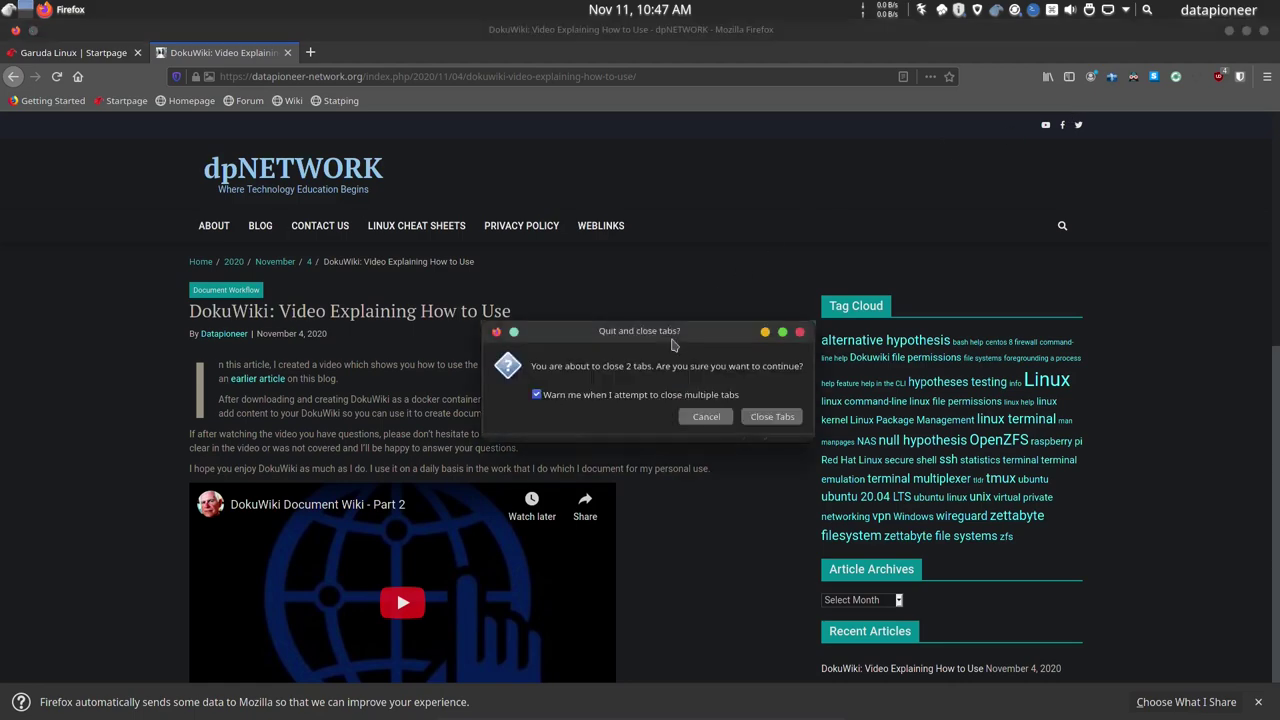
click(786, 423)
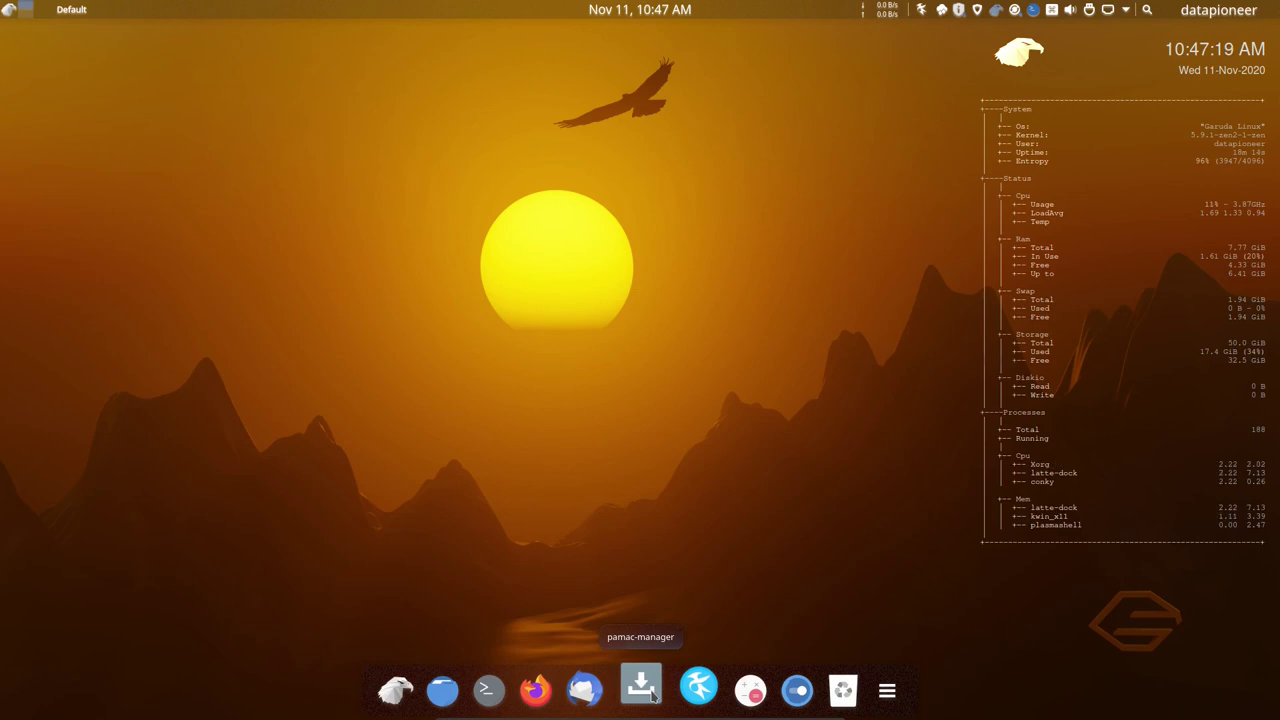
click(651, 697)
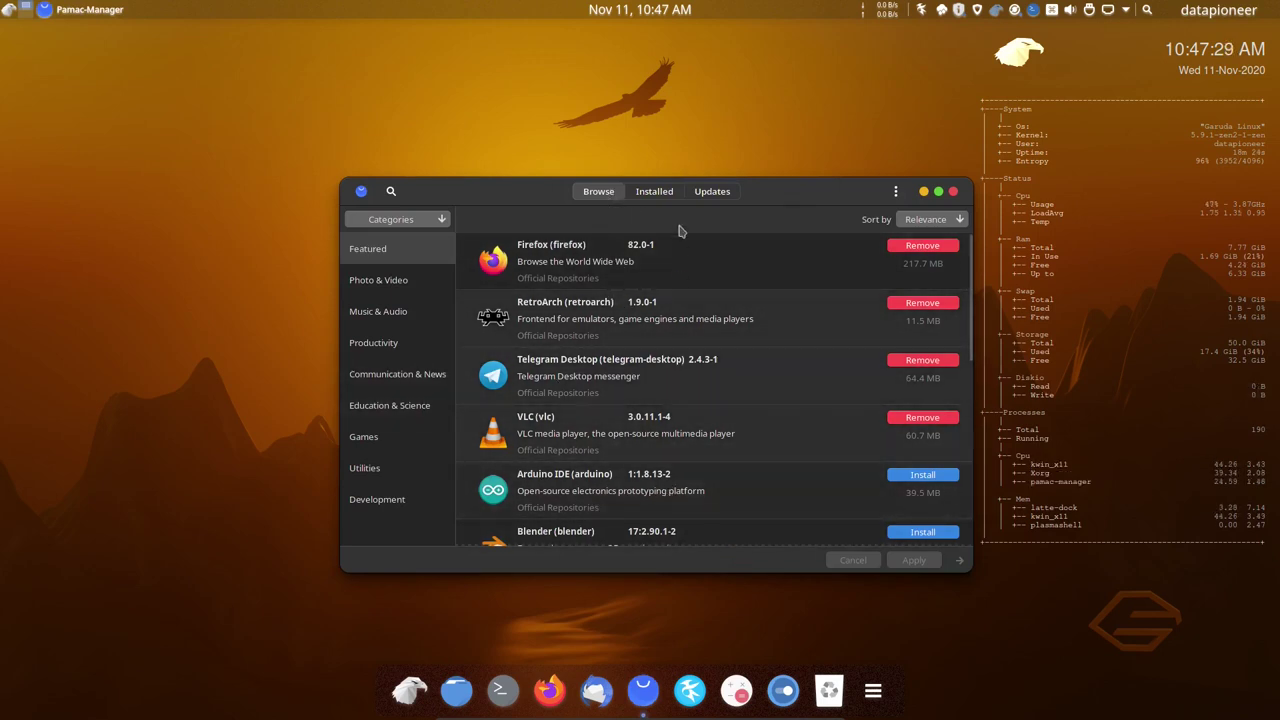
click(652, 190)
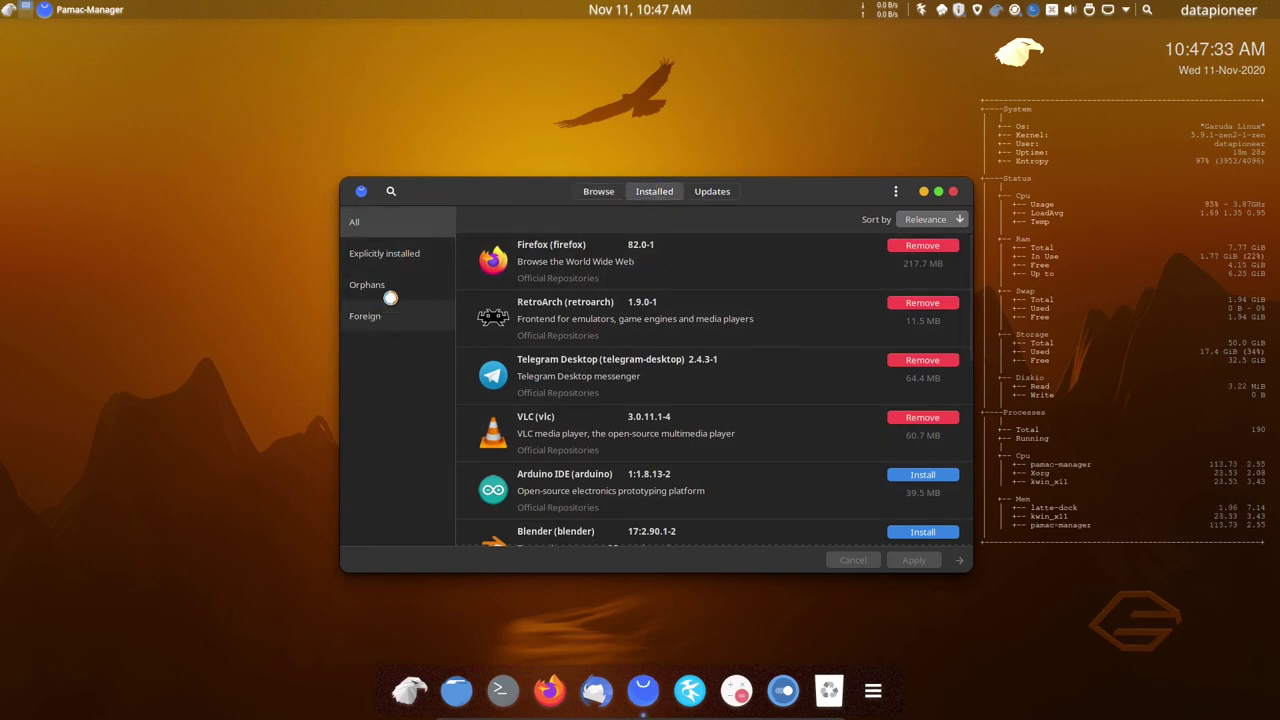
click(712, 191)
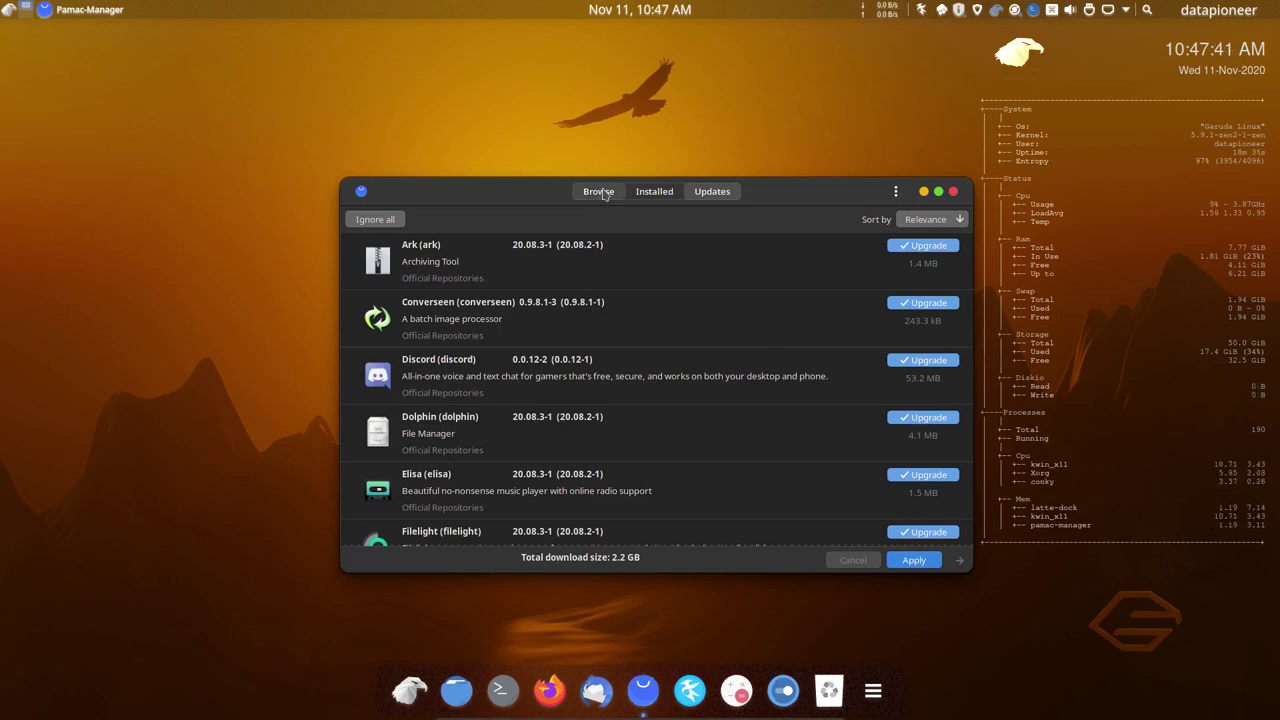
click(604, 192)
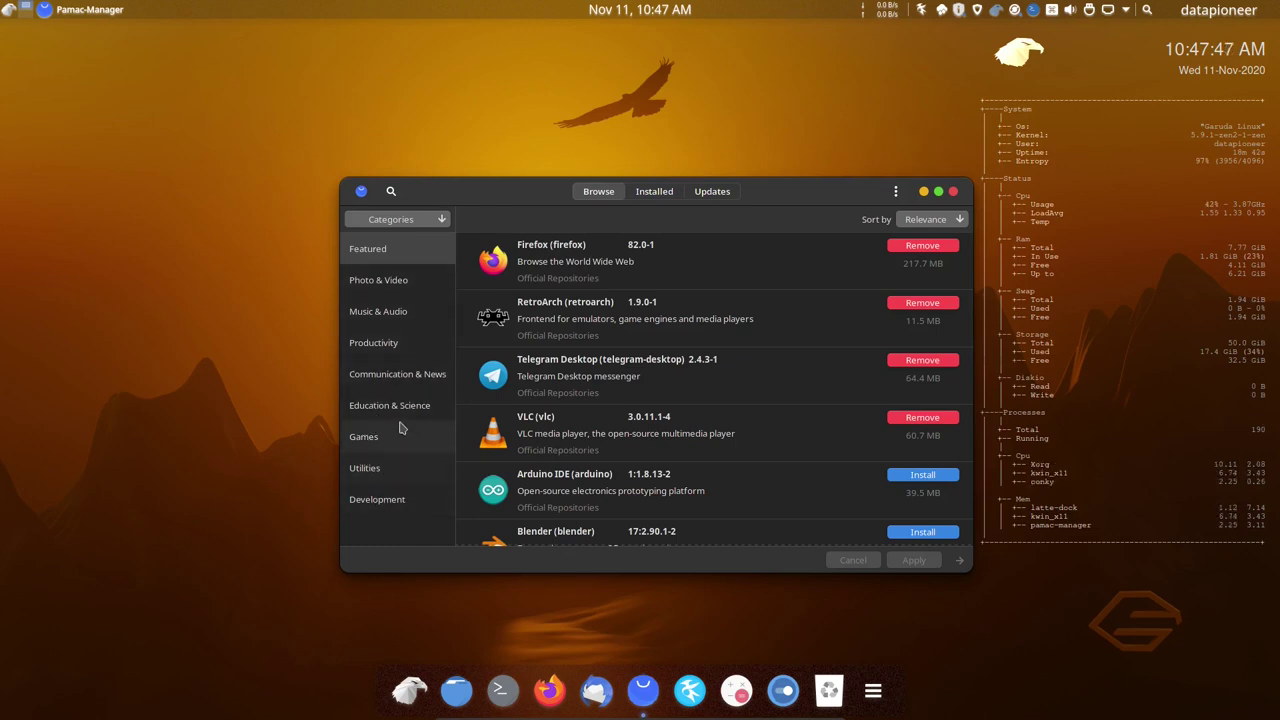
click(954, 193)
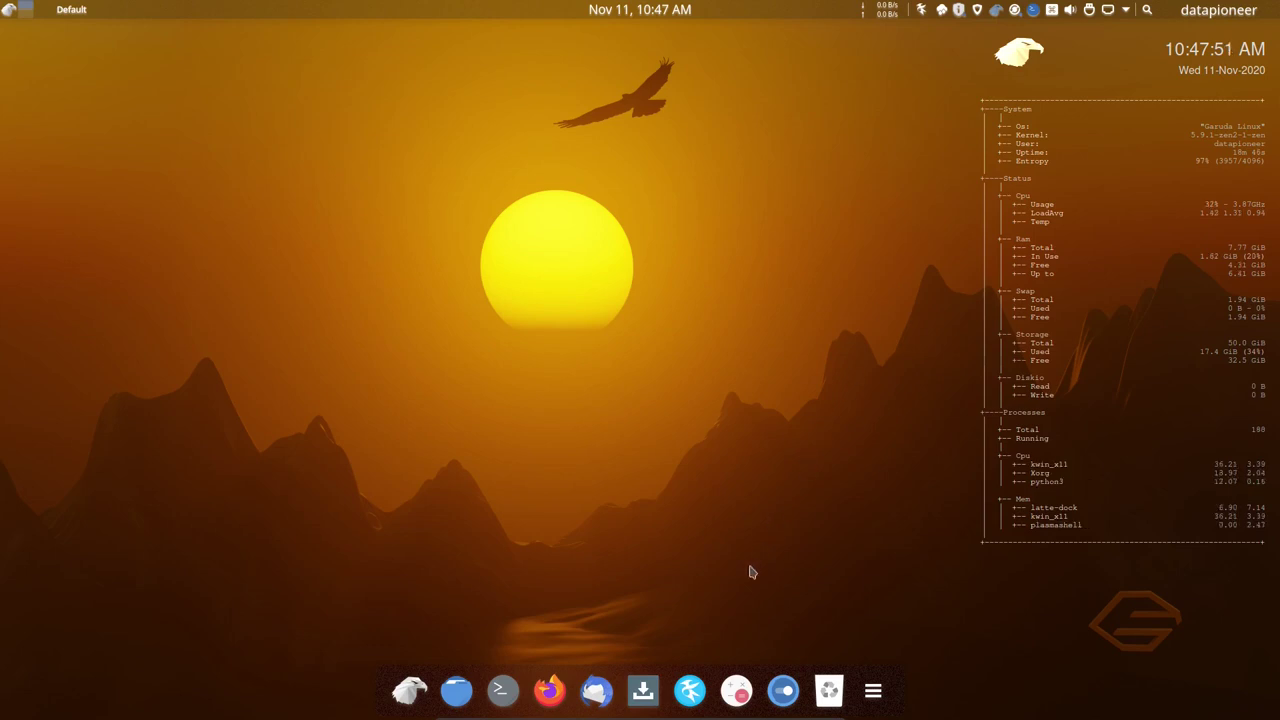
click(690, 690)
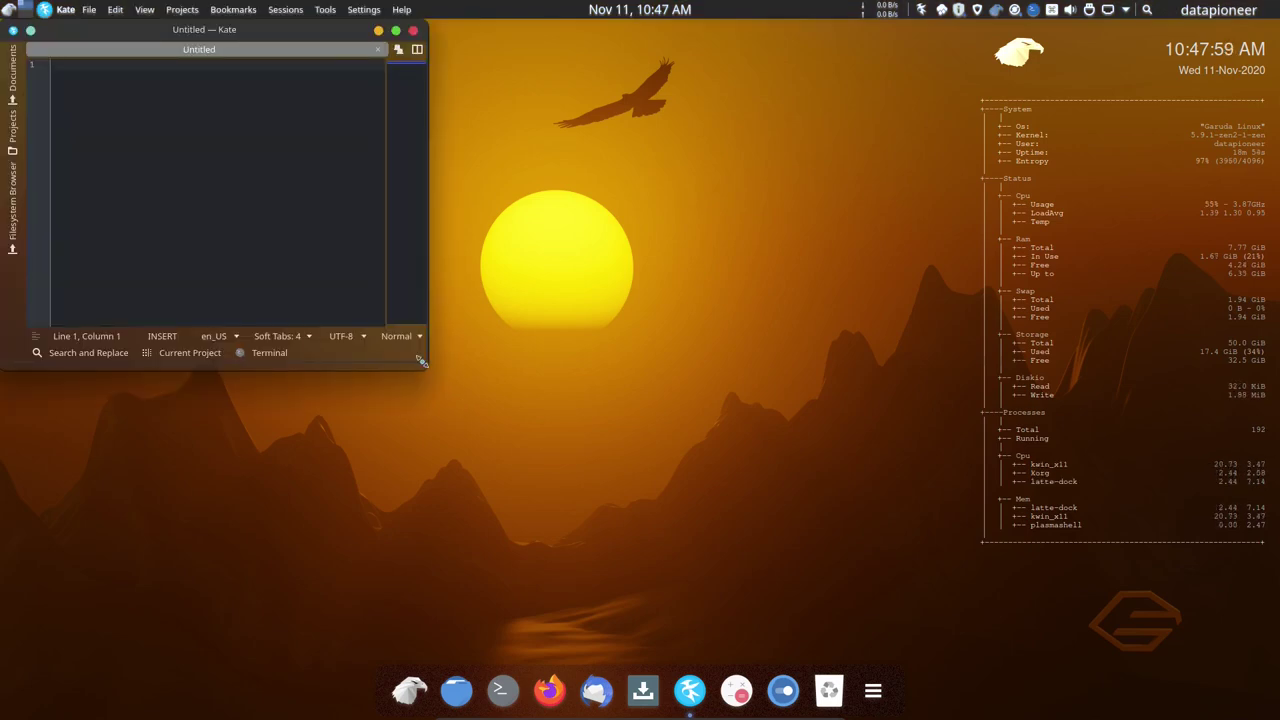
drag(419, 362, 812, 618)
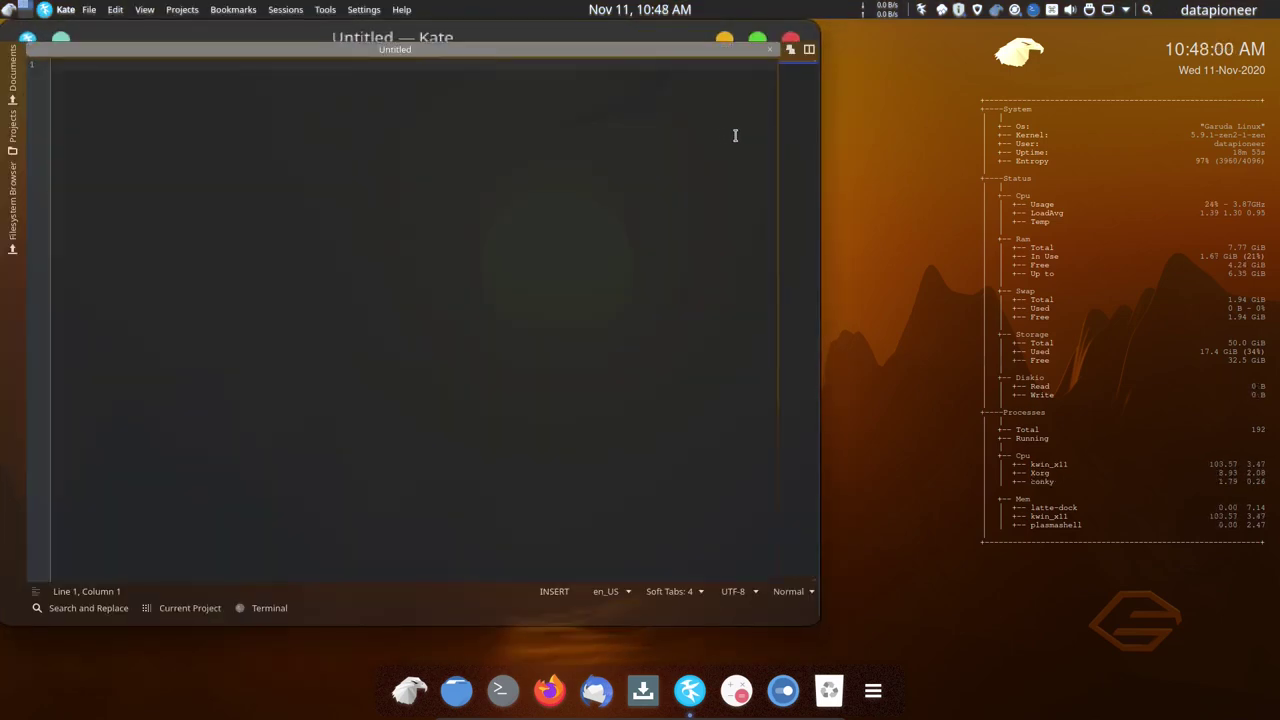
click(806, 31)
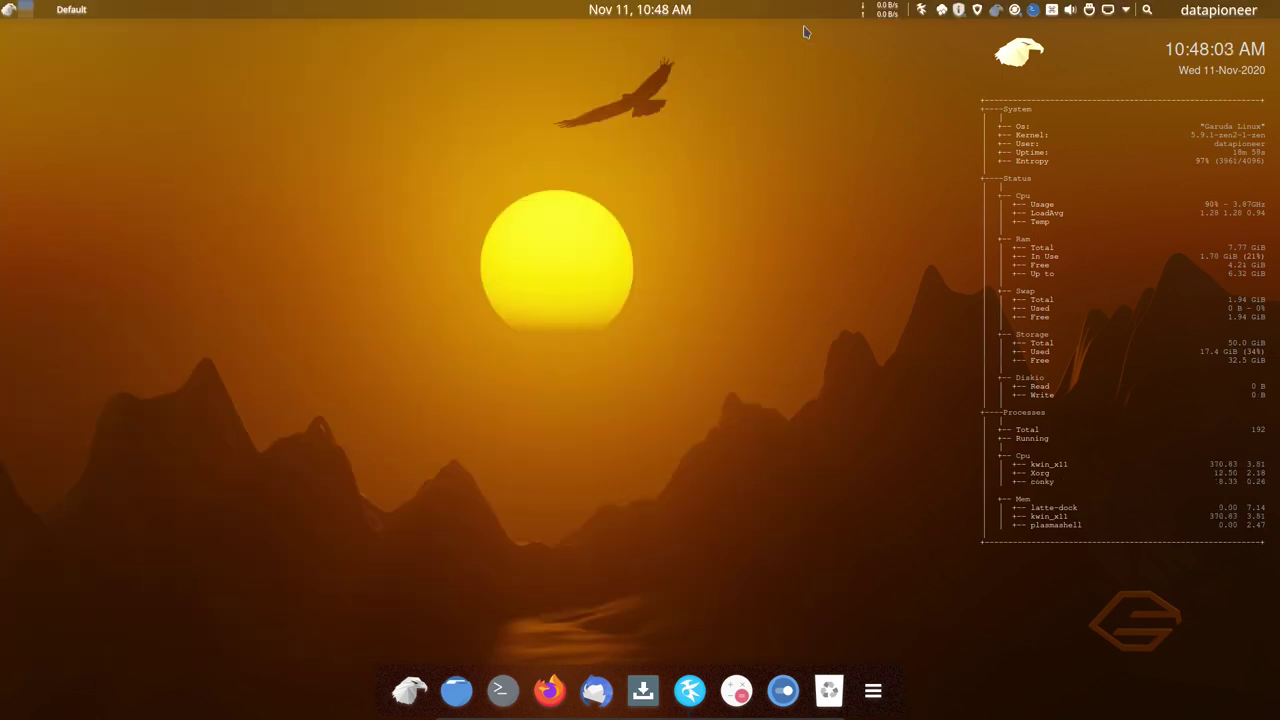
Launch KCalc, drag it to the screen centre, then close it.
click(731, 679)
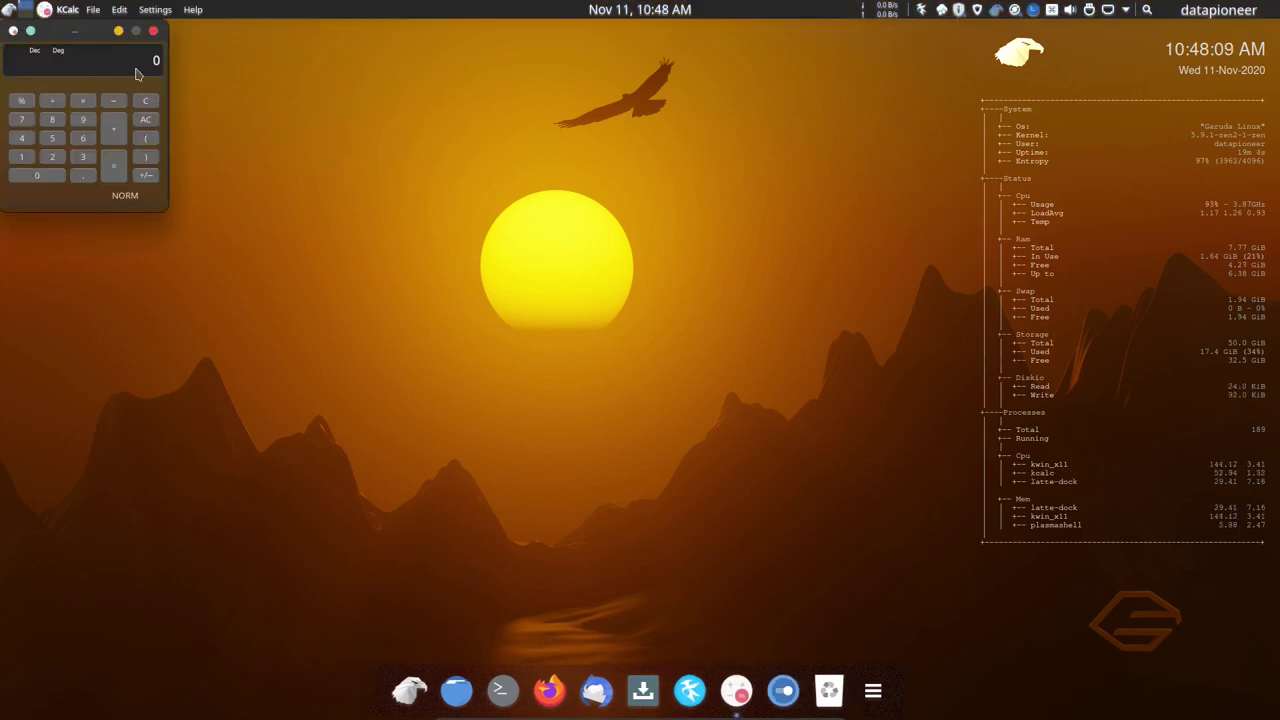
drag(93, 33, 647, 346)
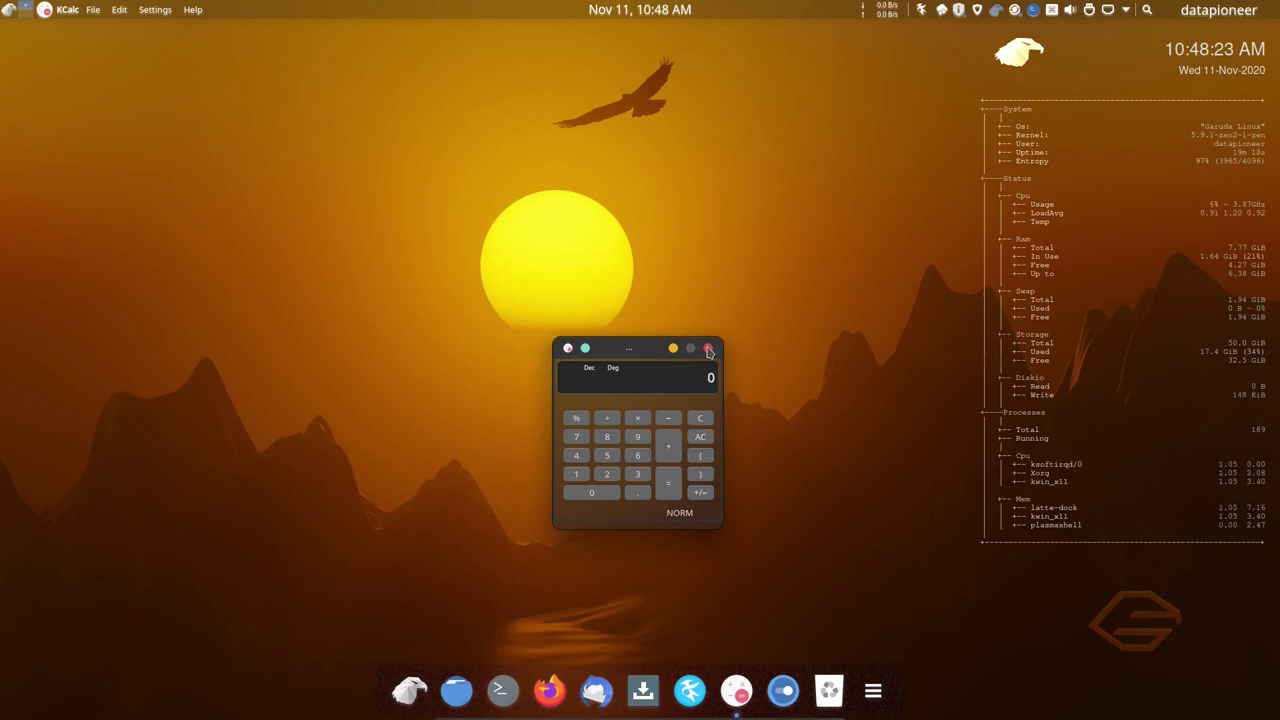
click(708, 349)
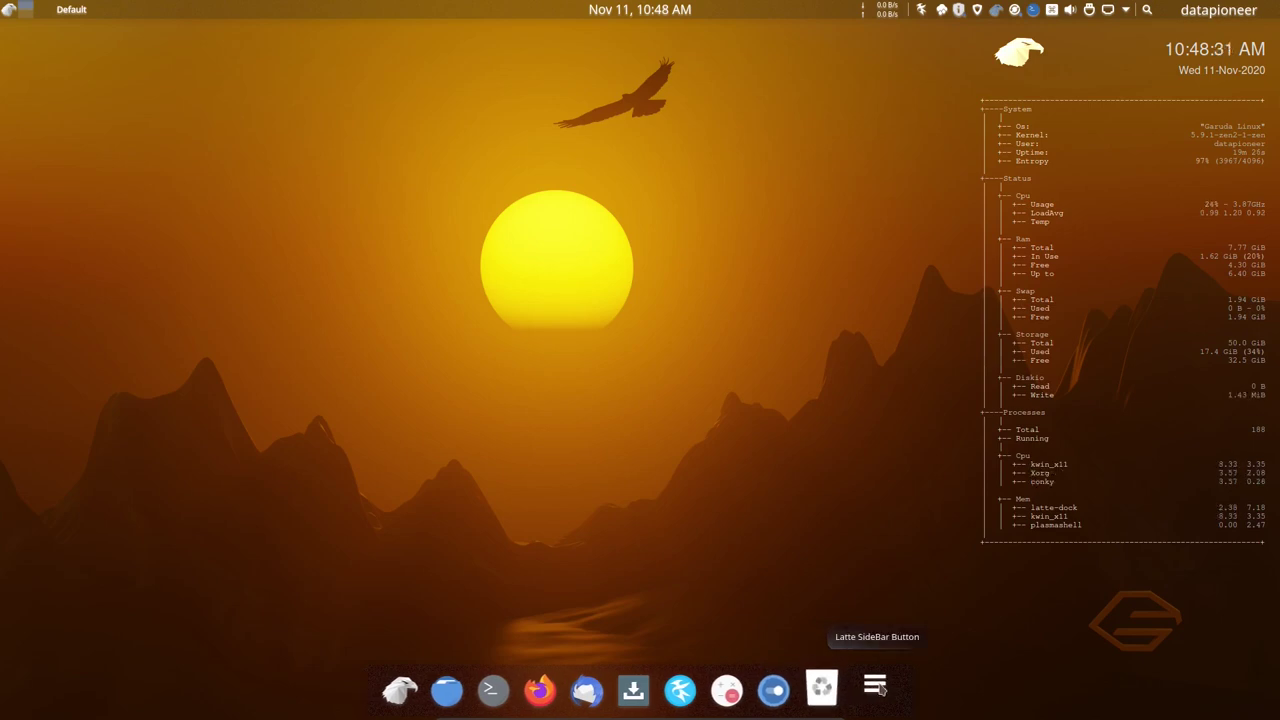
click(877, 686)
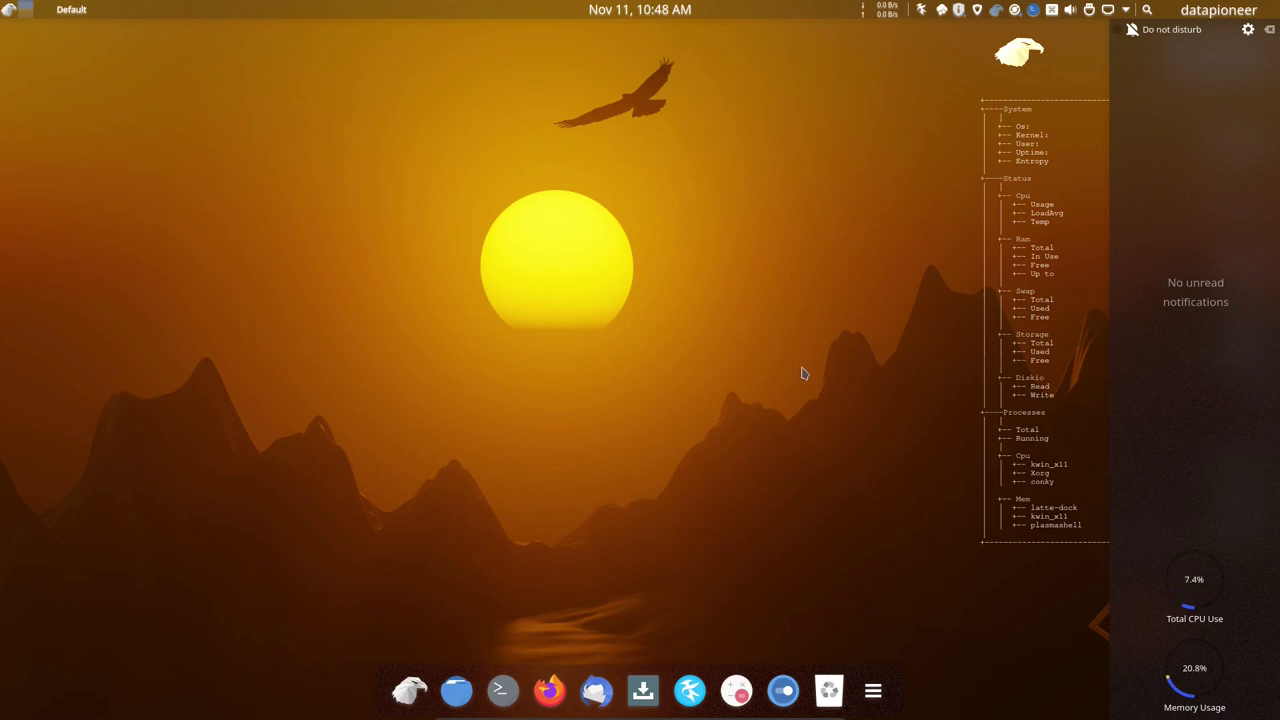
click(875, 690)
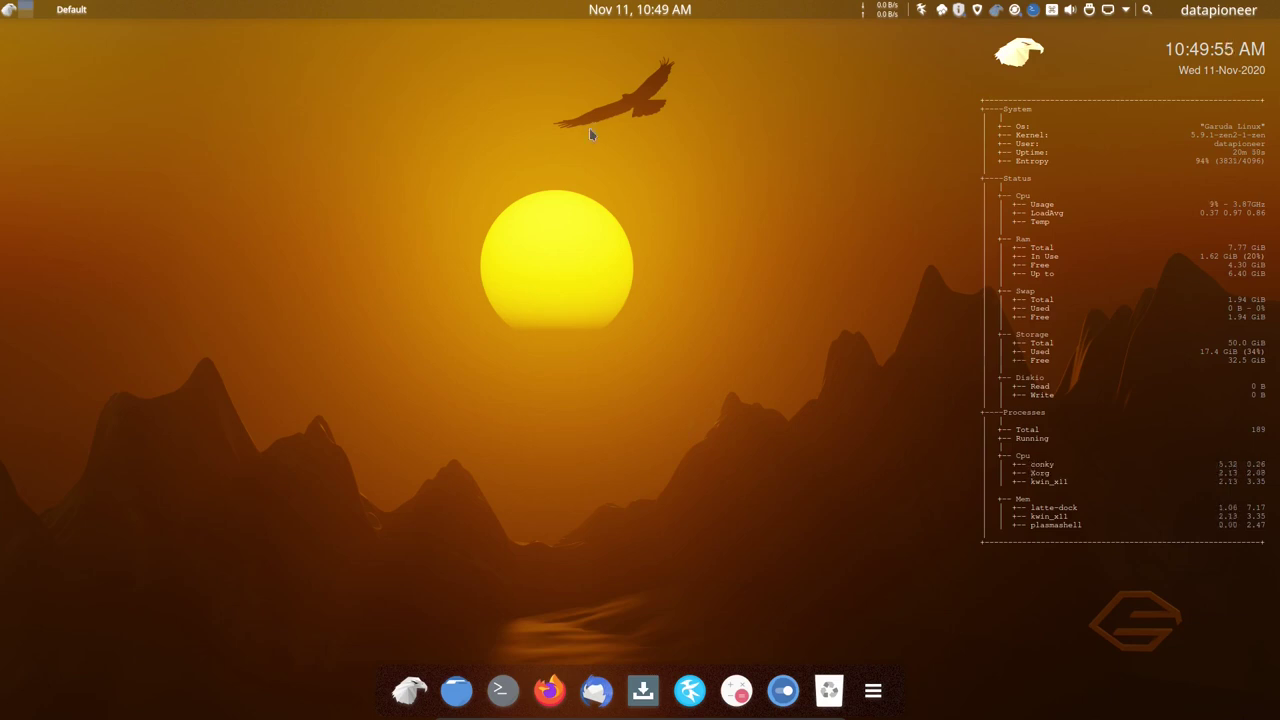
Right-click the desktop and browse the context menu's submenus.
right_click(684, 312)
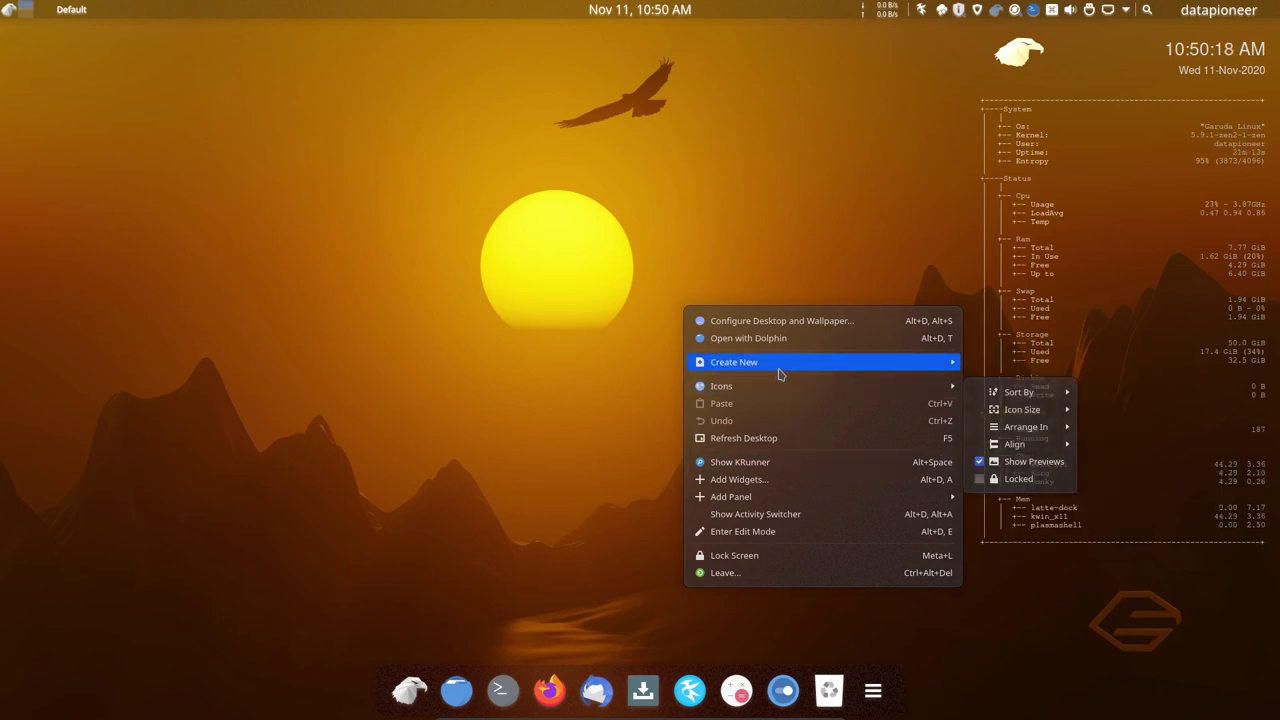
mouse_move(773, 386)
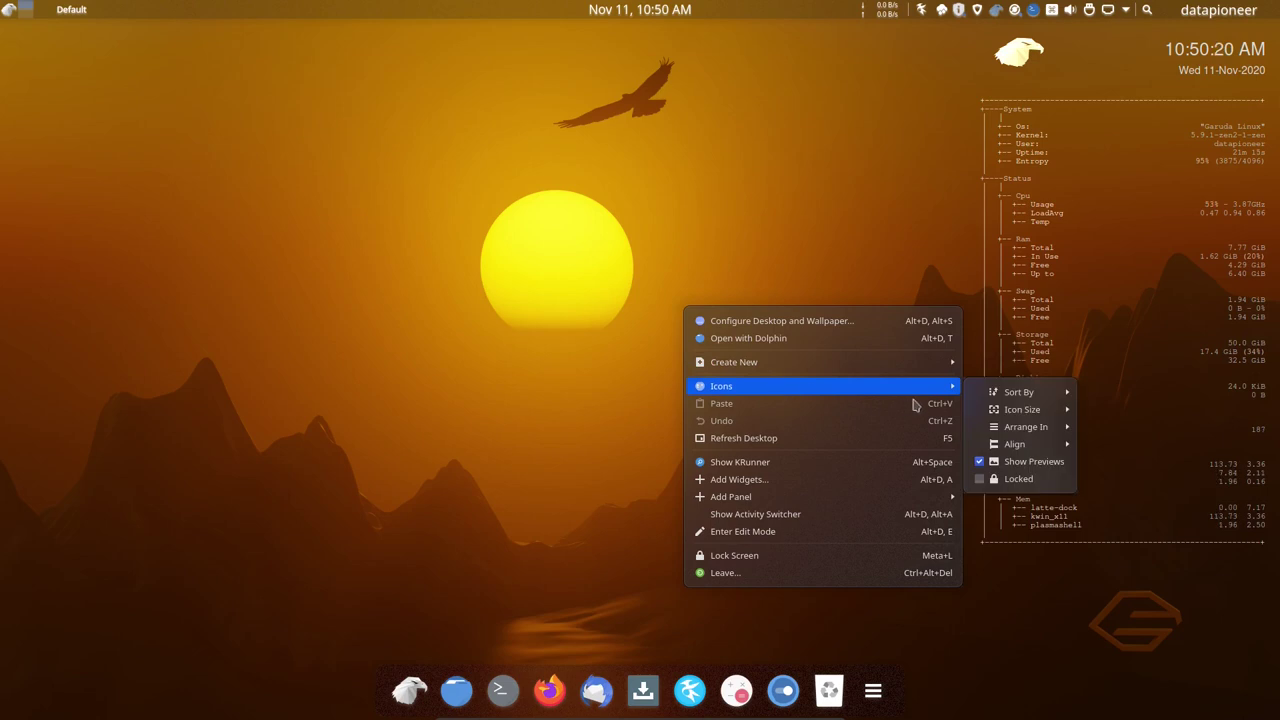
mouse_move(1020, 392)
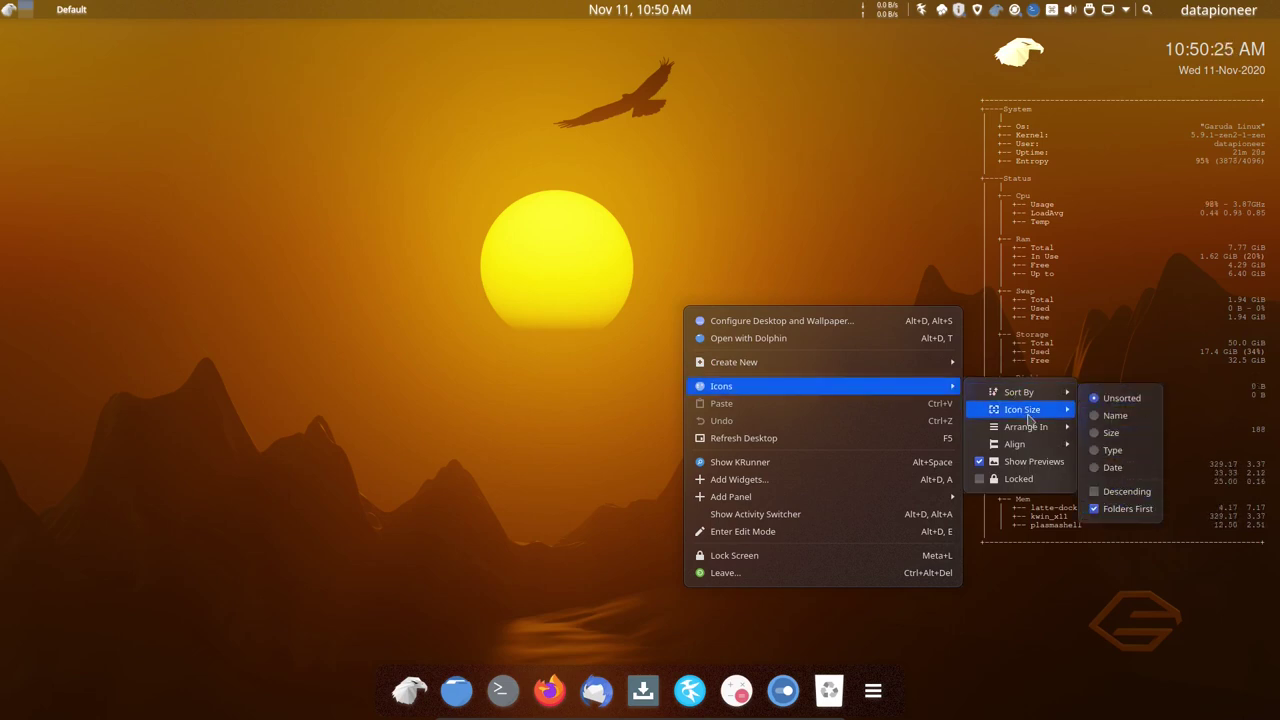
Open KRunner from the desktop menu, dismiss it, and bring the desktop context menu back.
mouse_move(1015, 447)
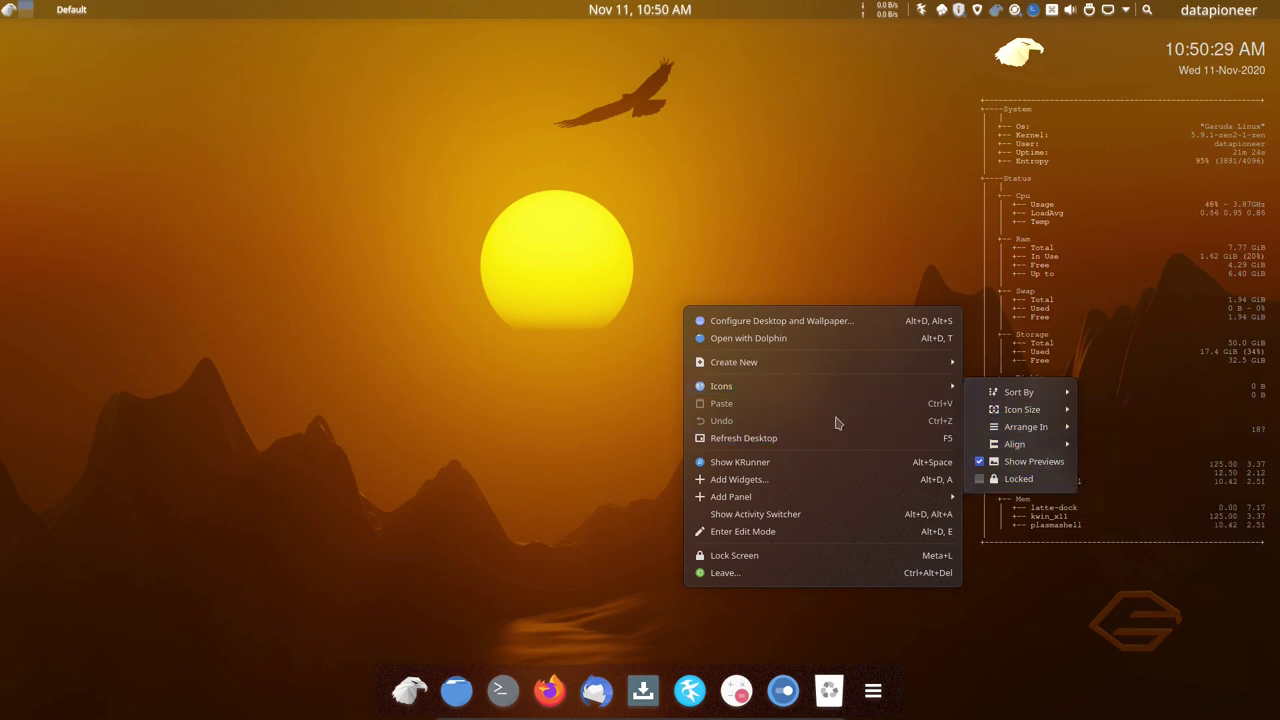
click(767, 466)
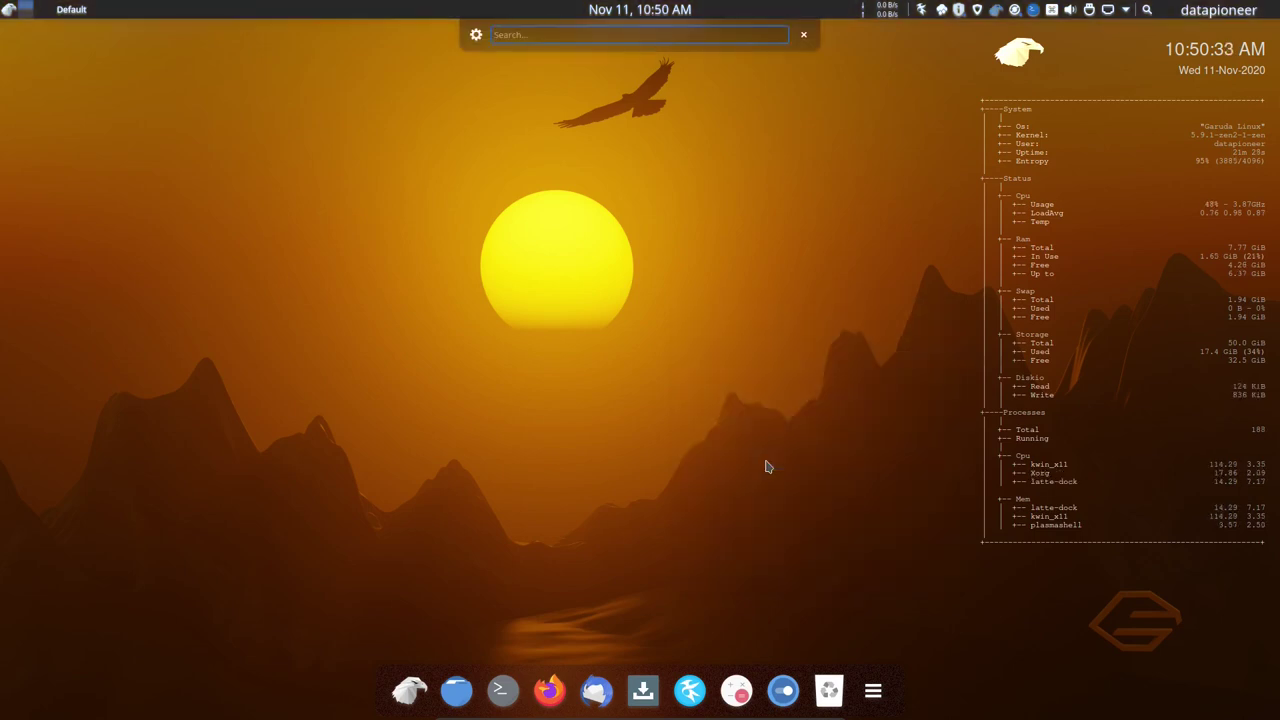
right_click(782, 391)
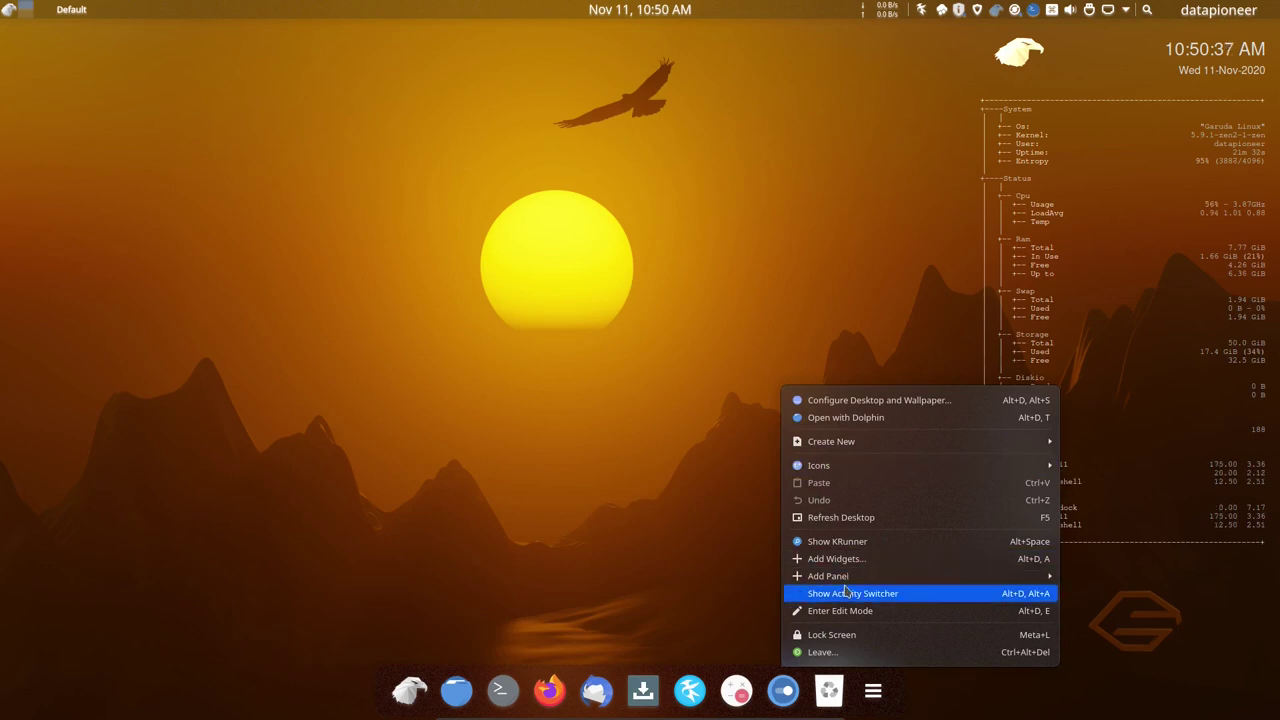
mouse_move(850, 580)
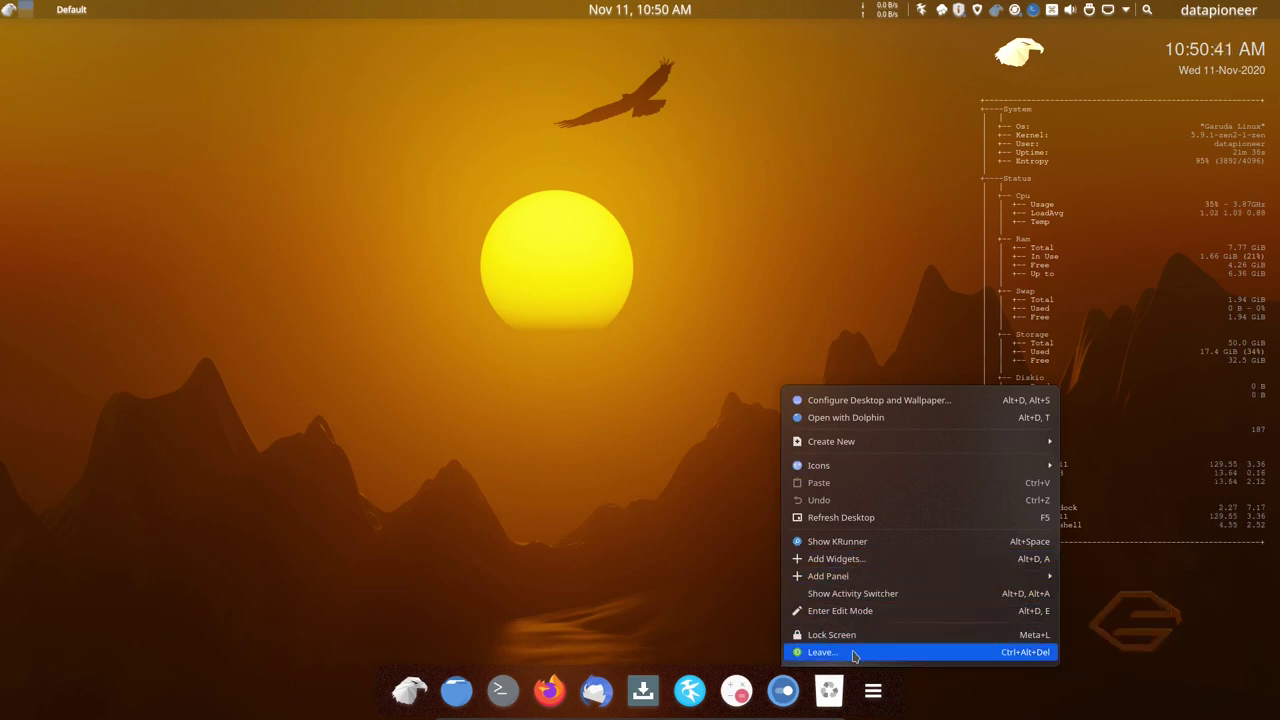
click(614, 408)
right_click(702, 278)
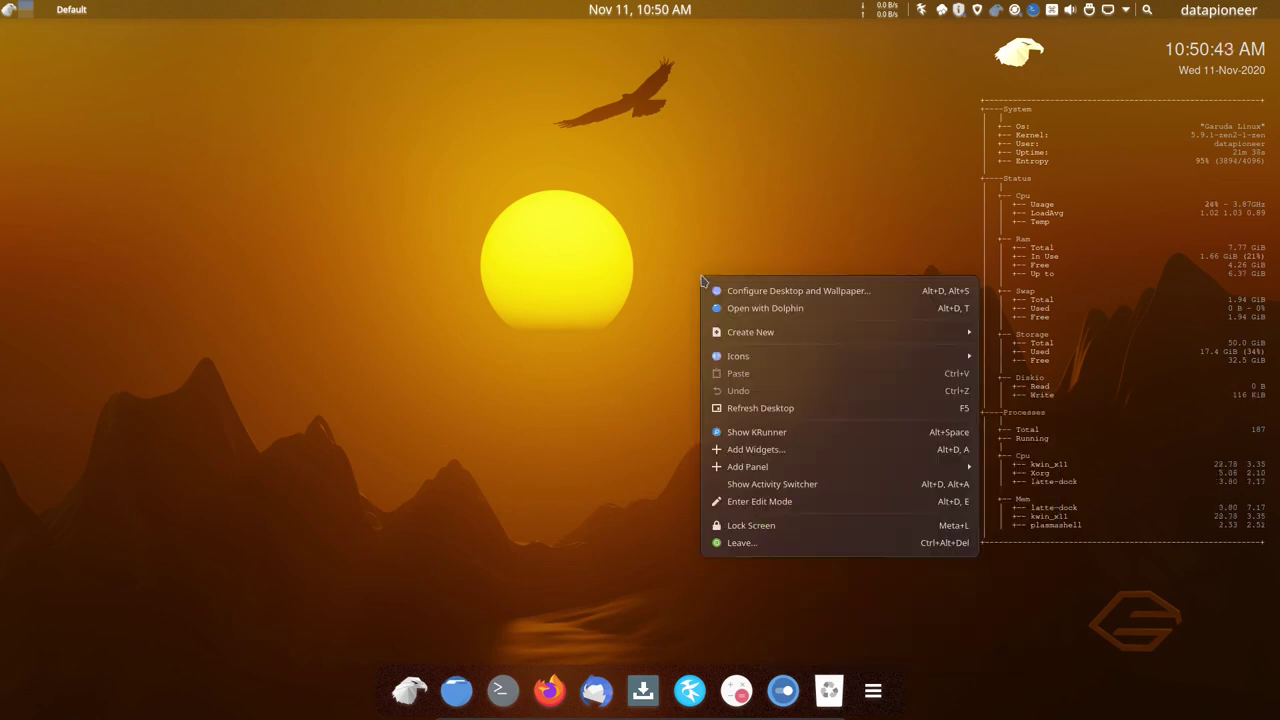
Open Configure Desktop and Wallpaper, centre the dialog, and scroll to the garuda eagle image.
click(731, 297)
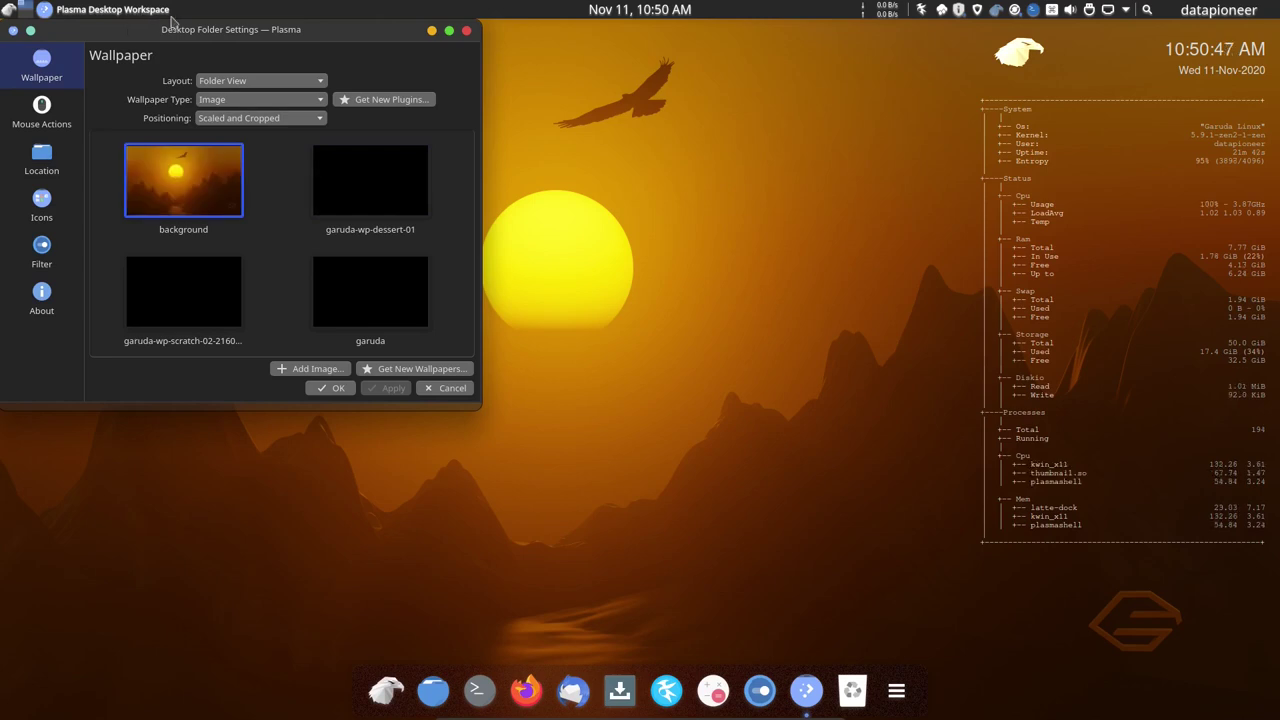
drag(342, 34, 786, 166)
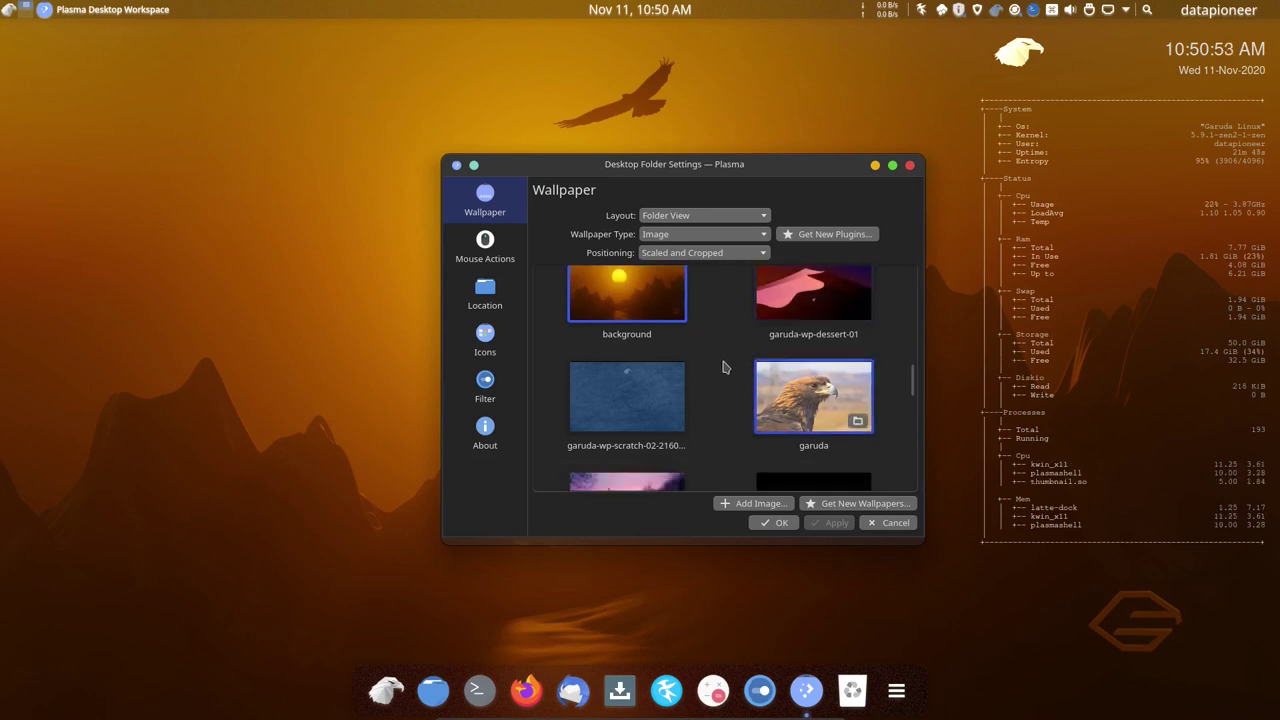
scroll(725, 367, down, 3)
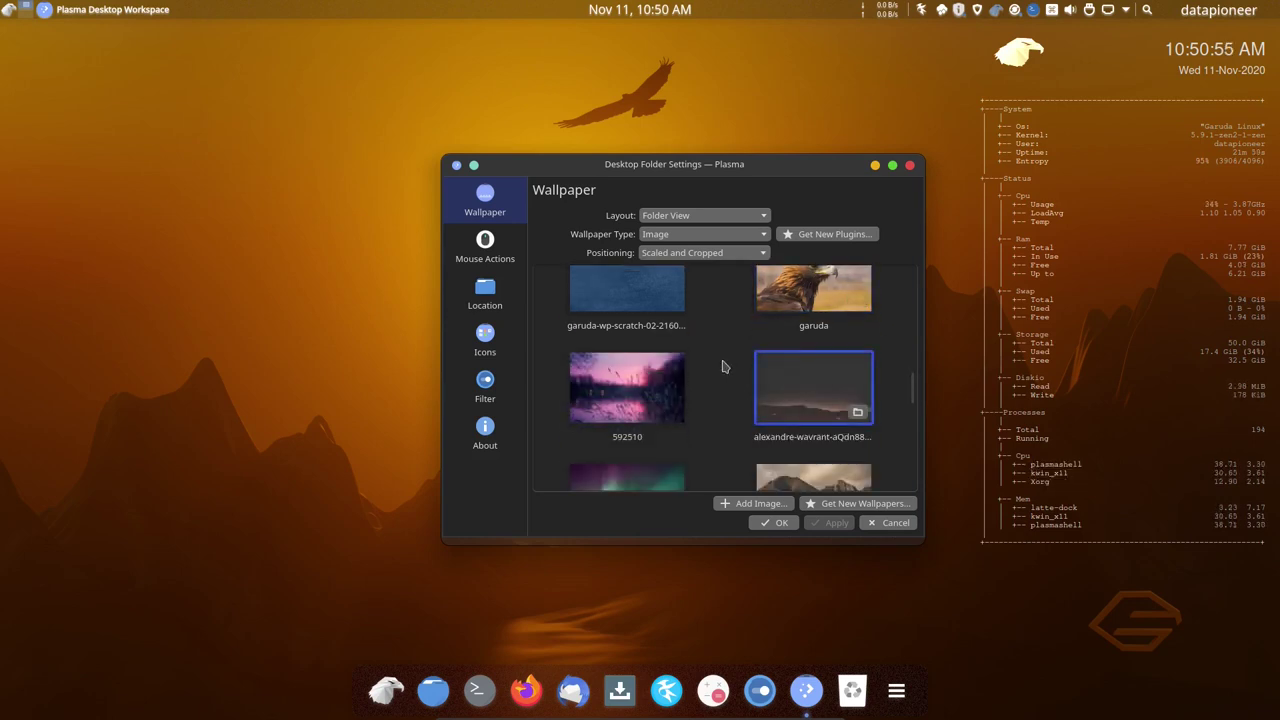
scroll(725, 367, down, 5)
scroll(722, 367, down, 5)
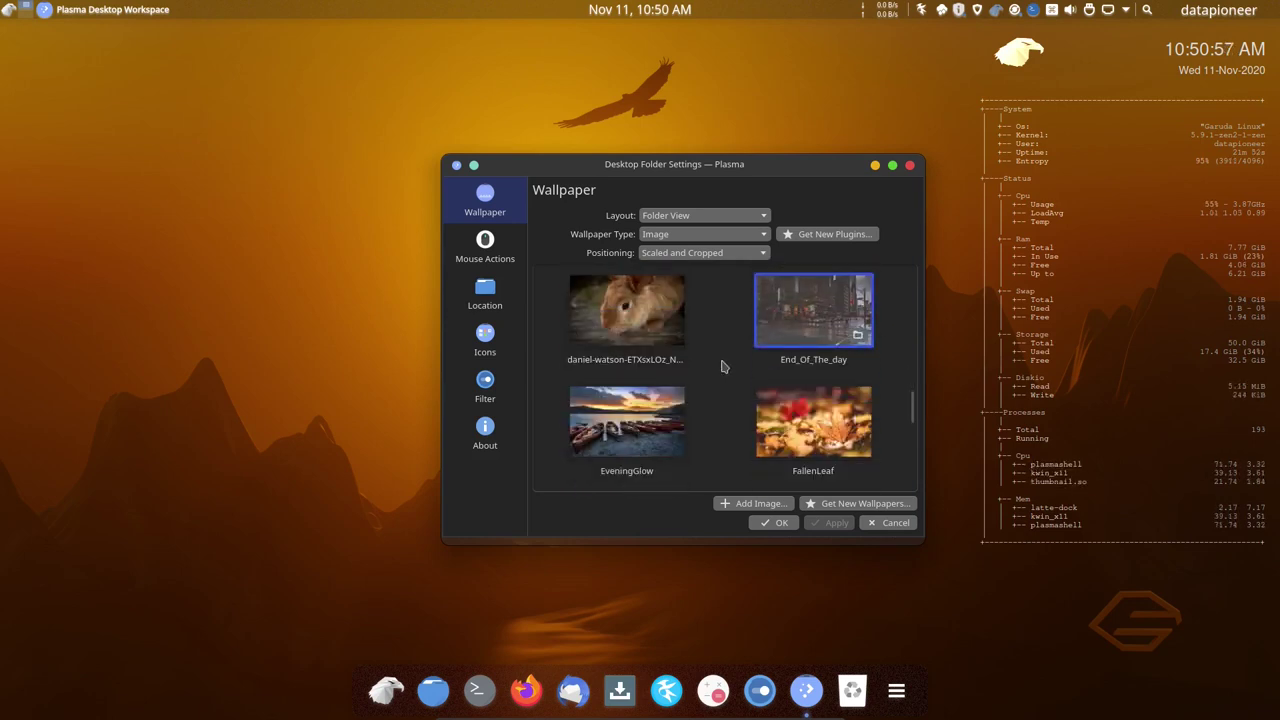
scroll(722, 367, down, 3)
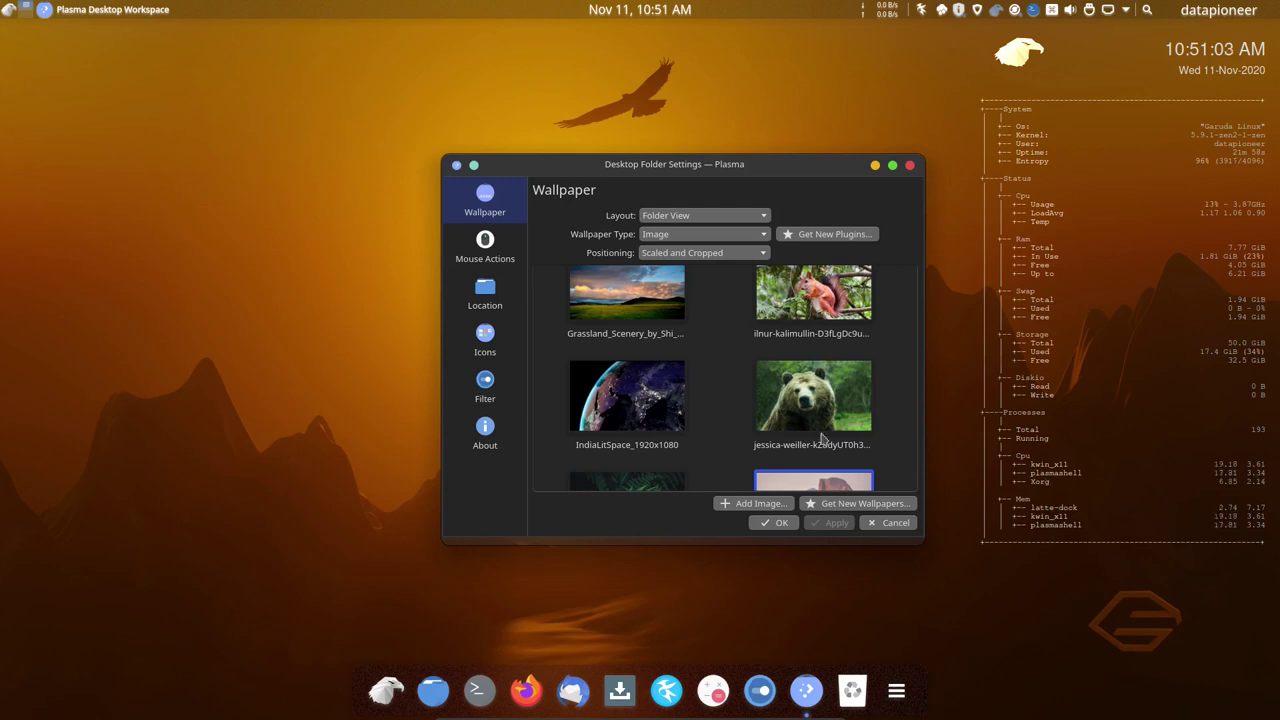
scroll(733, 405, down, 2)
scroll(733, 407, down, 4)
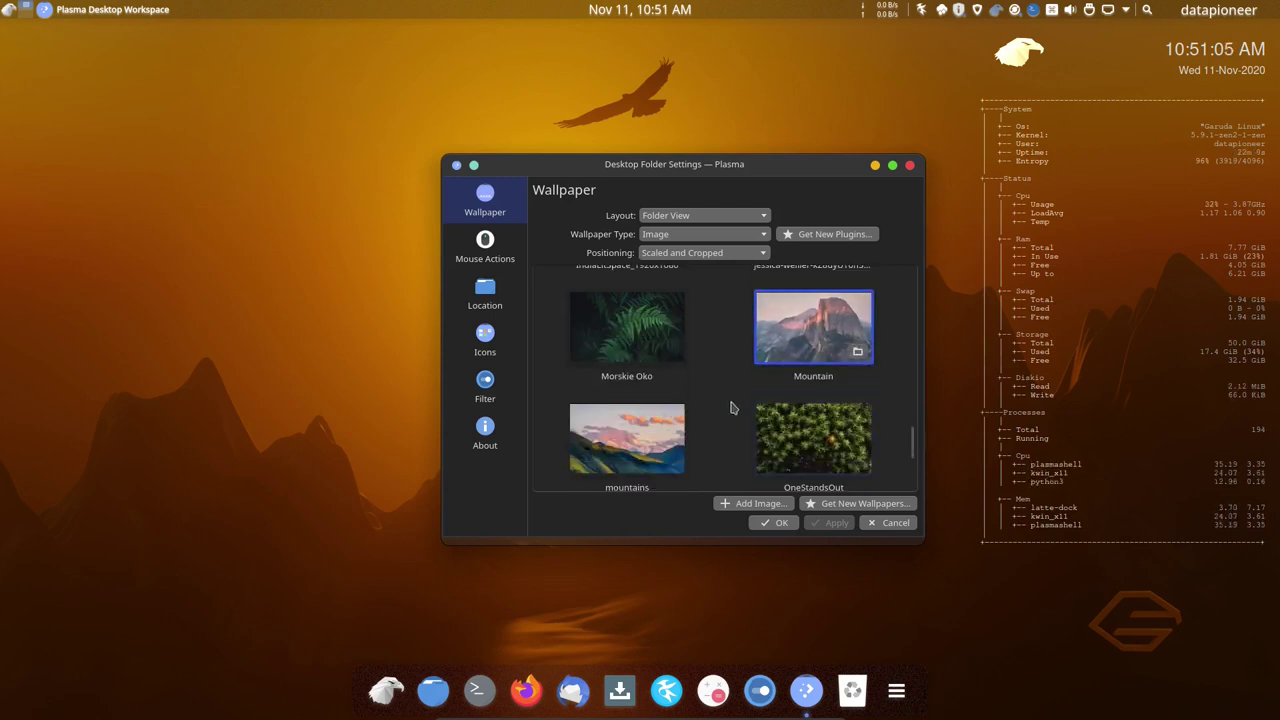
scroll(731, 407, down, 5)
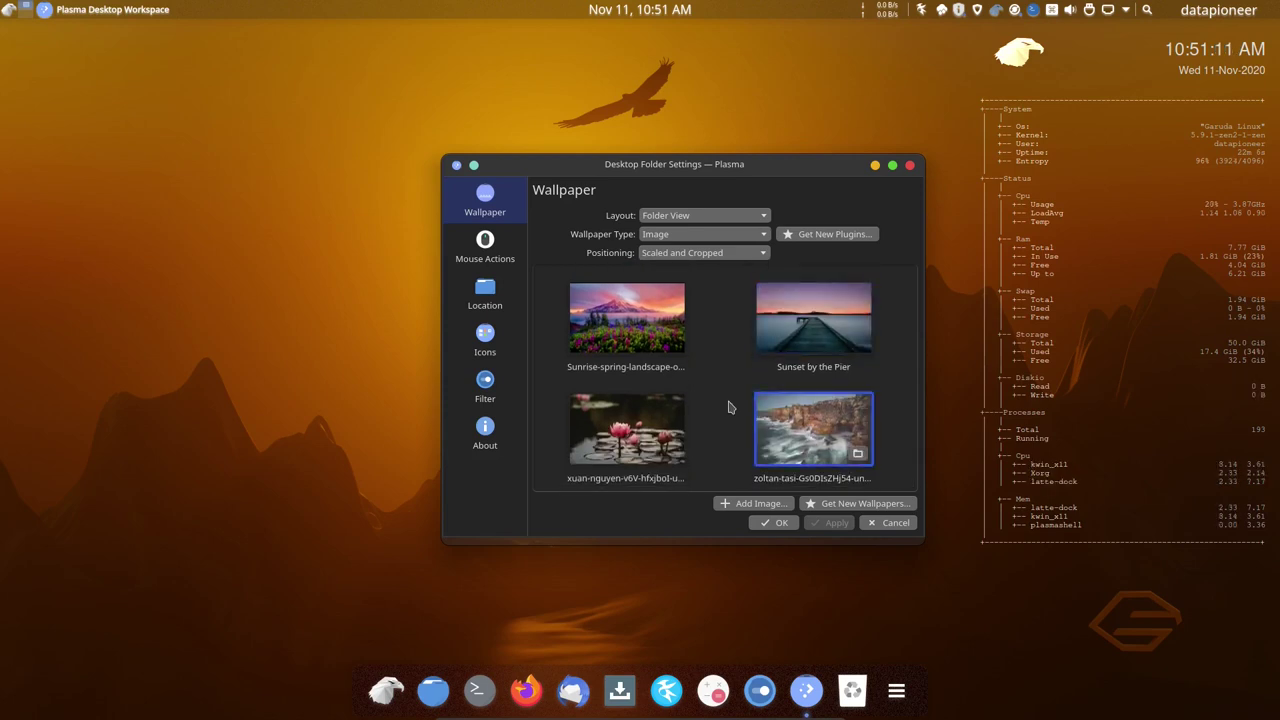
scroll(730, 407, up, 6)
scroll(728, 407, up, 8)
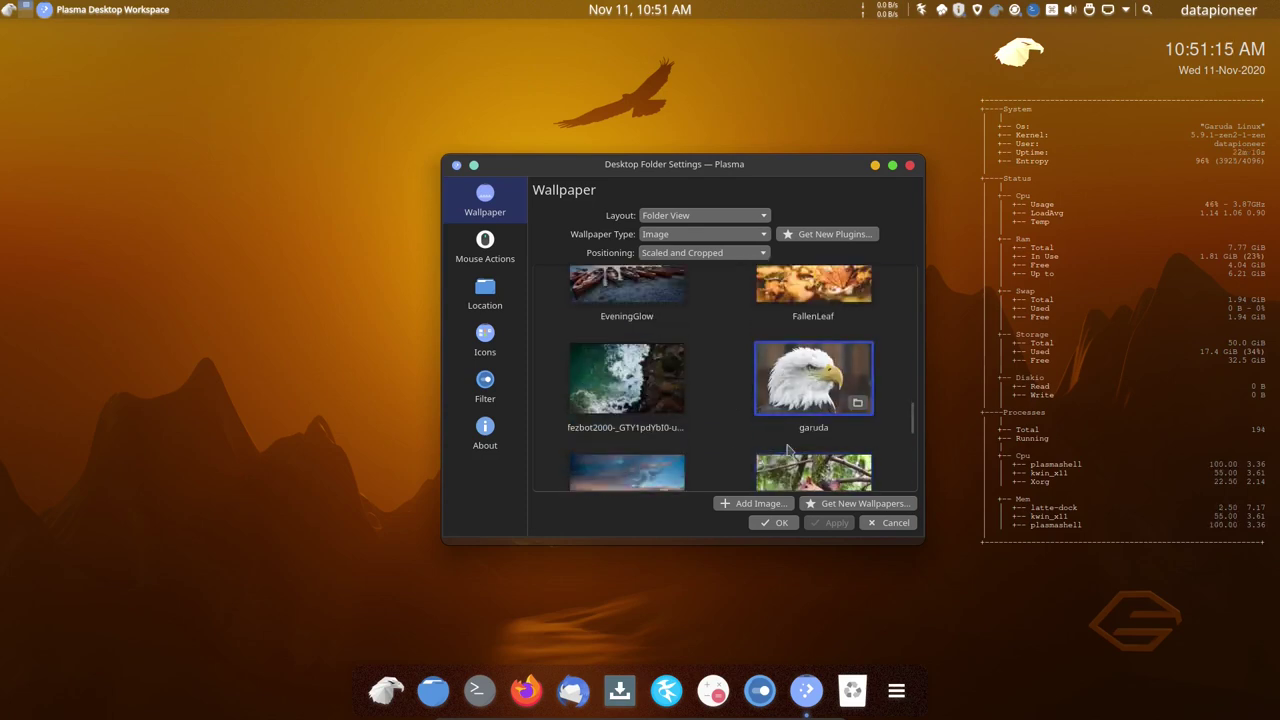
Select the garuda bald eagle wallpaper, apply it, and close the settings.
click(826, 398)
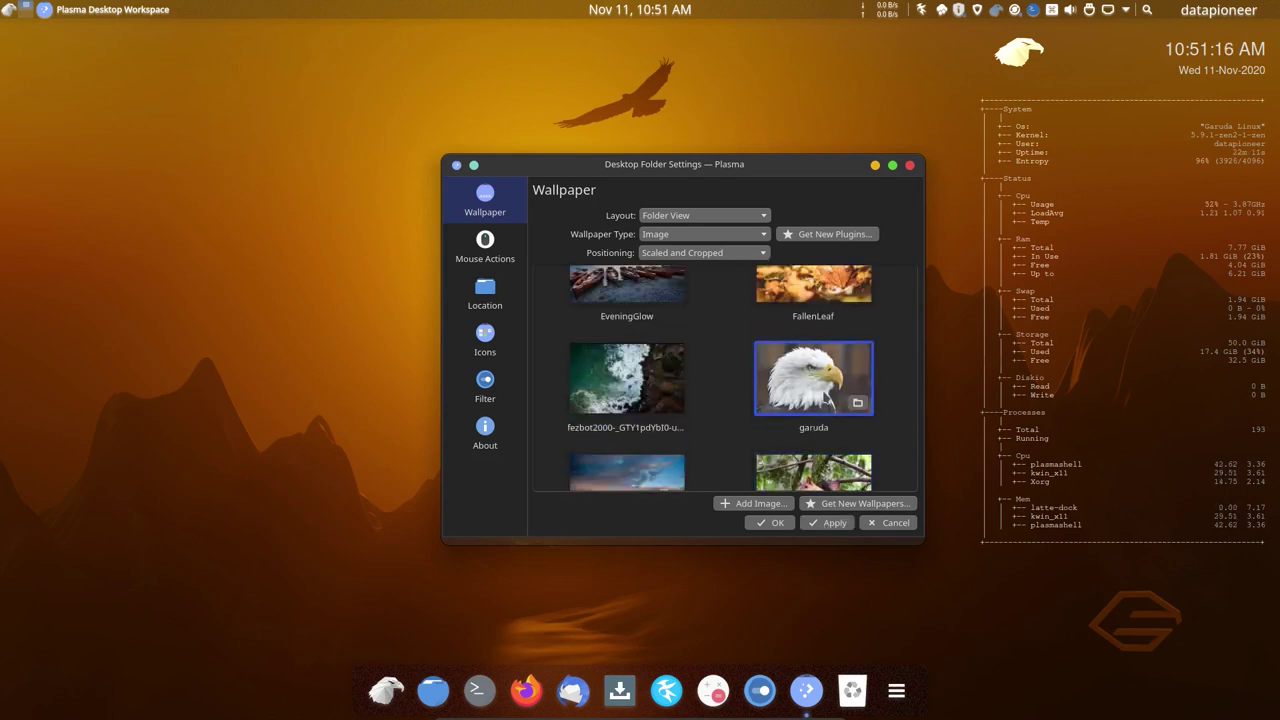
click(828, 523)
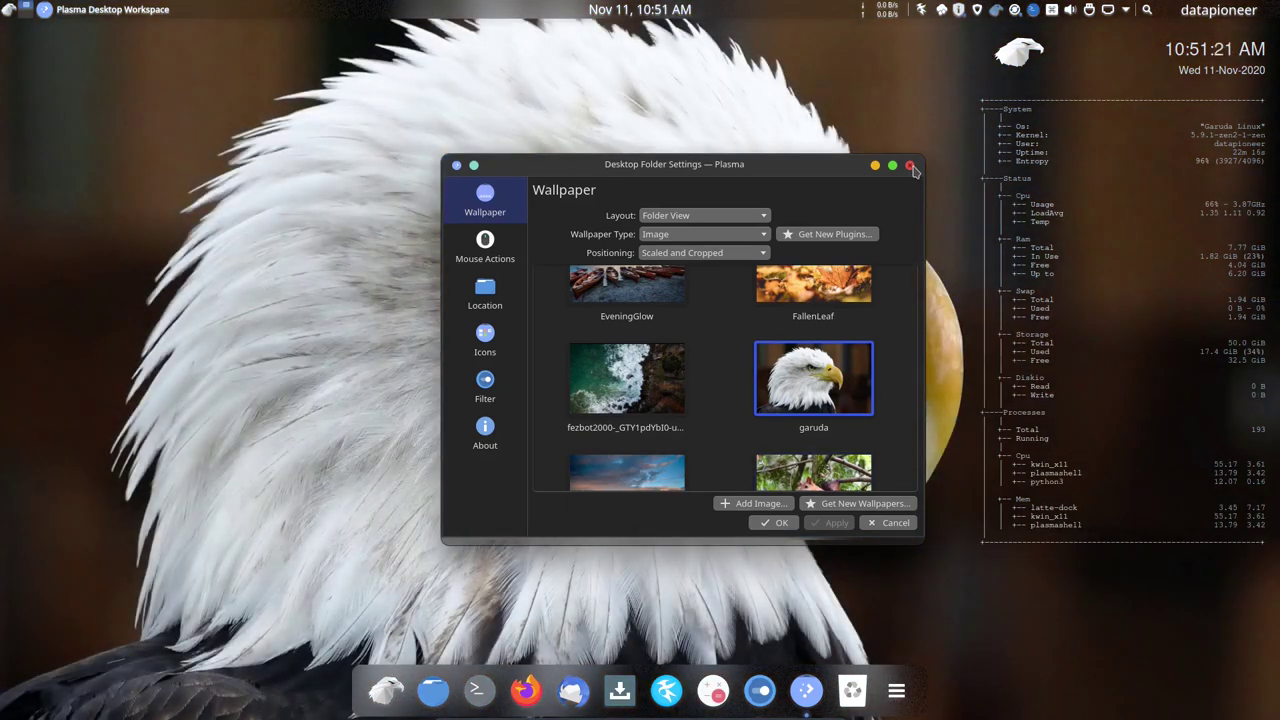
click(909, 165)
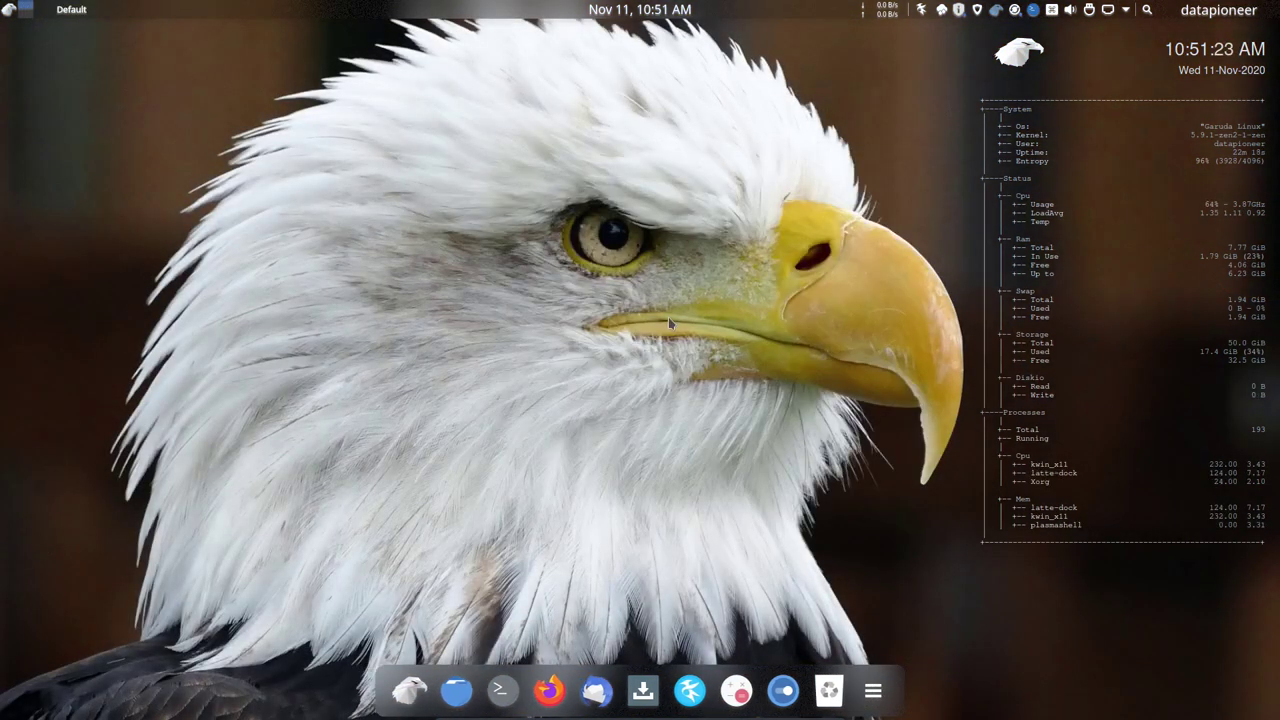